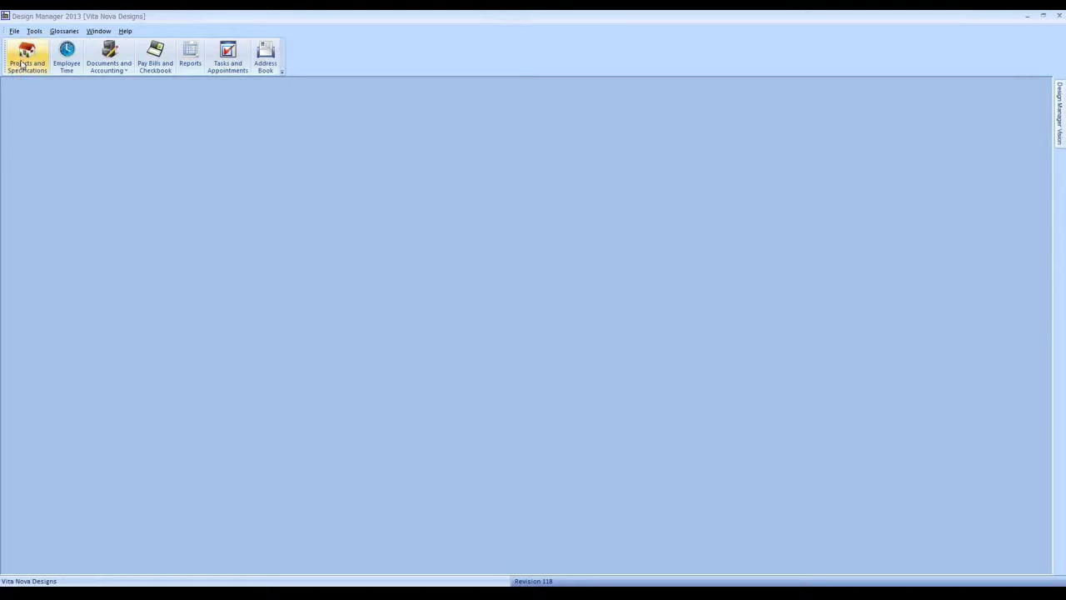
# - Show the Glossaries toolbar, reposition it, then hide it again
pyautogui.rightClick(341, 56)
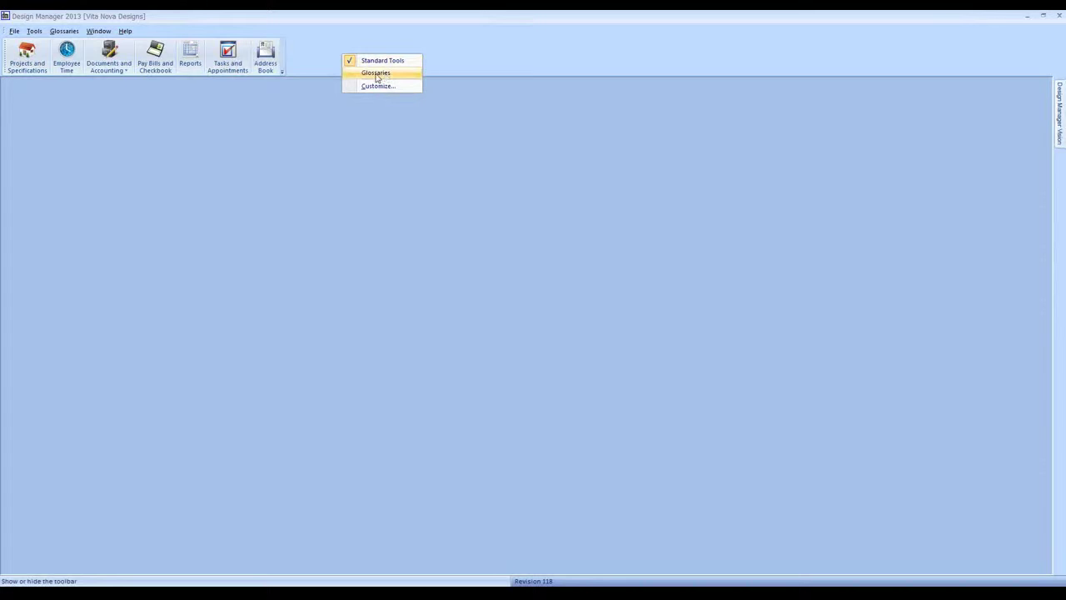
pyautogui.click(305, 60)
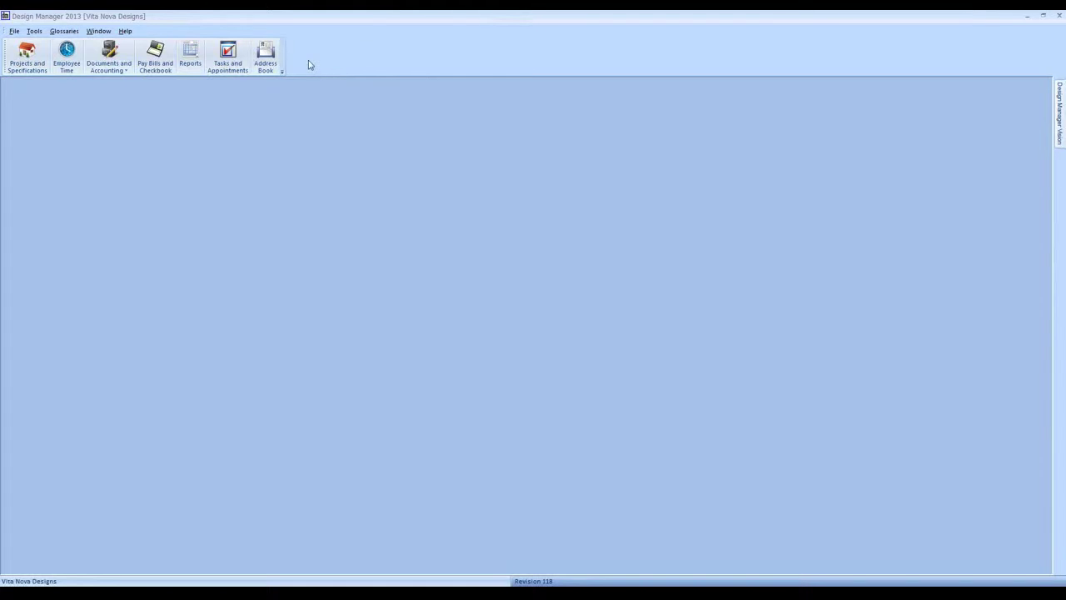
pyautogui.rightClick(353, 53)
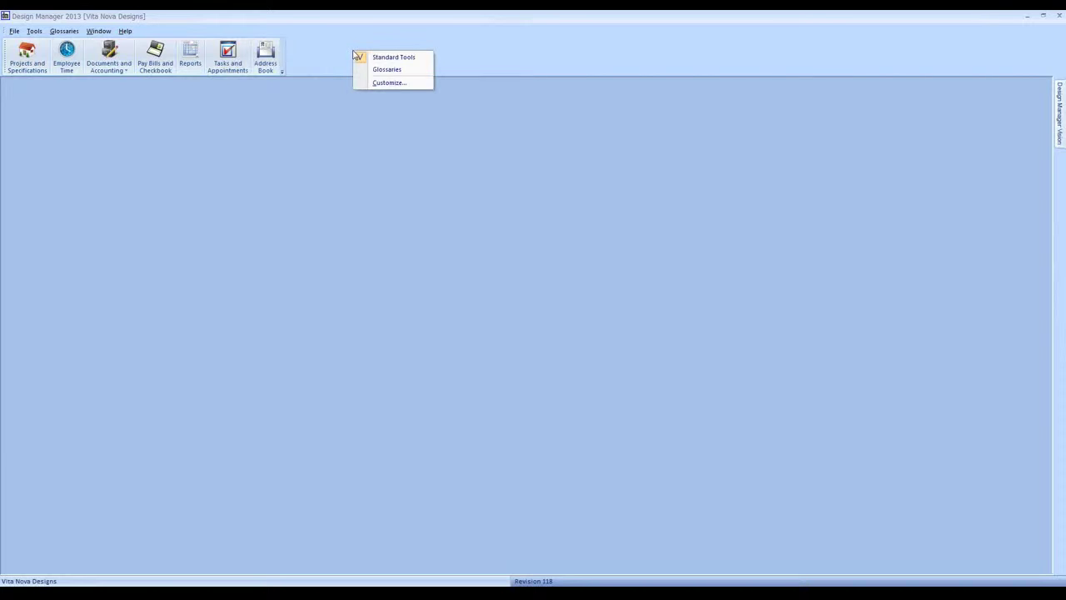
pyautogui.click(408, 70)
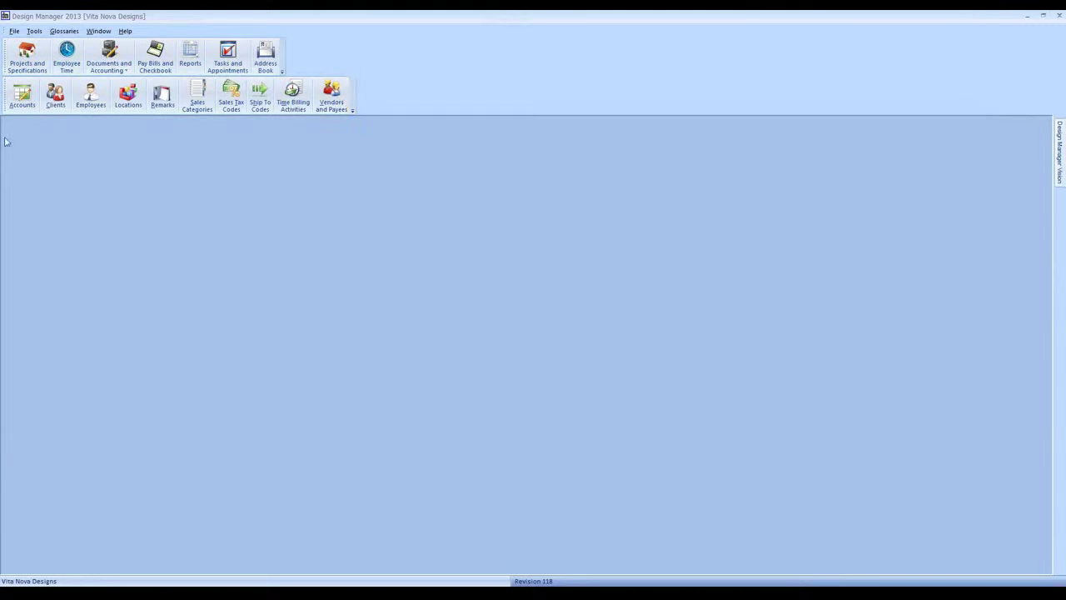
pyautogui.moveTo(4, 103); pyautogui.dragTo(308, 80)
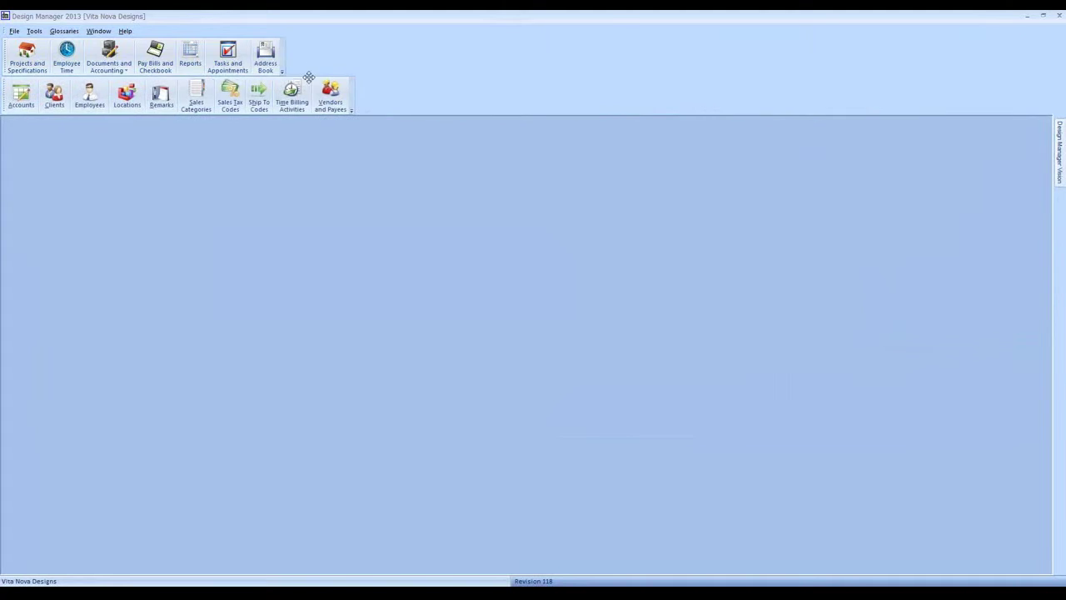
pyautogui.rightClick(413, 72)
pyautogui.click(429, 82)
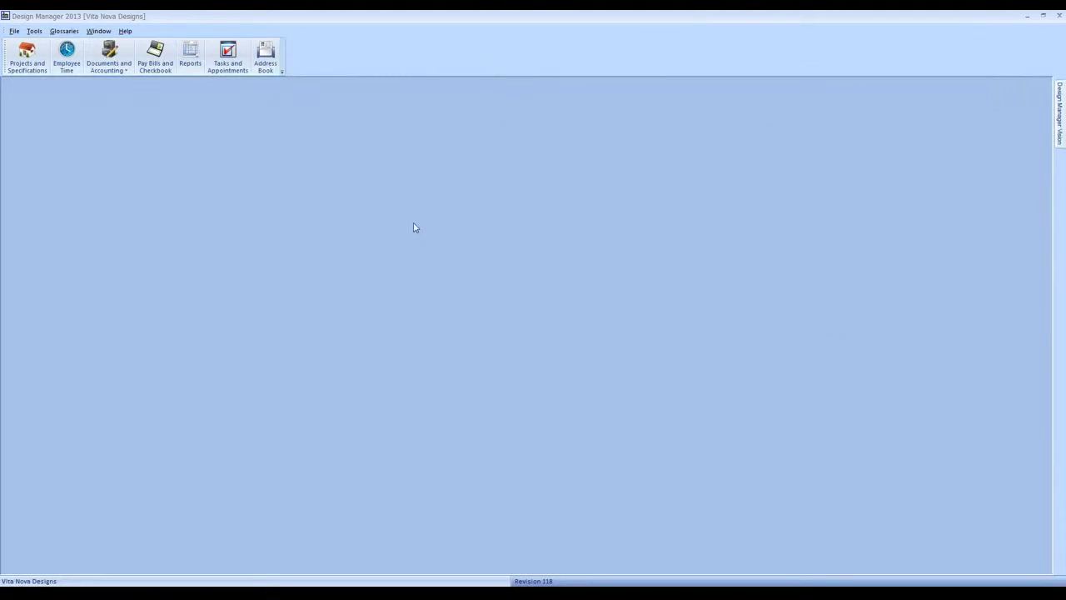
# - Remove Tasks and Appointments from the standard toolbar, then reset the standard toolbar to defaults
pyautogui.rightClick(362, 57)
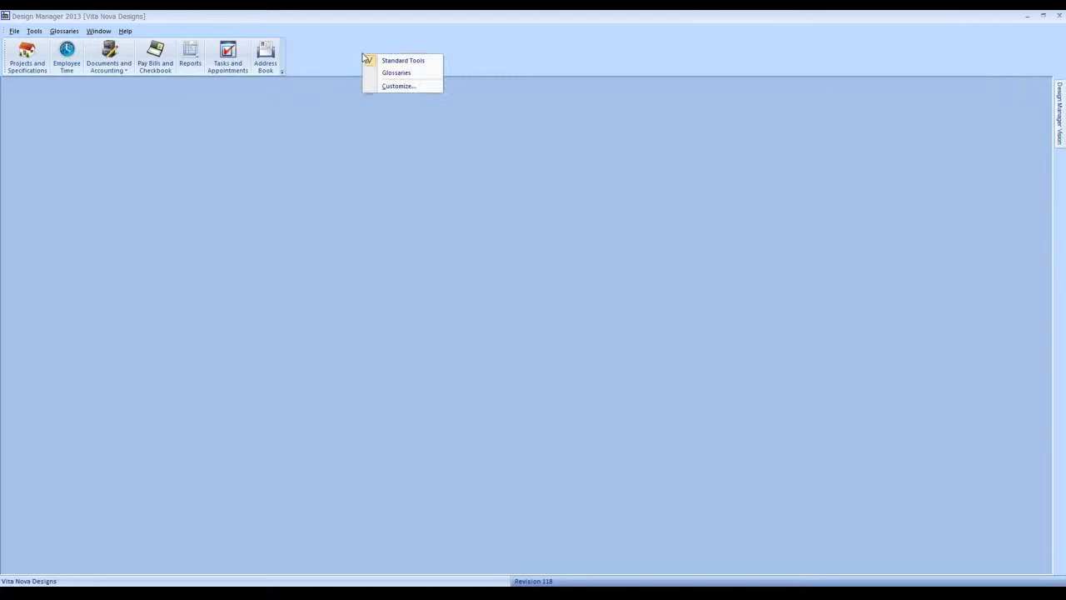
pyautogui.click(398, 86)
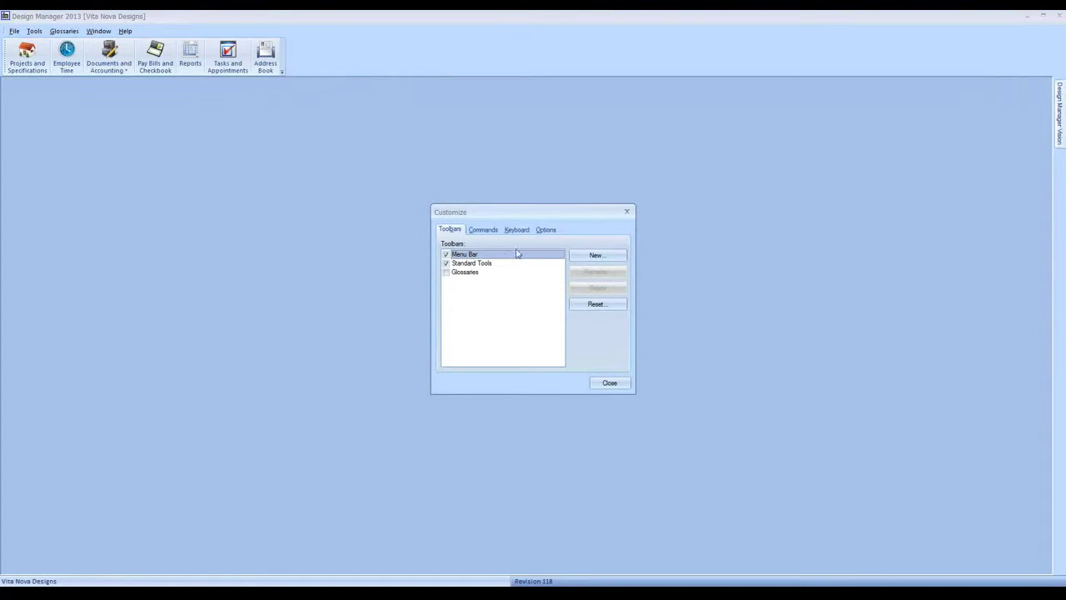
pyautogui.click(610, 382)
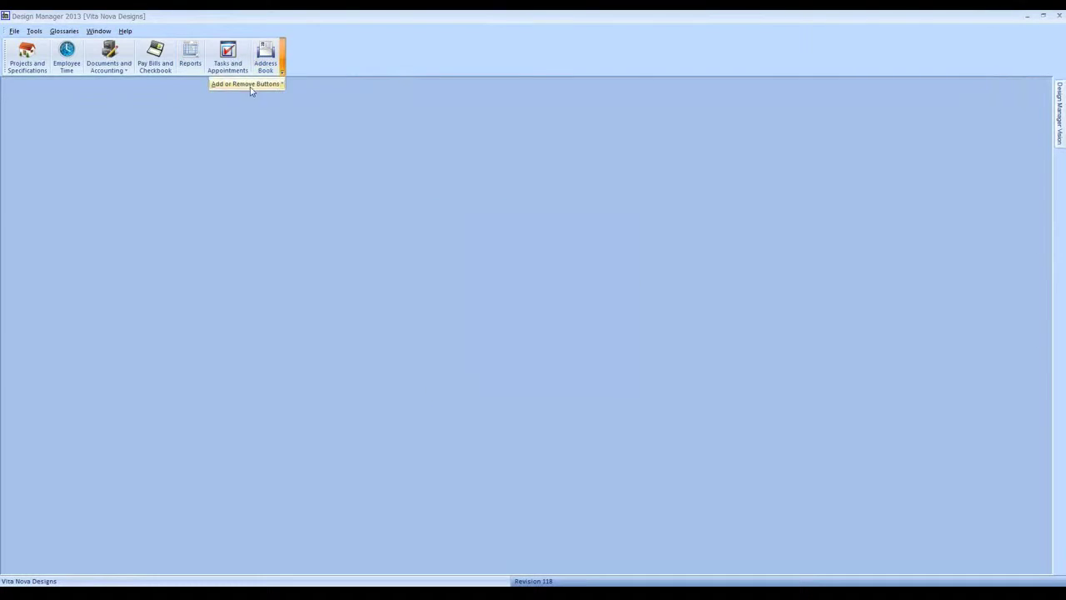
pyautogui.moveTo(242, 88)
pyautogui.moveTo(329, 85)
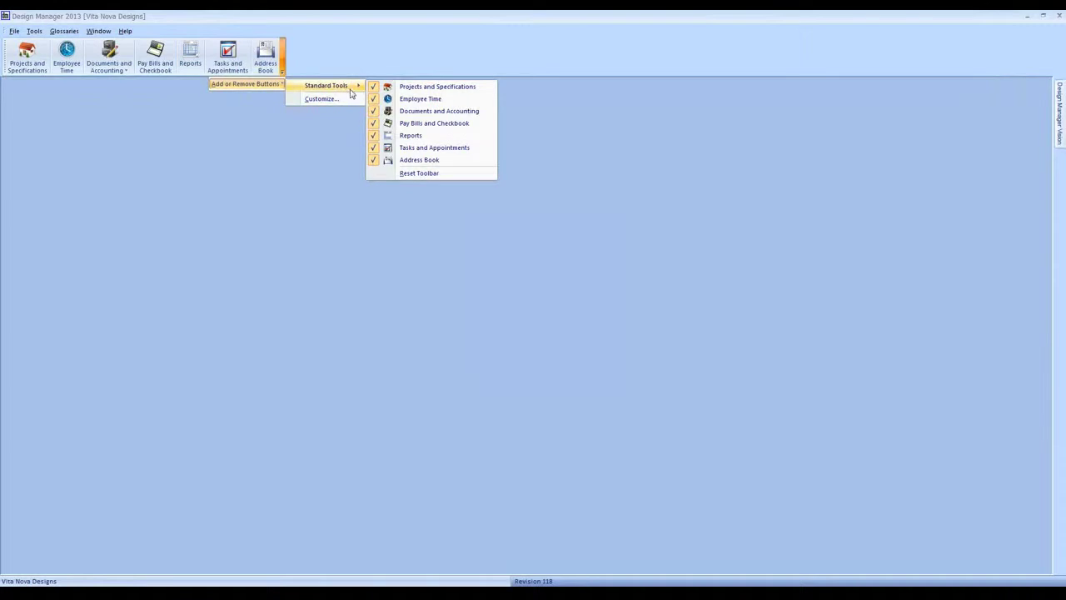
pyautogui.click(374, 149)
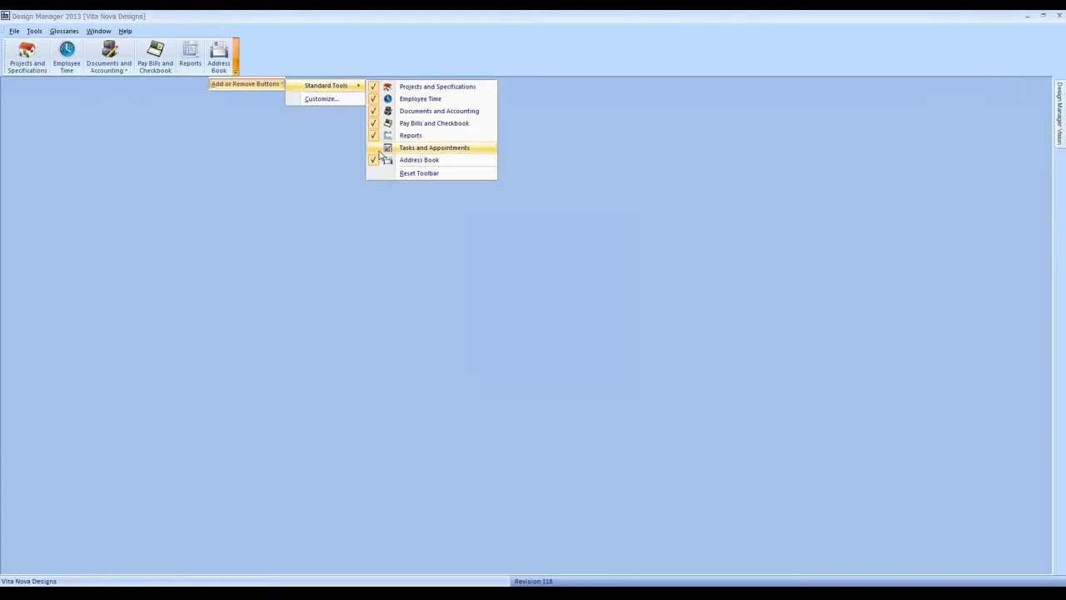
pyautogui.click(450, 174)
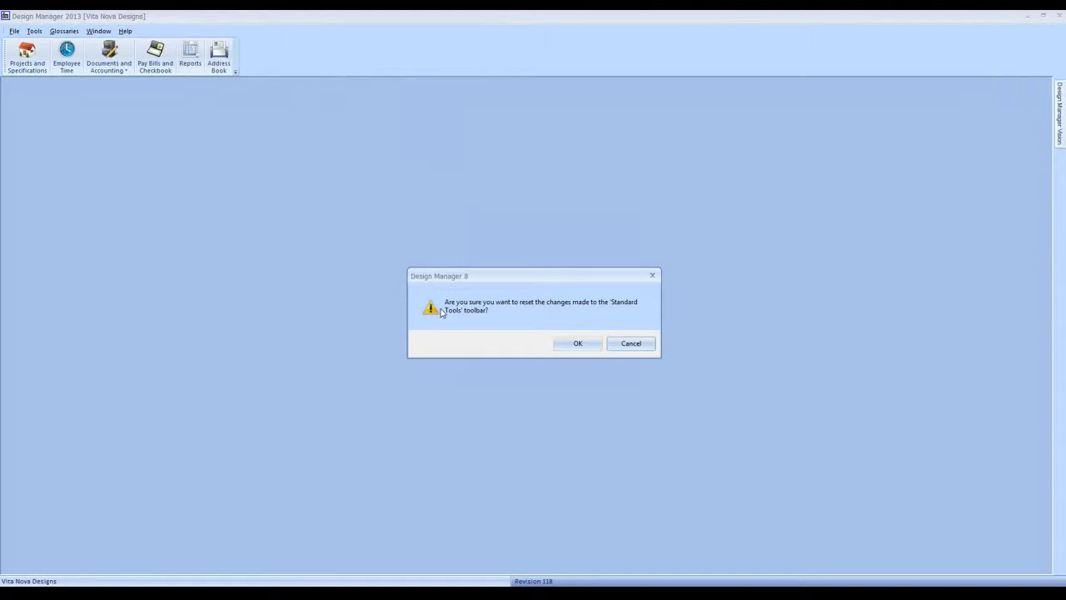
pyautogui.press('Return')
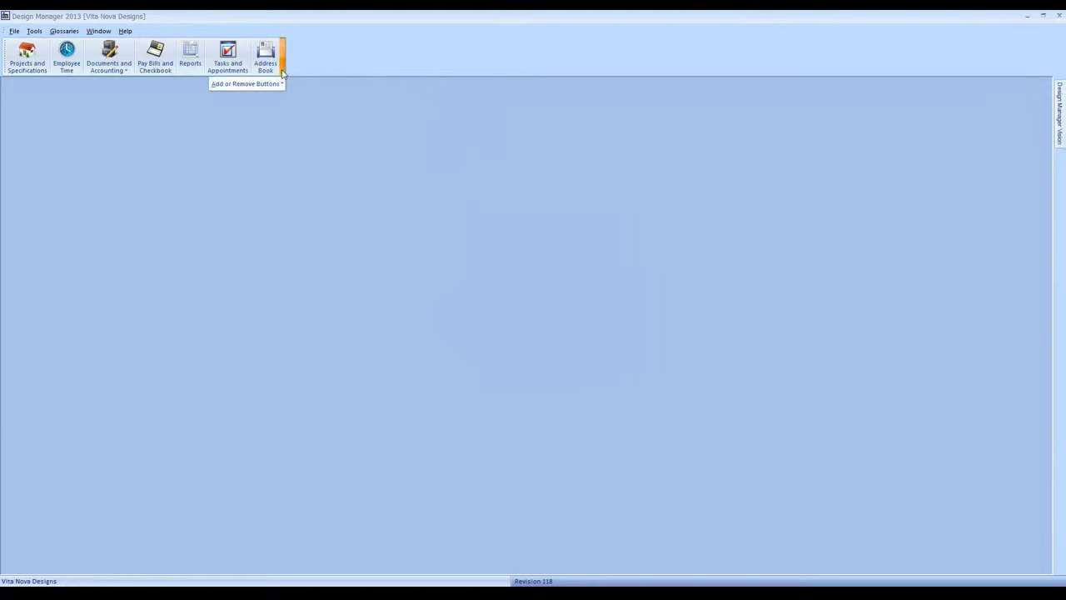
# - Add the Vendors and Payees glossary command to the standard toolbar
pyautogui.rightClick(319, 60)
pyautogui.click(356, 87)
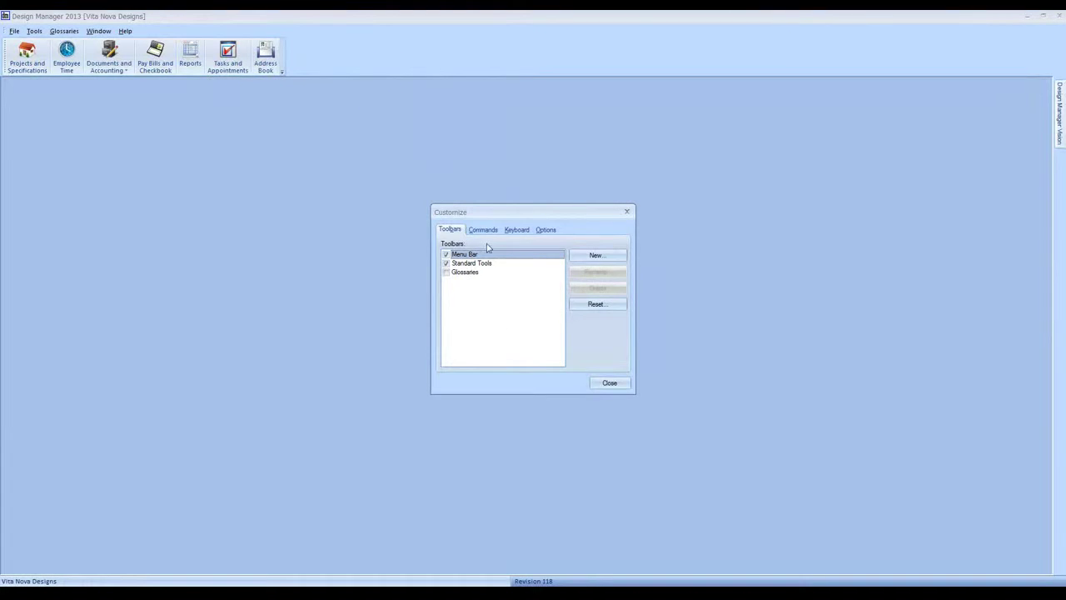
pyautogui.click(489, 230)
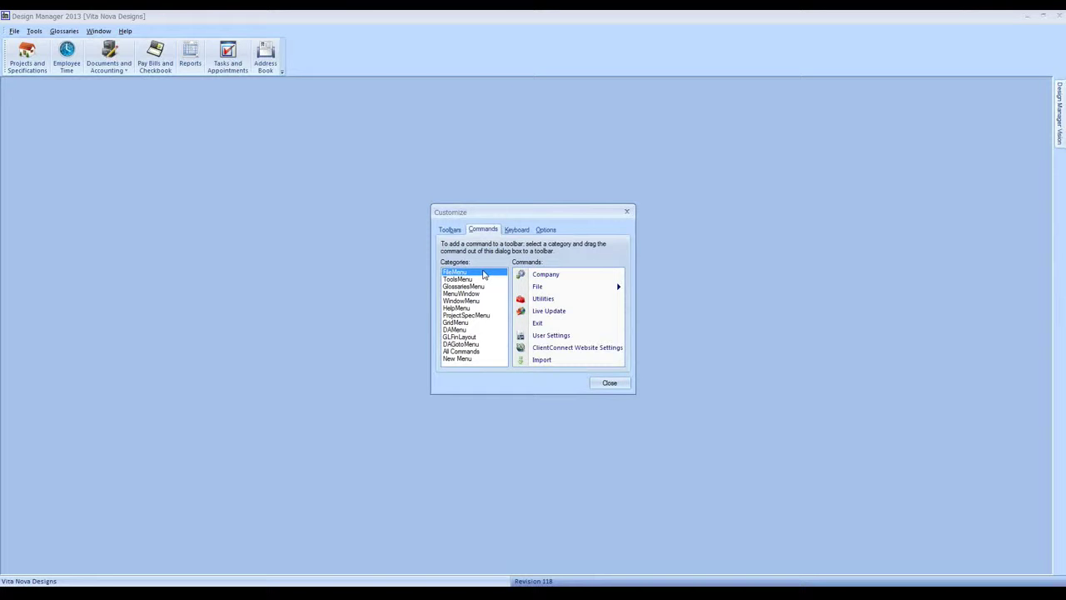
pyautogui.click(458, 286)
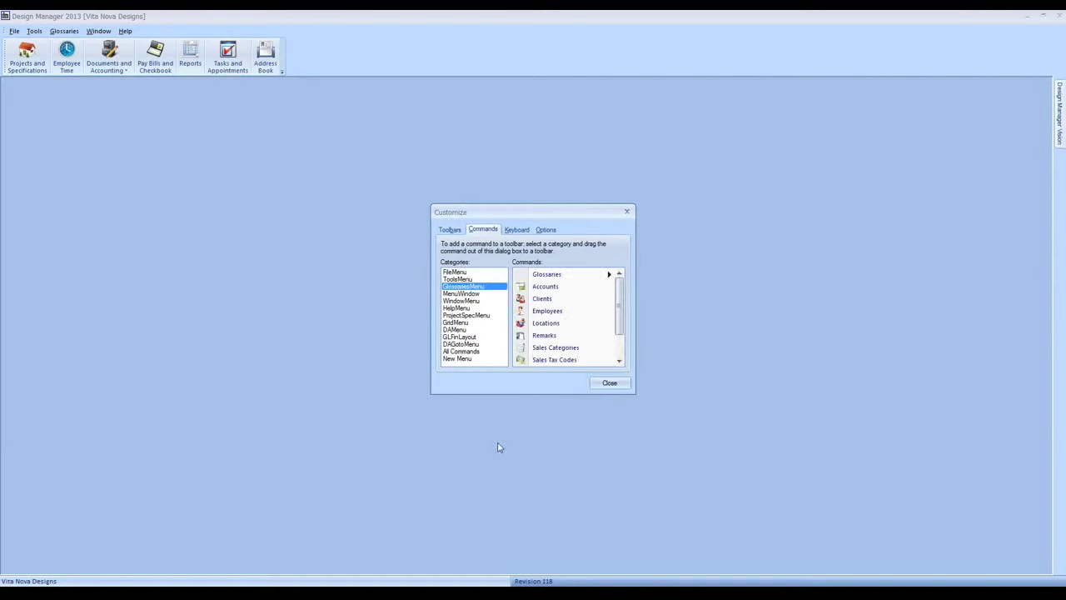
pyautogui.moveTo(619, 325); pyautogui.dragTo(621, 350)
pyautogui.moveTo(555, 364); pyautogui.dragTo(275, 60)
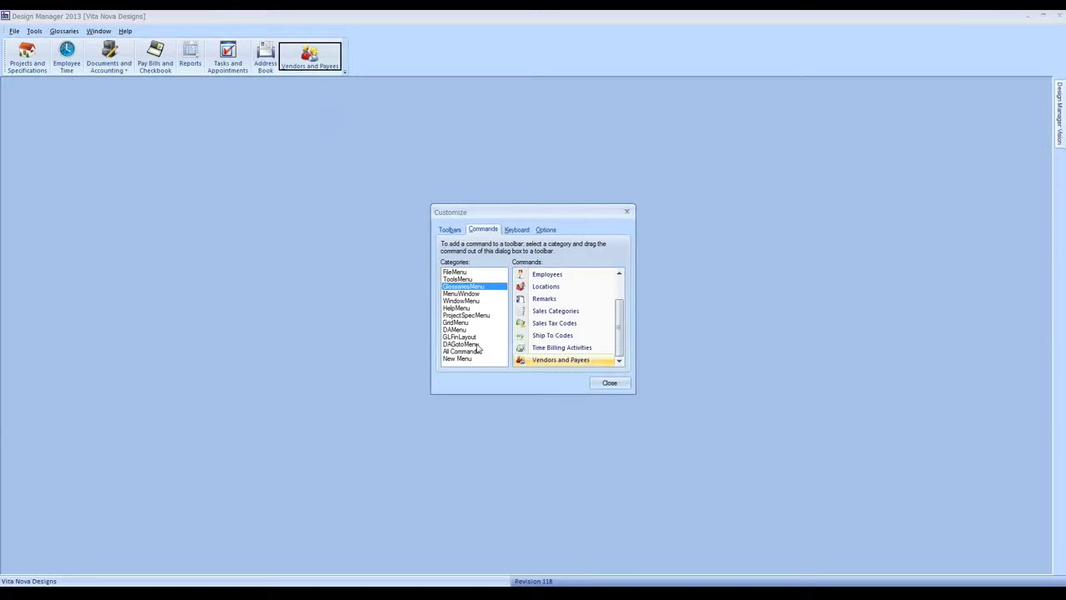
pyautogui.click(606, 383)
# - Reset the standard toolbar to defaults, dropping Vendors and Payees, and move to Design Manager Pro 7.0
pyautogui.rightClick(402, 62)
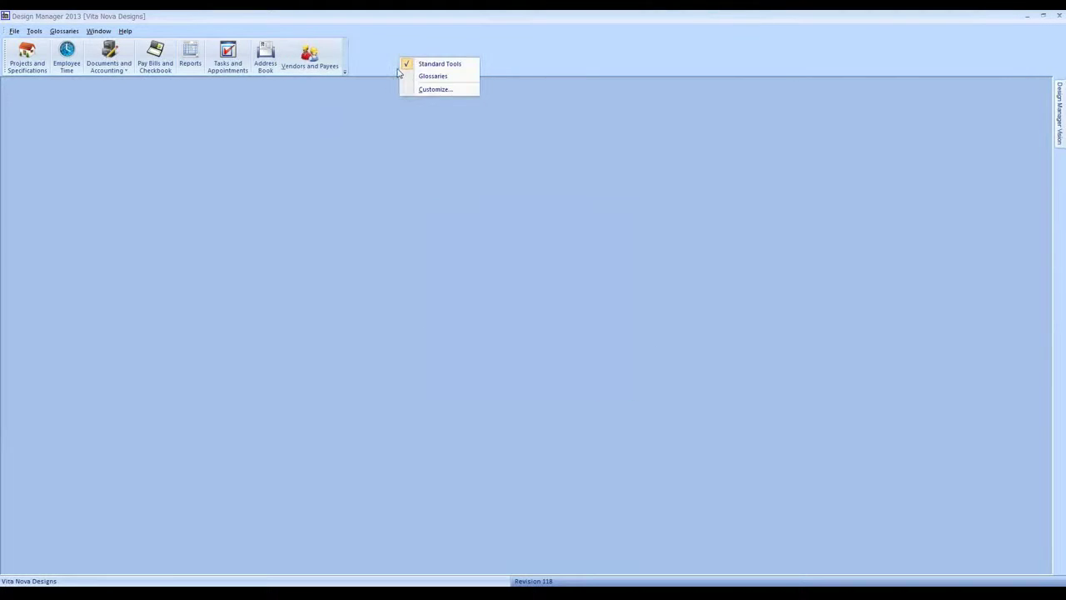
pyautogui.click(435, 89)
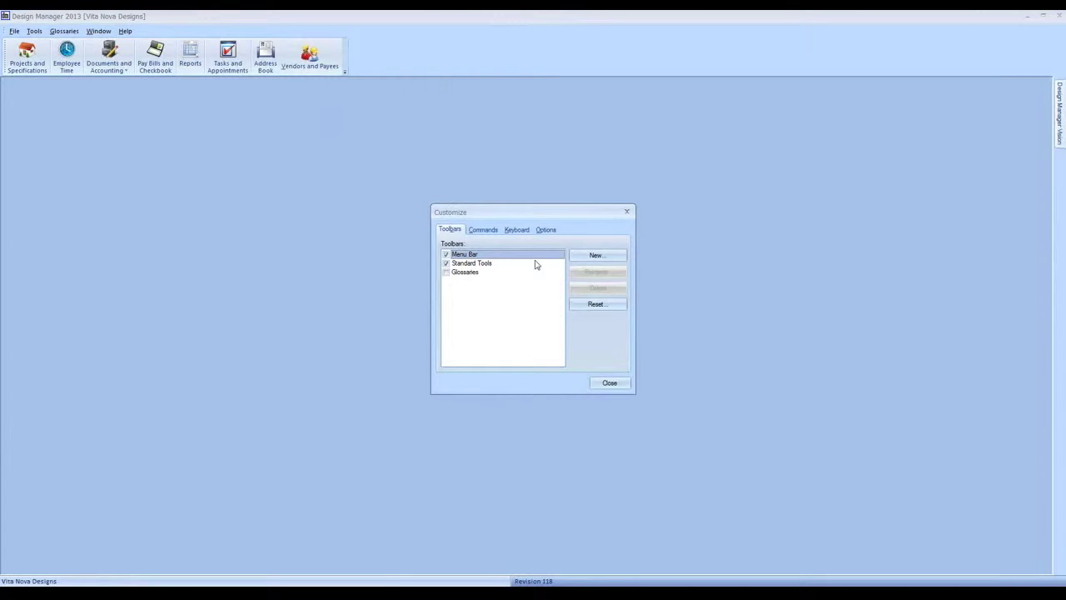
pyautogui.click(609, 383)
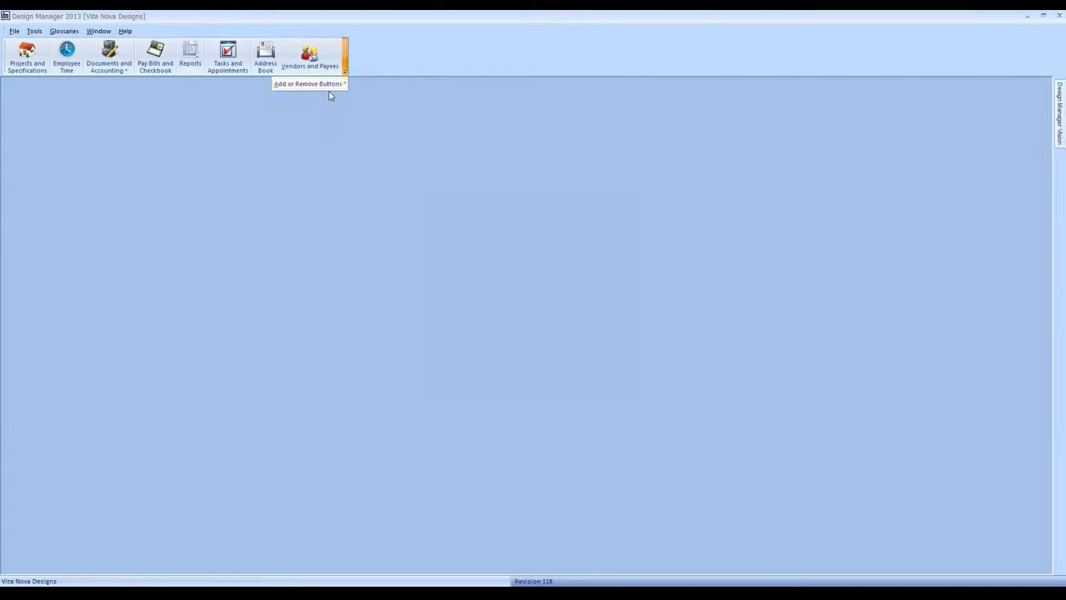
pyautogui.moveTo(338, 87)
pyautogui.moveTo(393, 87)
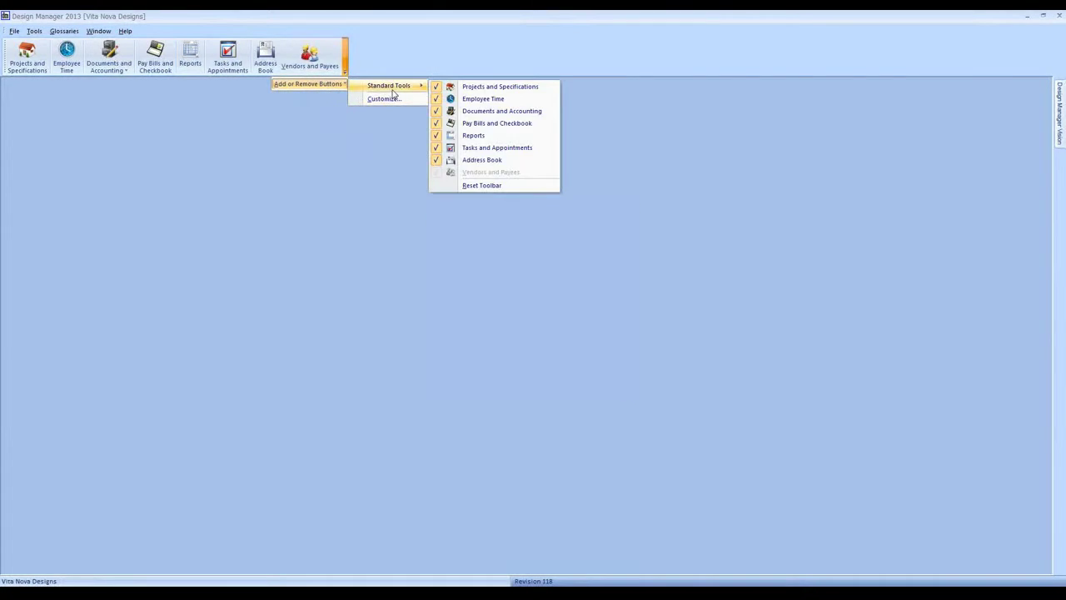
pyautogui.click(481, 185)
pyautogui.click(578, 345)
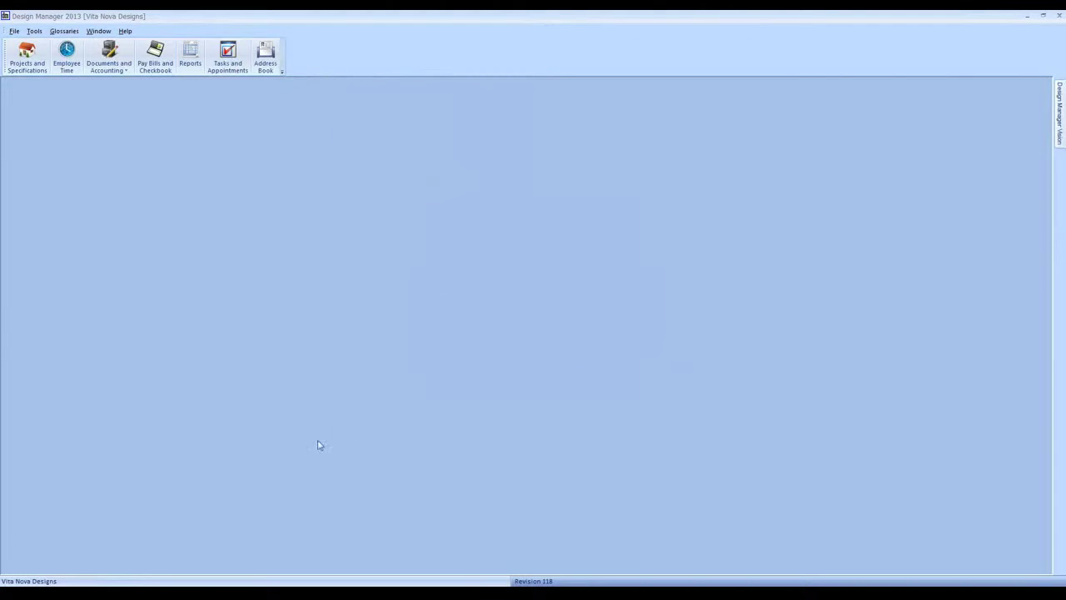
pyautogui.click(394, 593)
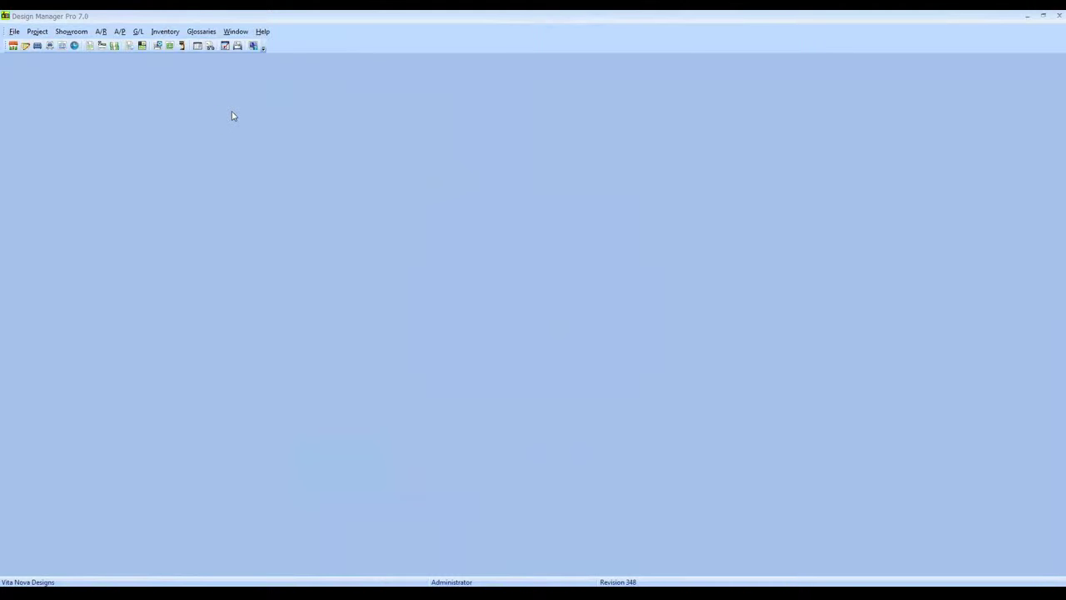
# - Hide the Common Tools toolbar and show the Project and A/R toolbars
pyautogui.rightClick(359, 45)
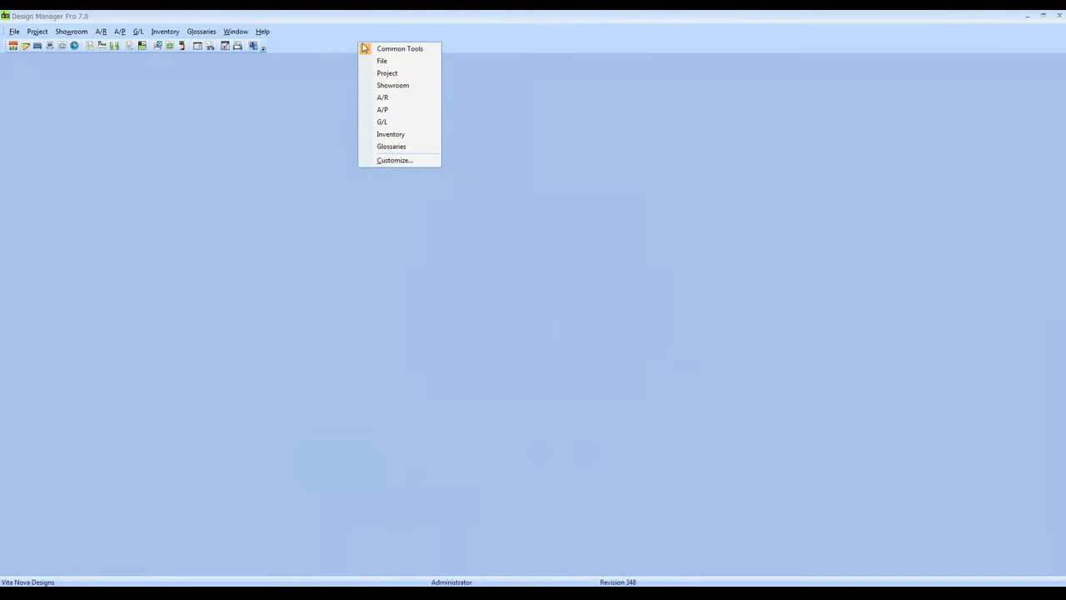
pyautogui.click(366, 48)
pyautogui.rightClick(293, 33)
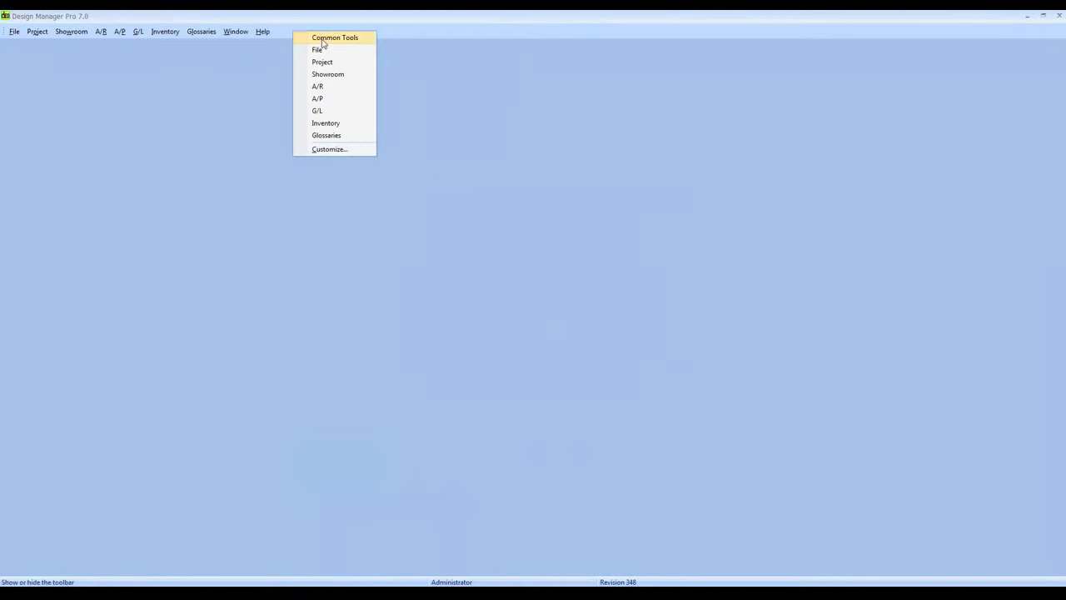
pyautogui.click(324, 62)
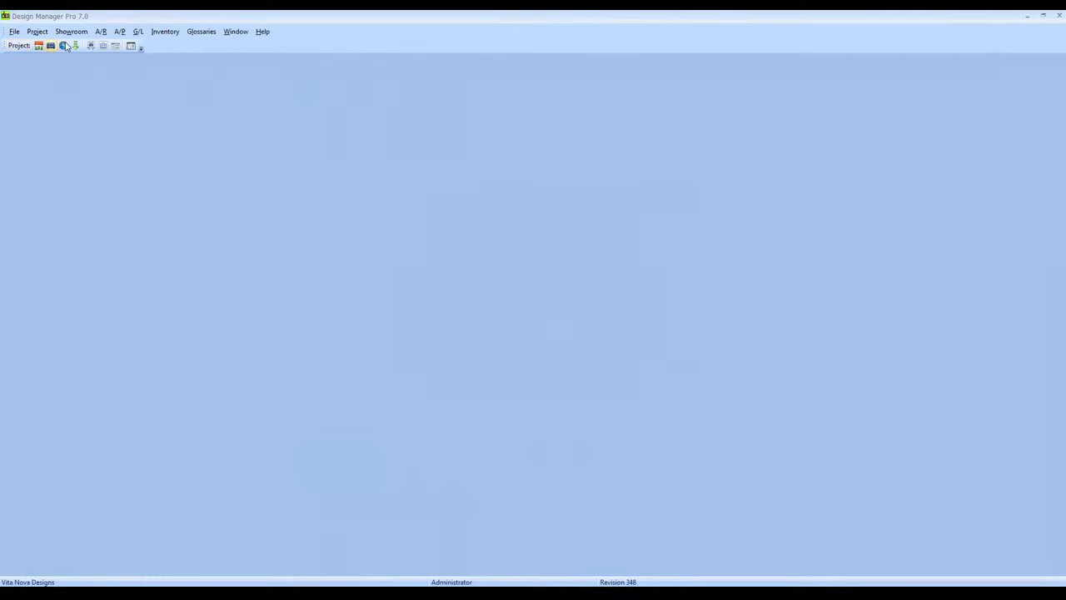
pyautogui.rightClick(345, 47)
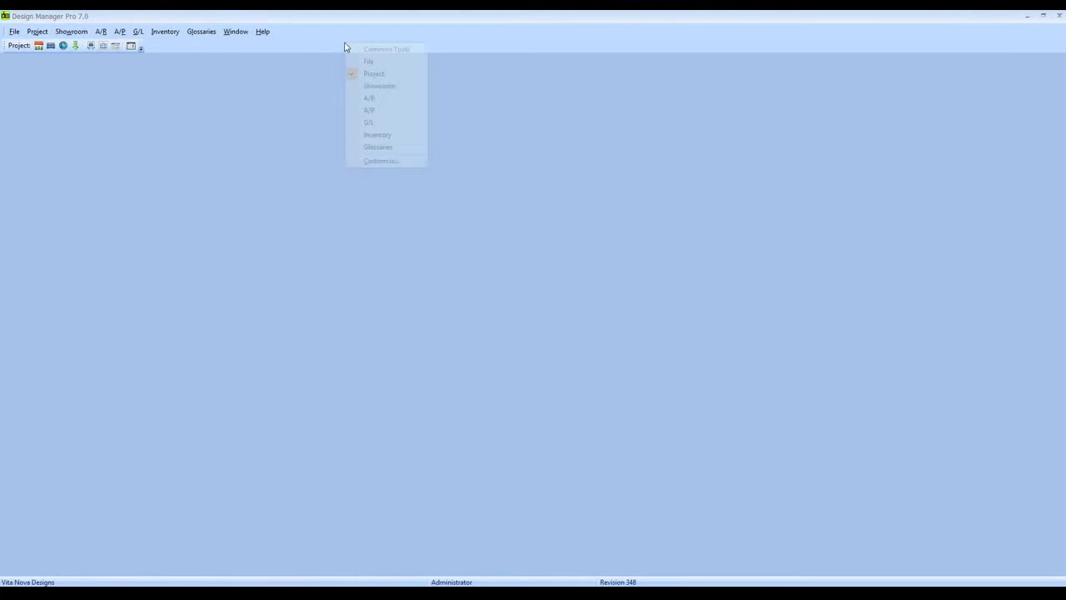
pyautogui.click(379, 86)
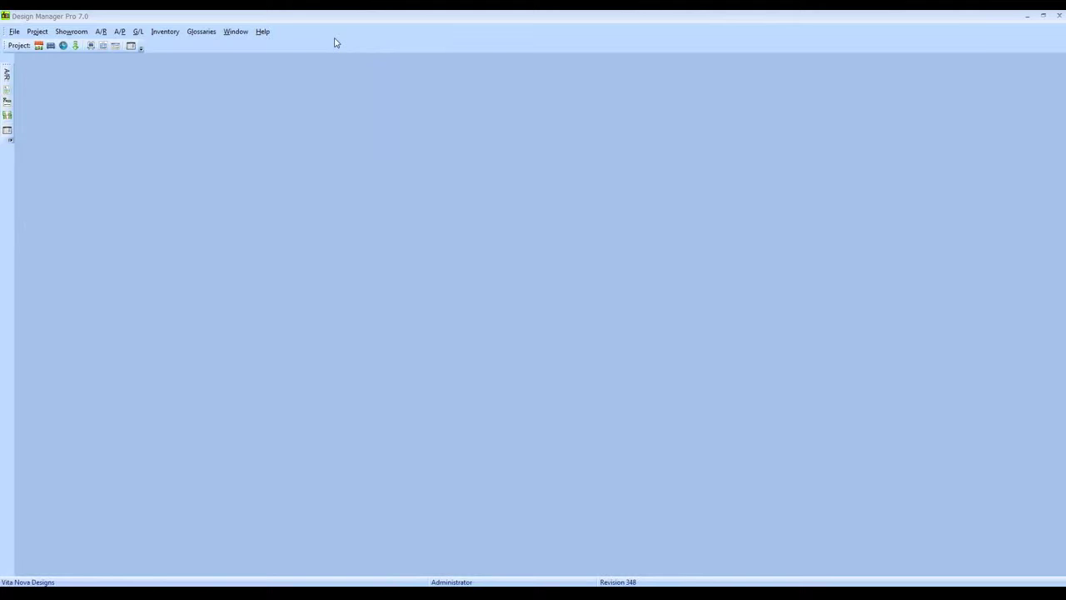
# - Hide the A/R and Project toolbars and turn Common Tools back on
pyautogui.rightClick(283, 37)
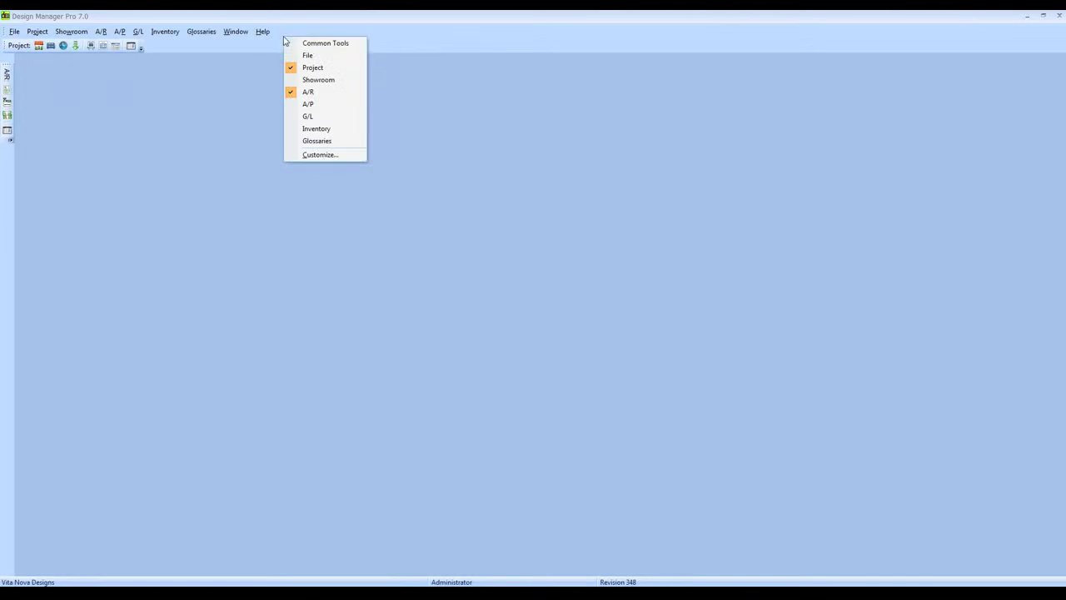
pyautogui.click(310, 92)
pyautogui.rightClick(309, 48)
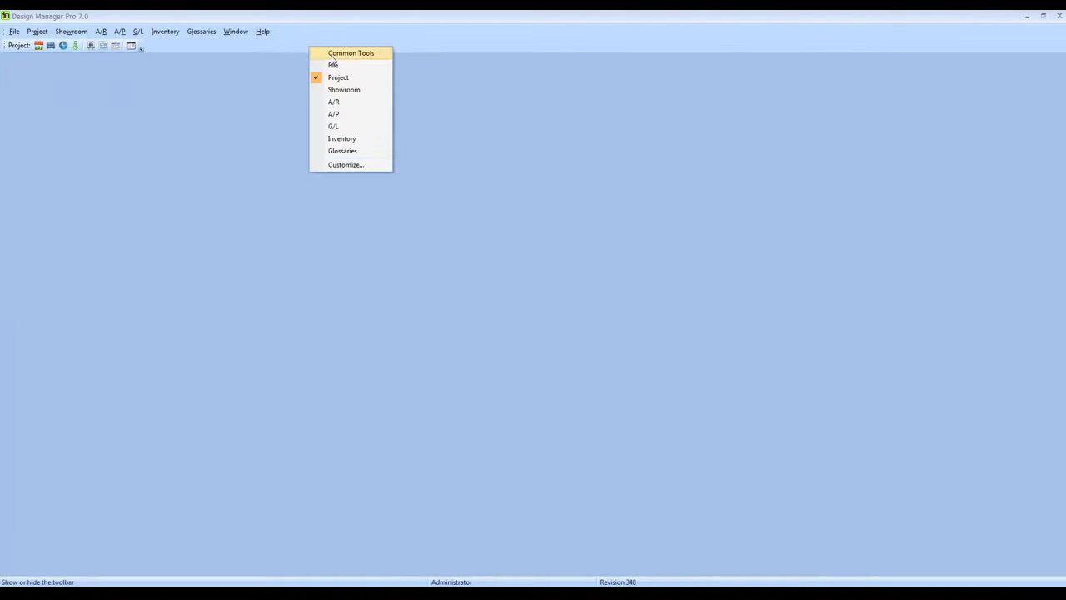
pyautogui.click(321, 77)
pyautogui.rightClick(326, 32)
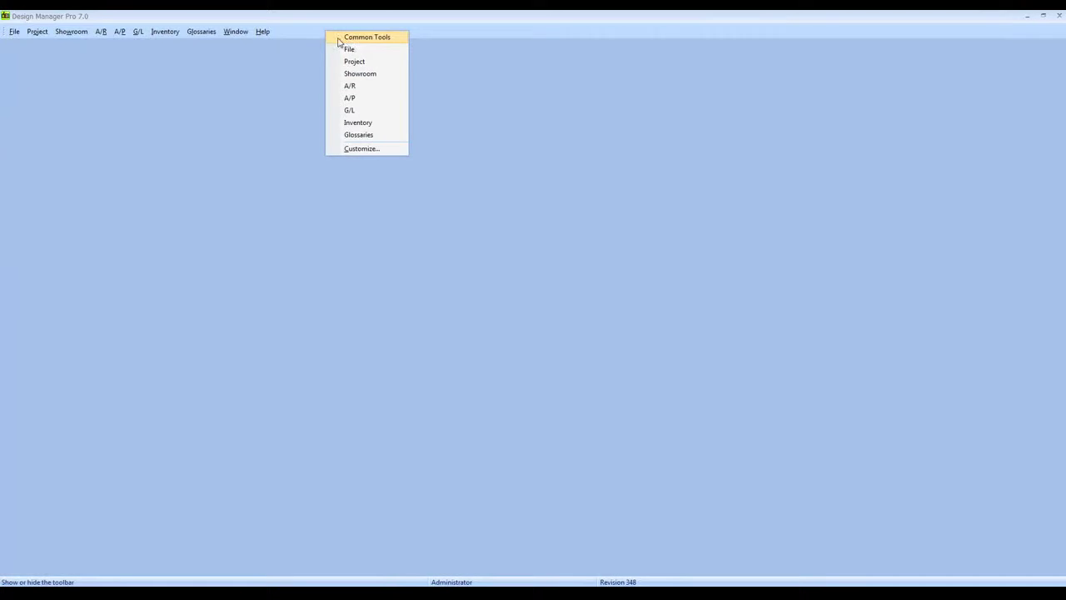
pyautogui.click(340, 40)
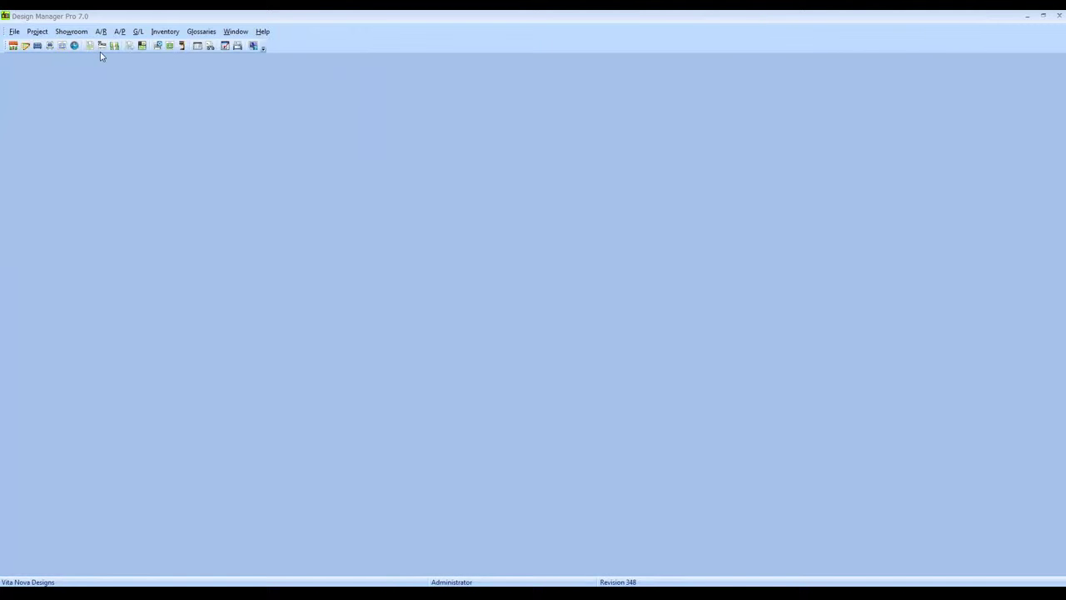
# - Turn on Large icons in the toolbar customization options and show the docked A/R toolbar
pyautogui.rightClick(341, 44)
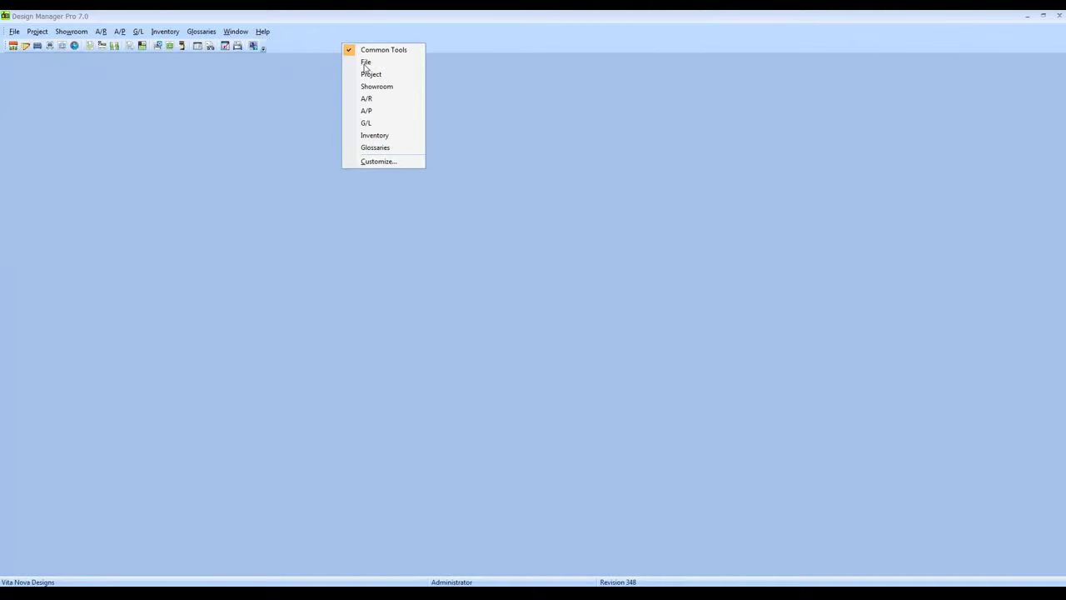
pyautogui.click(388, 162)
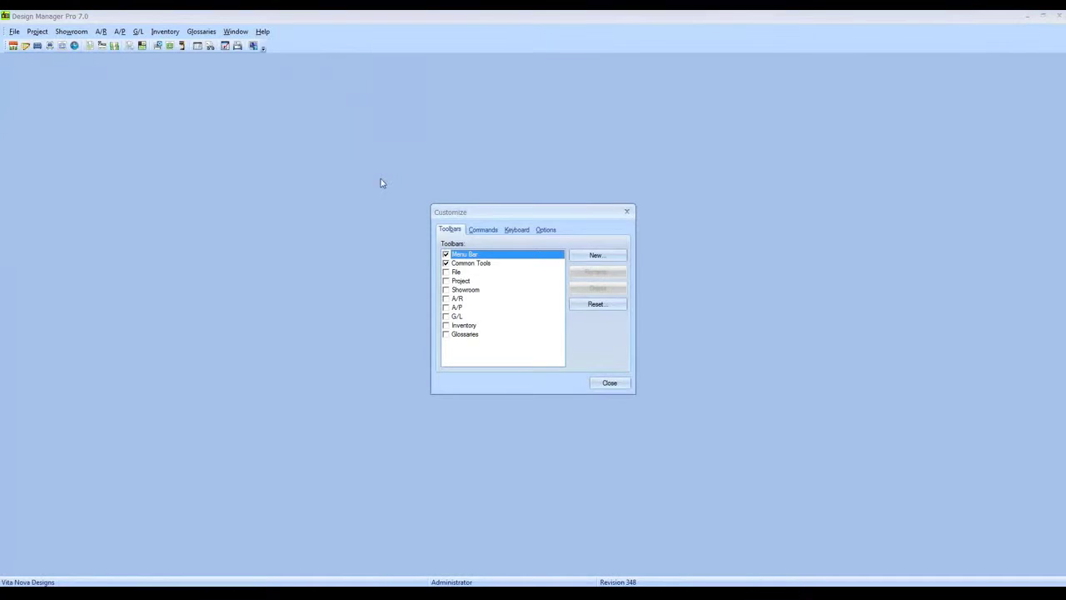
pyautogui.click(545, 230)
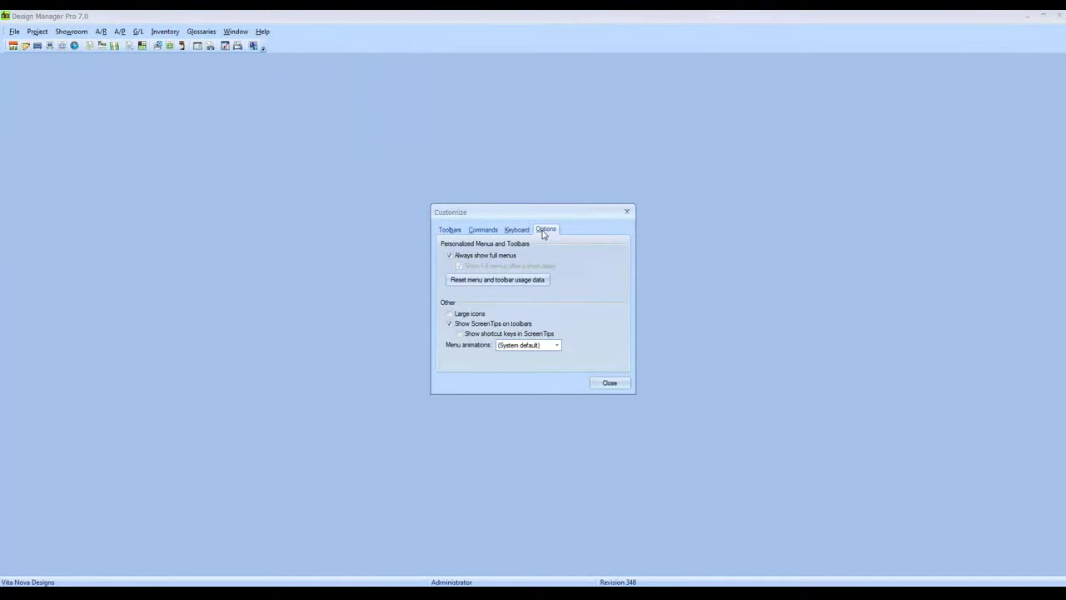
pyautogui.click(449, 314)
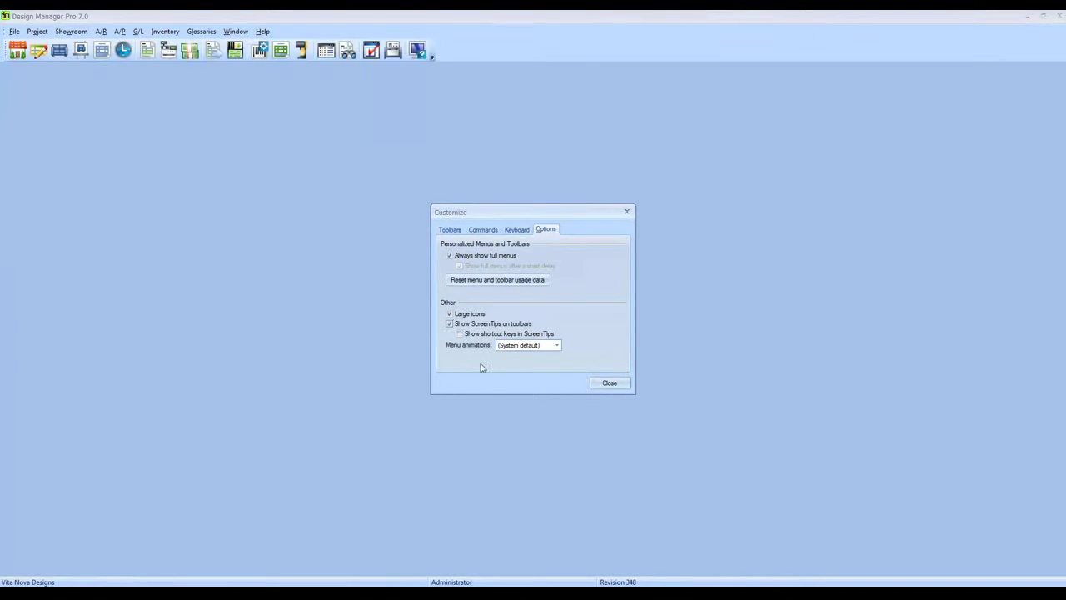
pyautogui.click(607, 384)
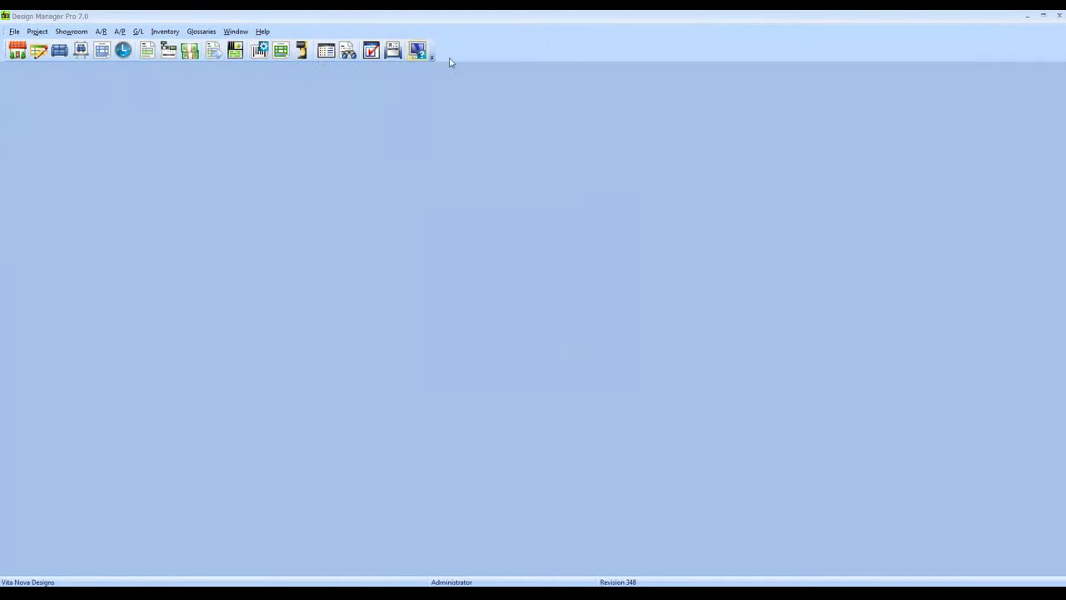
pyautogui.rightClick(492, 61)
pyautogui.click(497, 87)
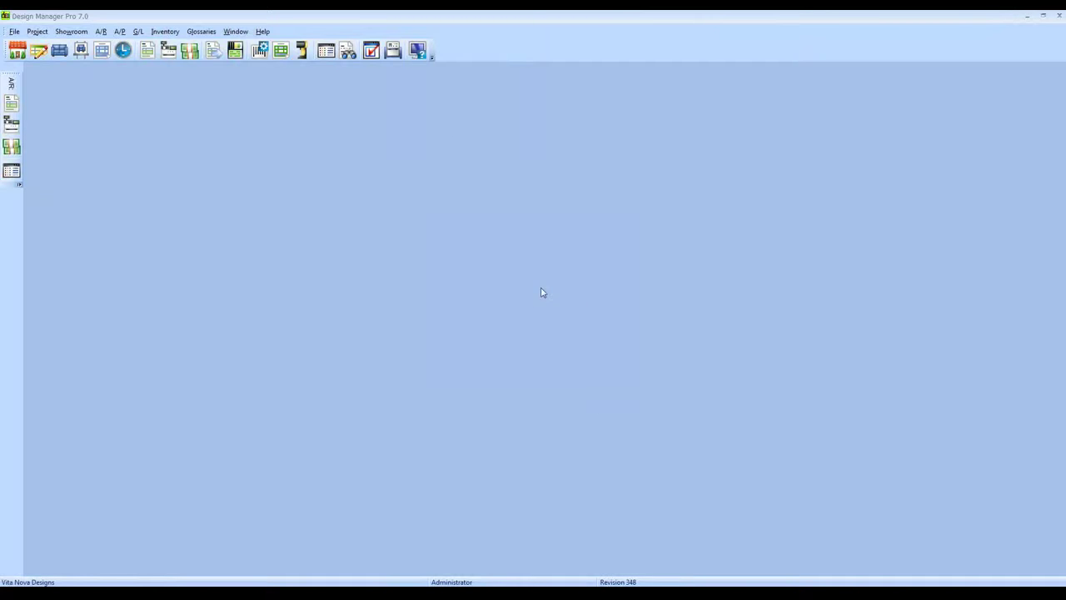
# - In Customize, uncheck the A/R toolbar and Large icons, leaving small-icon Common Tools only
pyautogui.rightClick(480, 45)
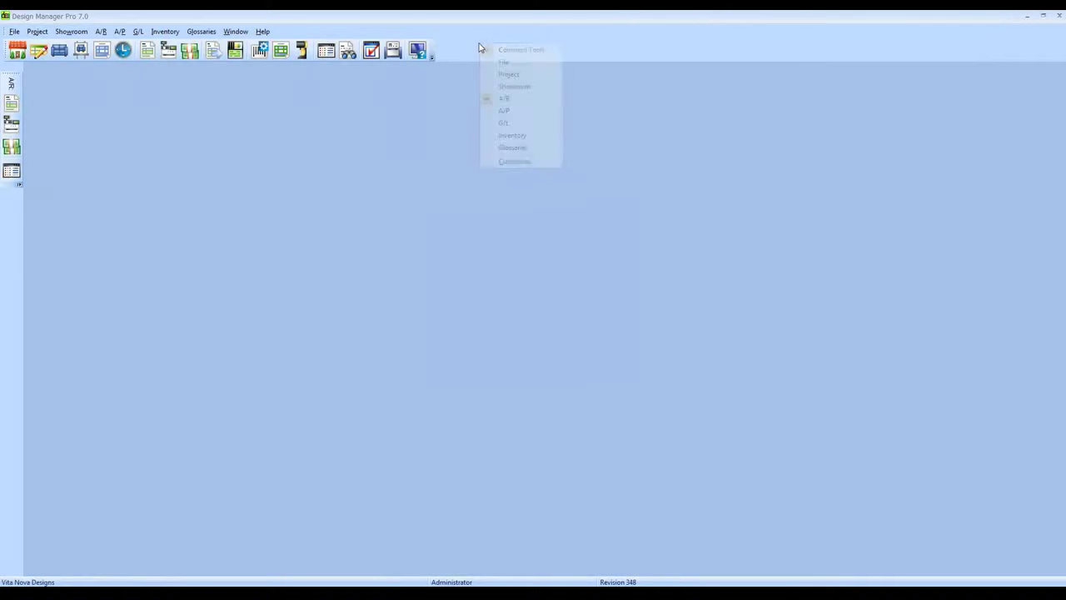
pyautogui.click(516, 162)
pyautogui.click(446, 299)
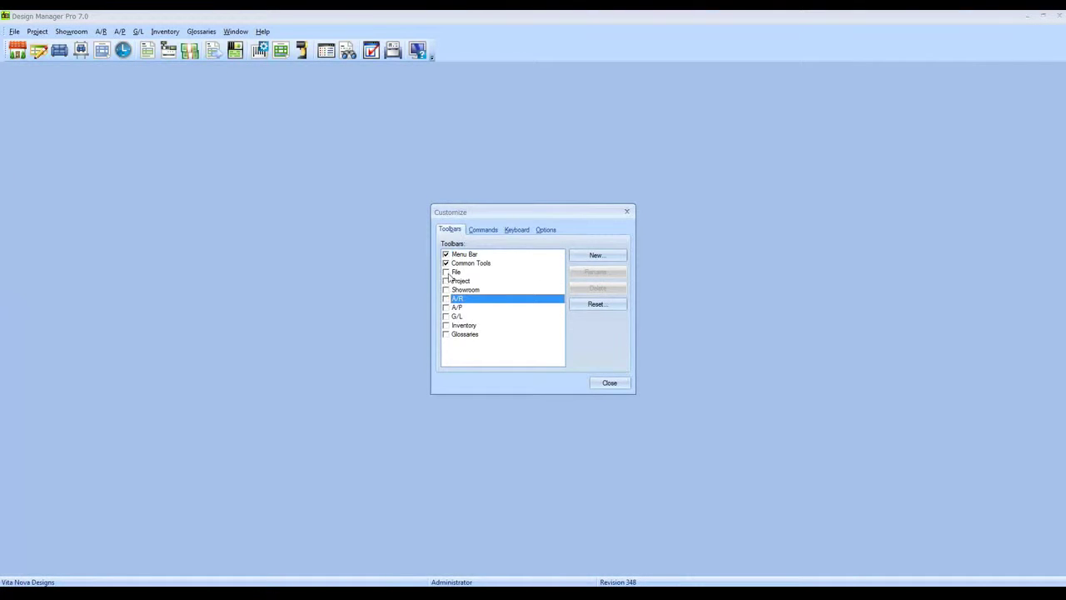
pyautogui.click(546, 234)
pyautogui.click(476, 313)
pyautogui.click(609, 383)
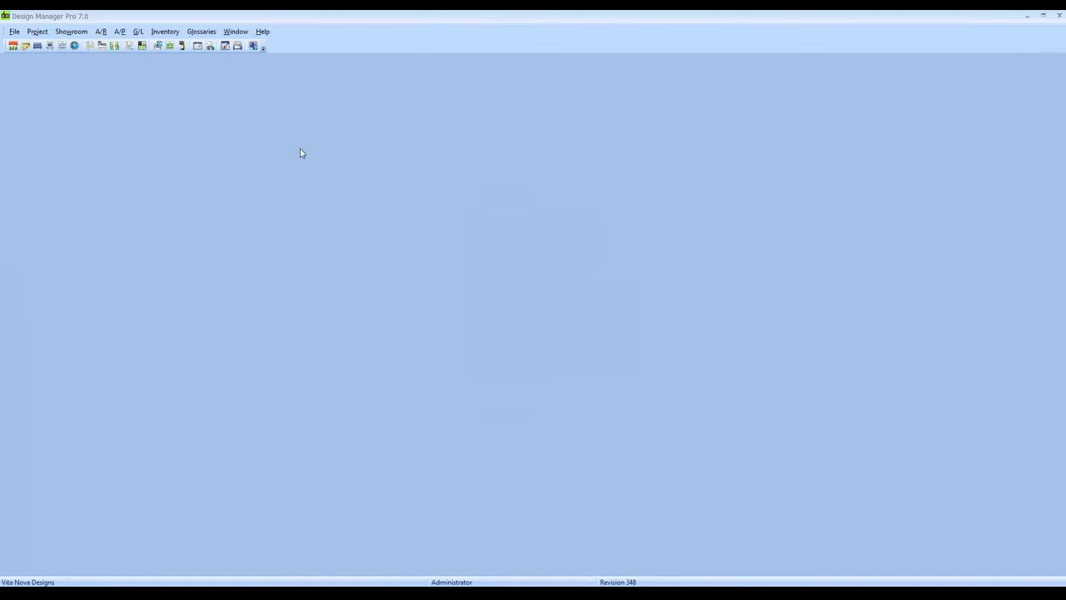
# - Open Project > Specifications for project CAR01 and enlarge the window to show more columns
pyautogui.click(37, 31)
pyautogui.click(52, 54)
pyautogui.write('CAR01')
pyautogui.press('Tab')
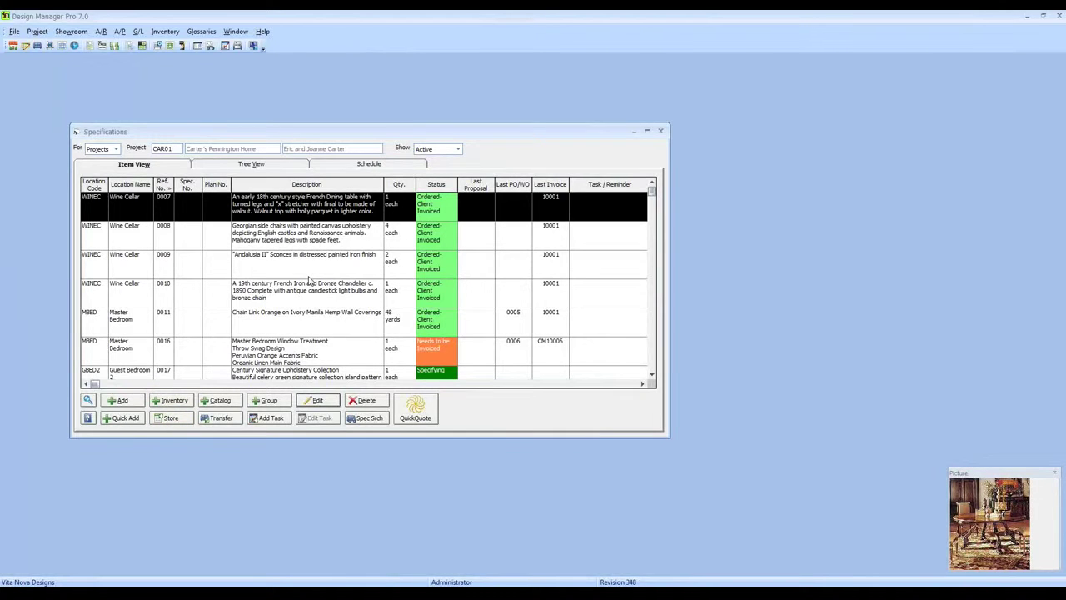
pyautogui.moveTo(668, 440); pyautogui.dragTo(839, 530)
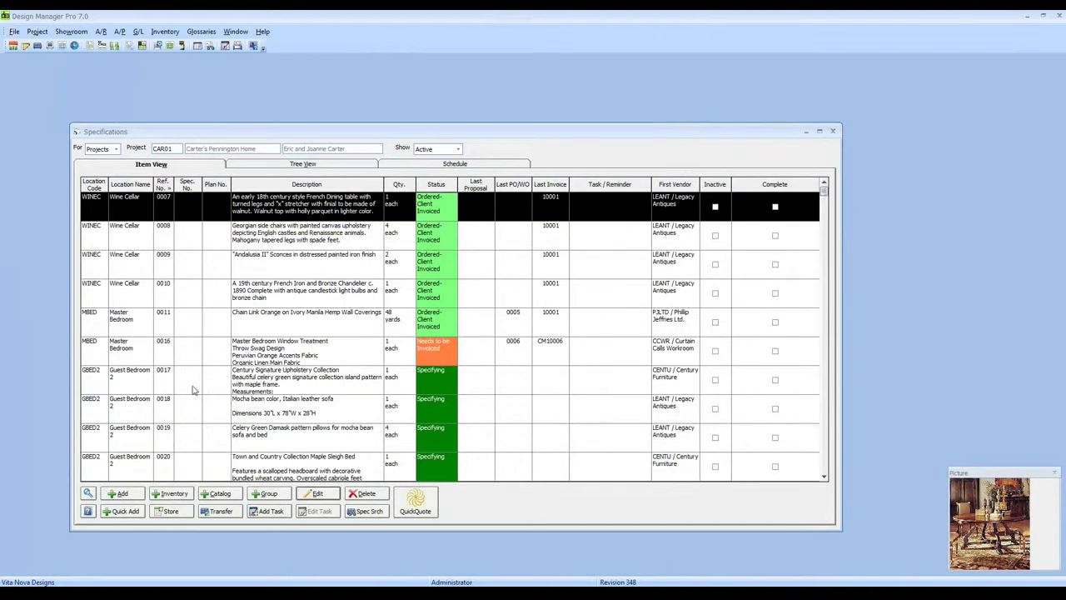
# - Toggle CAR01's items between Tree View and Item View, then open Projects and Specifications
pyautogui.click(254, 165)
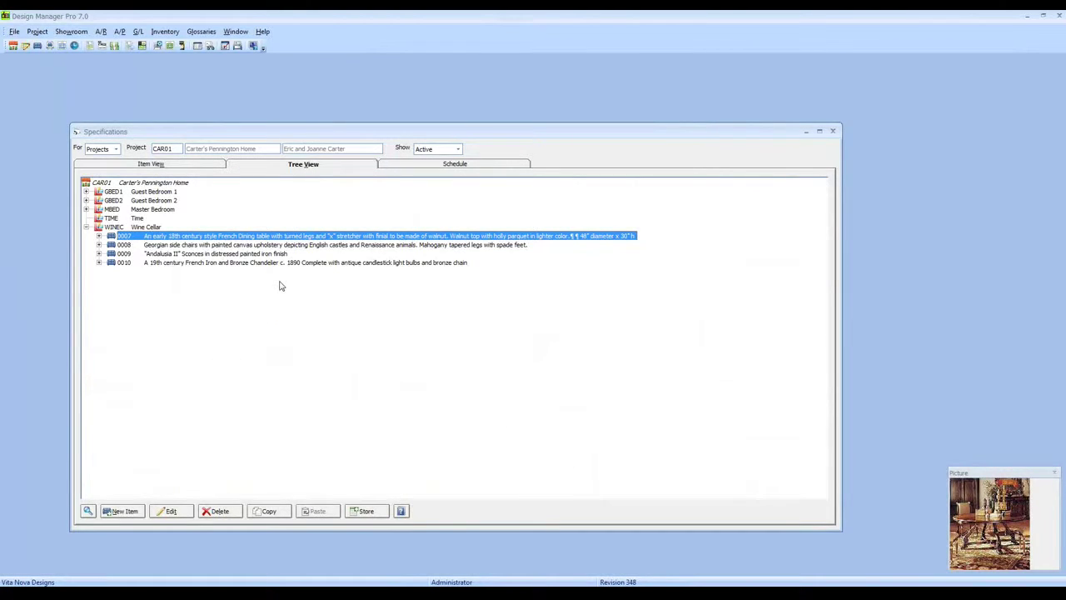
pyautogui.click(191, 165)
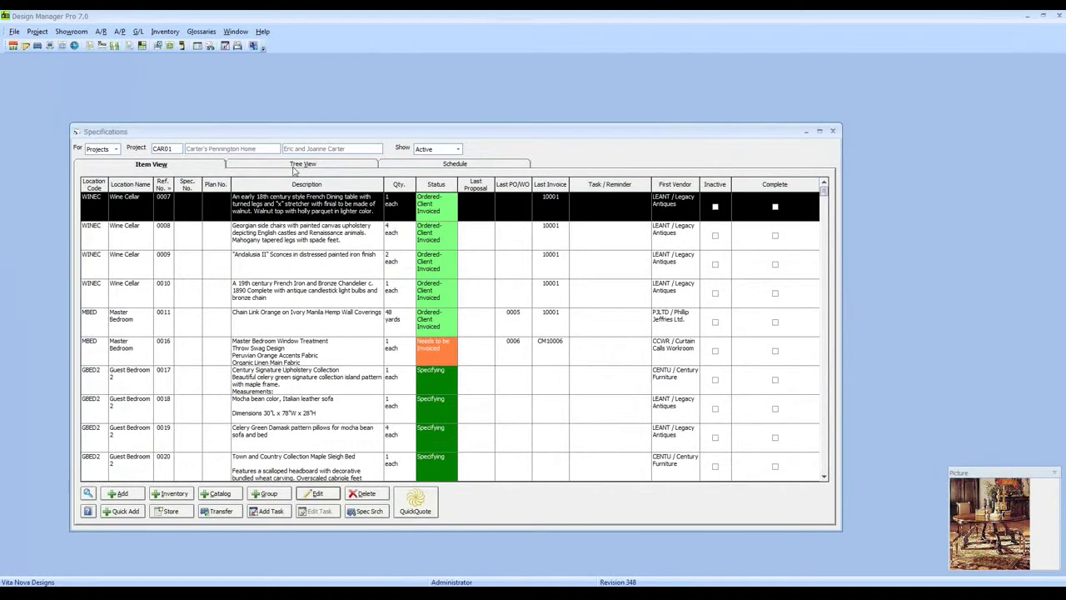
pyautogui.click(294, 166)
pyautogui.click(151, 164)
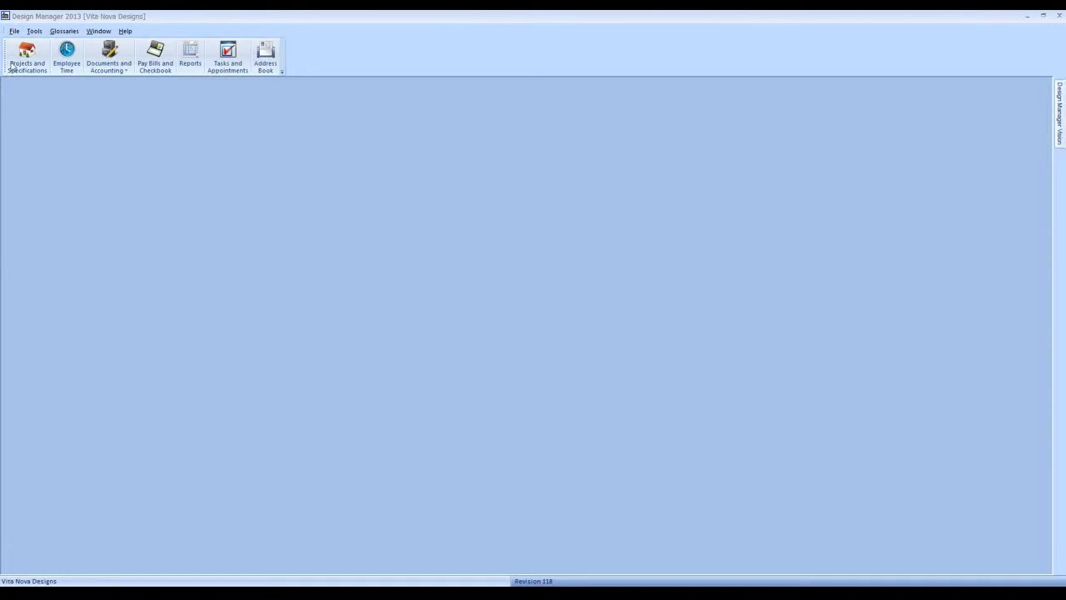
pyautogui.click(37, 70)
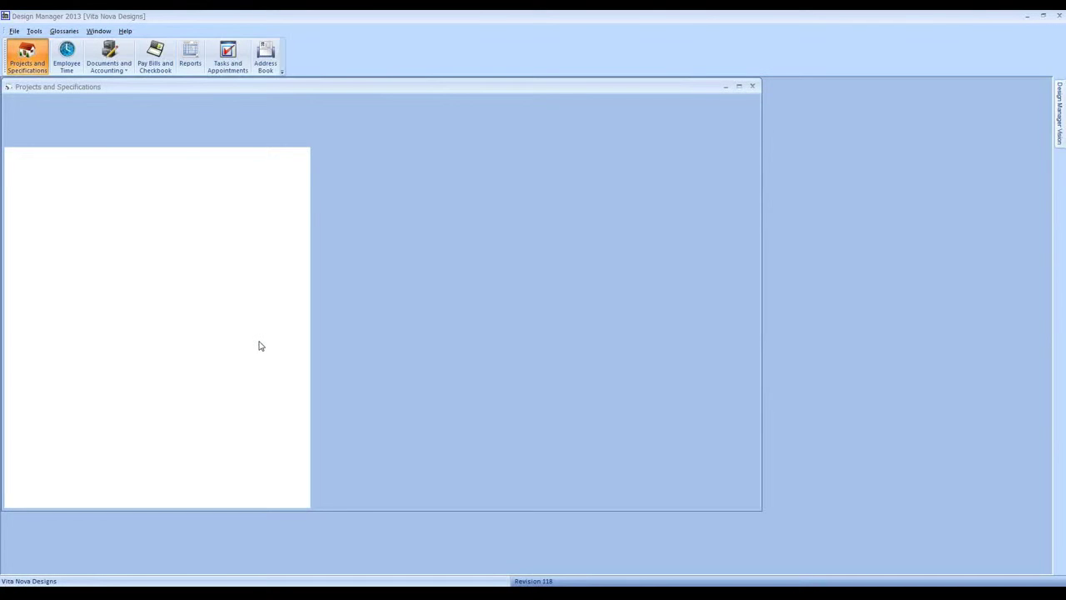
# - Expand CAR01 and its Guest Bedroom 1 location, then select item 0022
pyautogui.click(11, 164)
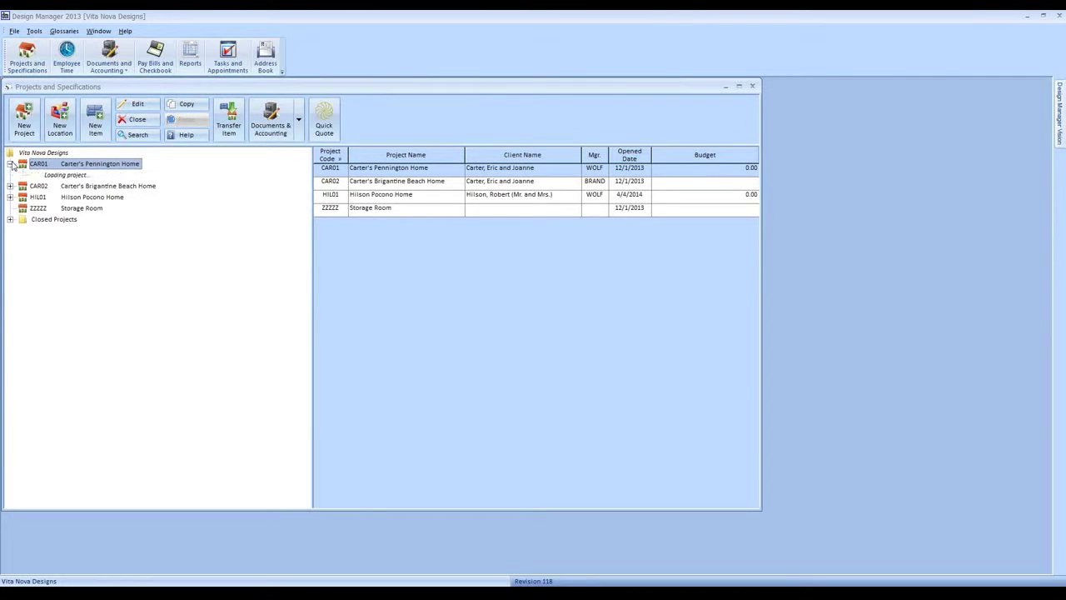
pyautogui.click(23, 175)
pyautogui.click(73, 186)
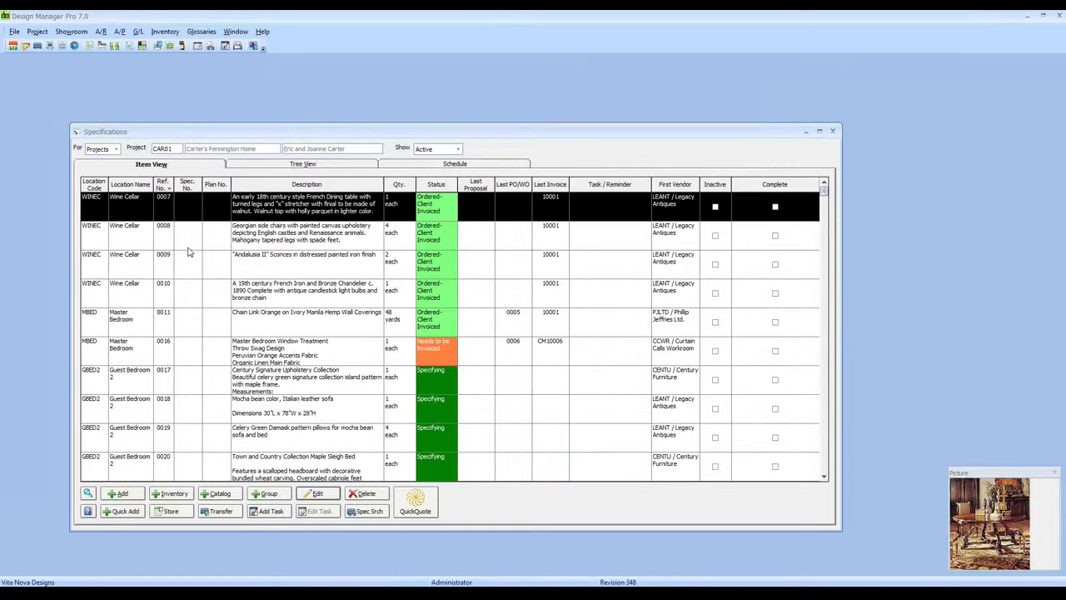
# - Sort CAR01's items by Ref. No., Location Code and Location Name, finishing with Description
pyautogui.click(168, 187)
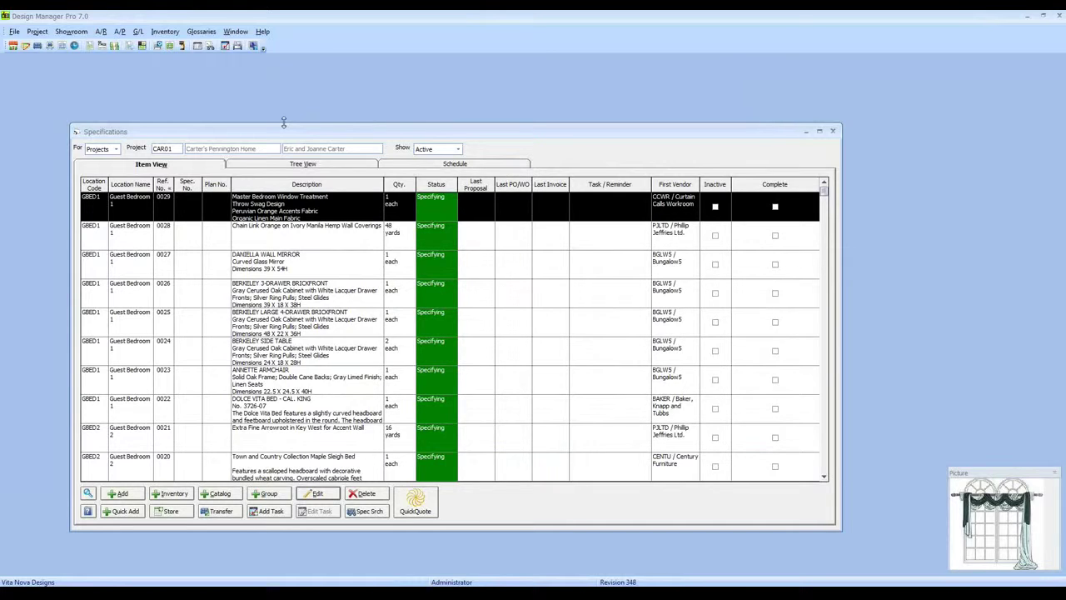
pyautogui.click(93, 187)
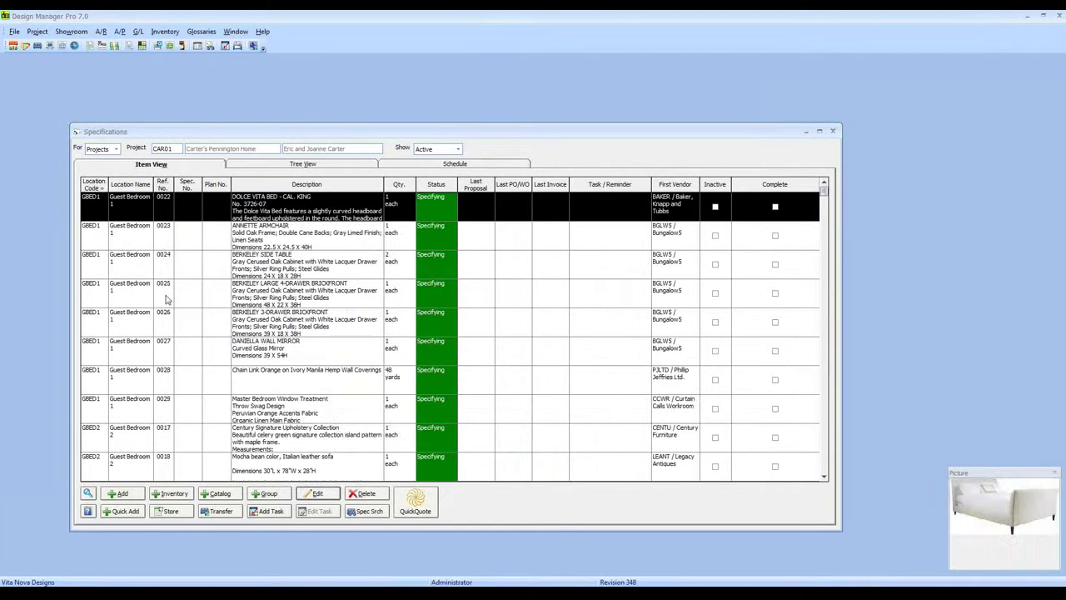
pyautogui.click(99, 190)
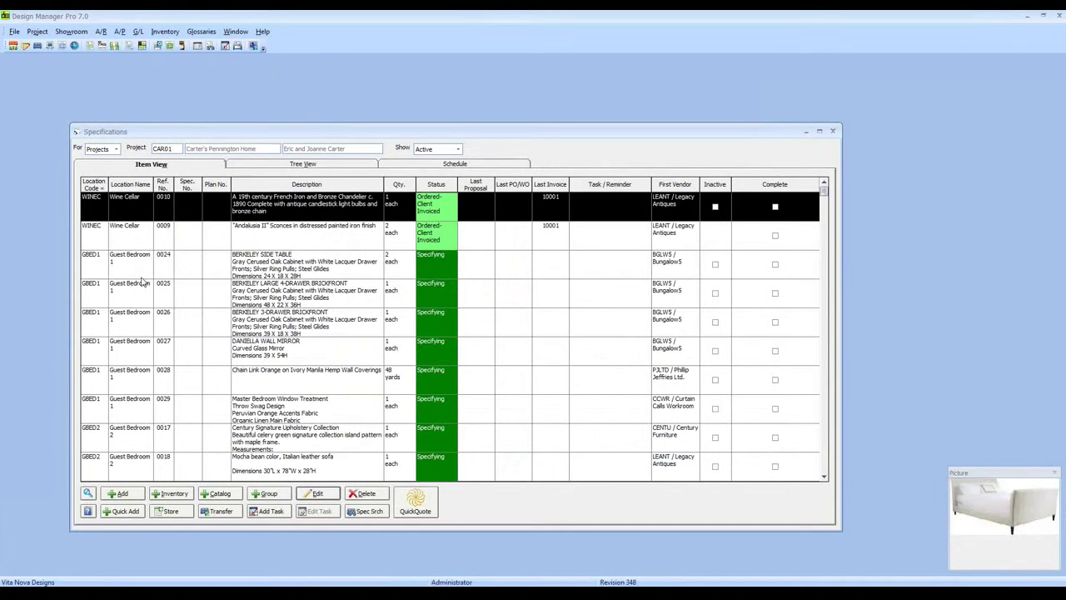
pyautogui.click(130, 185)
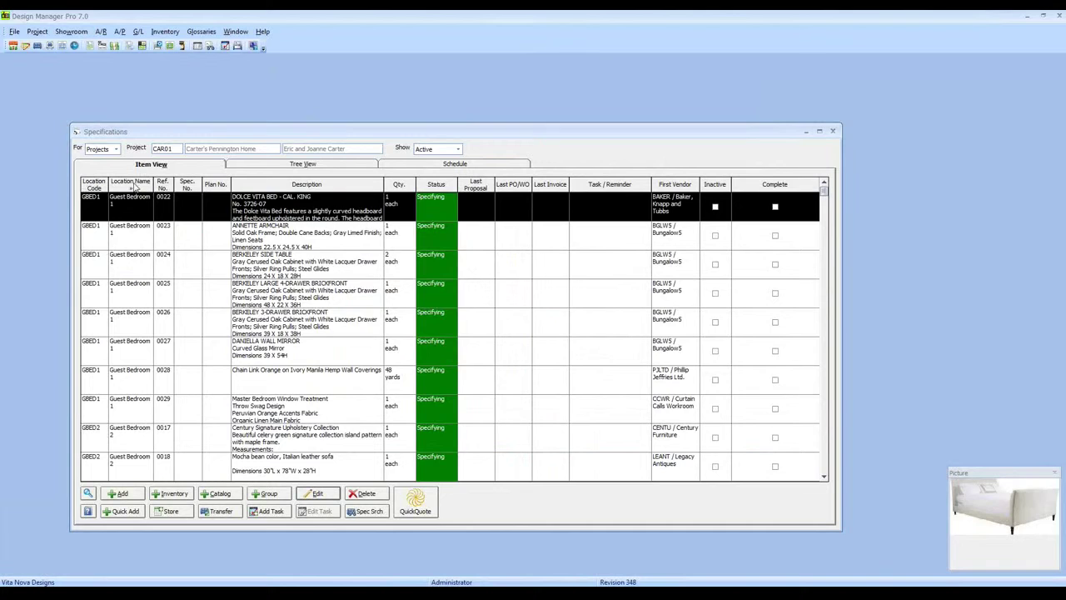
pyautogui.click(136, 184)
pyautogui.click(137, 184)
pyautogui.click(307, 185)
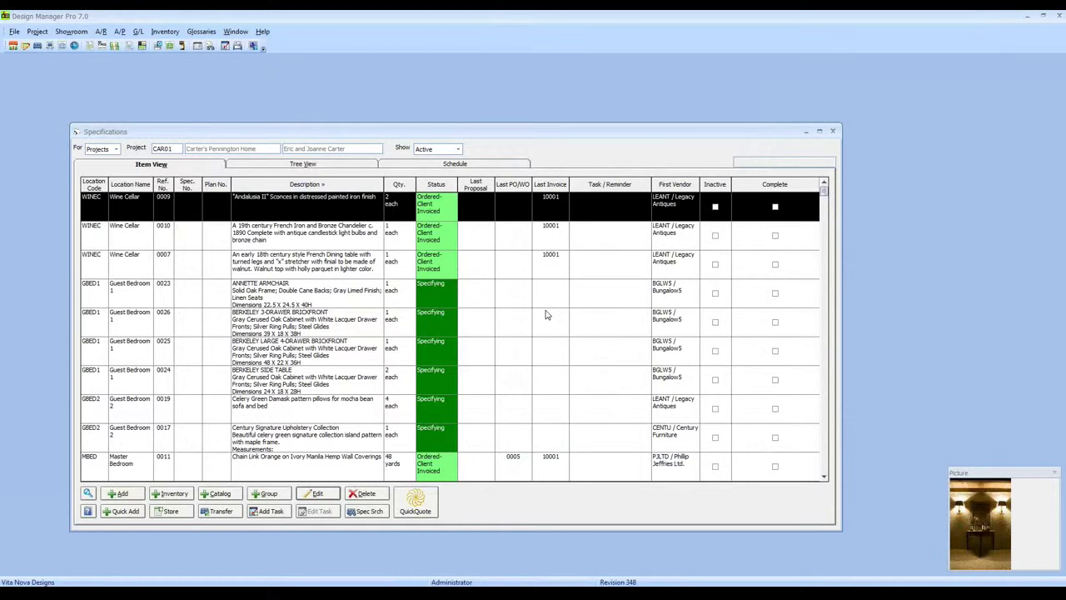
# - Jump to the last row, re-sort the items by Ref. No., and page down to the end
pyautogui.hotkey('ctrl', 'End')
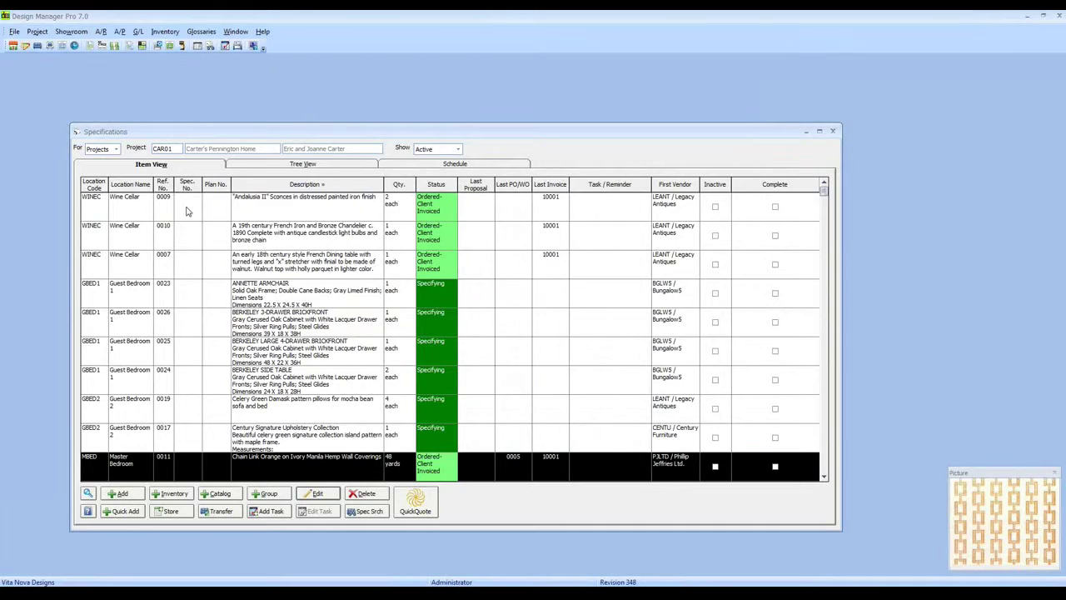
pyautogui.click(163, 184)
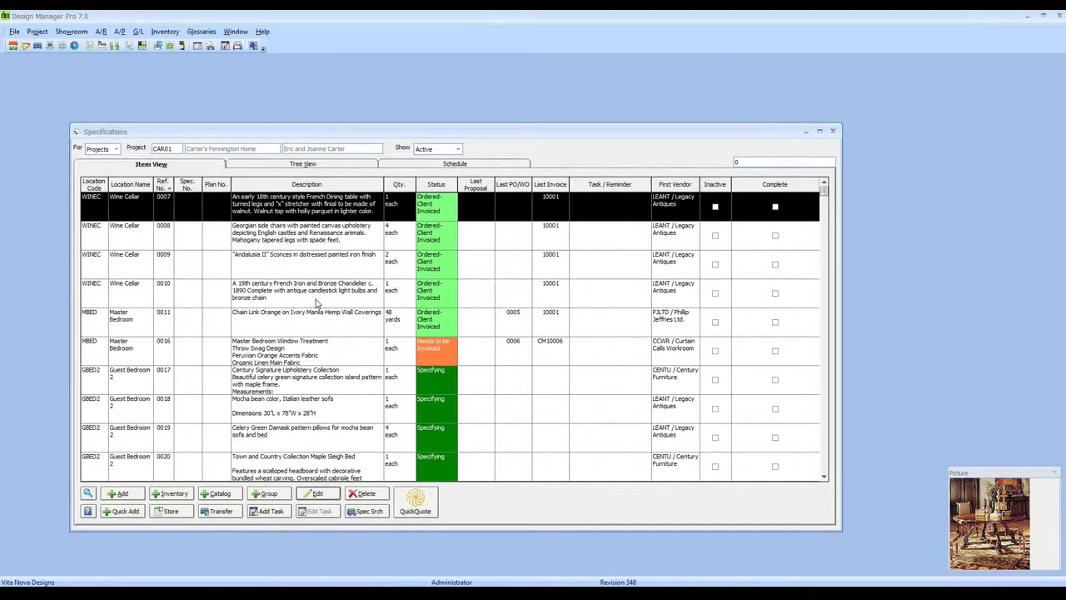
pyautogui.press('pagedown')
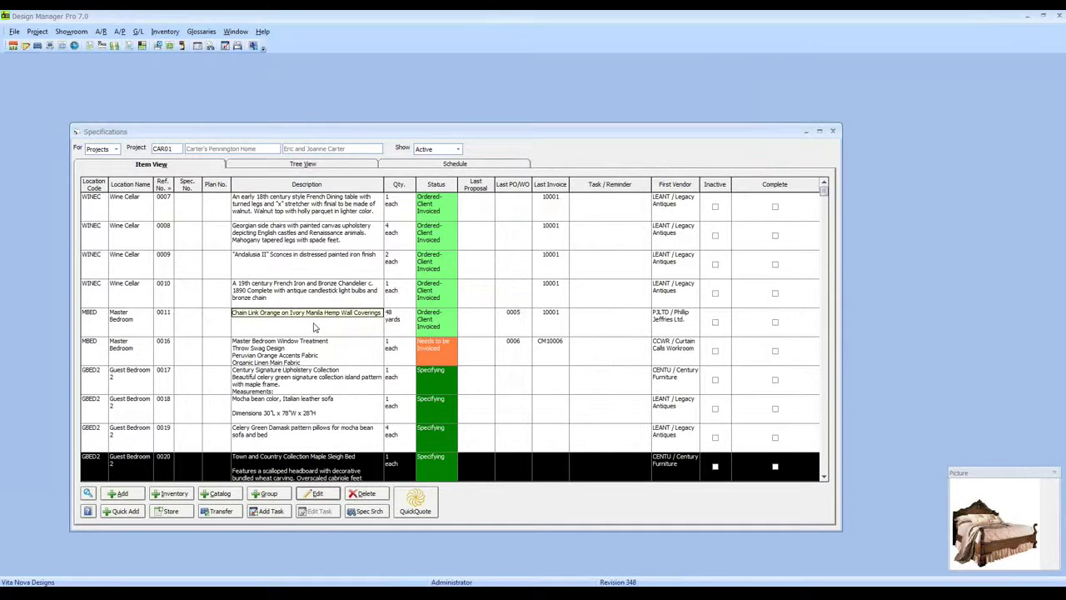
# - Start adding a new specification item, then cancel it without saving
pyautogui.rightClick(260, 325)
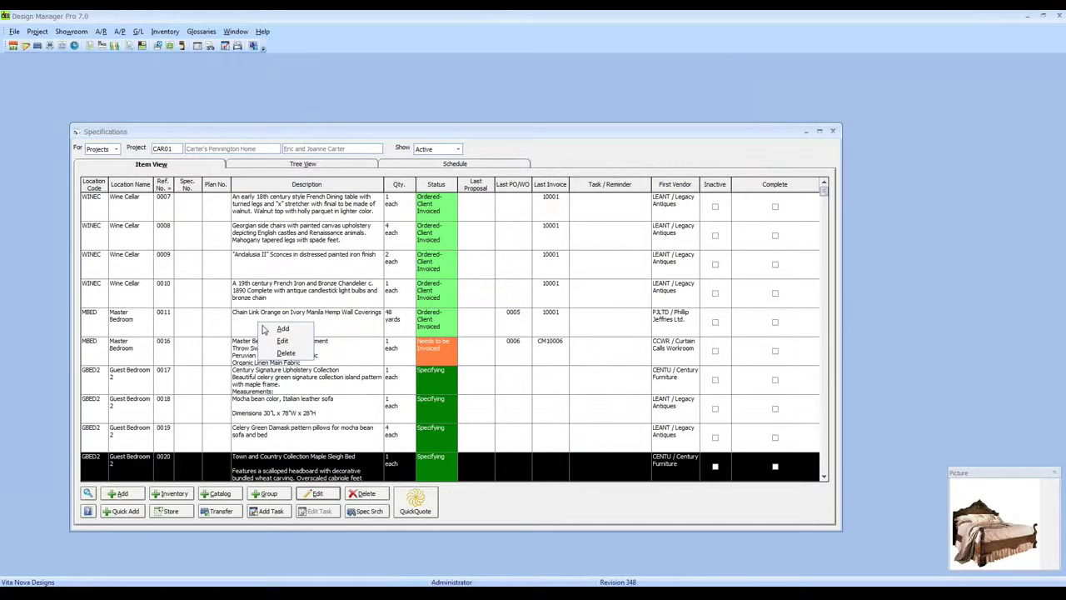
pyautogui.click(279, 329)
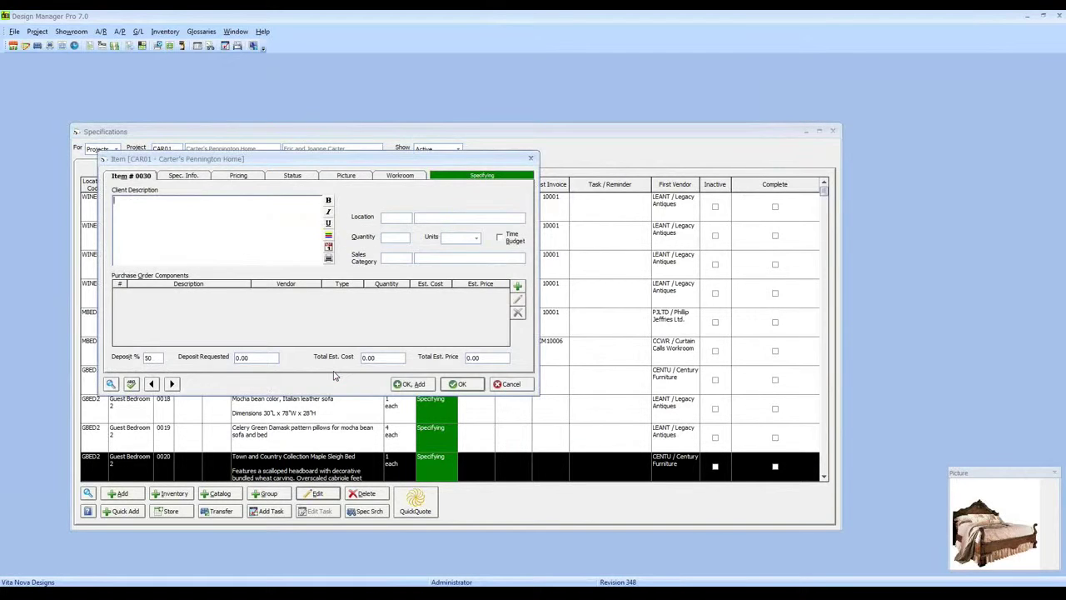
pyautogui.click(506, 383)
# - Open item 0024, the BERKELEY SIDE TABLE, and close it without saving changes
pyautogui.scroll(-3, 290, 274)
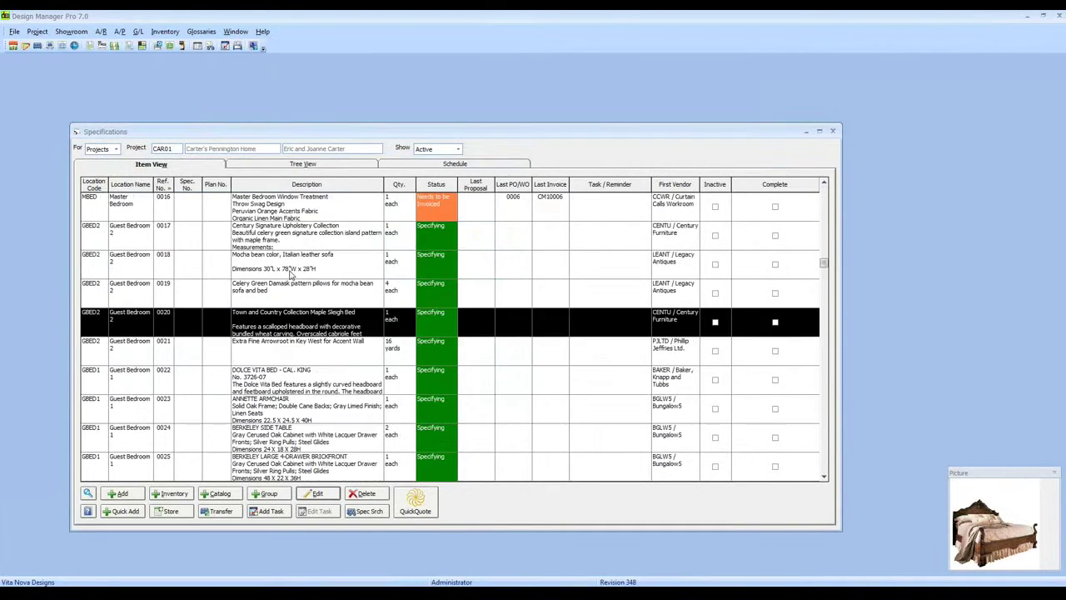
pyautogui.scroll(-1, 290, 275)
pyautogui.click(291, 409)
pyautogui.rightClick(291, 408)
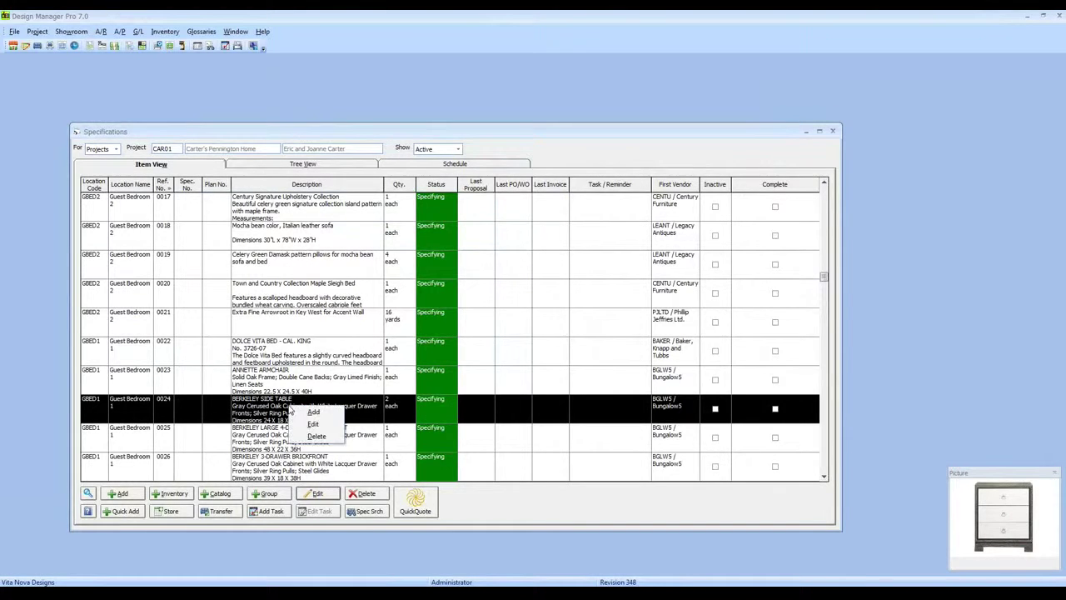
pyautogui.click(314, 424)
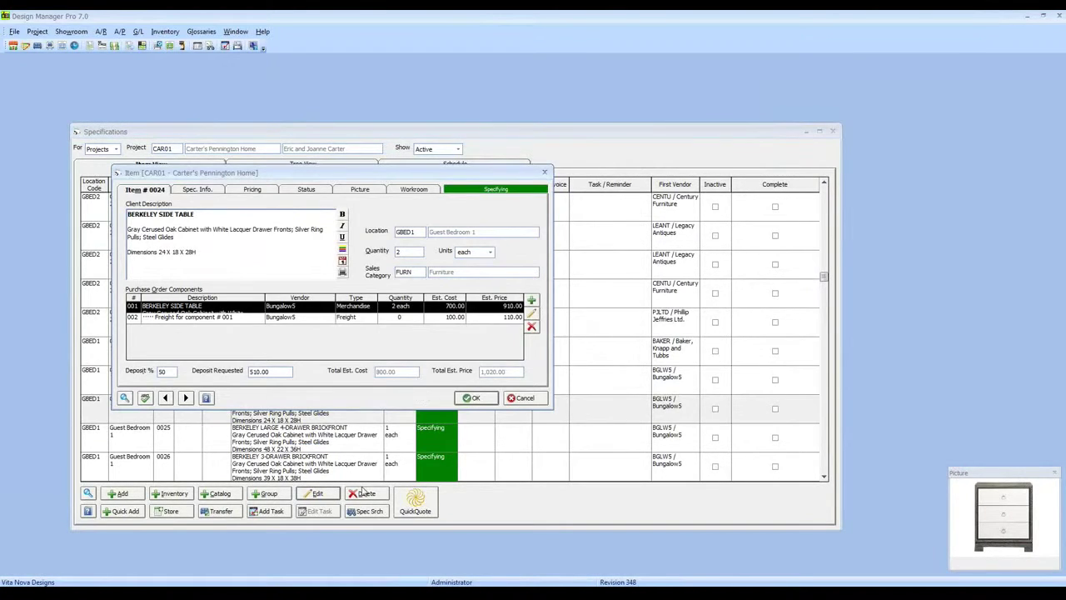
pyautogui.click(525, 398)
# - Choose Delete on item 0024 and answer No so the item stays
pyautogui.scroll(-1, 293, 325)
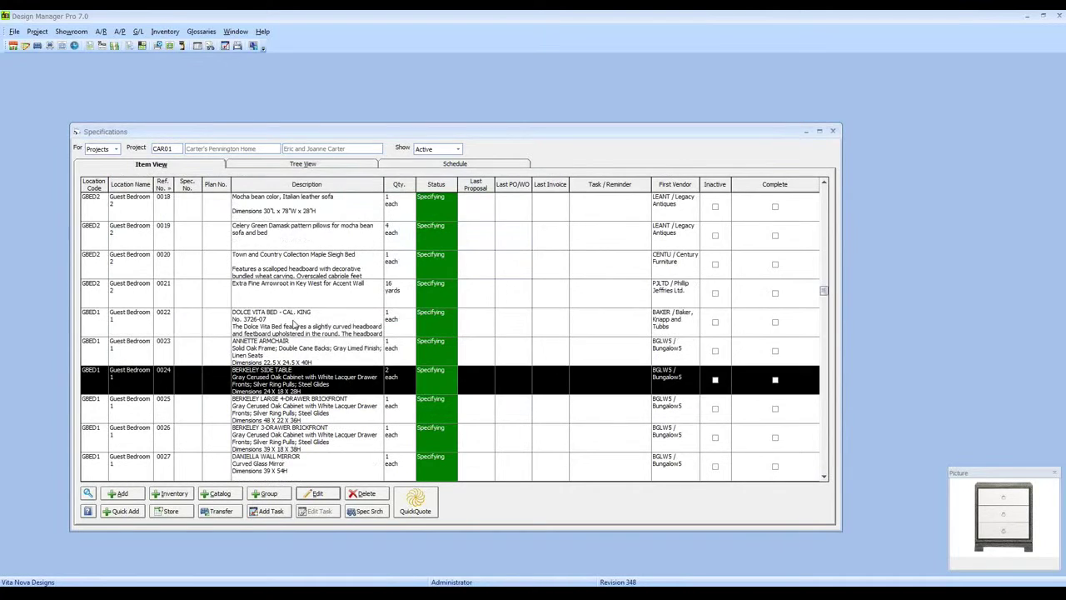
pyautogui.scroll(-2, 293, 325)
pyautogui.rightClick(330, 381)
pyautogui.click(346, 416)
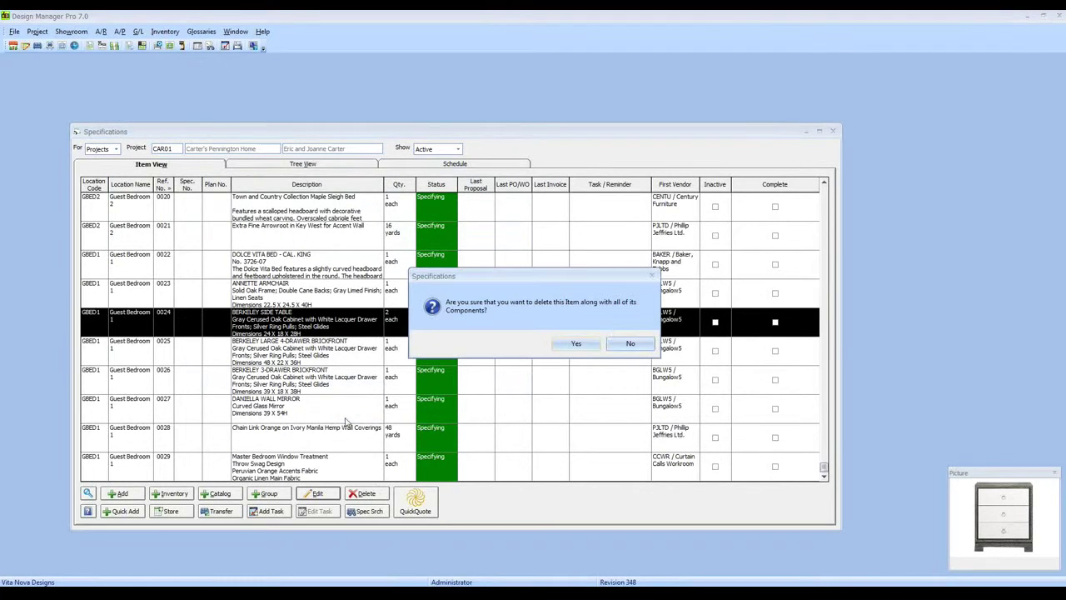
pyautogui.click(630, 343)
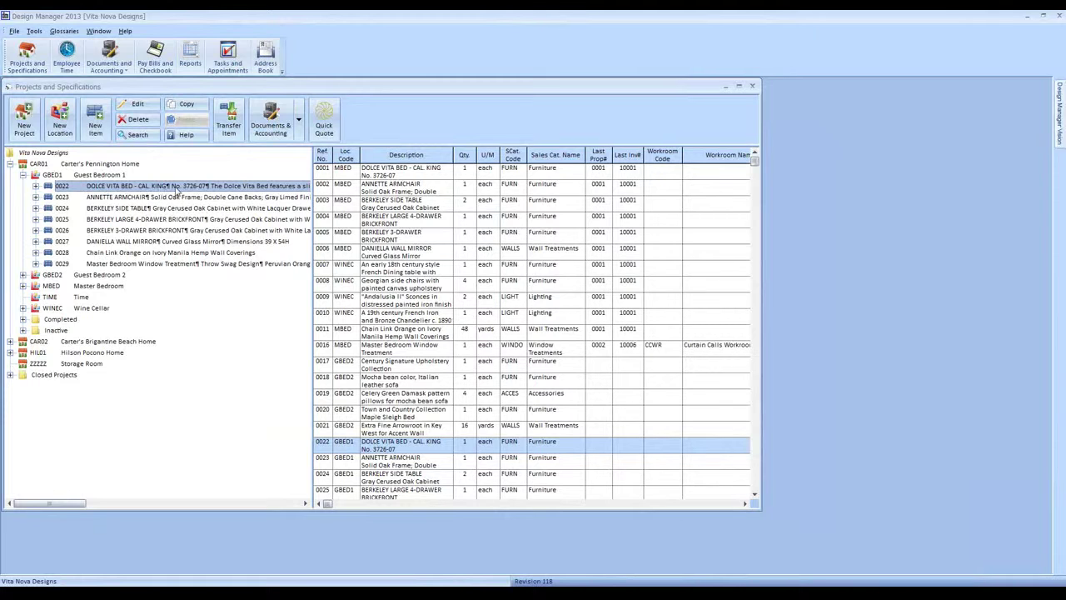
# - From item 0022 DOLCE VITA BED's menu, go to project CAR01 under Documents & Accounting
pyautogui.rightClick(198, 187)
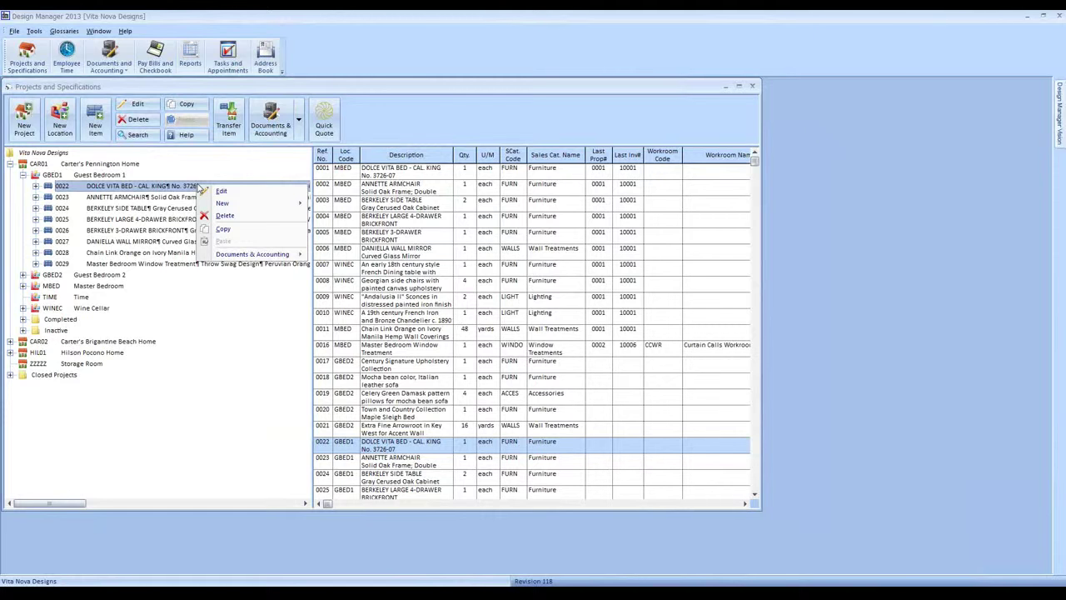
pyautogui.moveTo(253, 205)
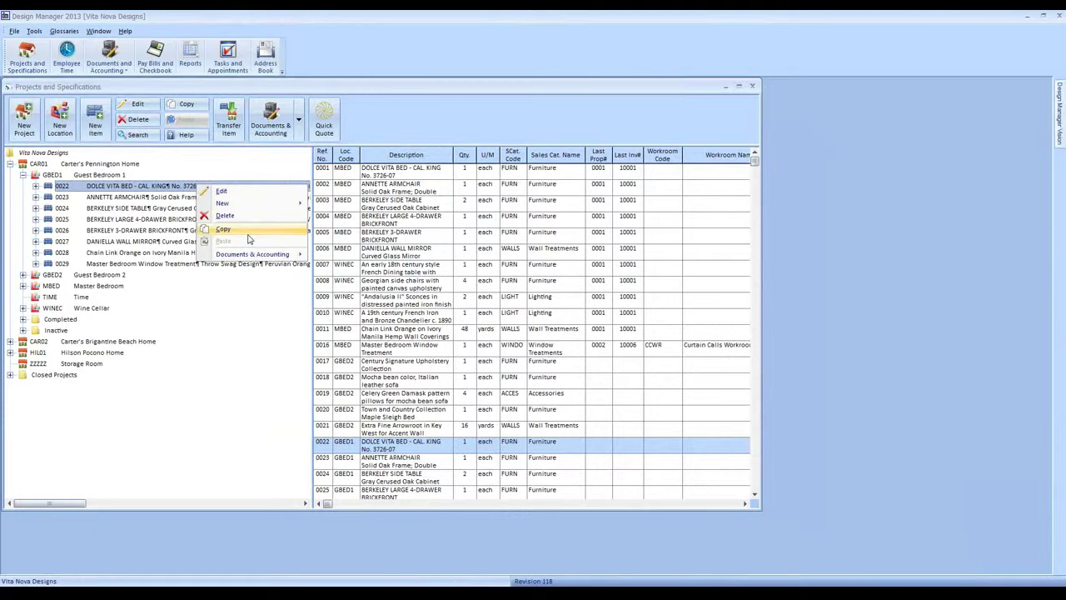
pyautogui.moveTo(282, 254)
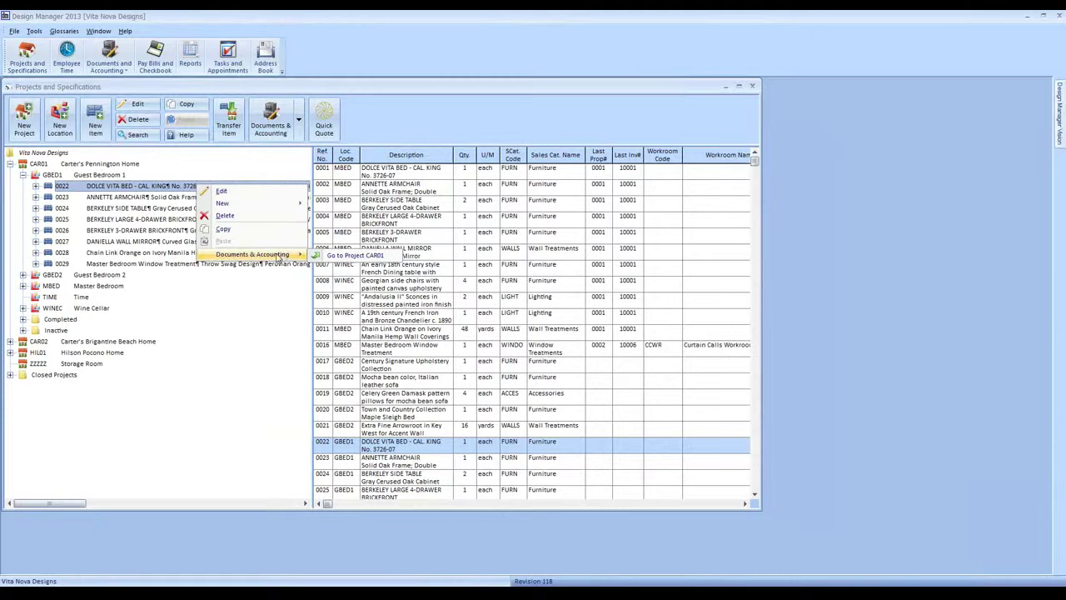
pyautogui.click(345, 259)
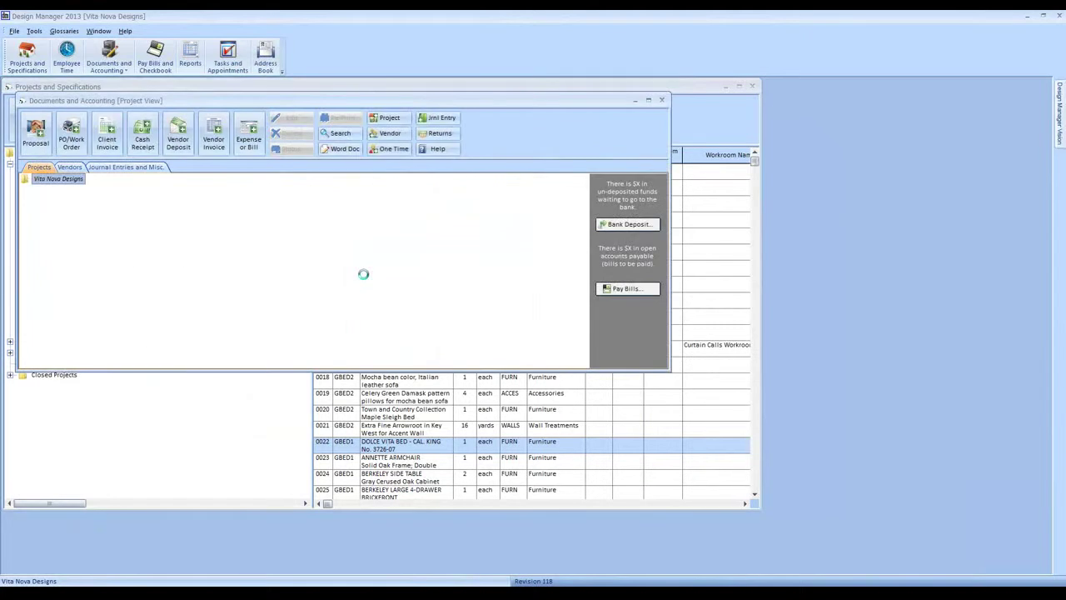
# - Dismiss the error message and check the Proposals folder's options without choosing any
pyautogui.click(638, 357)
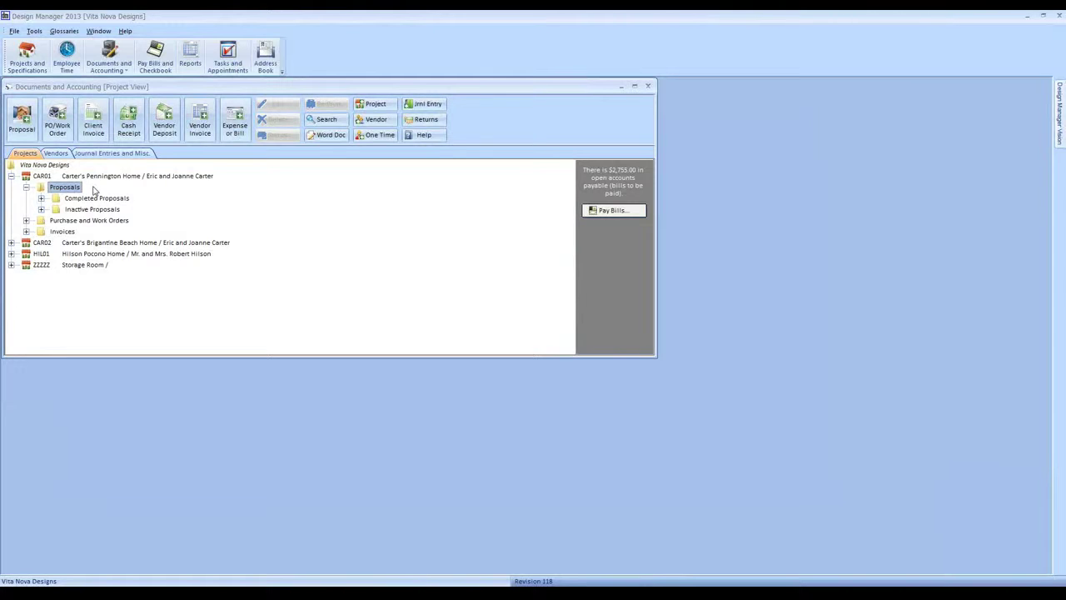
pyautogui.rightClick(63, 191)
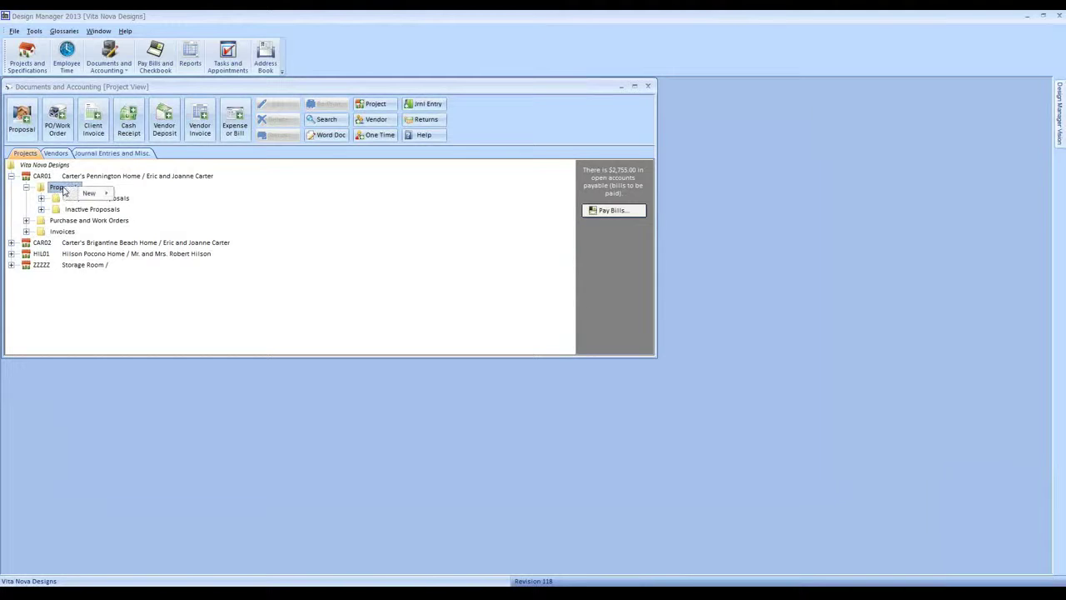
pyautogui.moveTo(92, 193)
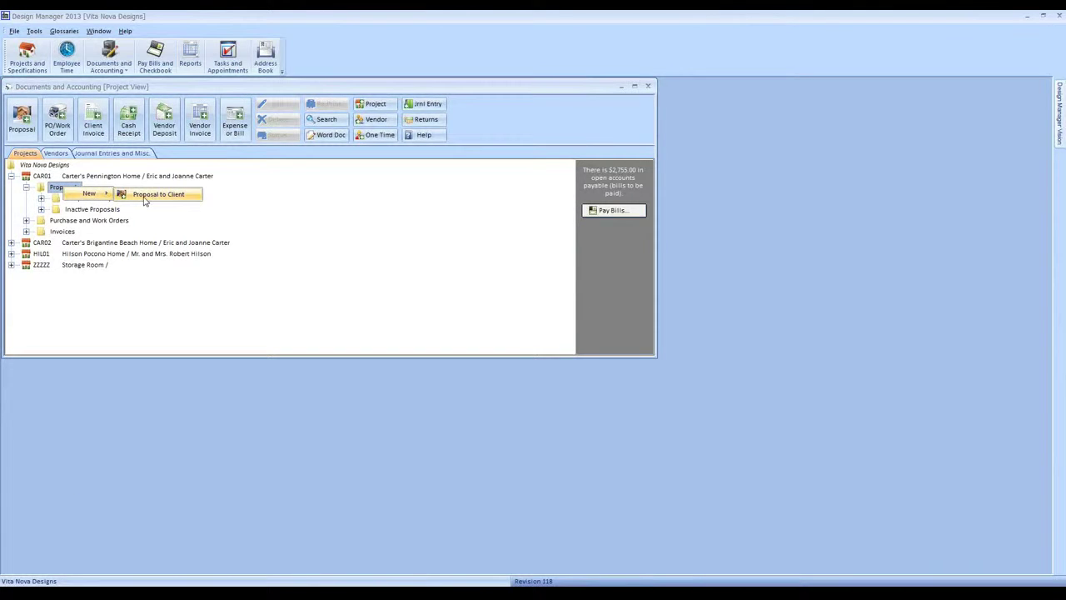
pyautogui.press('Escape')
# - Expand Purchase and Work Orders to orders 0004–0006, check order 0005's options, then return to Design Manager Pro 7.0
pyautogui.click(26, 220)
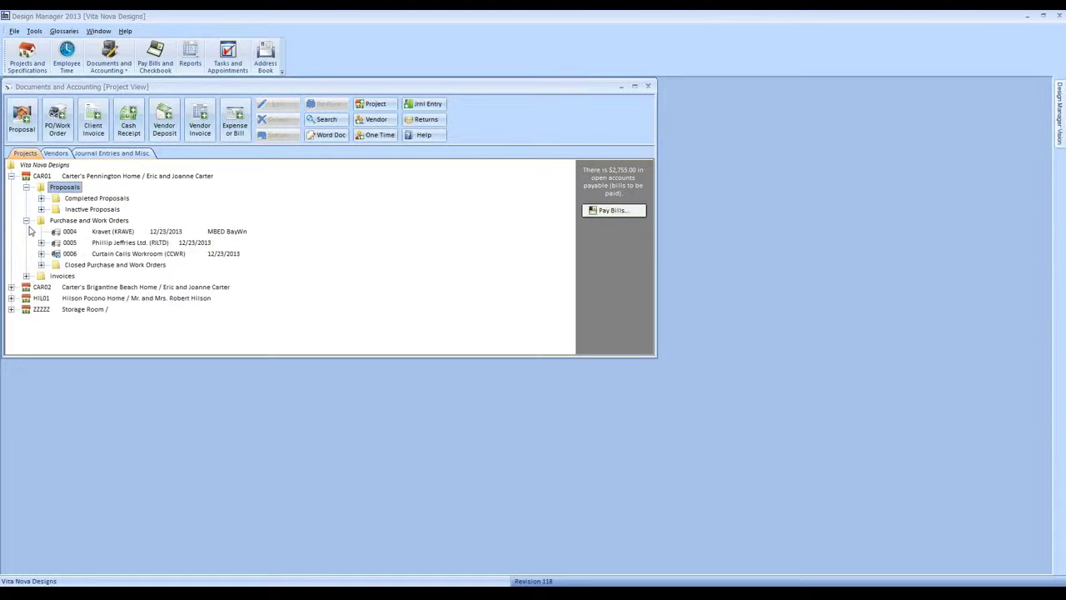
pyautogui.click(74, 244)
pyautogui.rightClick(81, 244)
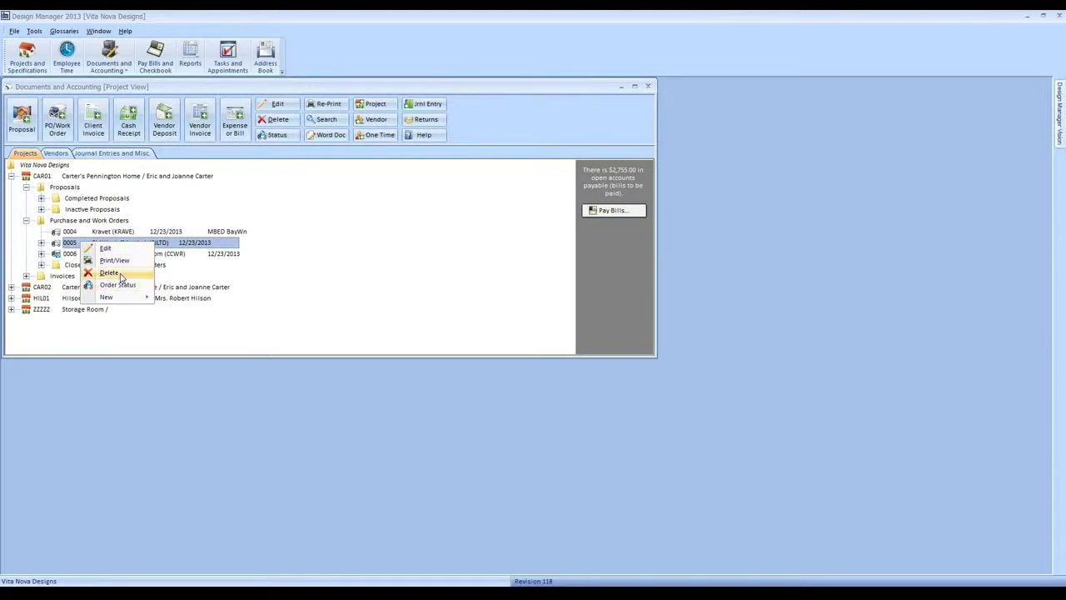
pyautogui.moveTo(138, 300)
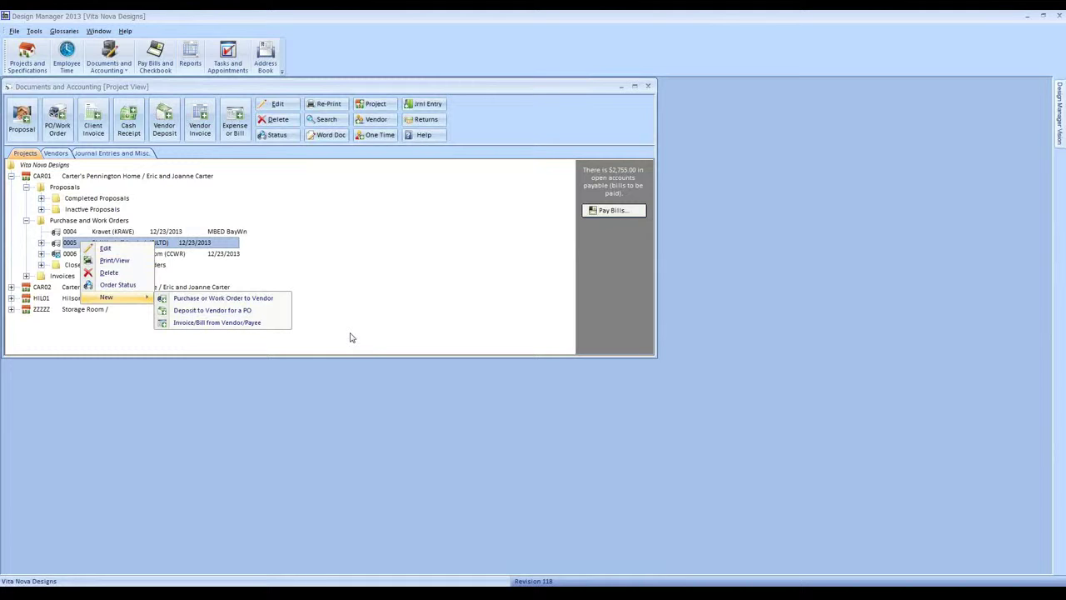
pyautogui.click(364, 359)
pyautogui.moveTo(394, 593)
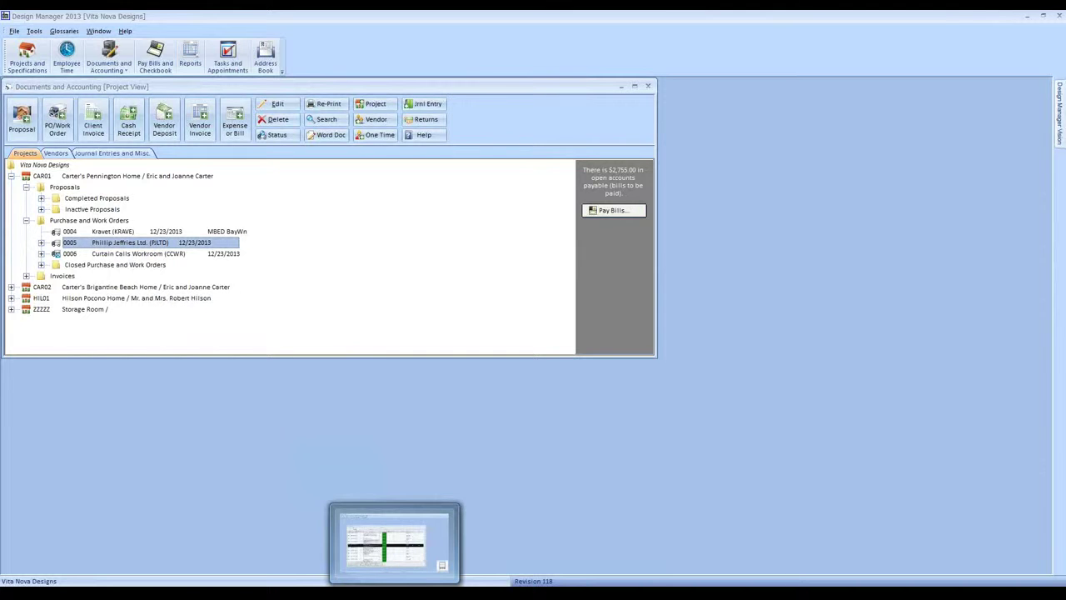
pyautogui.click(385, 545)
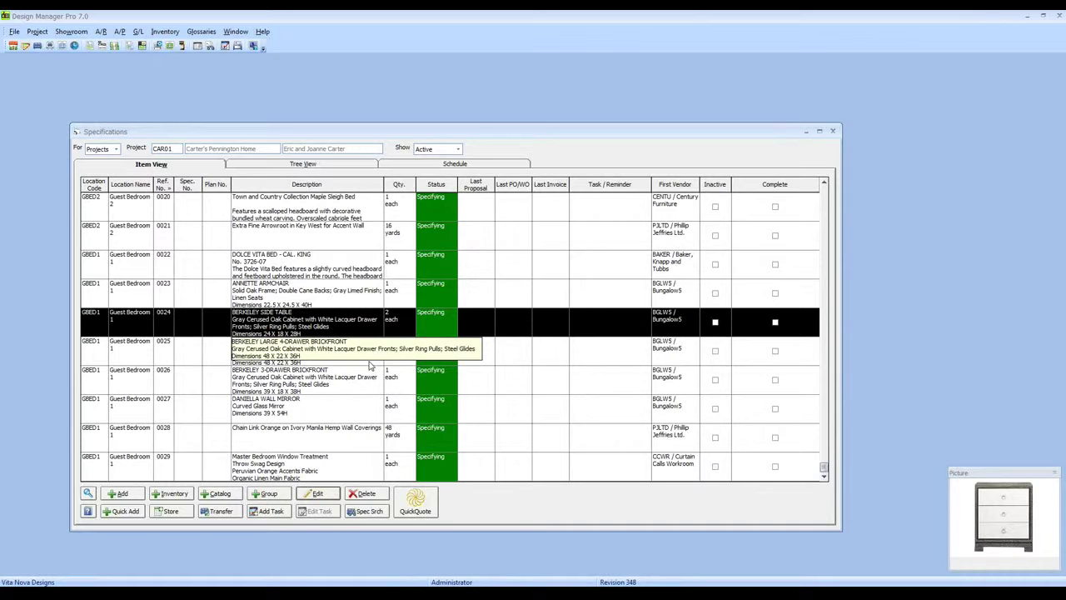
# - Review item 0024's details without saving, then bring up the A/P menu for vendor invoices
pyautogui.doubleClick(152, 320)
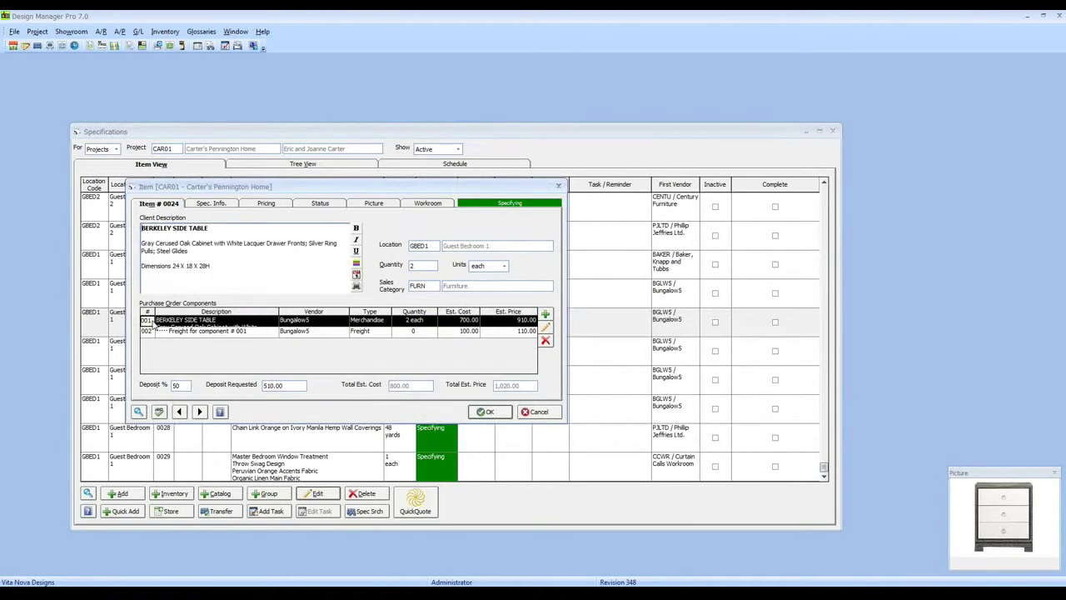
pyautogui.click(538, 412)
pyautogui.click(119, 31)
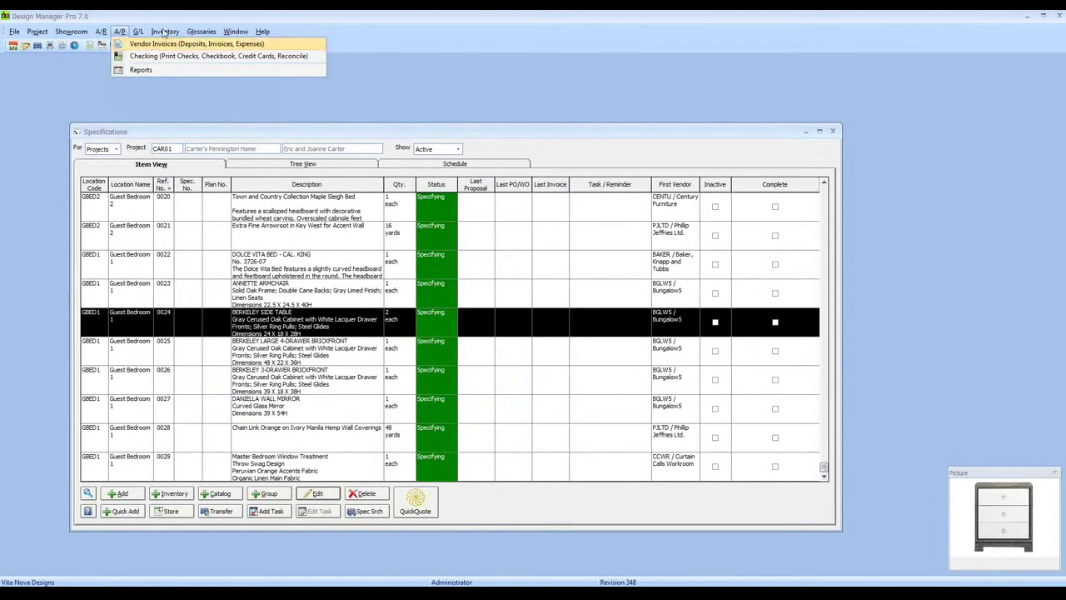
pyautogui.moveTo(200, 31)
pyautogui.click(227, 178)
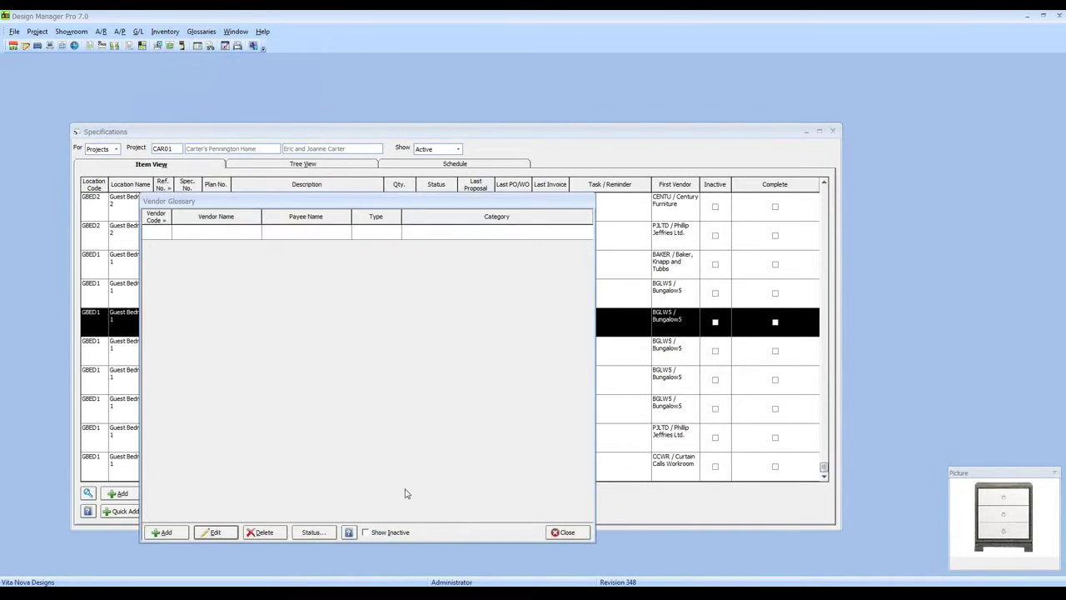
pyautogui.click(220, 426)
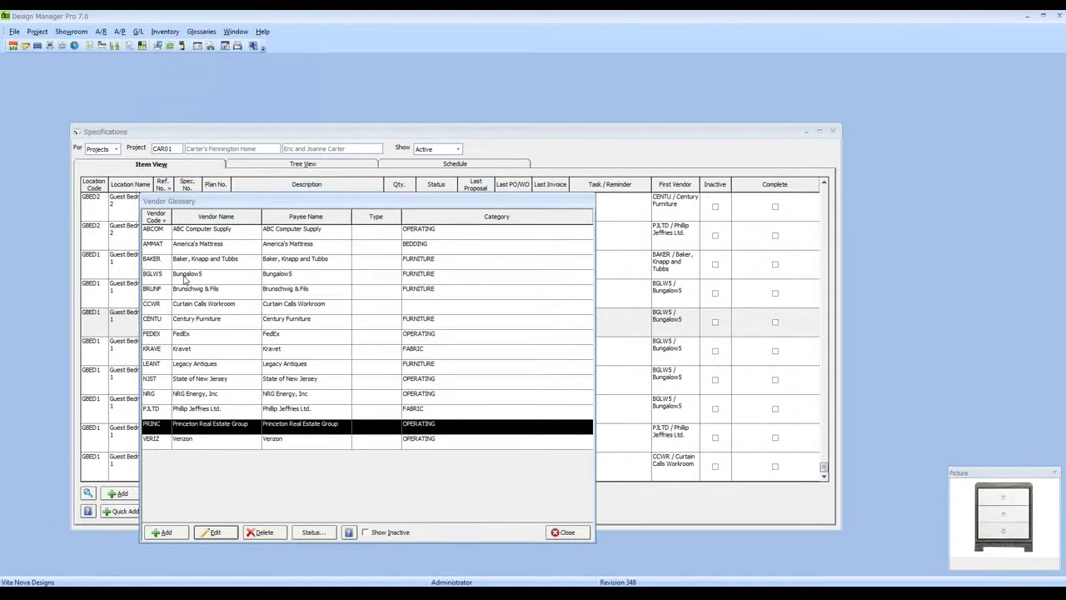
pyautogui.click(300, 274)
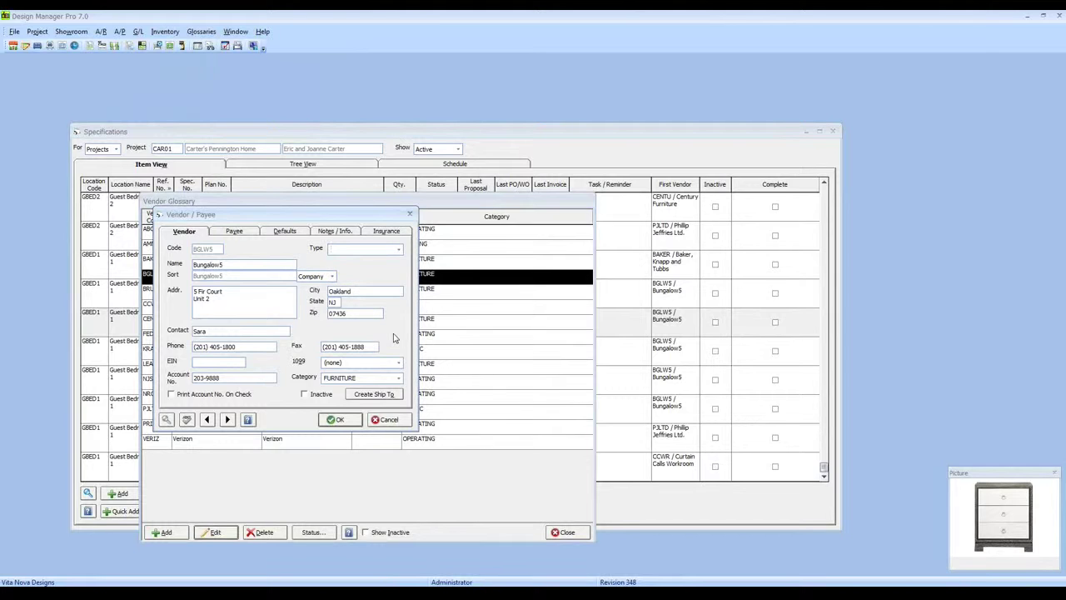
pyautogui.click(386, 419)
pyautogui.click(582, 531)
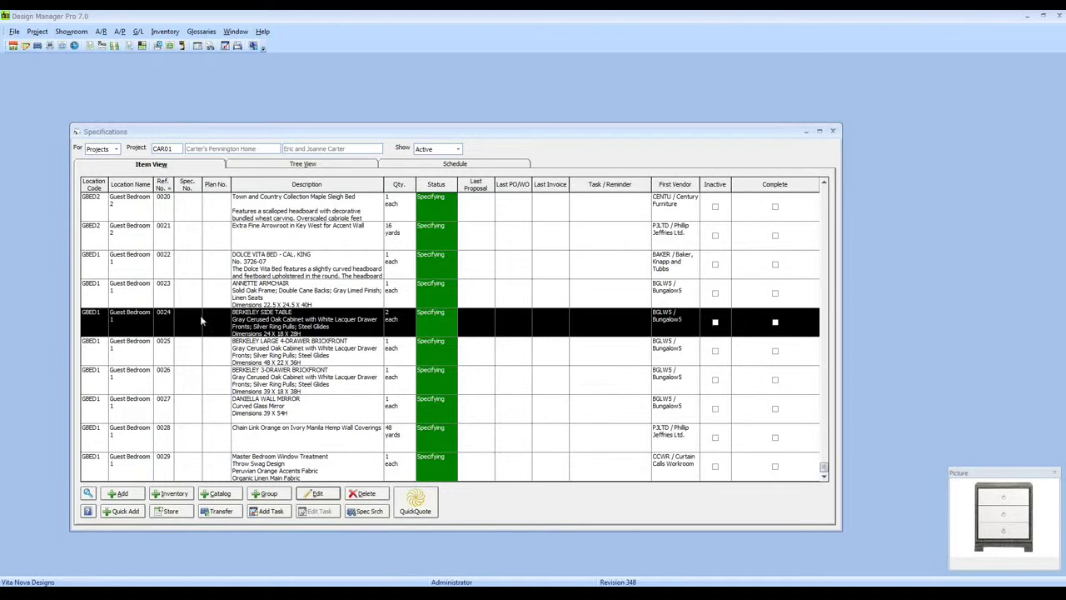
# - Open item 0007, the Wine Cellar French dining table, and move from Quantity to Units
pyautogui.scroll(3, 225, 334)
pyautogui.scroll(1, 229, 335)
pyautogui.doubleClick(311, 214)
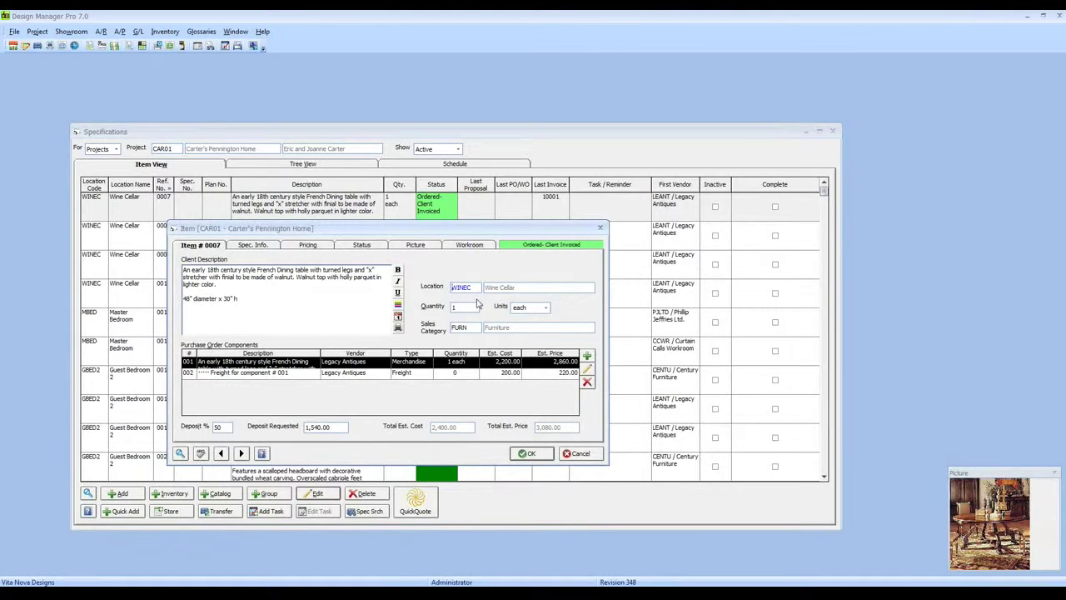
pyautogui.press('Tab')
pyautogui.press('Tab')
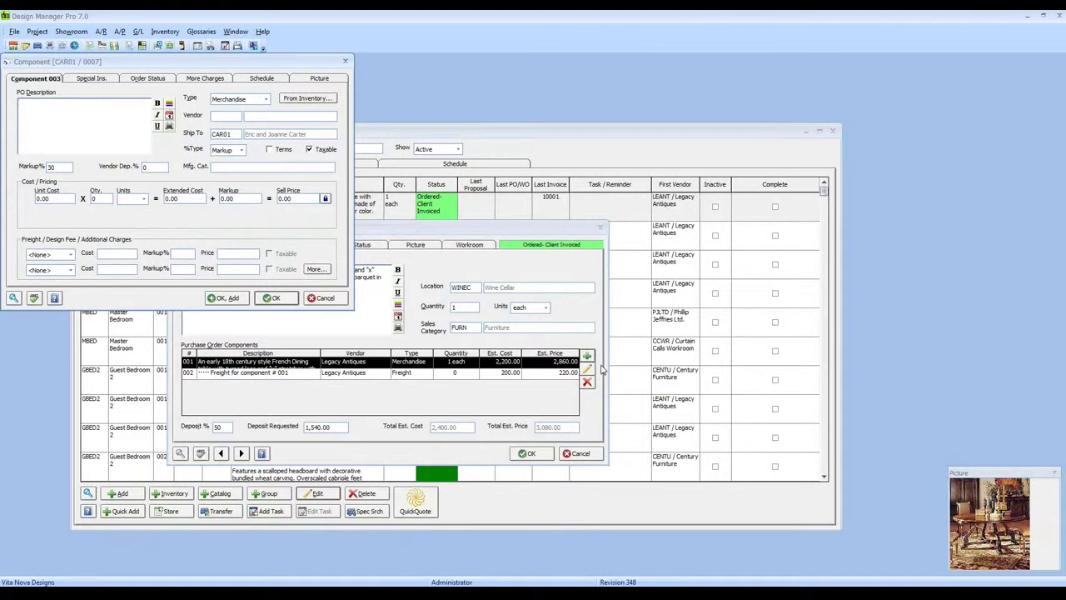
# - Cancel the unsaved Component 003, leaving the table and freight components on item 0007
pyautogui.press('Escape')
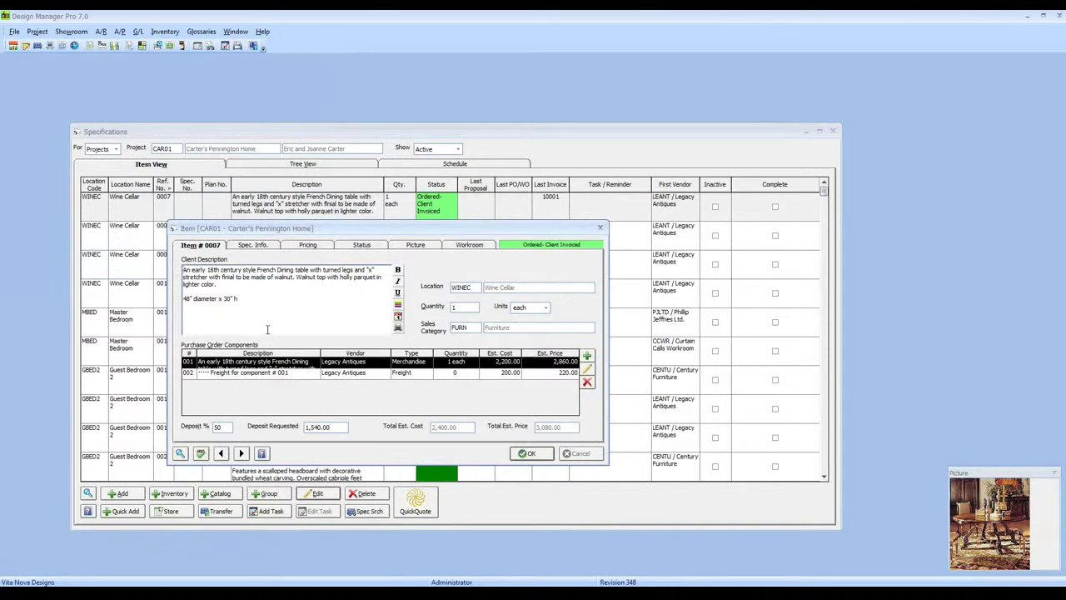
pyautogui.click(200, 454)
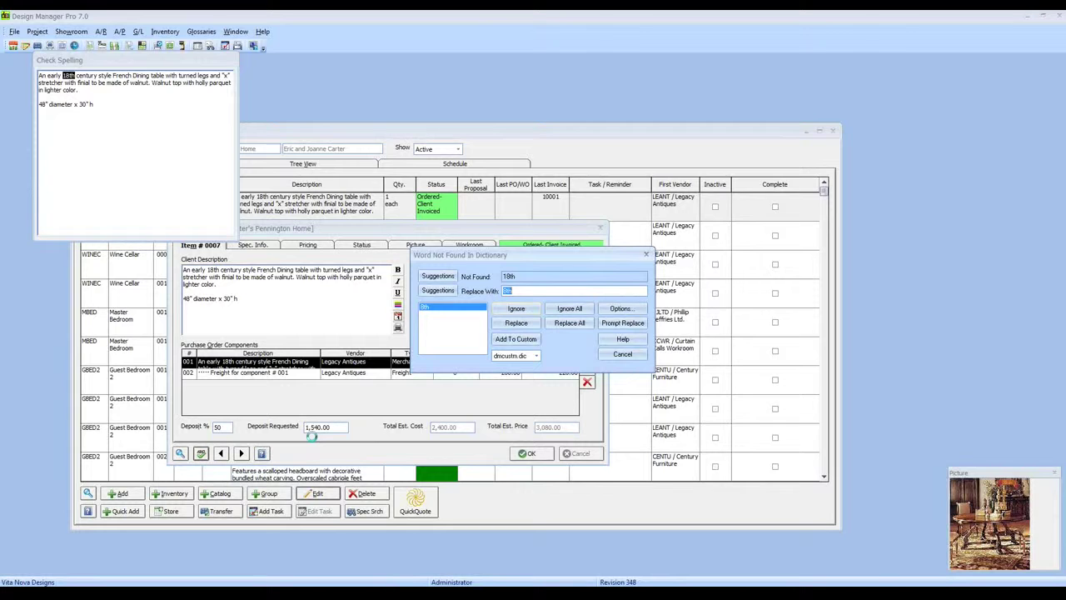
pyautogui.click(622, 354)
pyautogui.click(567, 343)
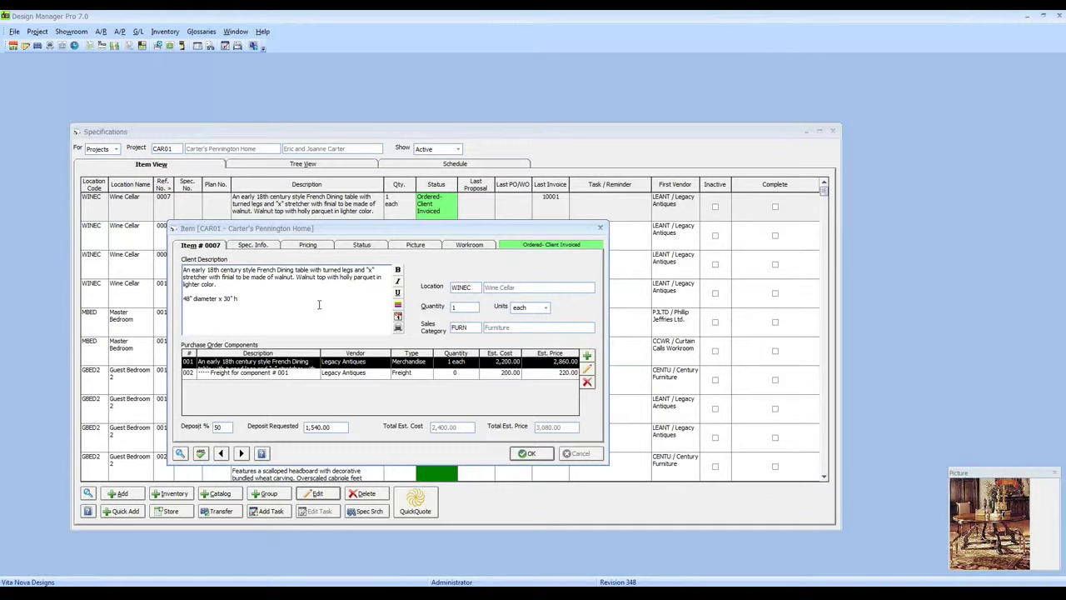
pyautogui.press('F7')
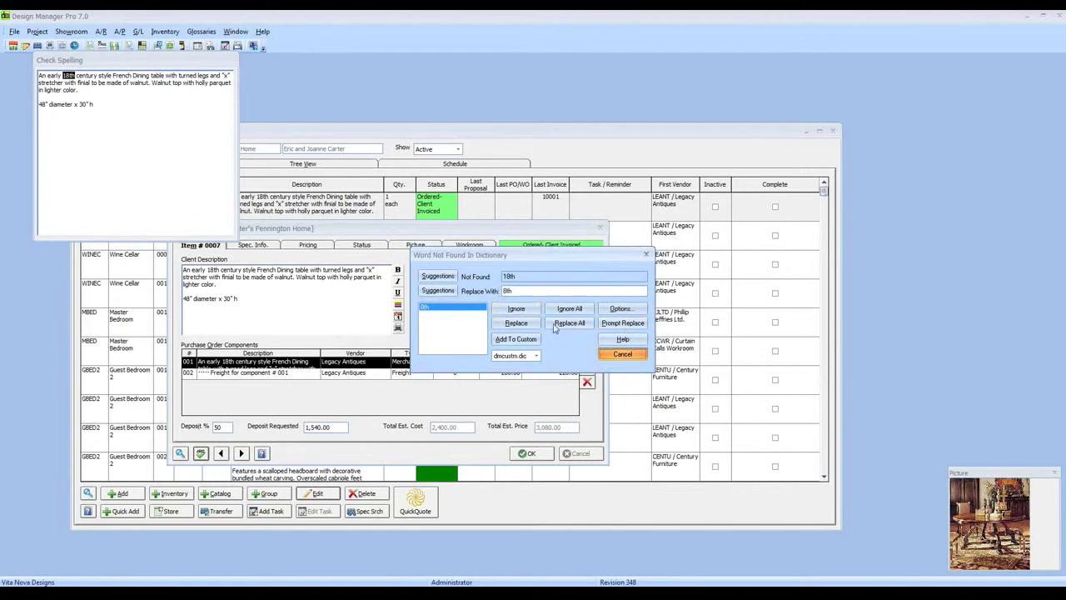
pyautogui.click(622, 354)
pyautogui.click(566, 343)
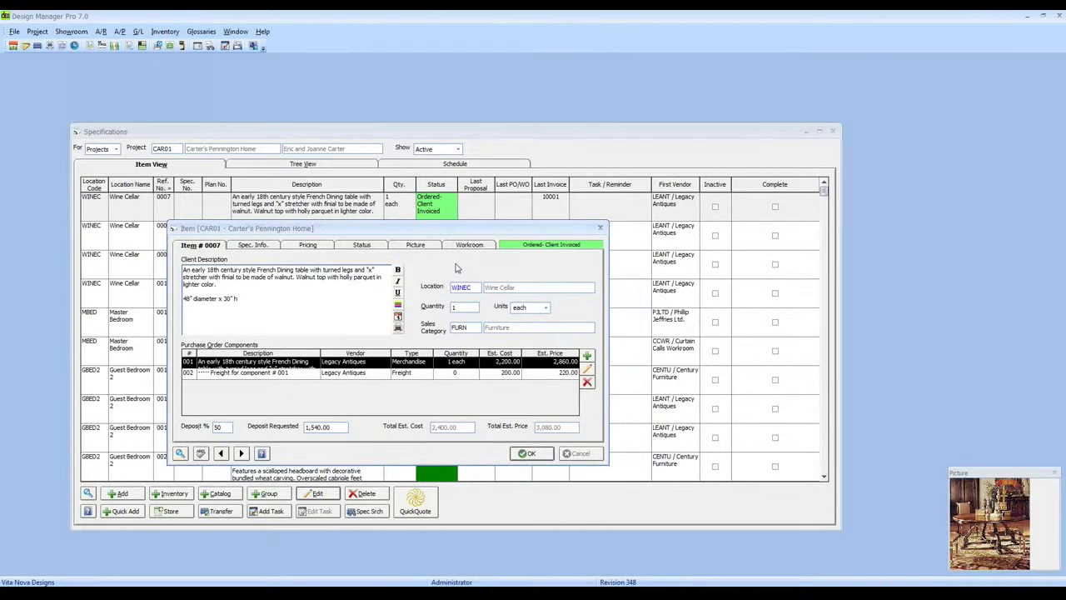
# - Check the location code list, keep WINEC Wine Cellar, and confirm item 0007 with OK
pyautogui.press('F4')
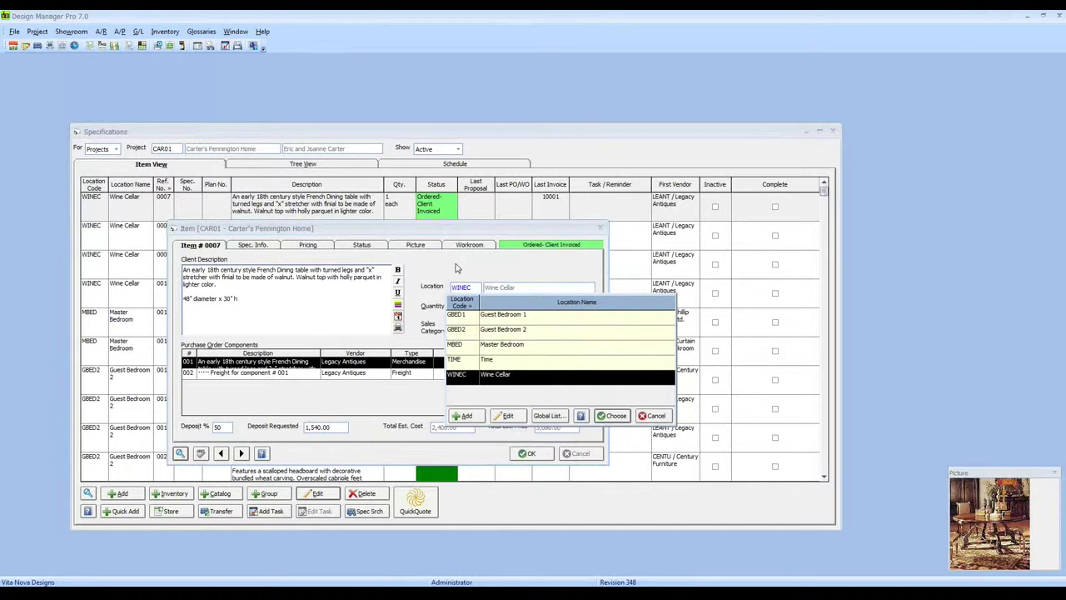
pyautogui.press('Return')
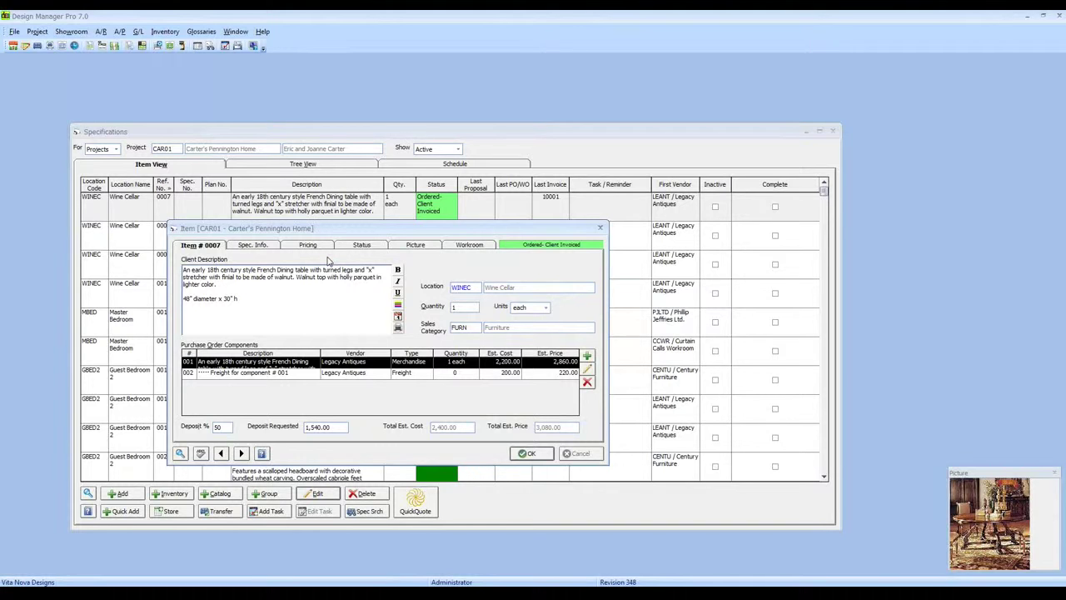
pyautogui.click(527, 454)
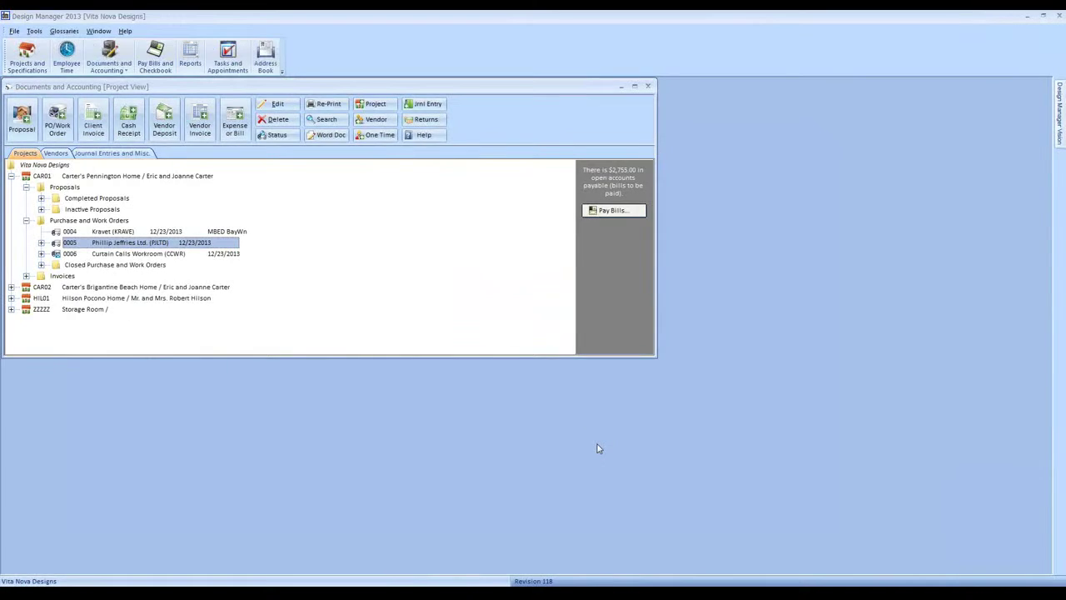
# - Start new item 0030 for CAR01 Pennington Home and open the remarks glossary for its Client Description
pyautogui.click(27, 58)
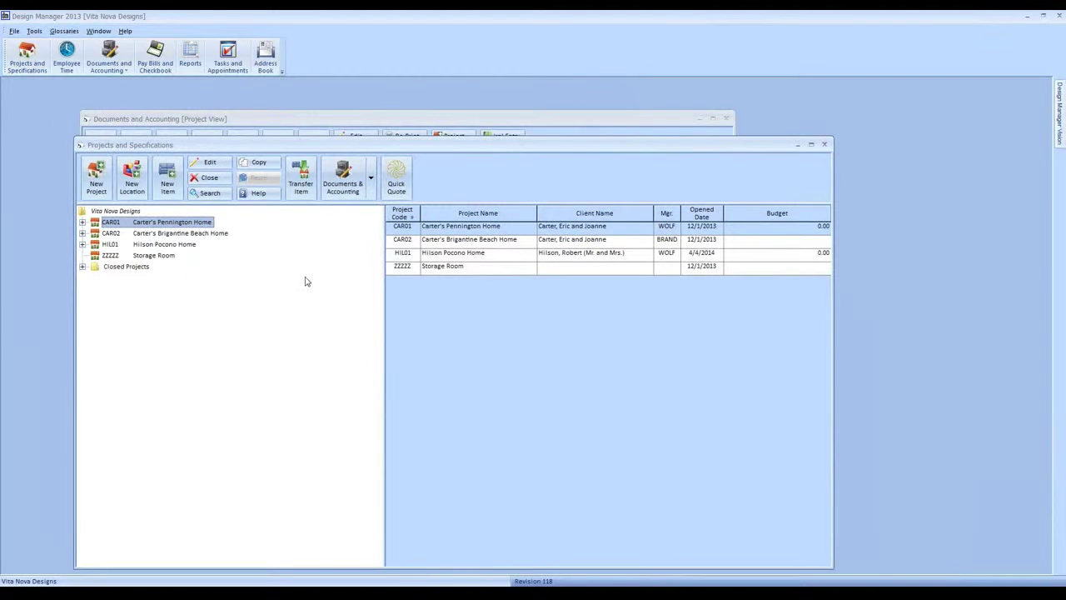
pyautogui.click(167, 180)
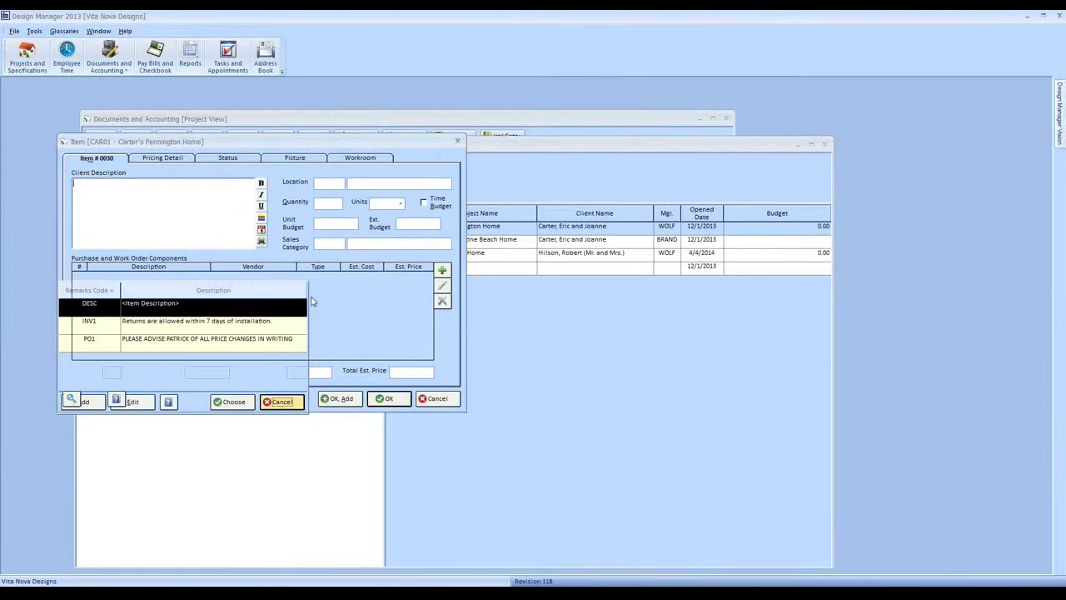
pyautogui.press('Escape')
pyautogui.click(336, 184)
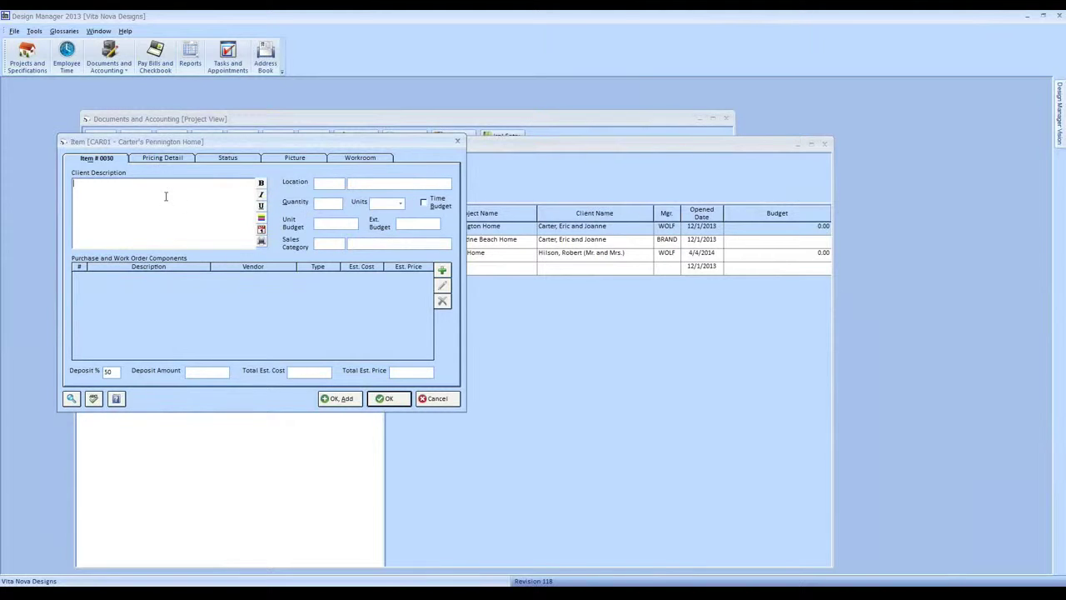
pyautogui.click(121, 209)
pyautogui.click(71, 399)
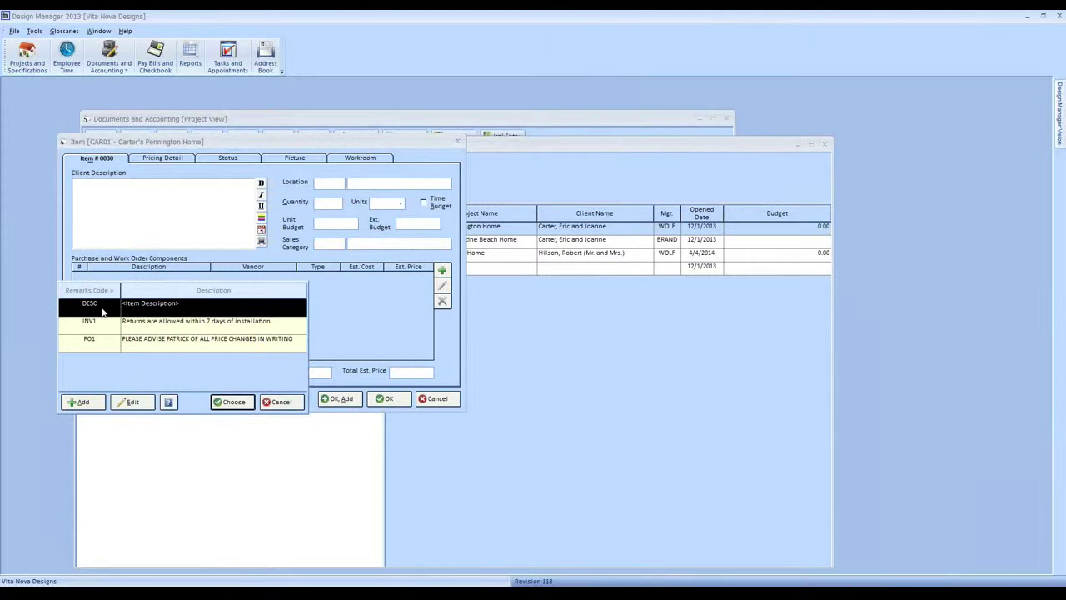
# - Preview the DESC remark template, minimize Documents and Accounting, and insert DESC into the client description
pyautogui.click(132, 401)
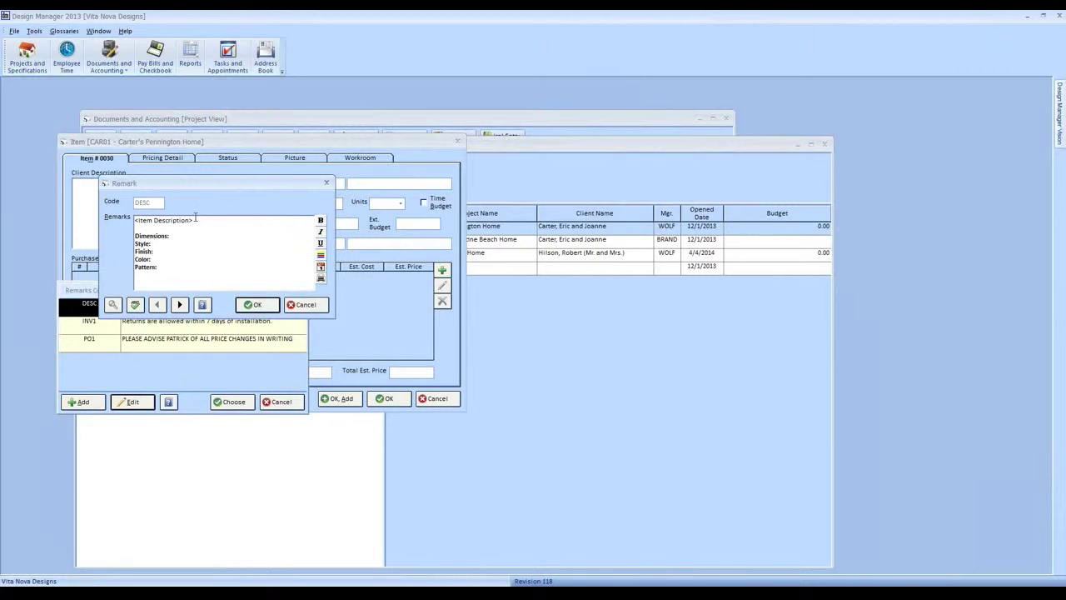
pyautogui.click(169, 263)
pyautogui.click(308, 305)
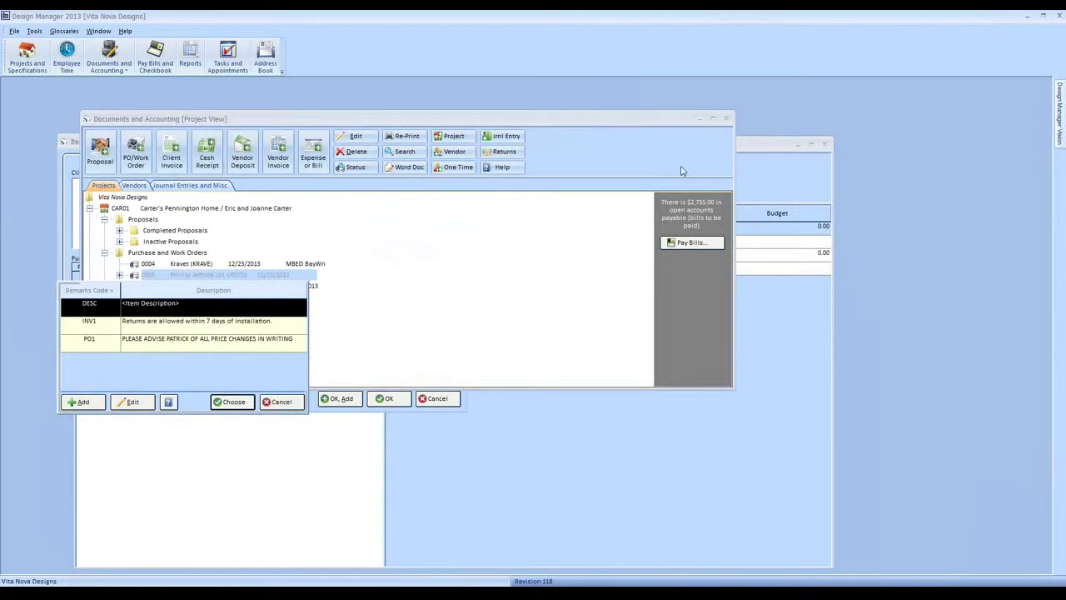
pyautogui.click(701, 119)
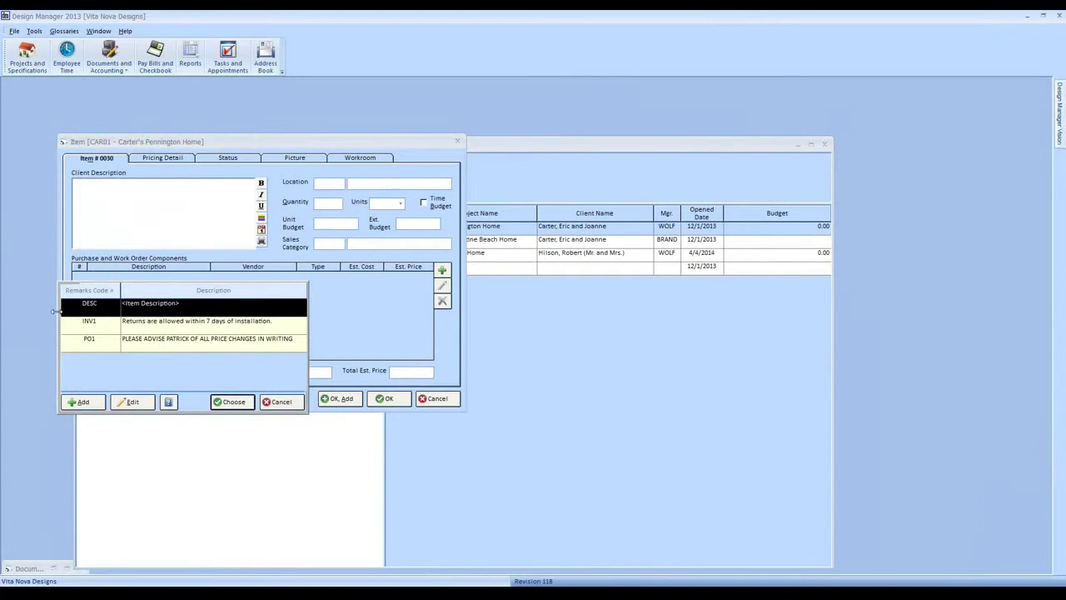
pyautogui.click(233, 401)
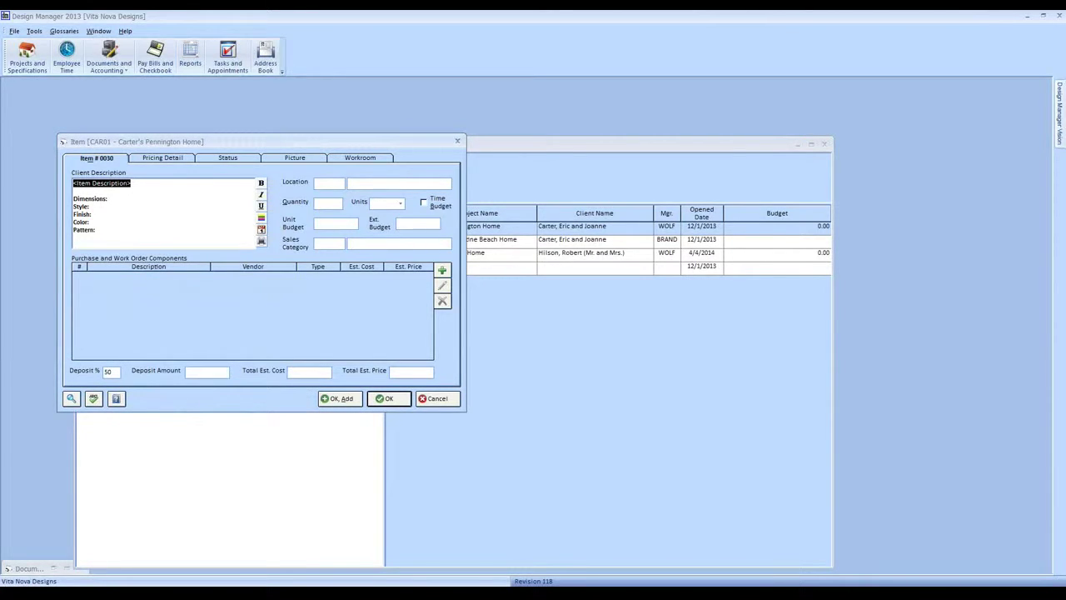
# - Type 'custom sofa' in the description, then discard new item 0030 and show the Vendors list
pyautogui.write('custom sofa')
pyautogui.click(176, 212)
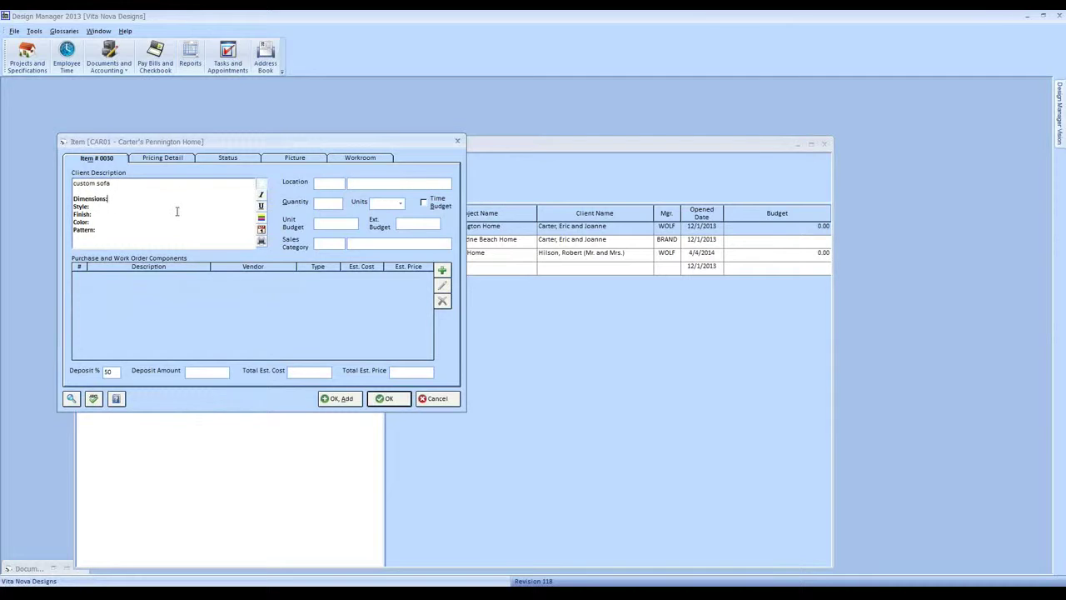
pyautogui.click(134, 227)
pyautogui.click(71, 398)
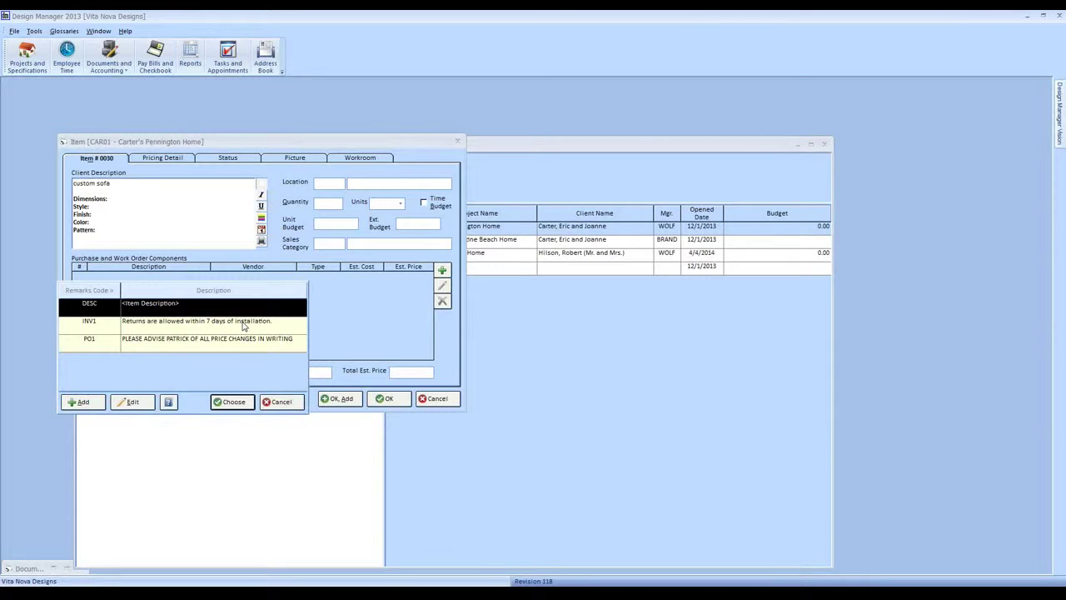
pyautogui.click(282, 403)
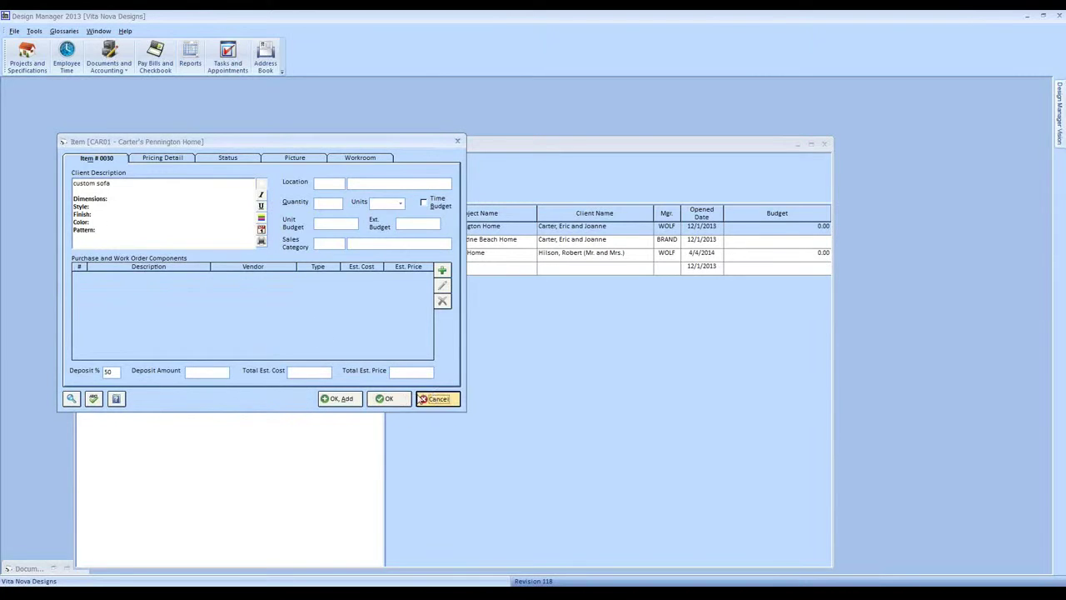
pyautogui.click(435, 398)
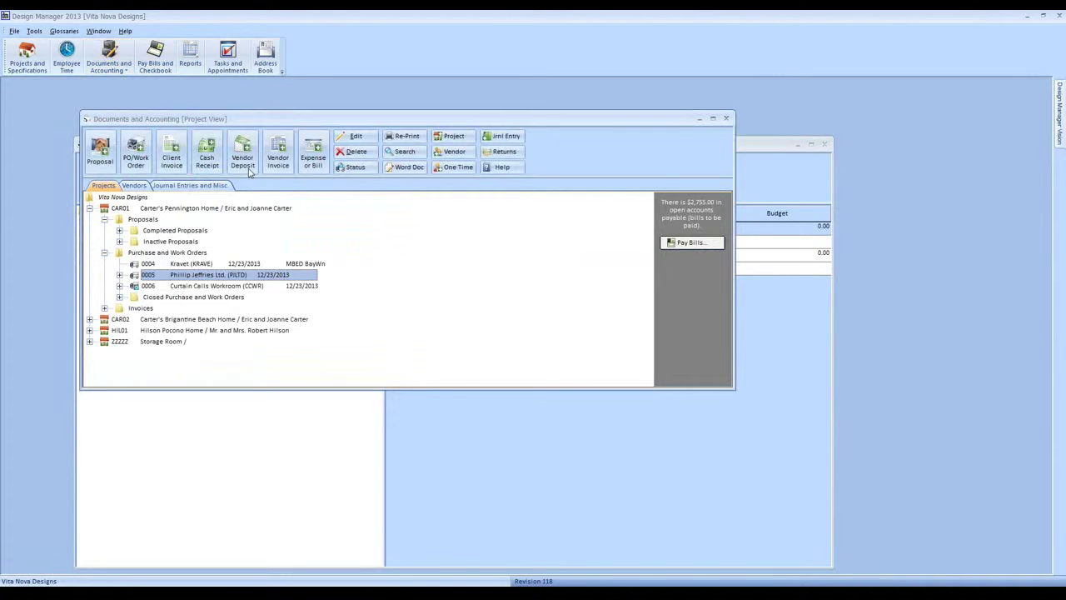
pyautogui.click(133, 185)
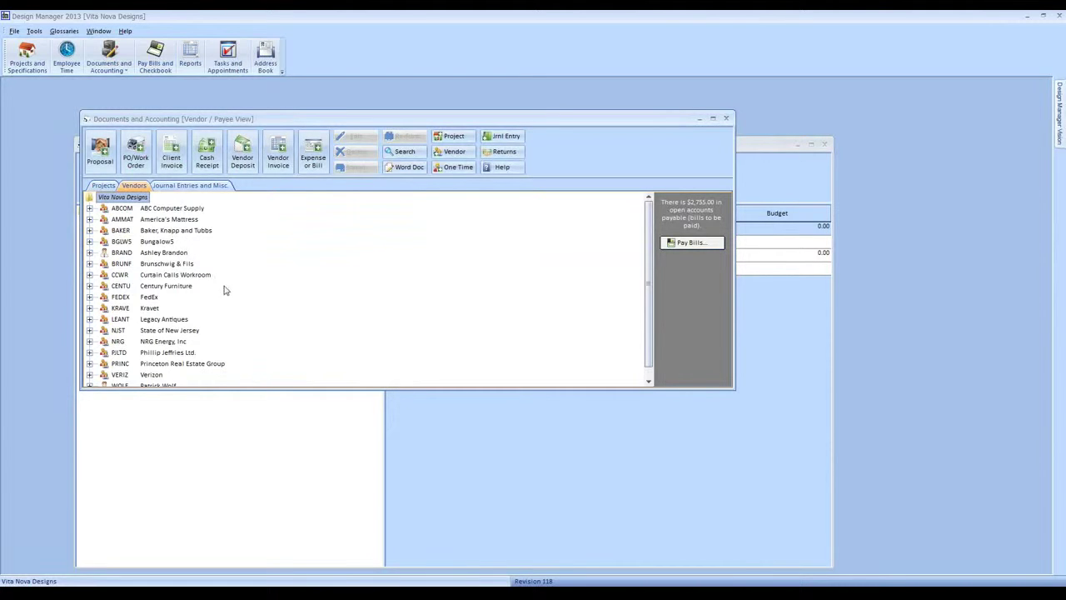
# - Select vendor ABCOM ABC Computer Supply and start a new Expense / Bill for it
pyautogui.click(175, 209)
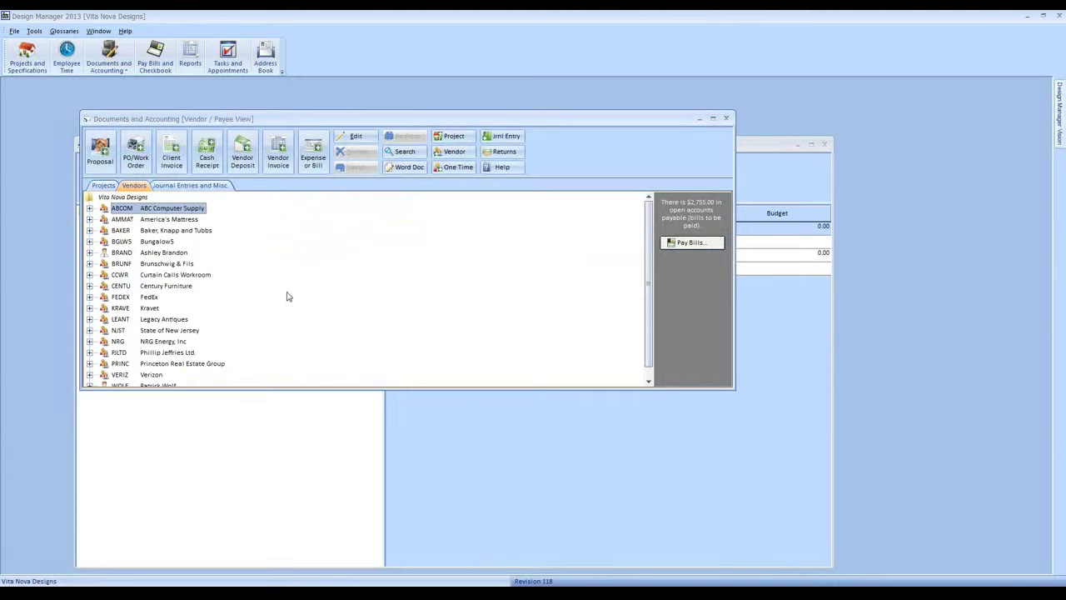
pyautogui.click(313, 156)
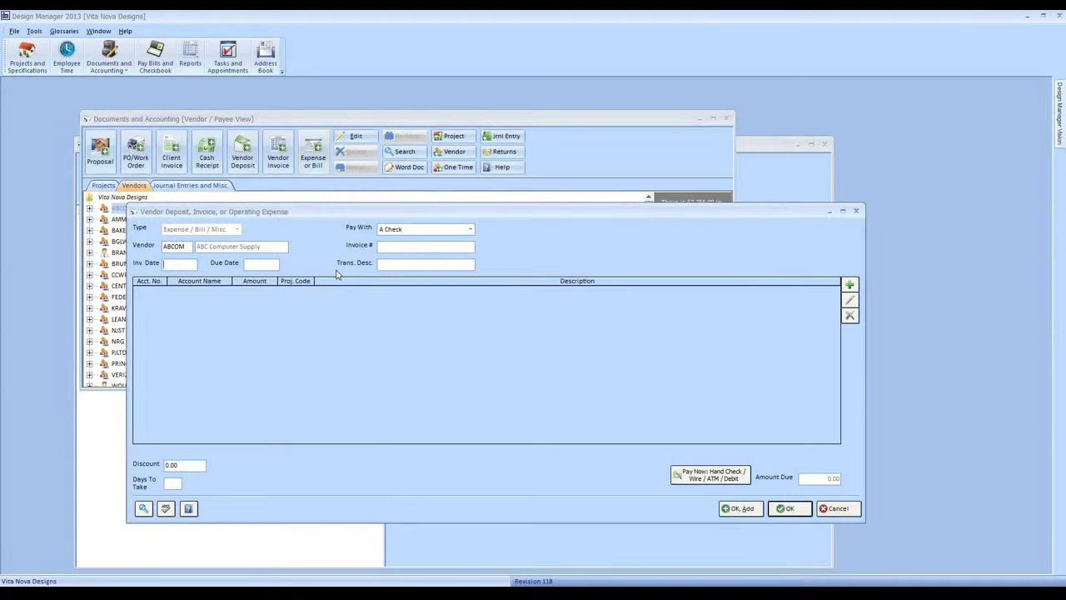
# - Set the bill's invoice date to 6/19/2014 so the due date also fills with 6/19/2014
pyautogui.write('06/19/14')
pyautogui.press('BackSpace')
pyautogui.press('BackSpace')
pyautogui.write('201')
pyautogui.click(377, 287)
pyautogui.moveTo(193, 266); pyautogui.dragTo(149, 269)
pyautogui.write('6')
pyautogui.click(274, 328)
# - Pick June 27, 2014 from the calendar as the ABC Computer Supply bill's due date
pyautogui.click(143, 510)
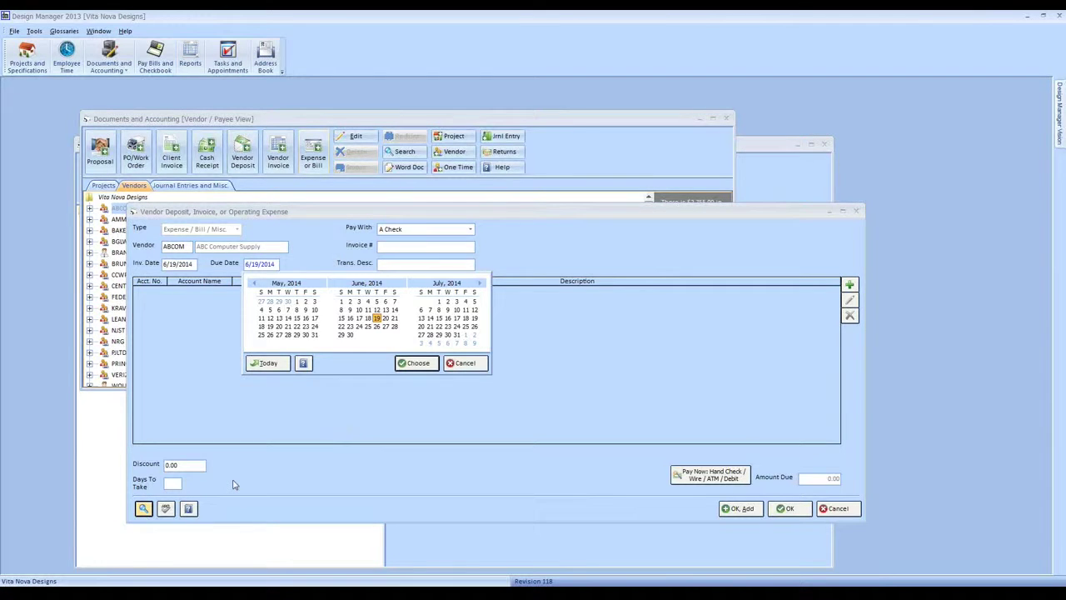
pyautogui.click(387, 326)
pyautogui.click(414, 364)
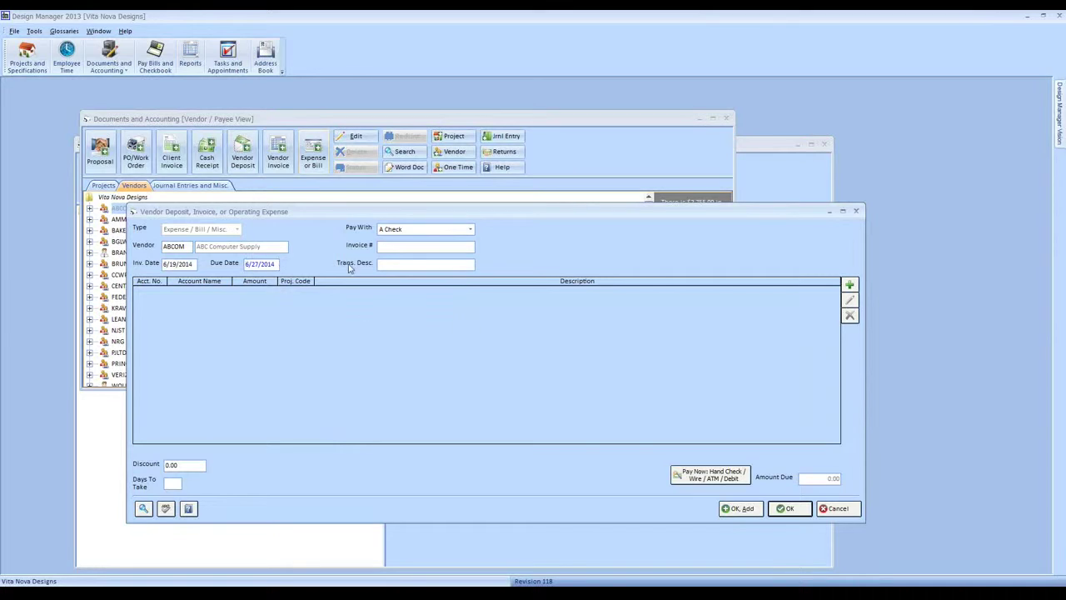
# - Enter 'hard drive' as the invoice number and copy it into the transaction description
pyautogui.click(392, 247)
pyautogui.write('hard drive')
pyautogui.tripleClick(392, 247)
pyautogui.hotkey('ctrl', 'c')
pyautogui.hotkey('shift', 'Tab')
pyautogui.hotkey('ctrl', 'v')
# - Add a 100.00 Office Supplies (62100) distribution line, save the bill and start another
pyautogui.click(849, 284)
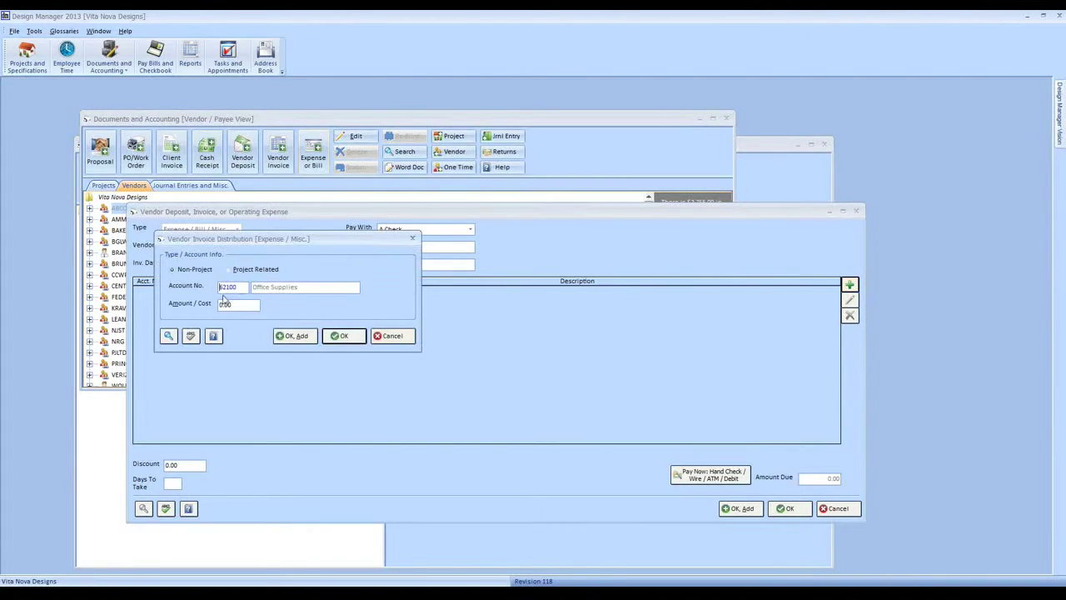
pyautogui.click(246, 307)
pyautogui.moveTo(234, 246); pyautogui.dragTo(257, 281)
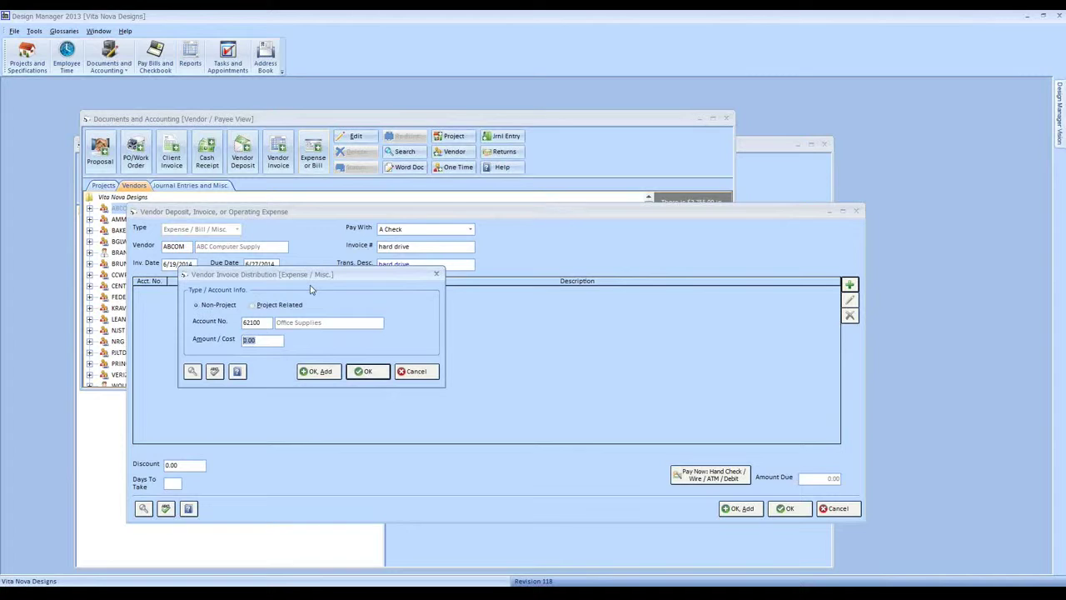
pyautogui.write('100')
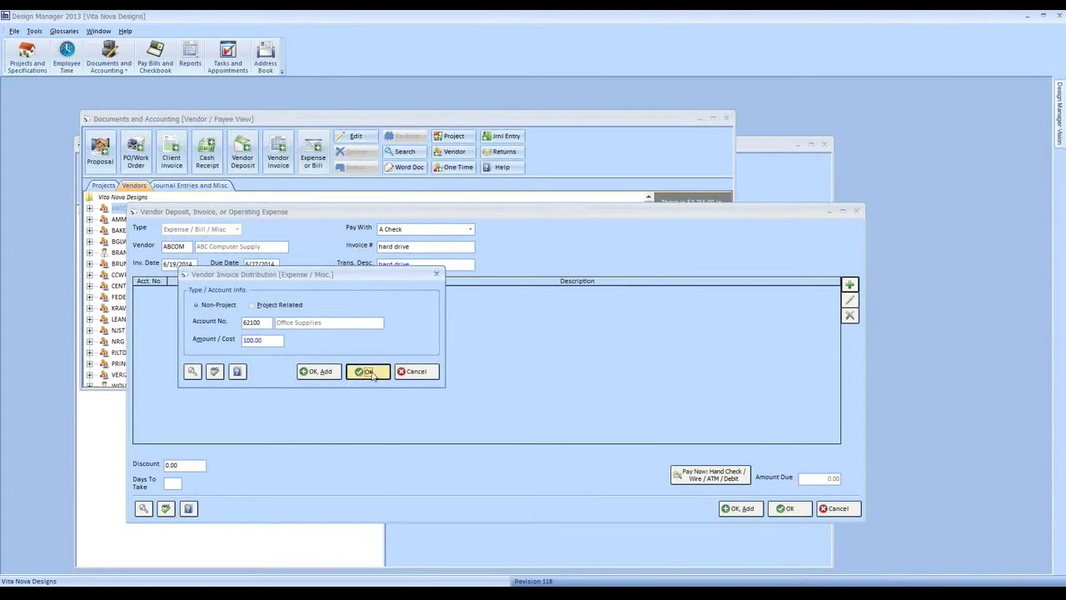
pyautogui.click(367, 372)
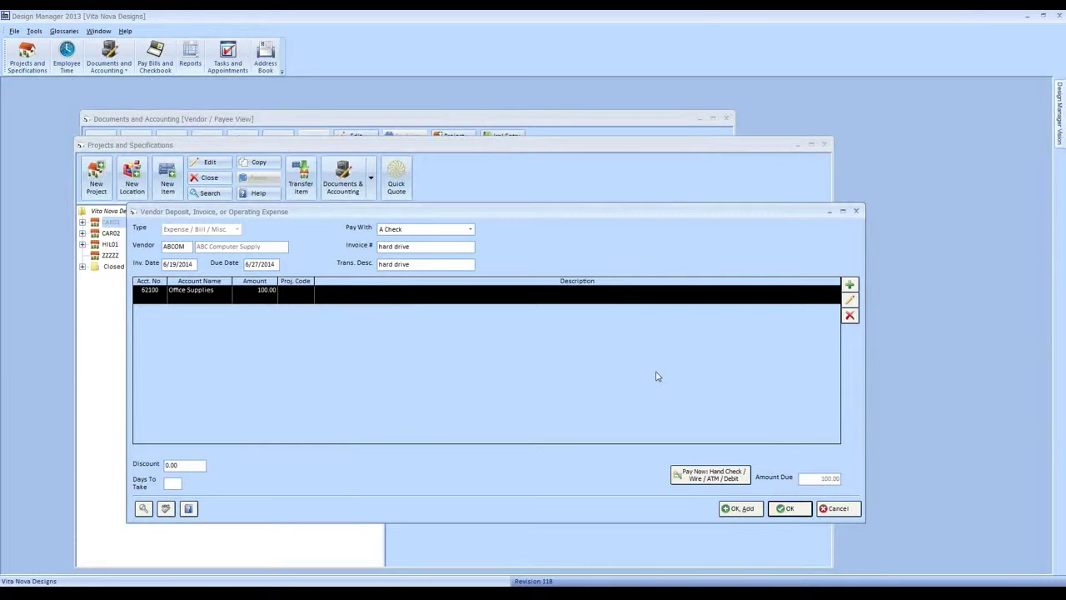
pyautogui.click(737, 510)
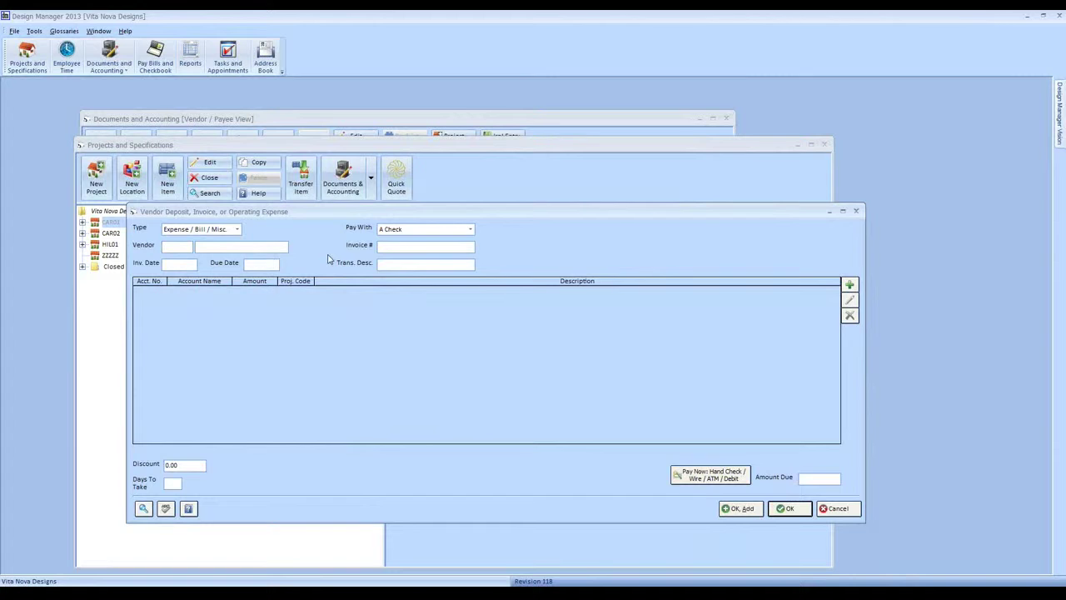
# - Enter vendor Verizon, invoice 'june 2014', default dates, and description 'june 2014'
pyautogui.write('VERIZ')
pyautogui.press('Return')
pyautogui.press('Tab')
pyautogui.write('july')
pyautogui.write(' 20')
pyautogui.press('BackSpace')
pyautogui.press('BackSpace')
pyautogui.press('BackSpace')
pyautogui.press('BackSpace')
pyautogui.press('BackSpace')
pyautogui.write('ne 2014')
pyautogui.press('F4')
pyautogui.press('Return')
pyautogui.press('Tab')
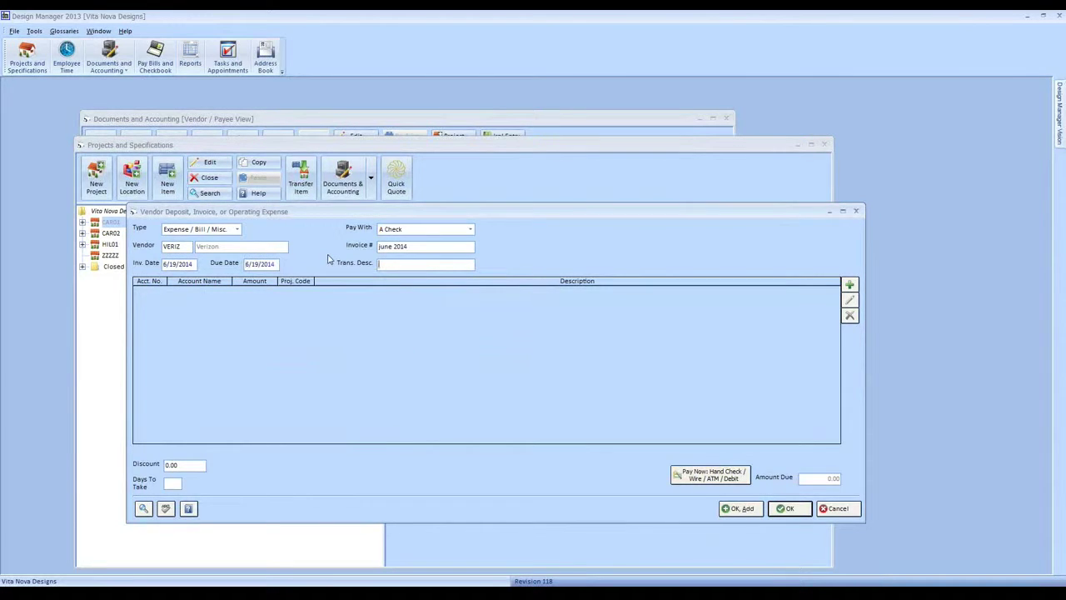
pyautogui.write('june 2014')
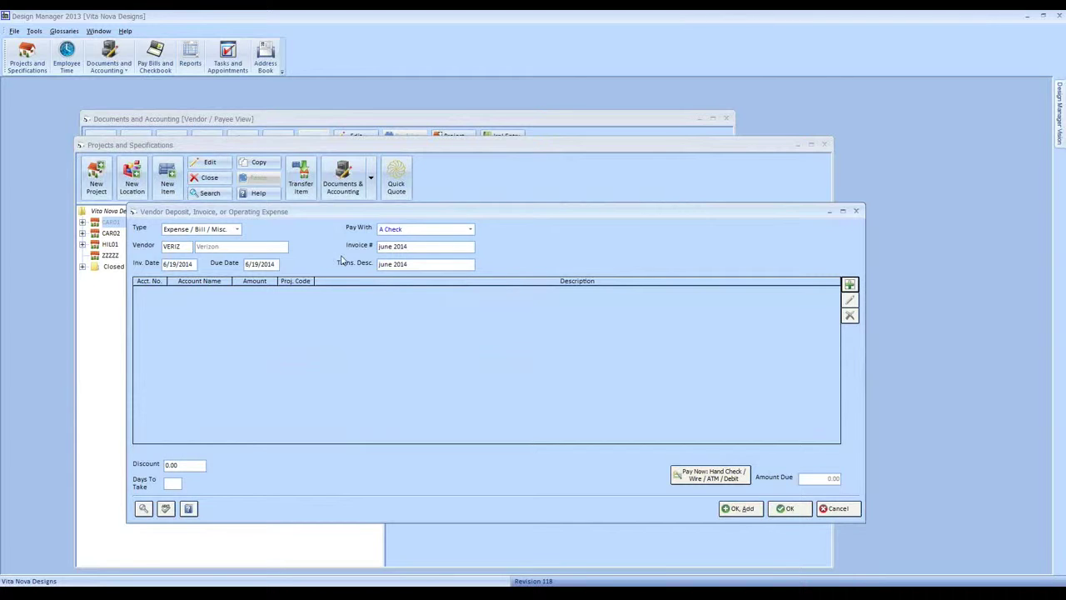
# - Add a 105.00 Telephone & Internet (62400) line and save the Verizon bill
pyautogui.click(848, 284)
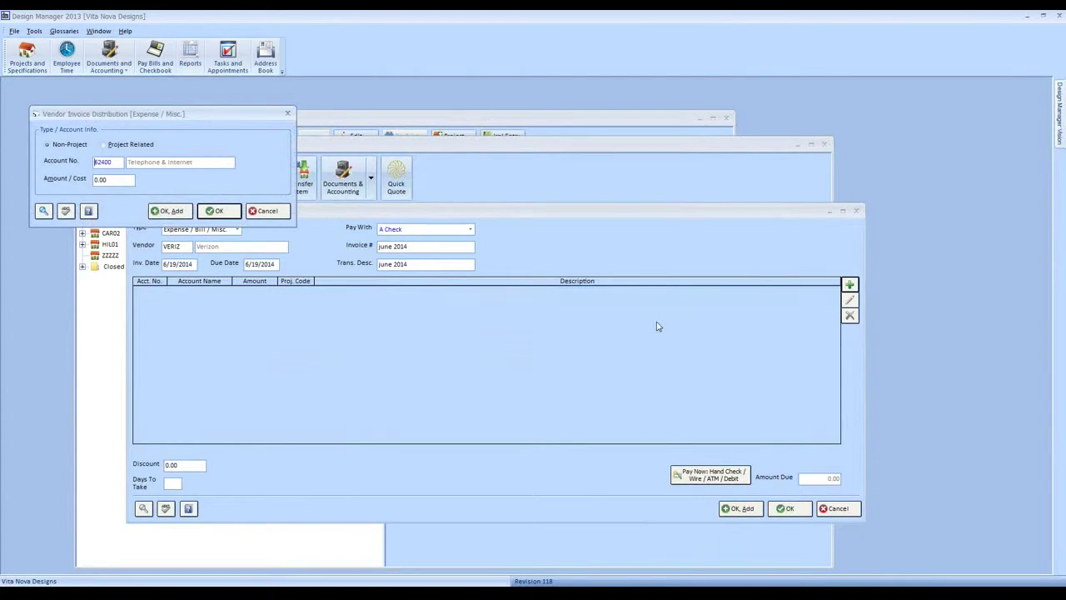
pyautogui.press('Tab')
pyautogui.write('105')
pyautogui.click(216, 212)
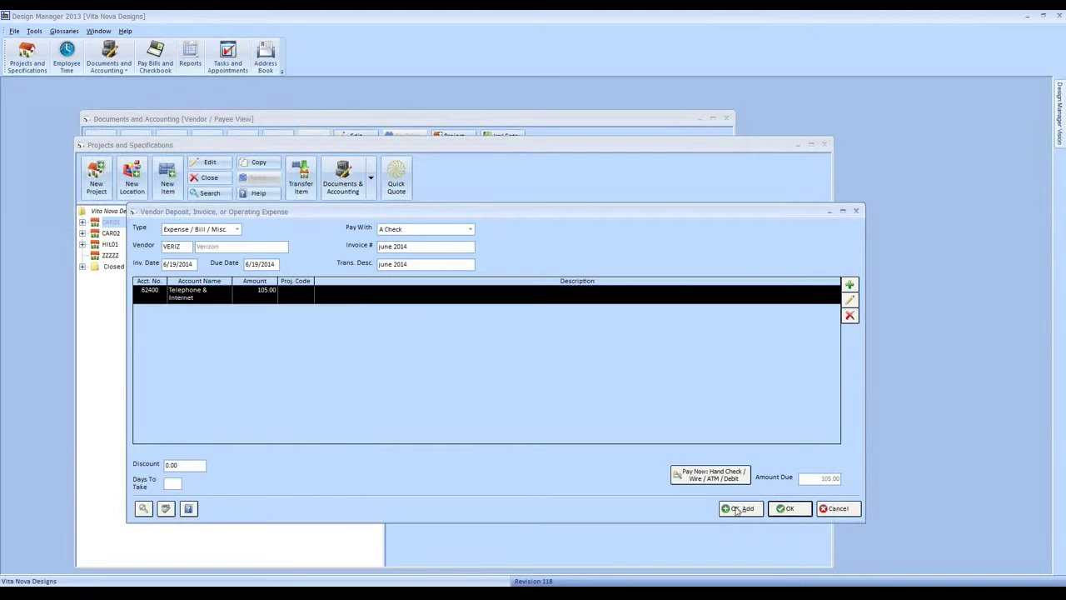
pyautogui.click(779, 510)
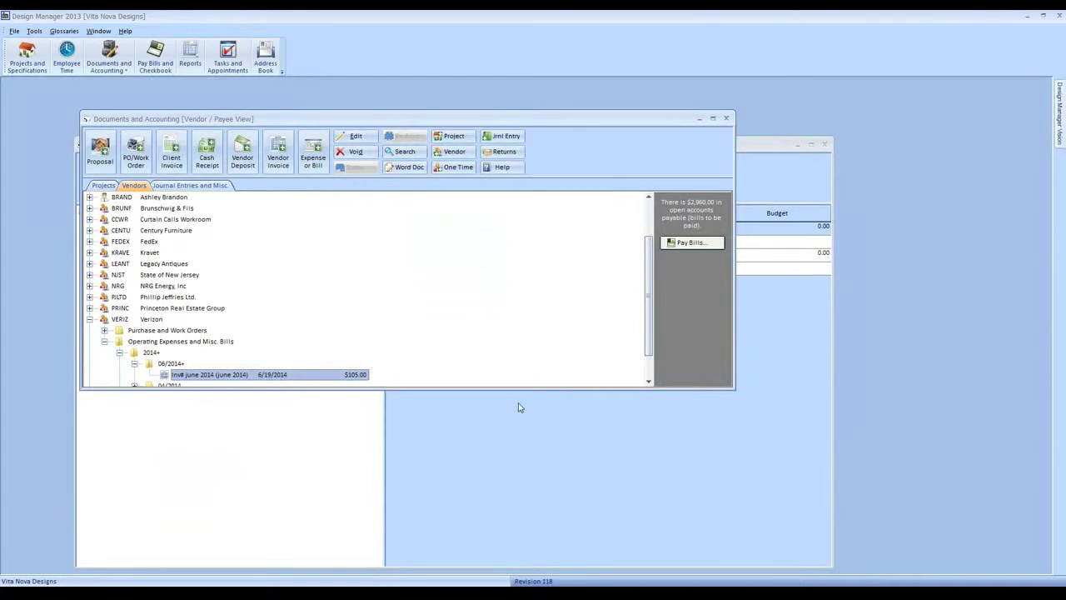
# - Drill into ABC Computer Supply's 06/2014 expenses to the hard drive invoice, then return to Projects and Specifications
pyautogui.moveTo(526, 388); pyautogui.dragTo(517, 476)
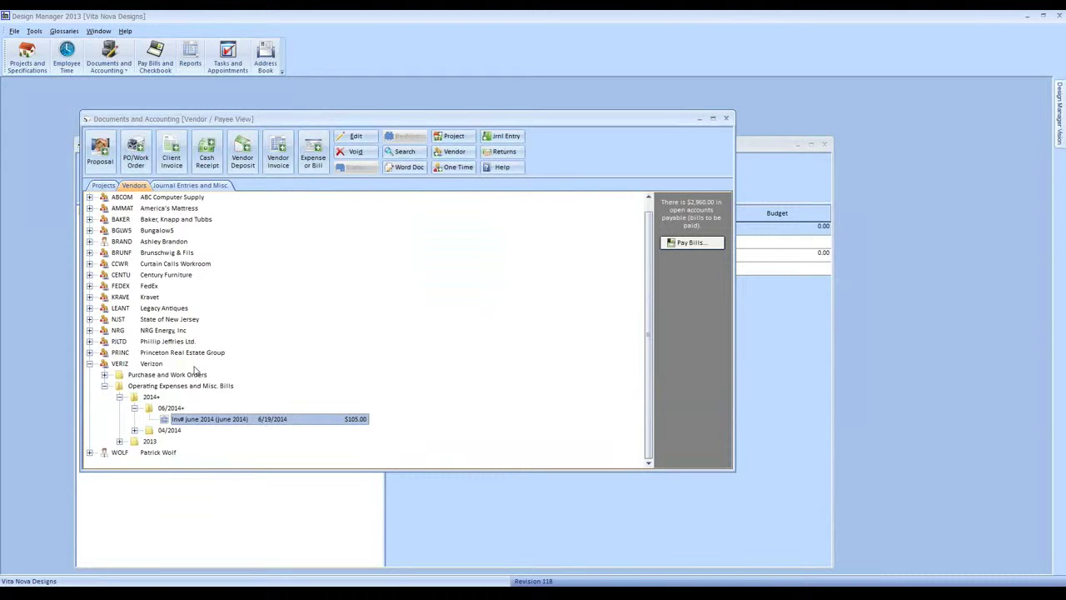
pyautogui.click(90, 197)
pyautogui.click(104, 220)
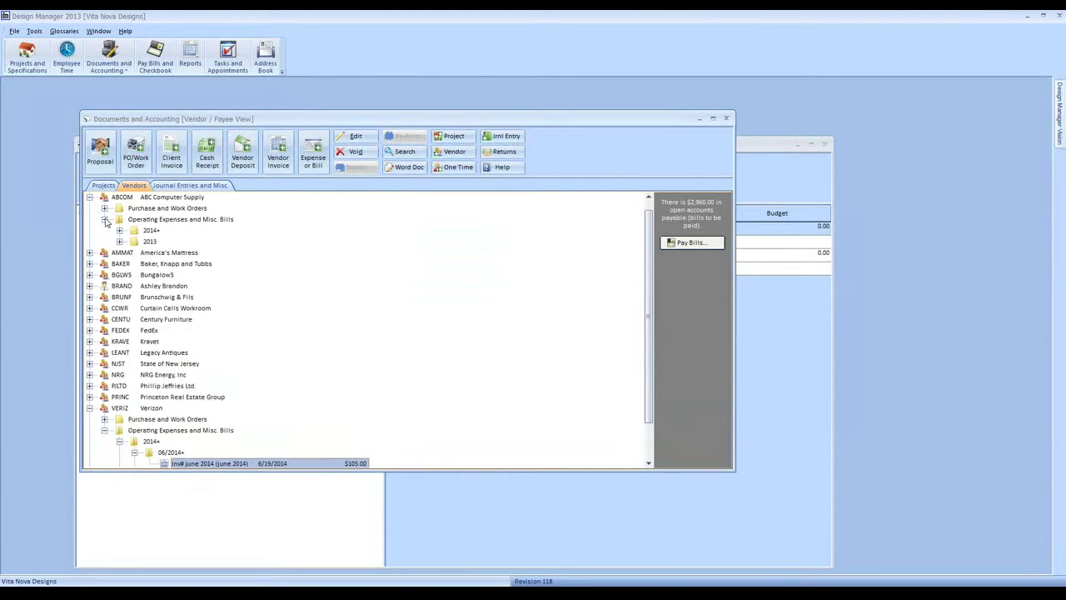
pyautogui.click(119, 230)
pyautogui.click(134, 241)
pyautogui.click(213, 252)
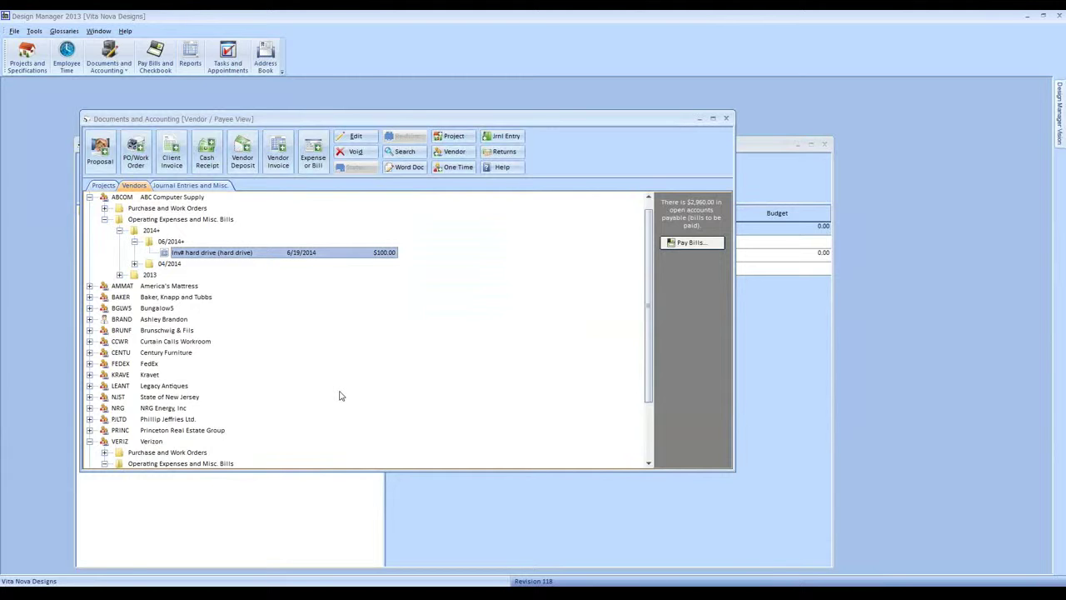
pyautogui.click(278, 492)
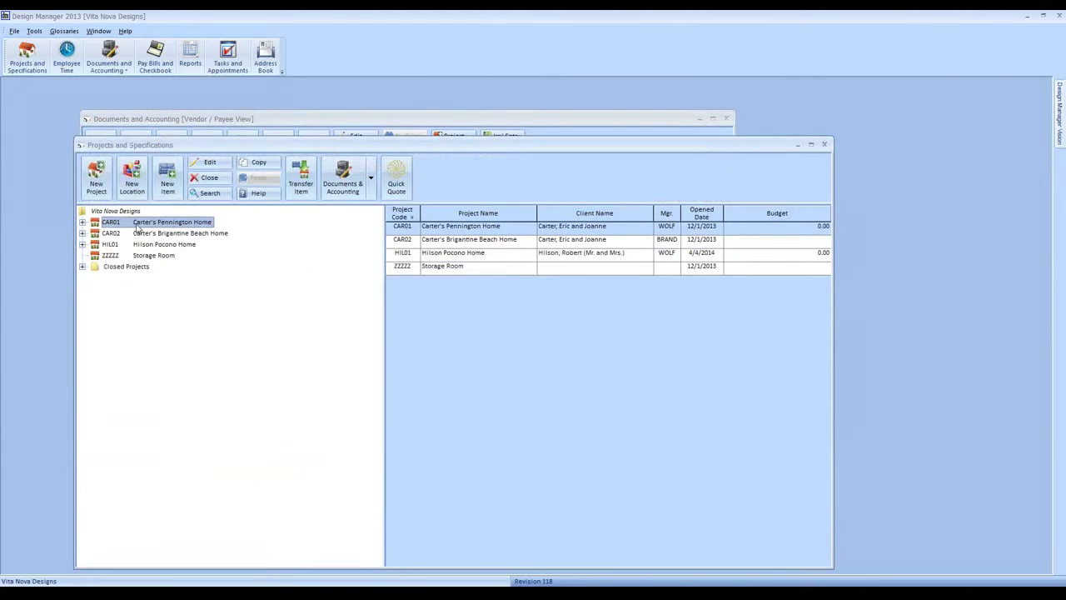
# - Start a new item for Carter's Pennington Home and begin adding a component
pyautogui.click(167, 185)
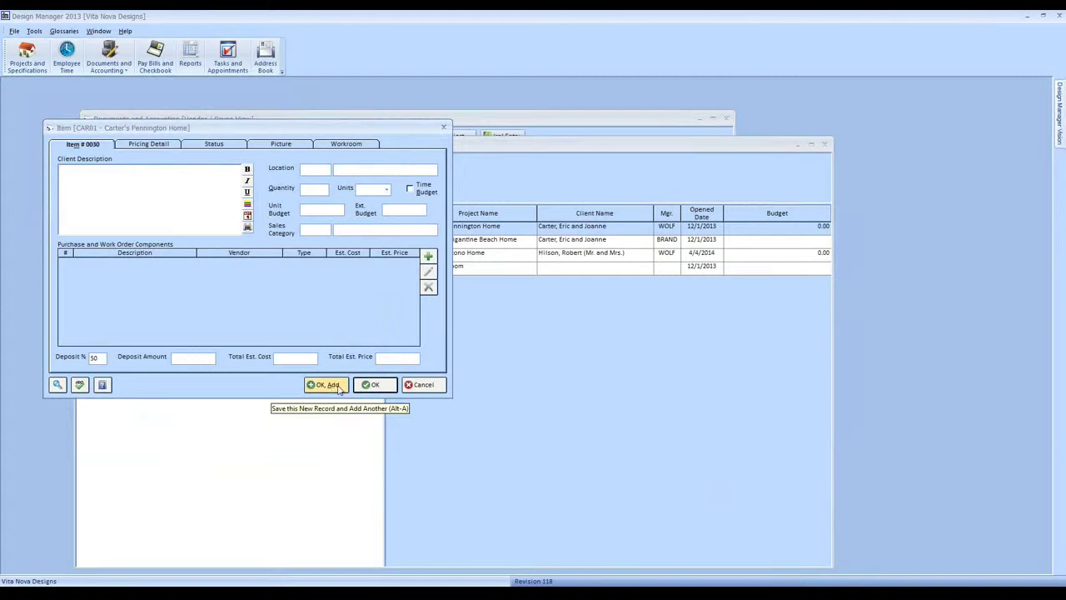
pyautogui.click(428, 255)
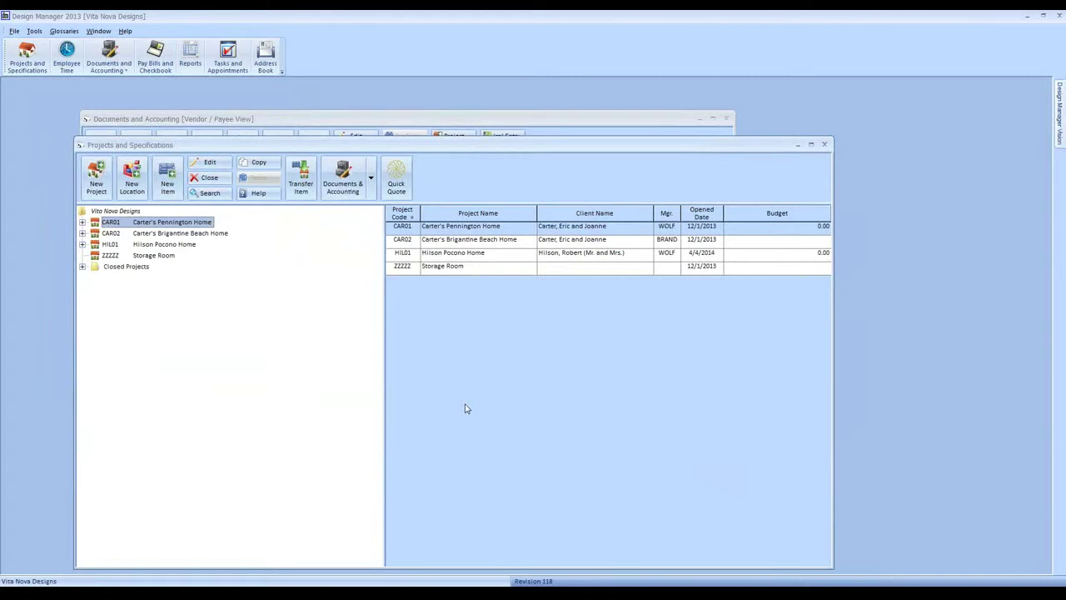
# - Expand CAR01 and create Guest Bedroom 1 item 'pendant light fixture', showing its Picture tab
pyautogui.doubleClick(141, 225)
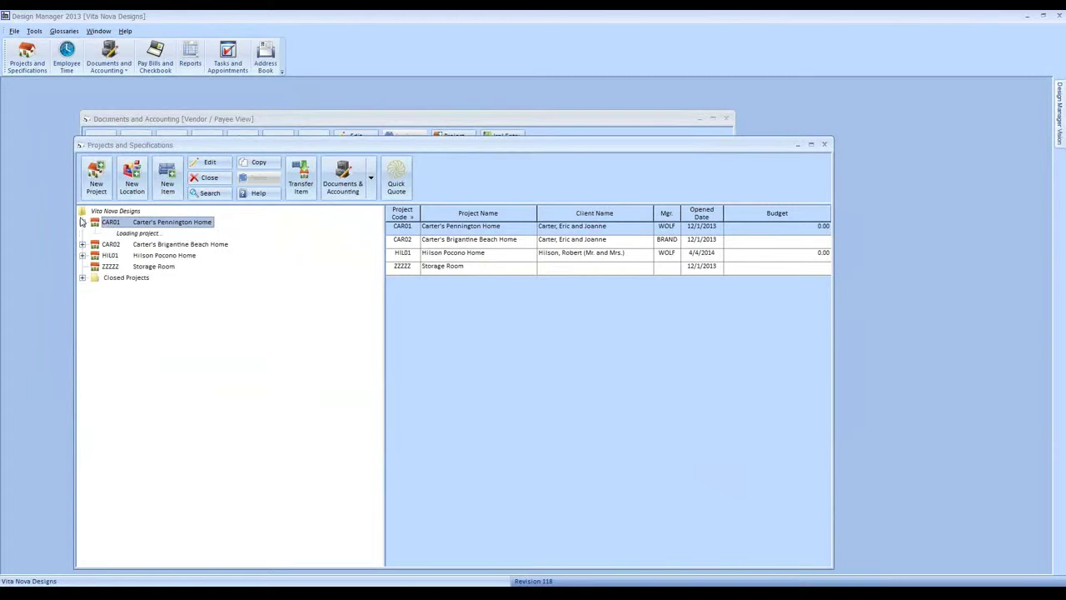
pyautogui.click(124, 236)
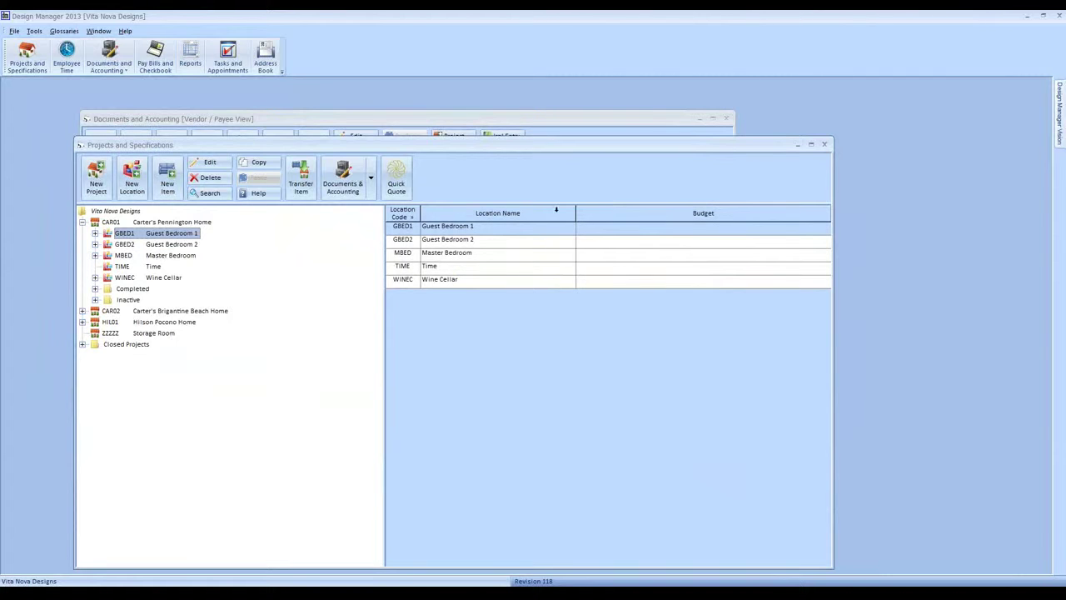
pyautogui.click(167, 185)
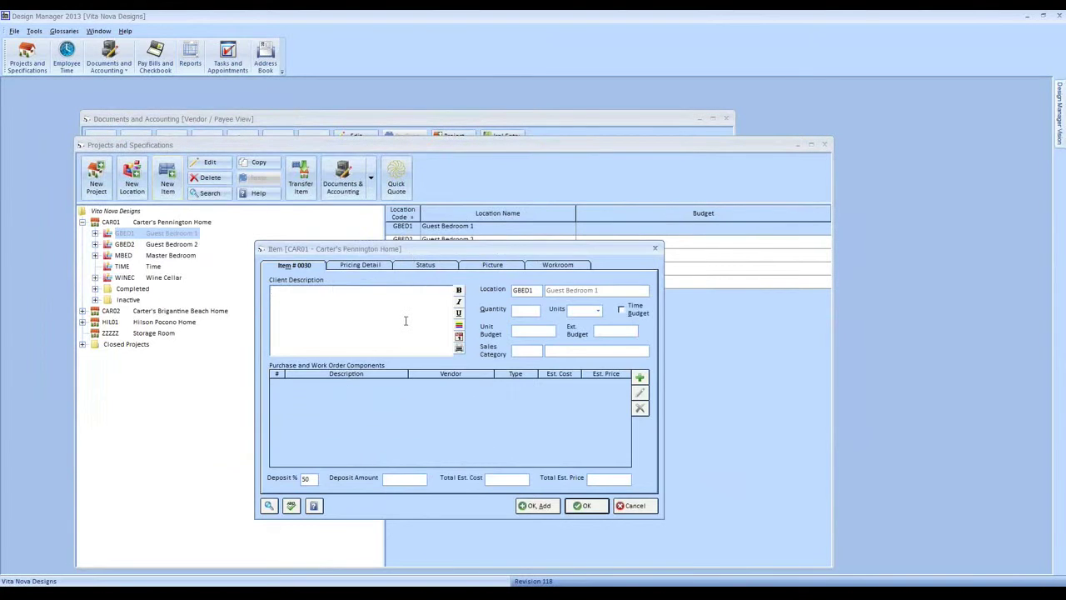
pyautogui.write('pendant light fixture')
pyautogui.click(493, 267)
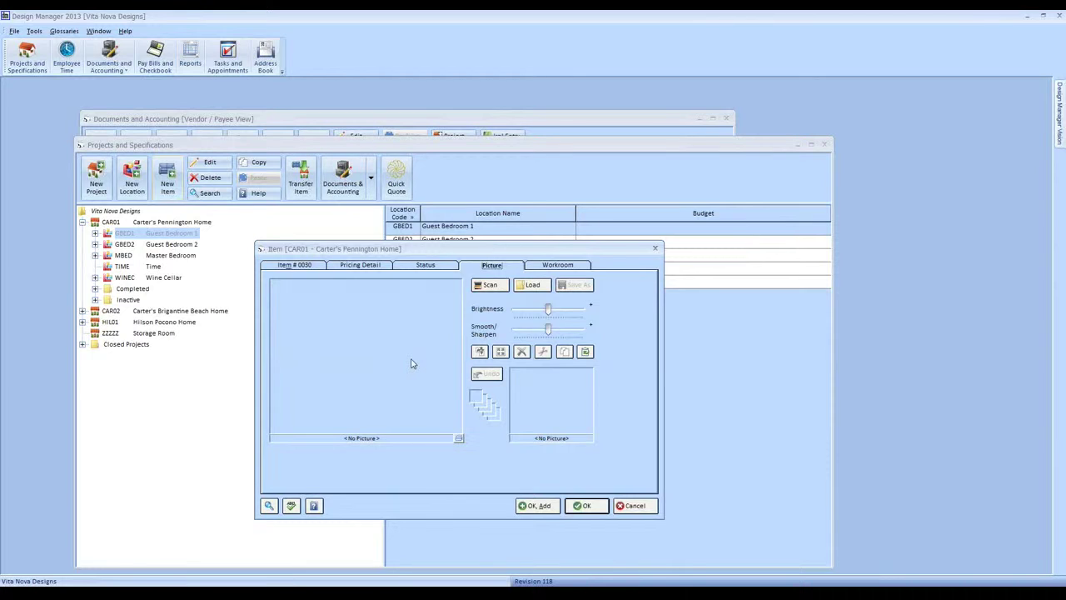
# - Start loading a picture file for the item, then cancel the Load Picture dialog
pyautogui.click(525, 291)
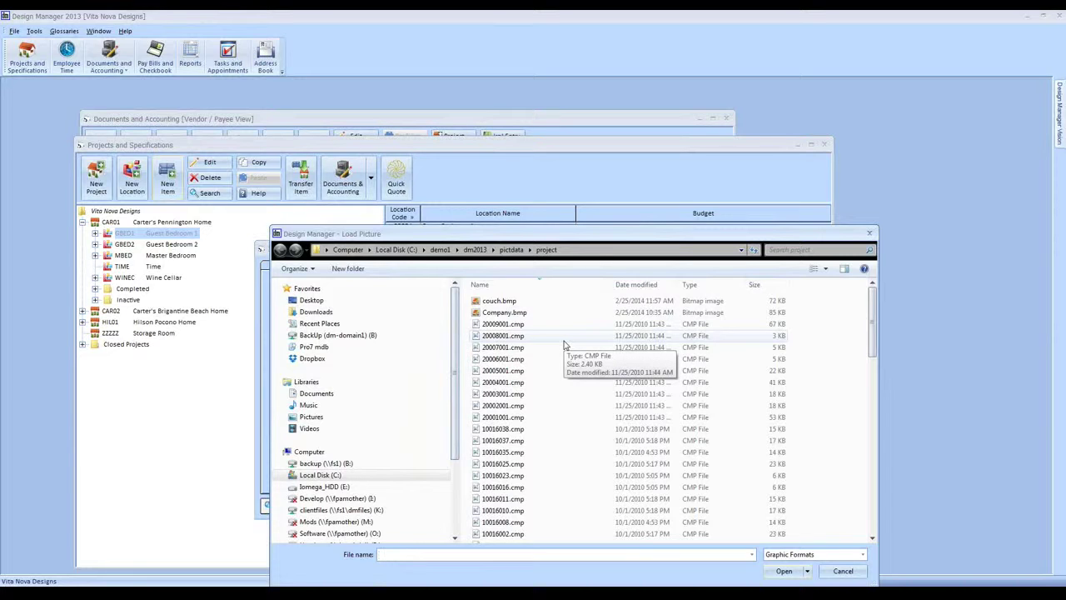
pyautogui.click(843, 570)
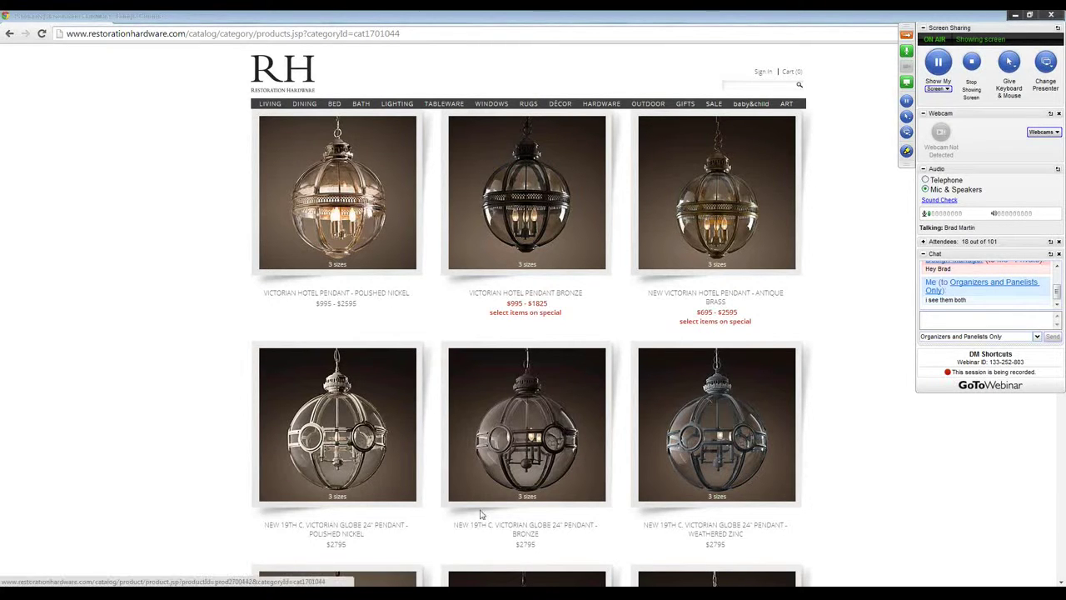
# - Copy the bronze 19th C. Victorian globe pendant image and return to Design Manager
pyautogui.rightClick(531, 433)
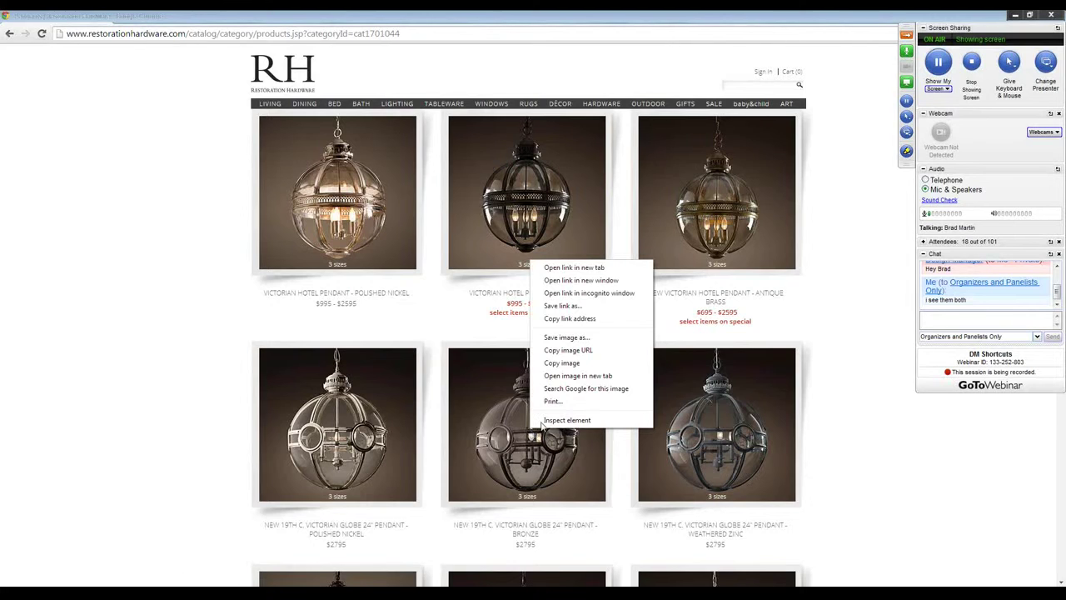
pyautogui.click(564, 363)
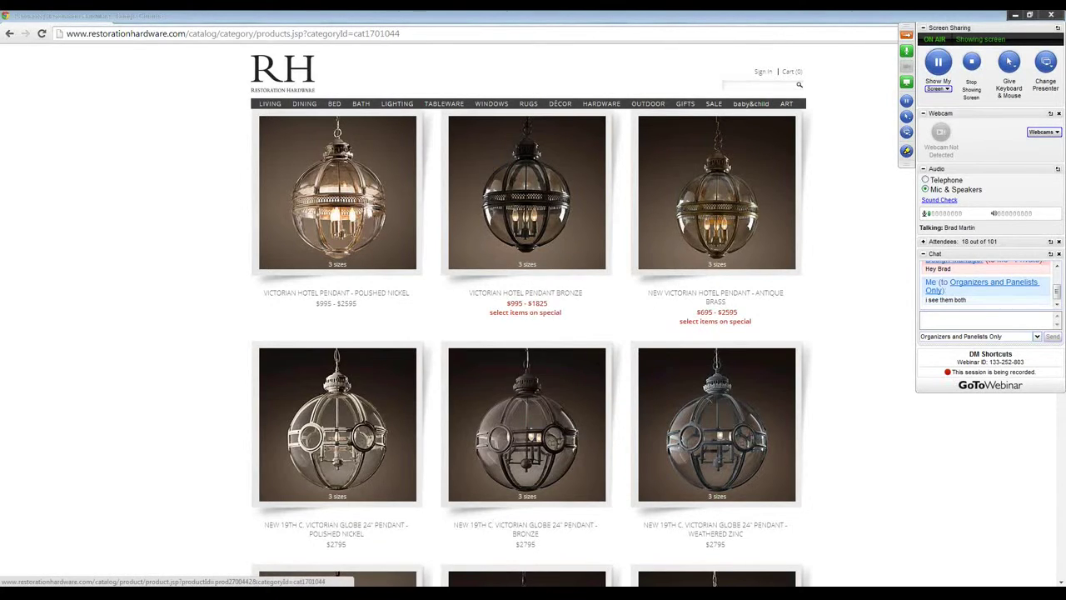
pyautogui.hotkey('alt', 'Tab')
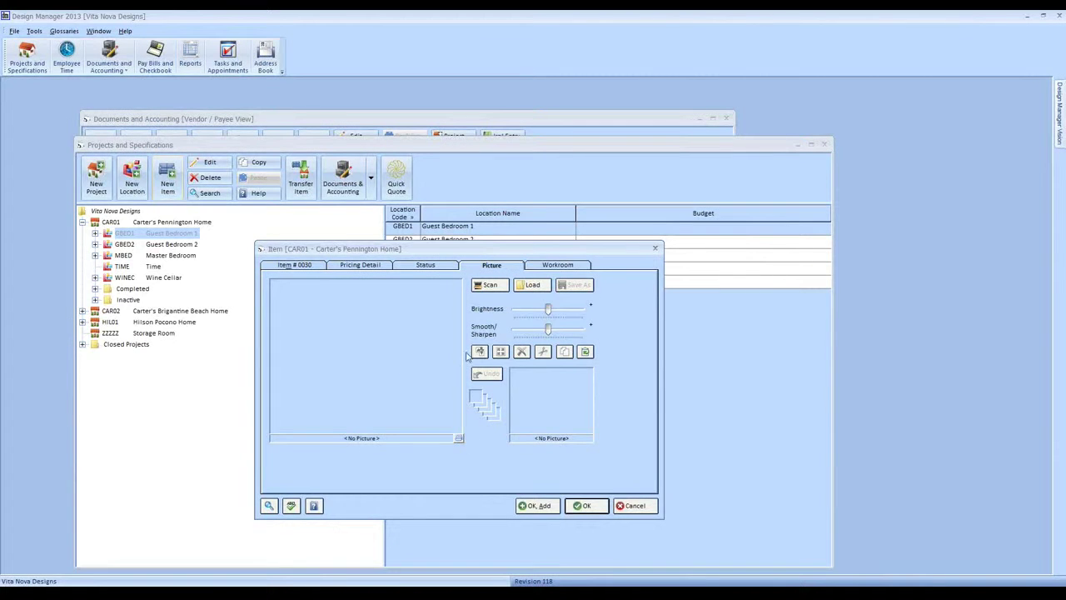
# - Paste the globe pendant picture into item 0030 and save it from the Item # 0030 tab
pyautogui.click(586, 353)
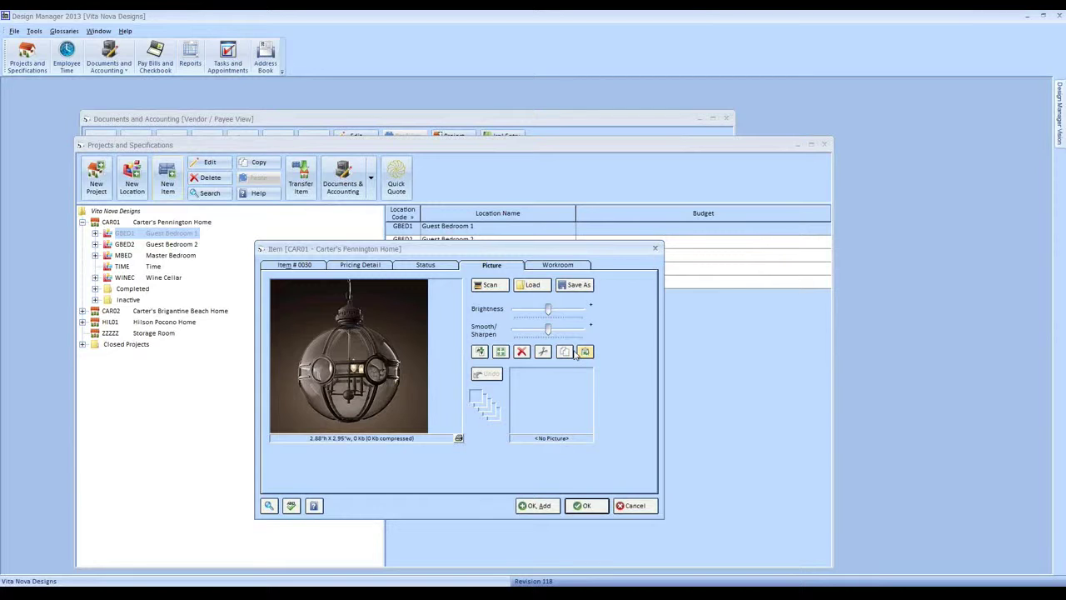
pyautogui.click(293, 264)
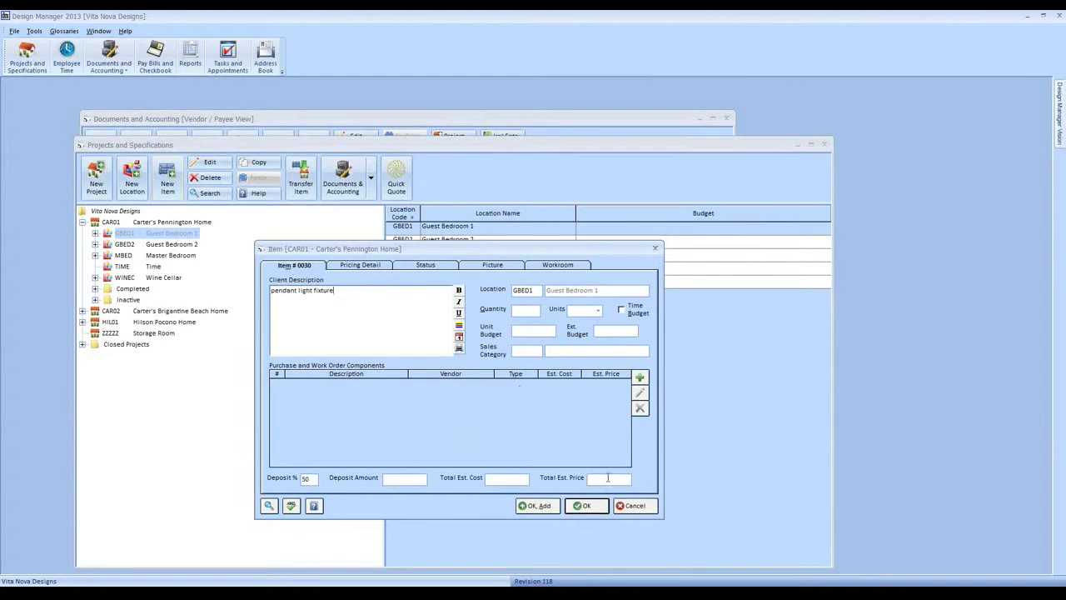
pyautogui.click(582, 506)
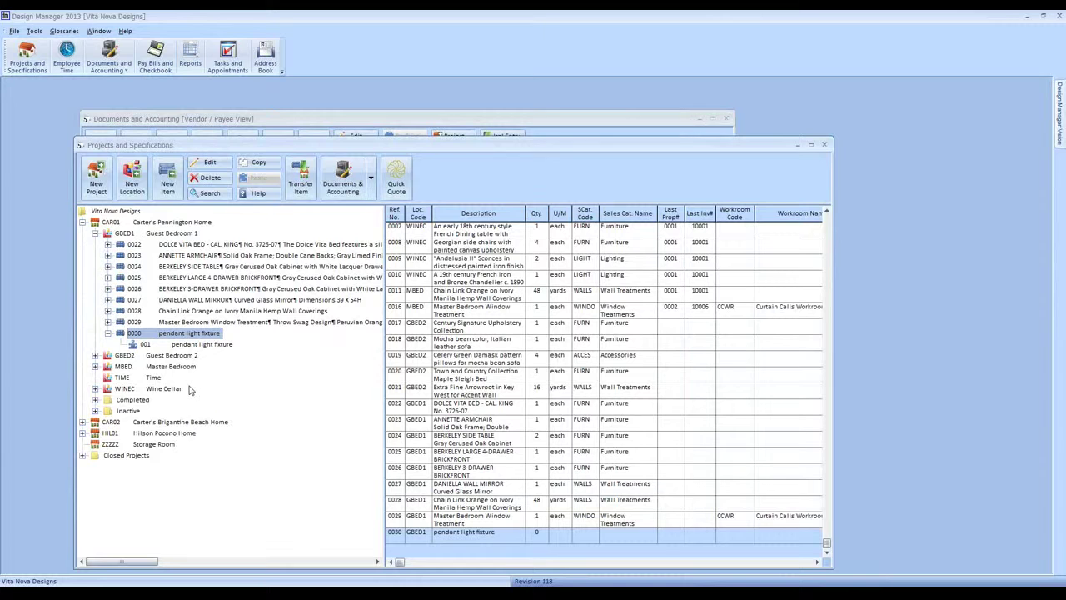
# - Copy the pendant light fixture item 0030 from Guest Bedroom 1
pyautogui.click(194, 434)
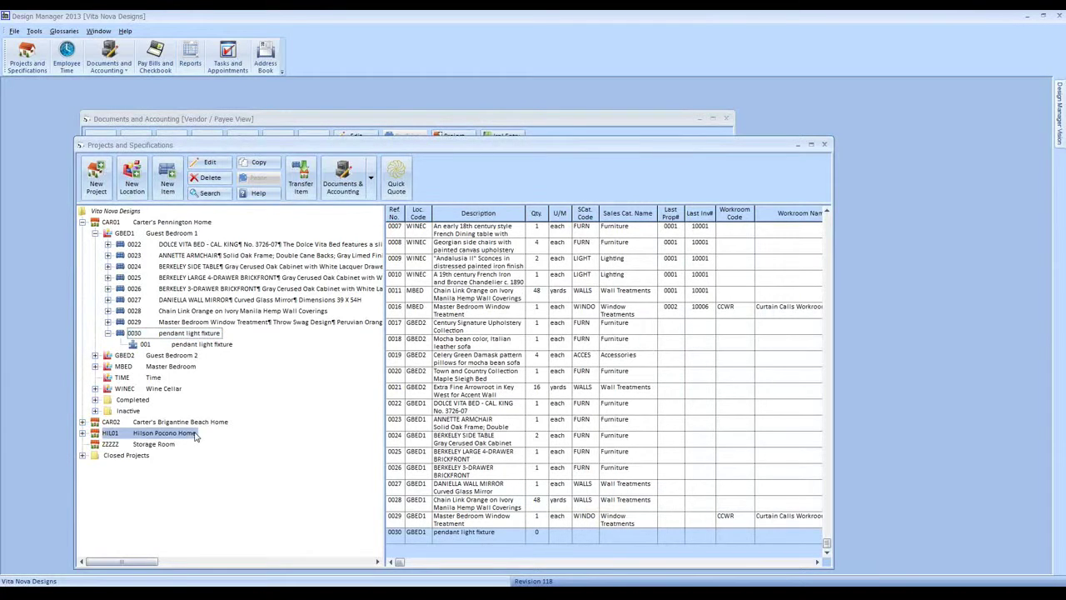
pyautogui.click(199, 333)
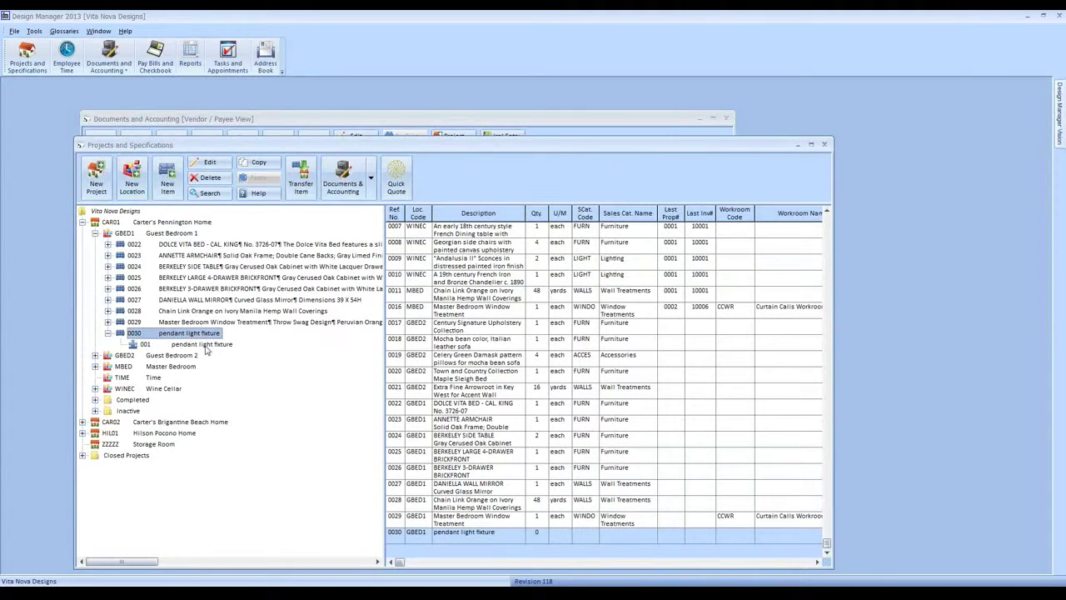
pyautogui.click(259, 164)
pyautogui.rightClick(208, 334)
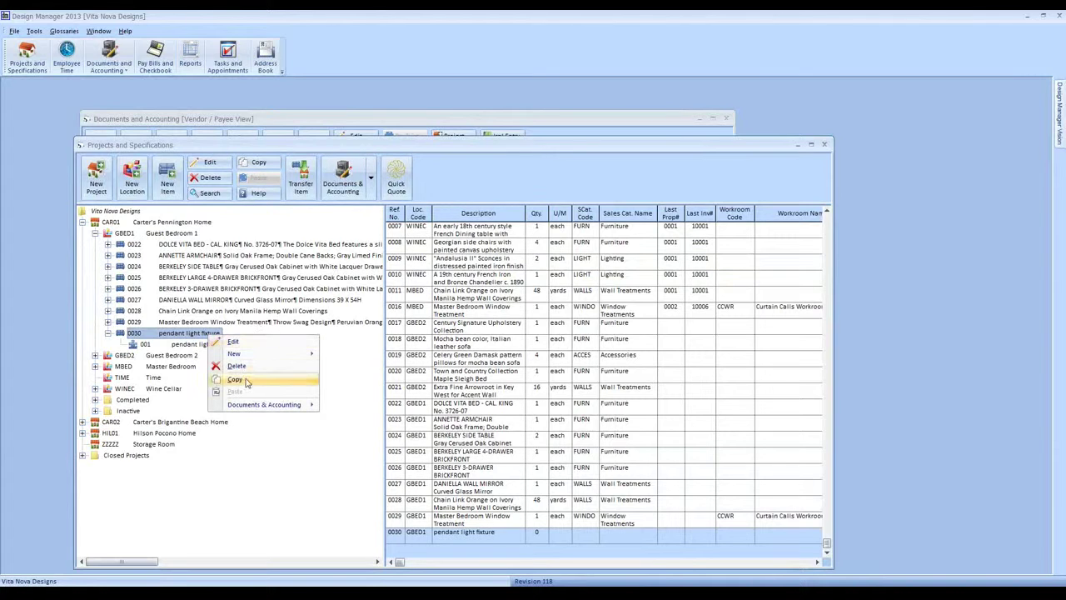
pyautogui.click(240, 380)
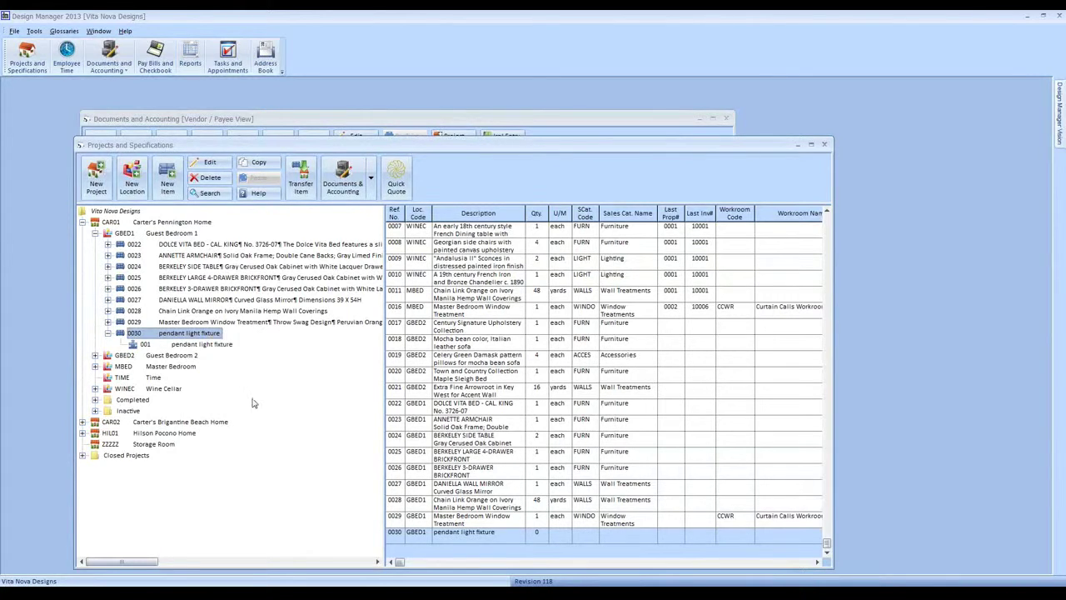
# - Paste it into Hilson Pocono Home's Wine Cellar as item 0009
pyautogui.click(127, 434)
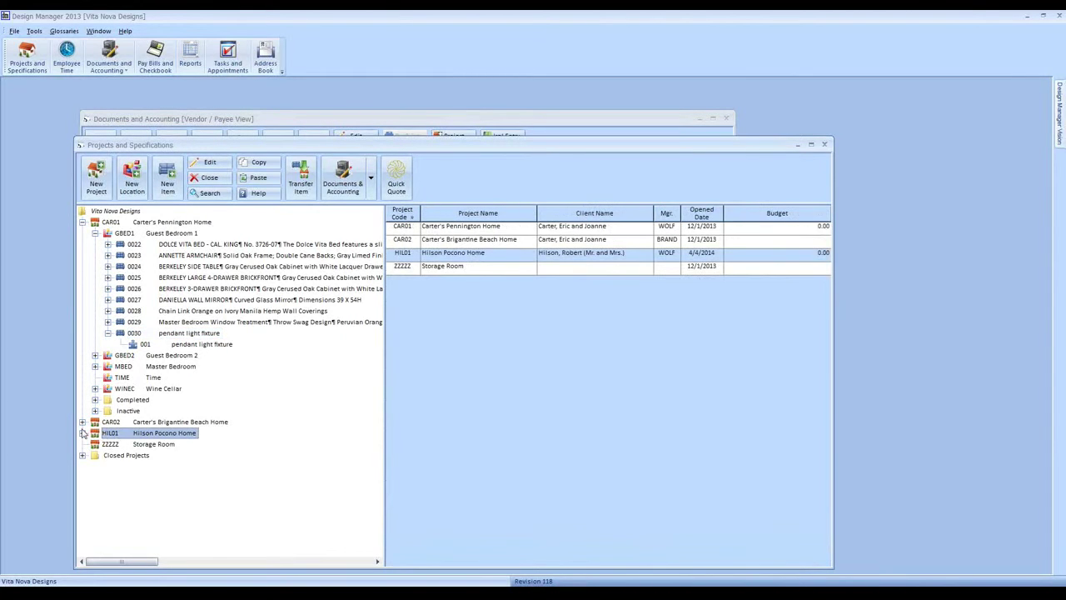
pyautogui.click(83, 433)
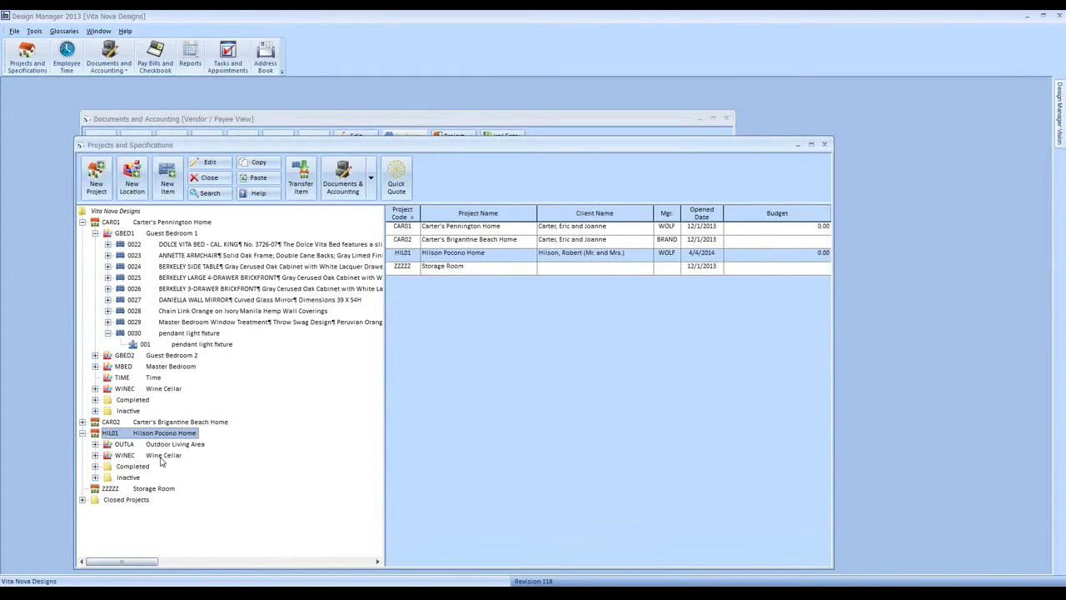
pyautogui.click(163, 455)
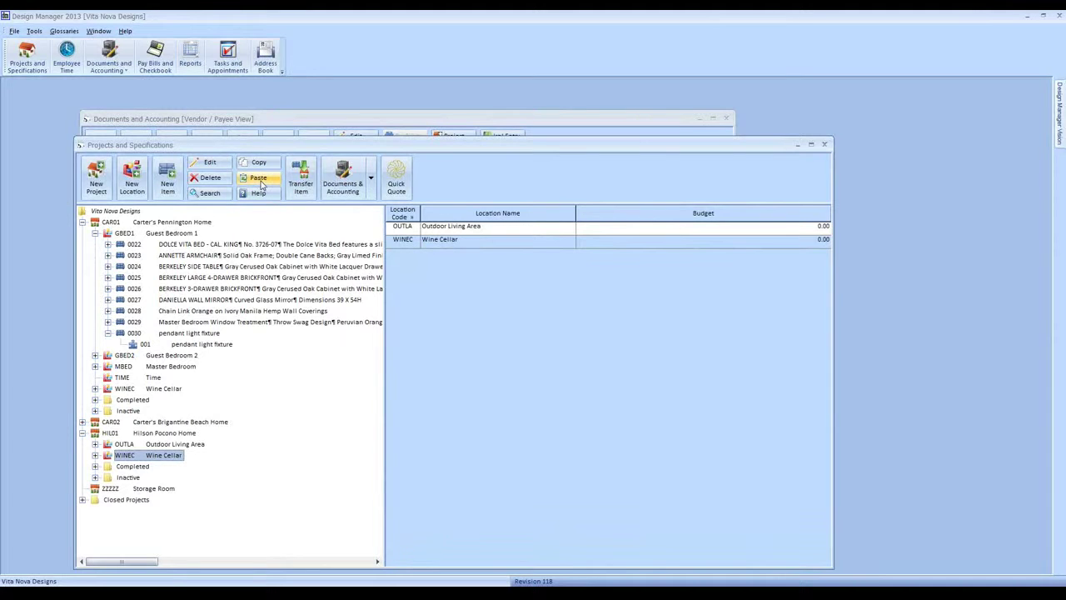
pyautogui.rightClick(162, 458)
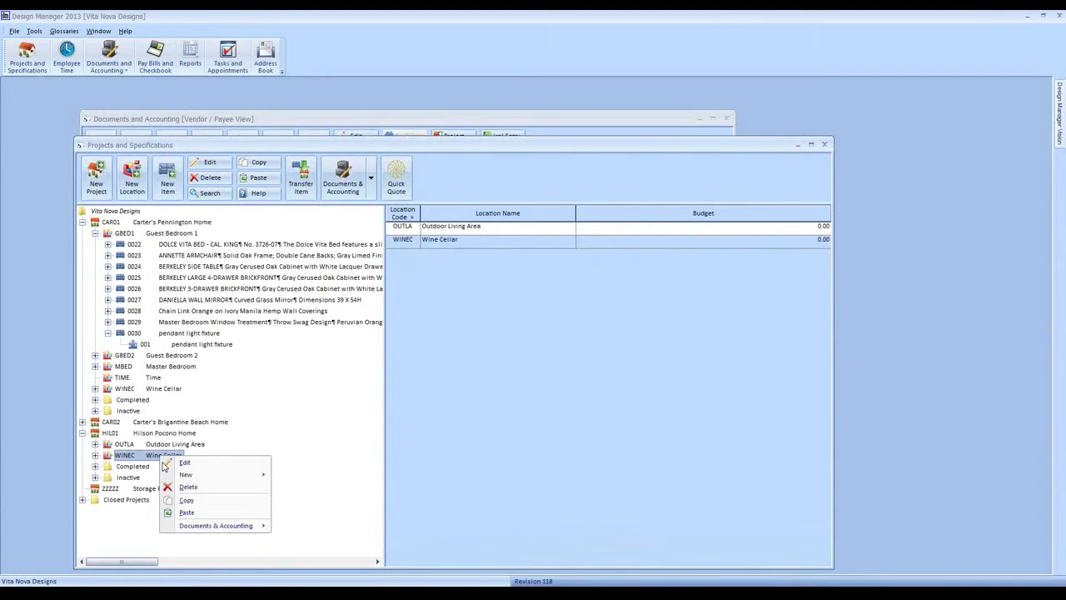
pyautogui.click(186, 512)
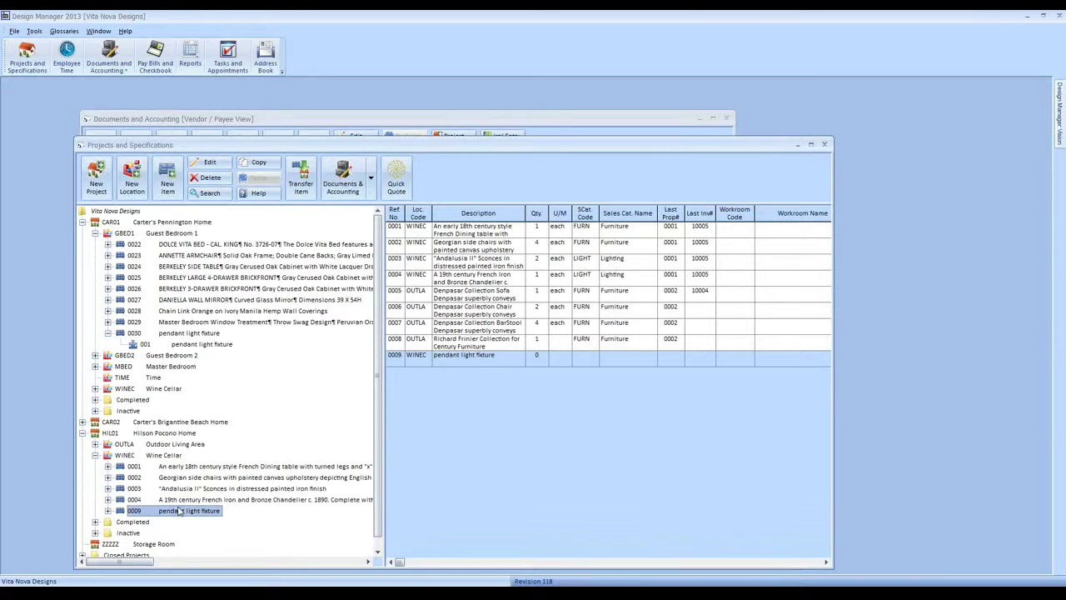
pyautogui.moveTo(395, 598)
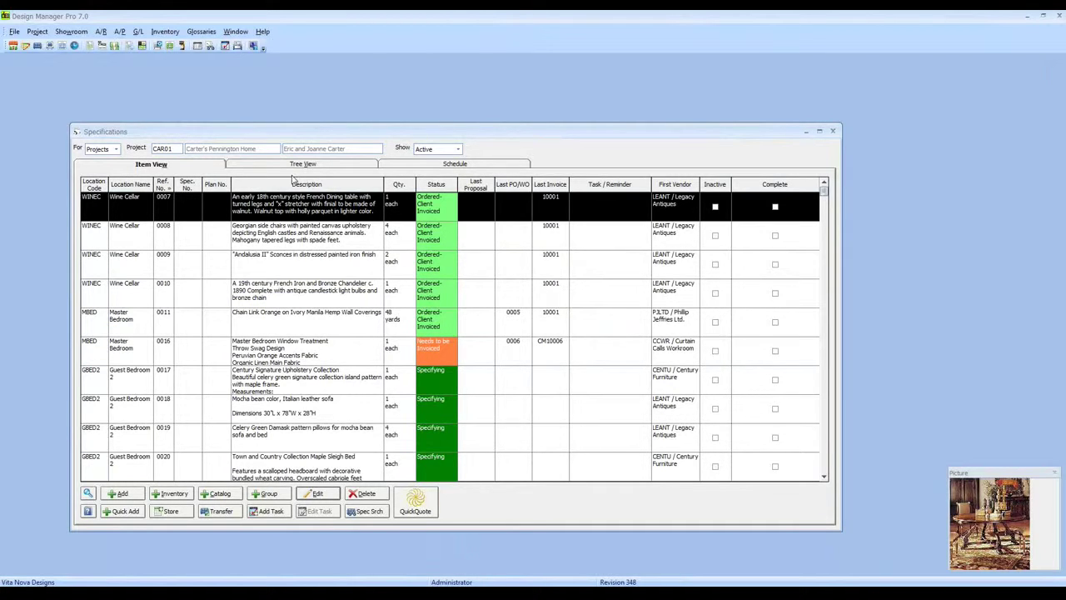
# - In Tree View, copy the French iron and bronze chandelier item 0010
pyautogui.click(293, 166)
pyautogui.click(292, 235)
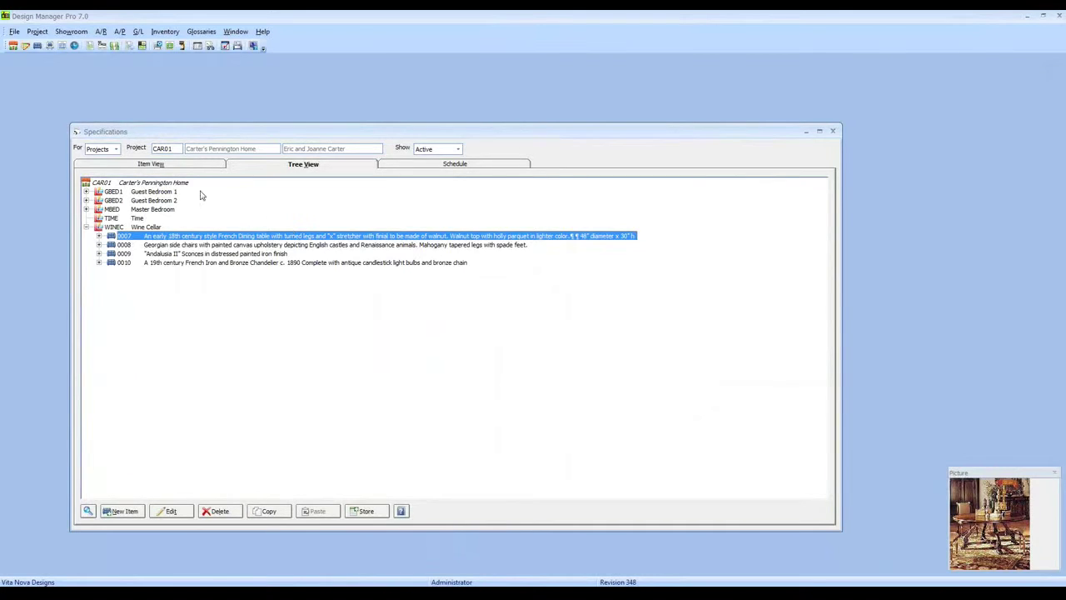
pyautogui.click(191, 263)
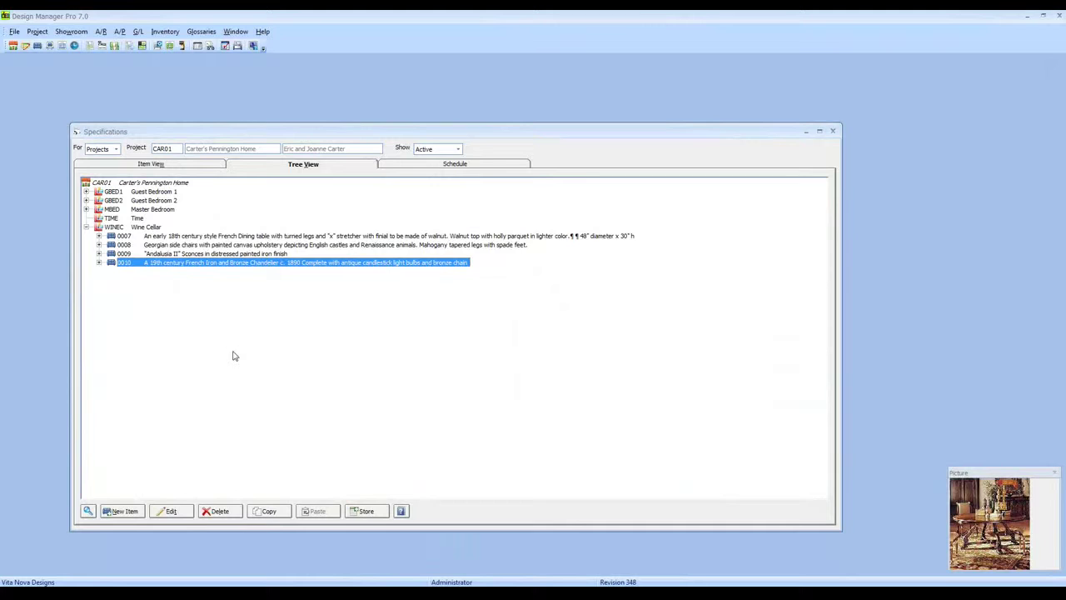
pyautogui.rightClick(362, 259)
pyautogui.click(384, 306)
# - Switch the project to CAR02 and paste the chandelier into Guest Bedroom 1 (GBED1)
pyautogui.click(178, 148)
pyautogui.press('BackSpace')
pyautogui.write('2')
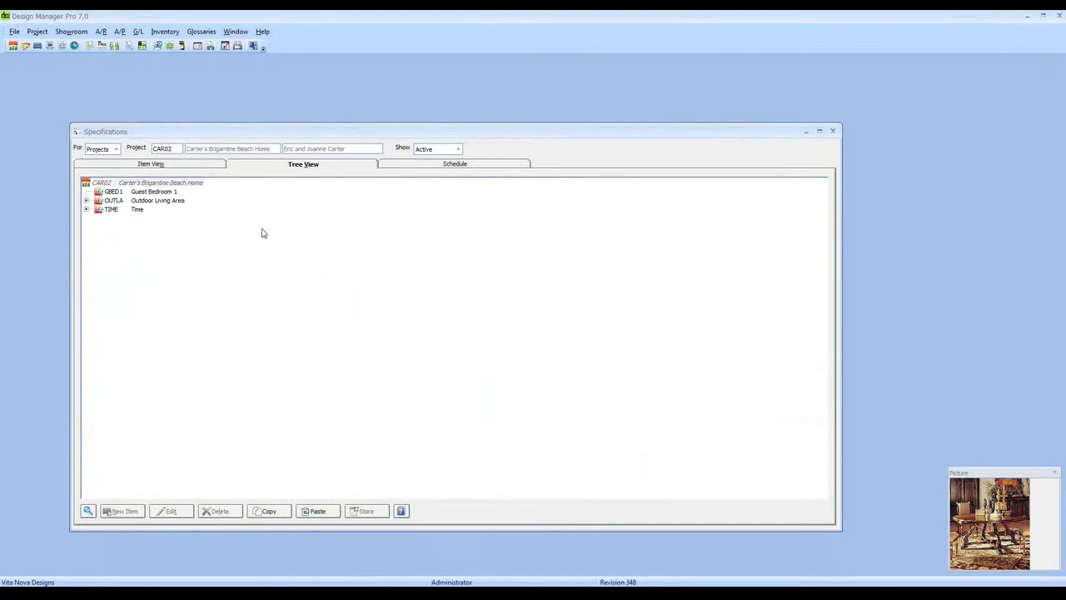
pyautogui.click(157, 191)
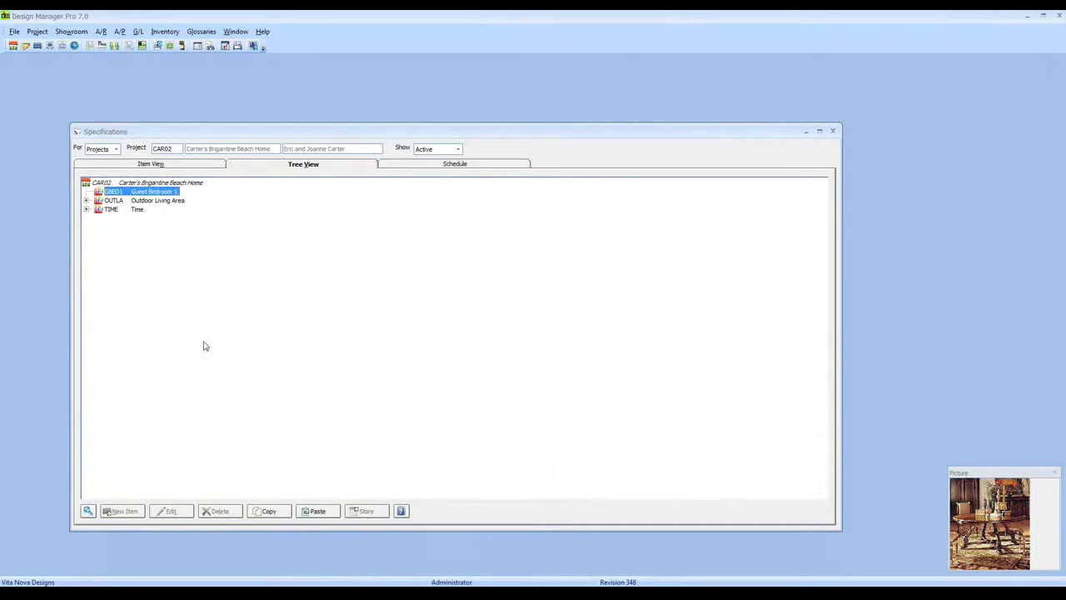
pyautogui.click(153, 201)
pyautogui.click(156, 191)
pyautogui.click(320, 511)
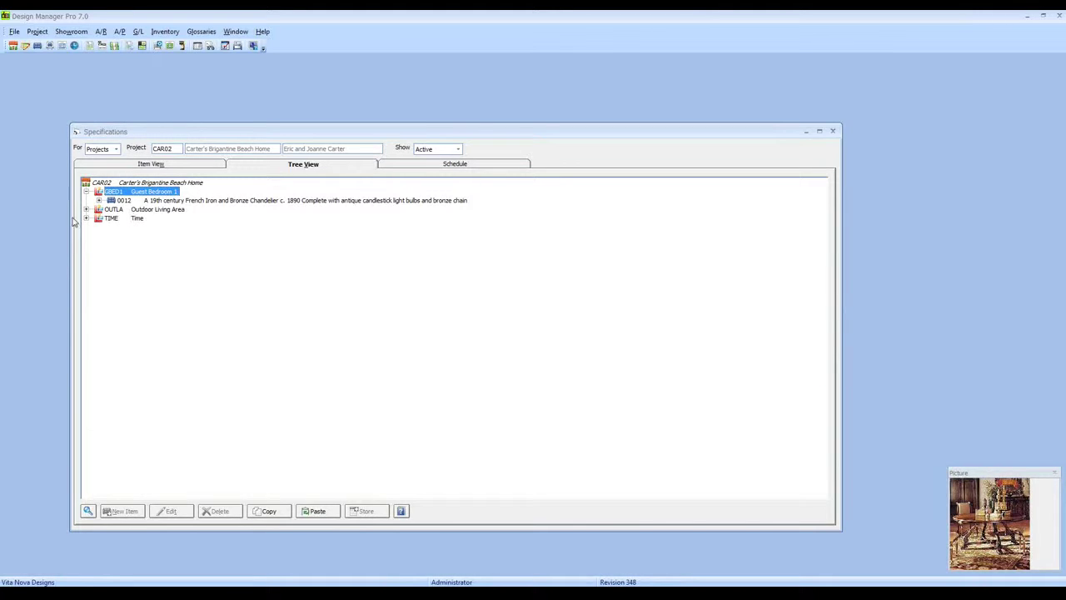
# - Copy the Outdoor Living Area location and bring up the project lookup list
pyautogui.click(129, 212)
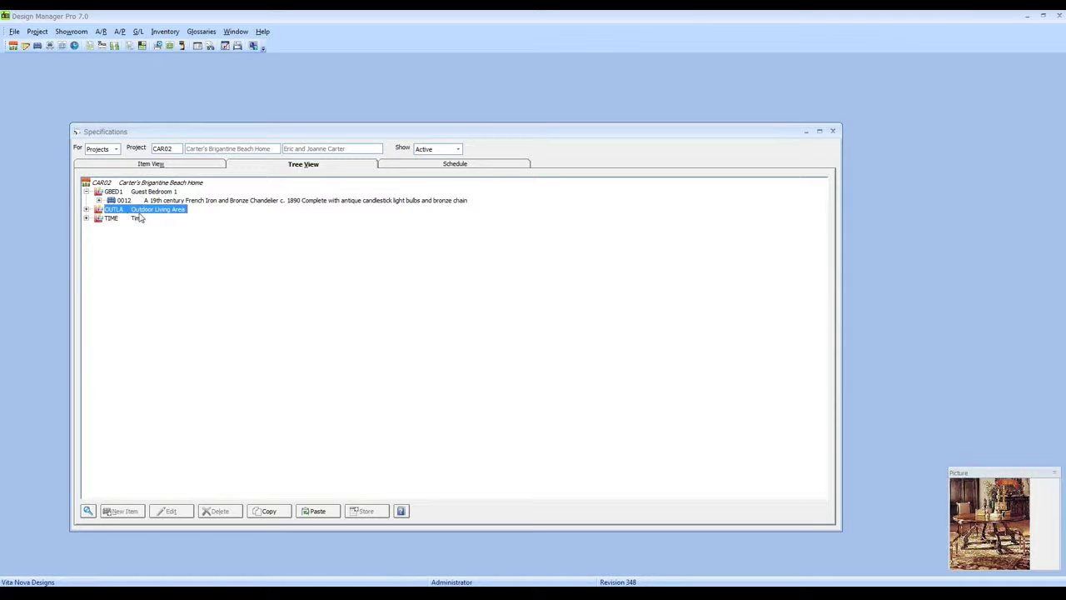
pyautogui.rightClick(142, 210)
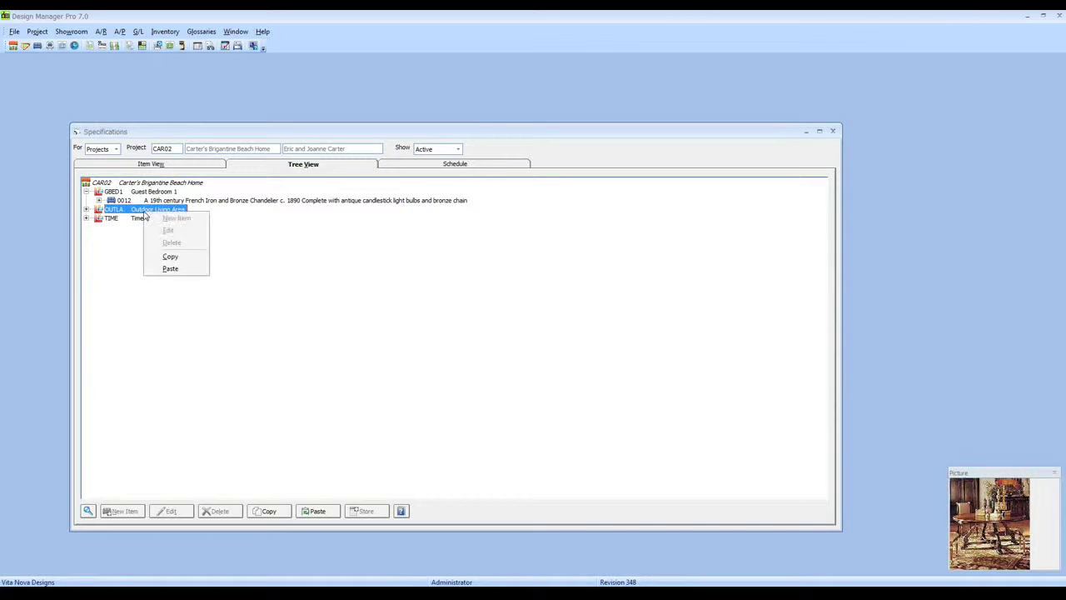
pyautogui.click(172, 257)
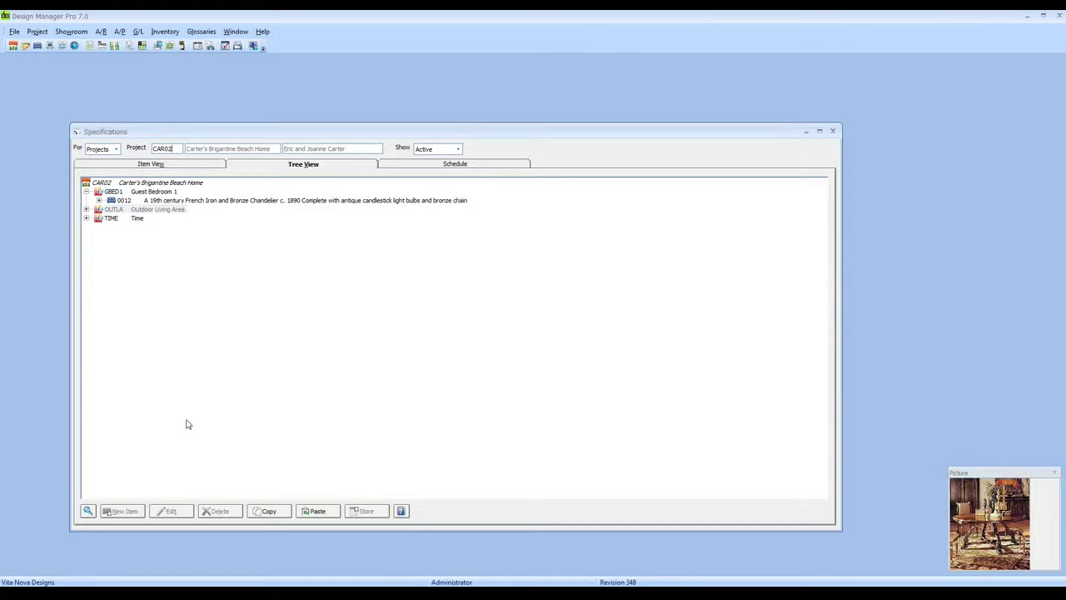
pyautogui.click(88, 511)
# - Switch to the Pennington Home project CAR01 and paste the Outdoor Living Area location
pyautogui.click(152, 212)
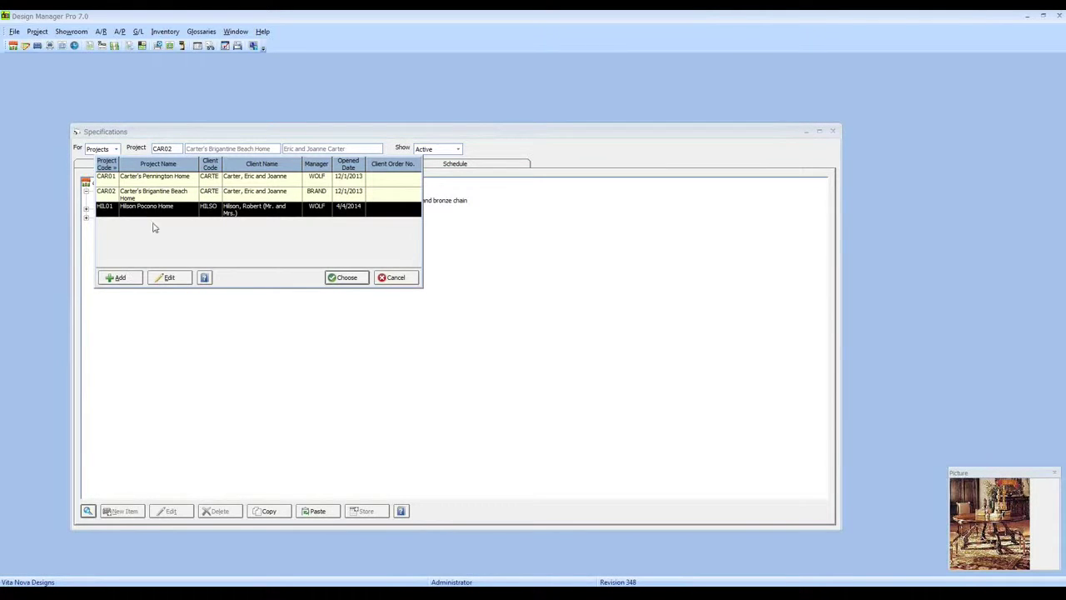
pyautogui.click(171, 180)
pyautogui.click(342, 277)
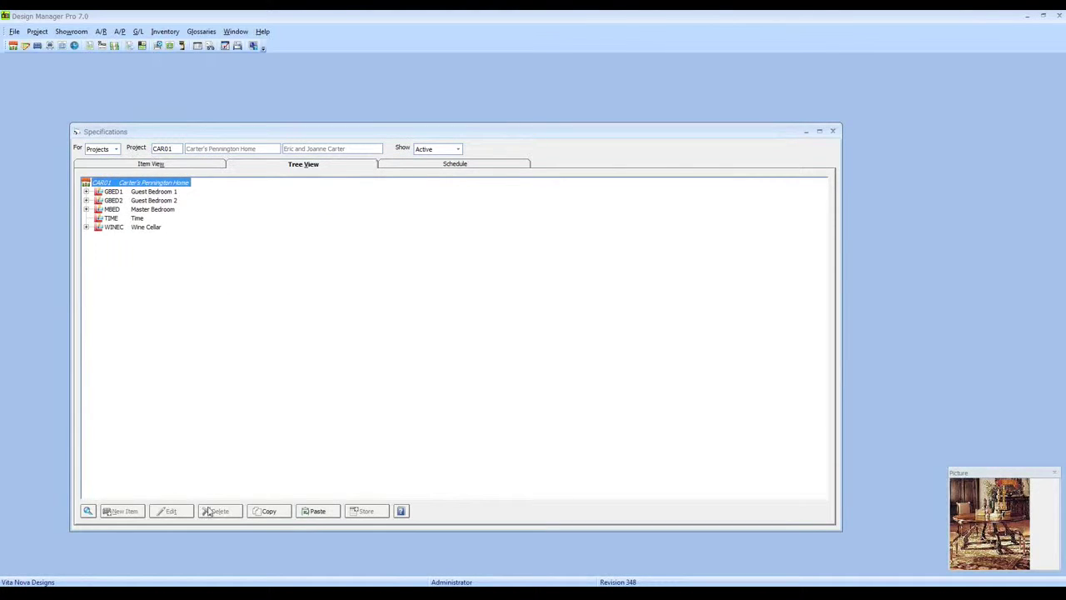
pyautogui.click(312, 511)
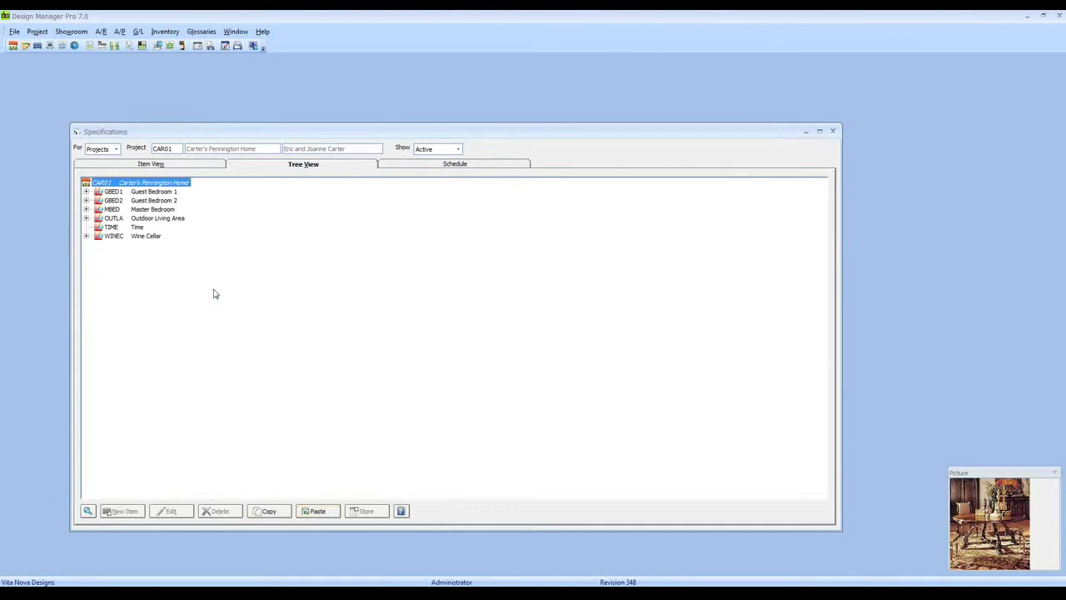
# - Expand OUTLA to check items 0030–0033, then switch to Item View
pyautogui.click(86, 218)
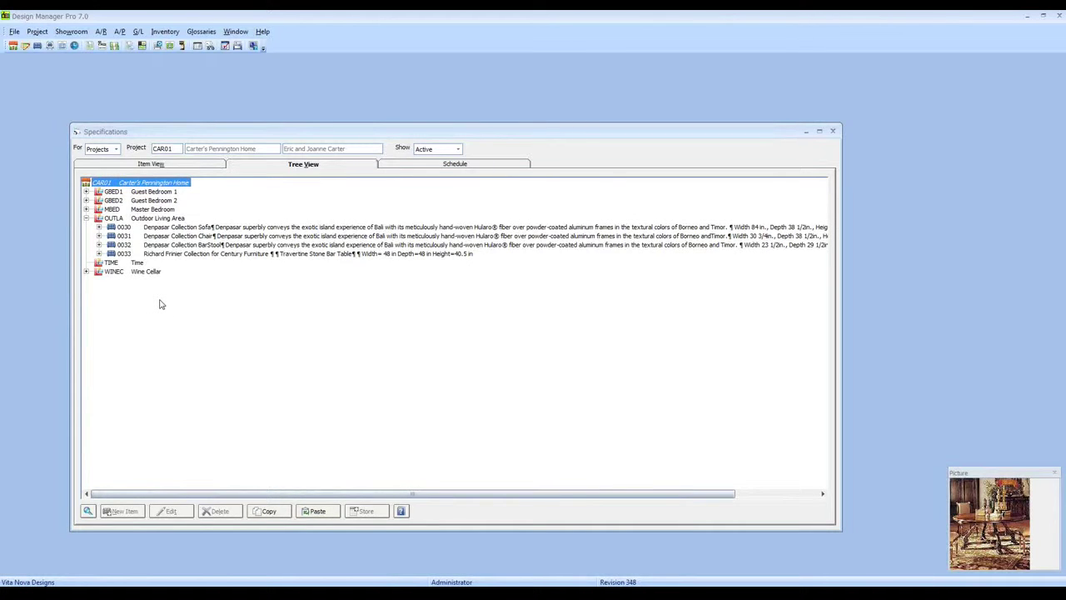
pyautogui.click(182, 236)
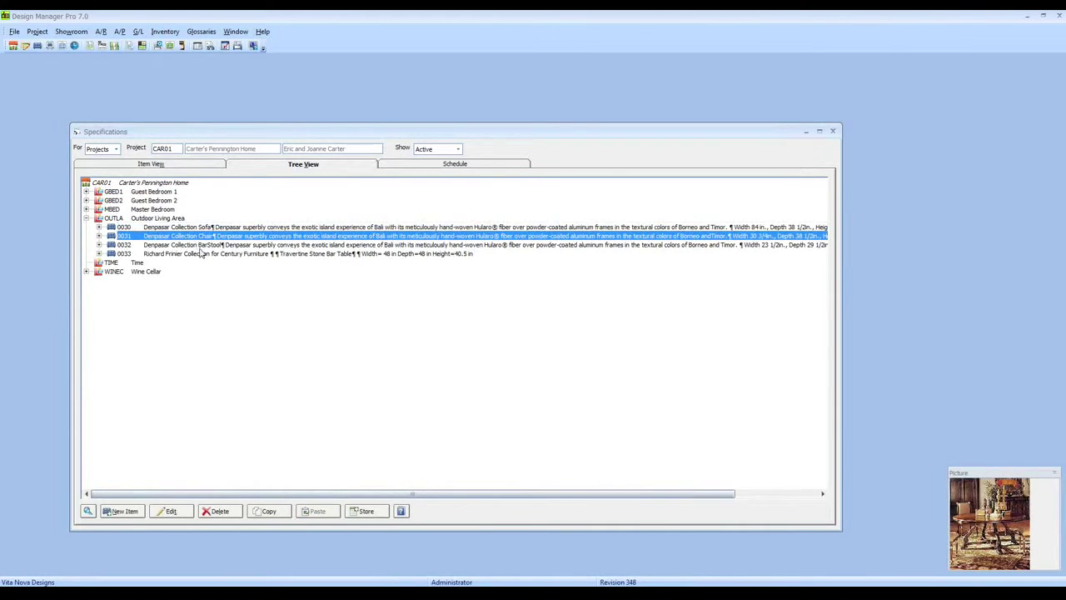
pyautogui.click(201, 254)
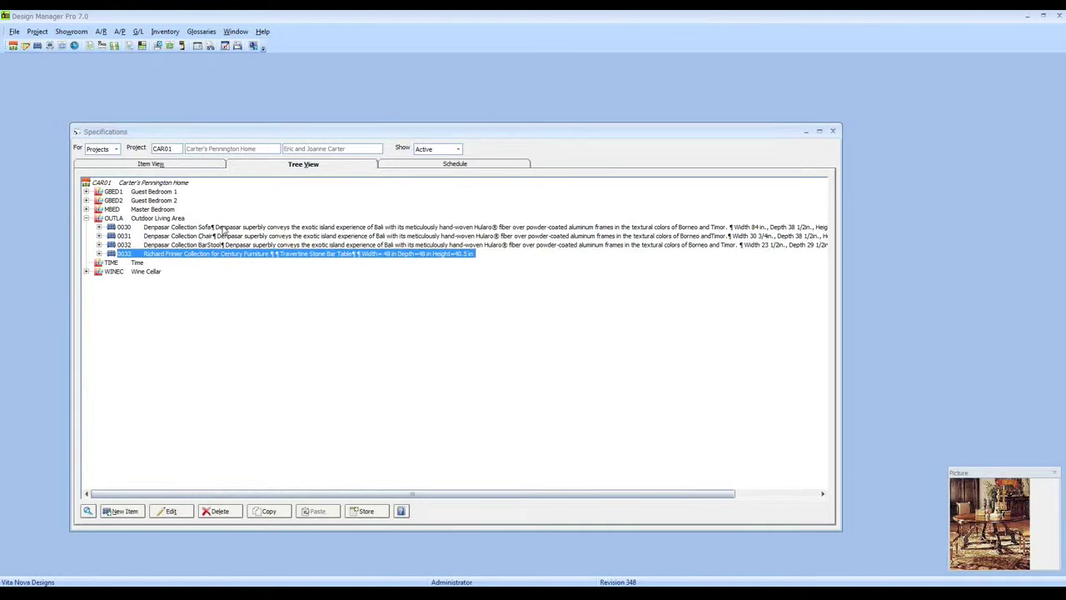
pyautogui.click(208, 164)
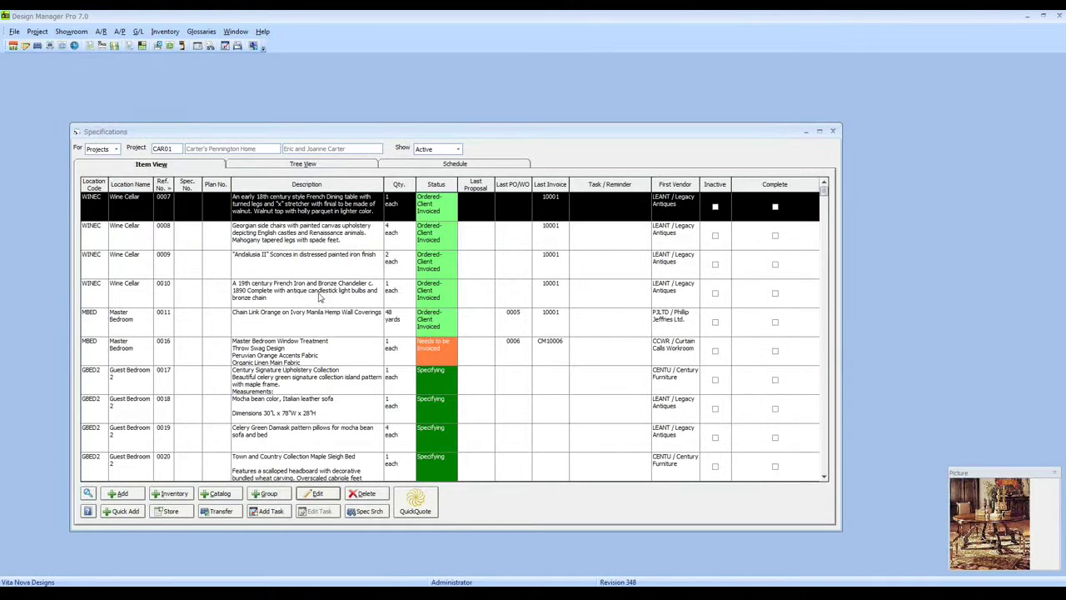
# - Review the Celery Green Damask pillows and Mocha bean leather sofa rows, then start Spec Srch
pyautogui.click(226, 429)
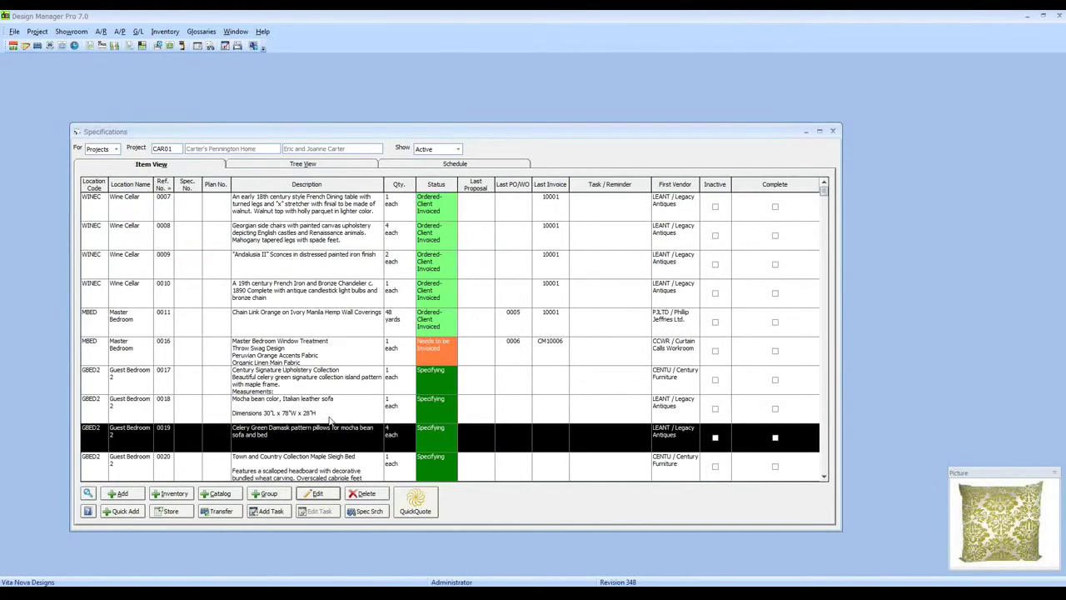
pyautogui.click(331, 420)
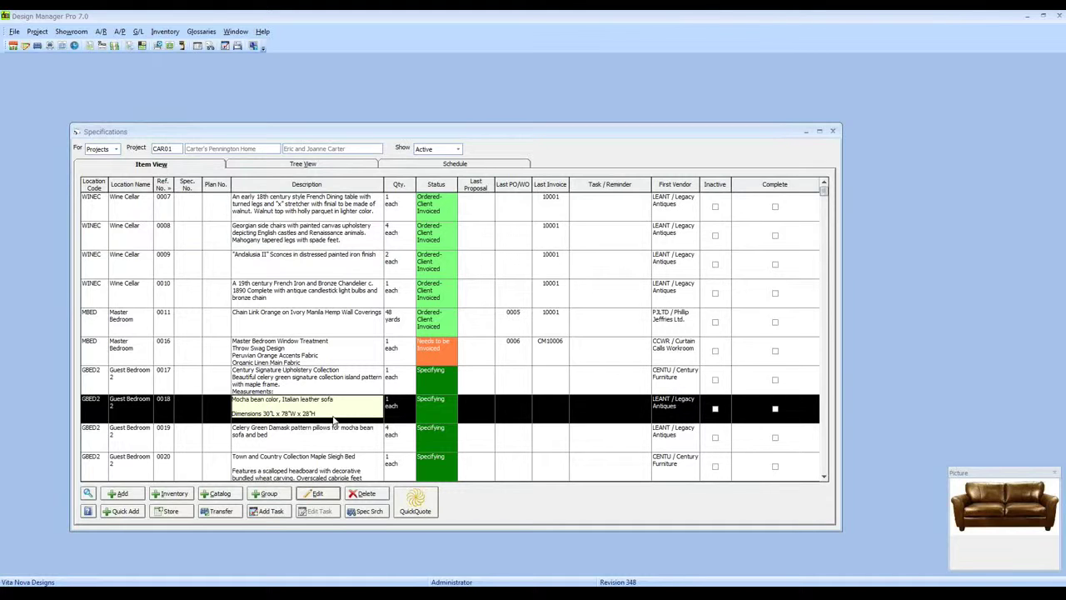
pyautogui.click(364, 513)
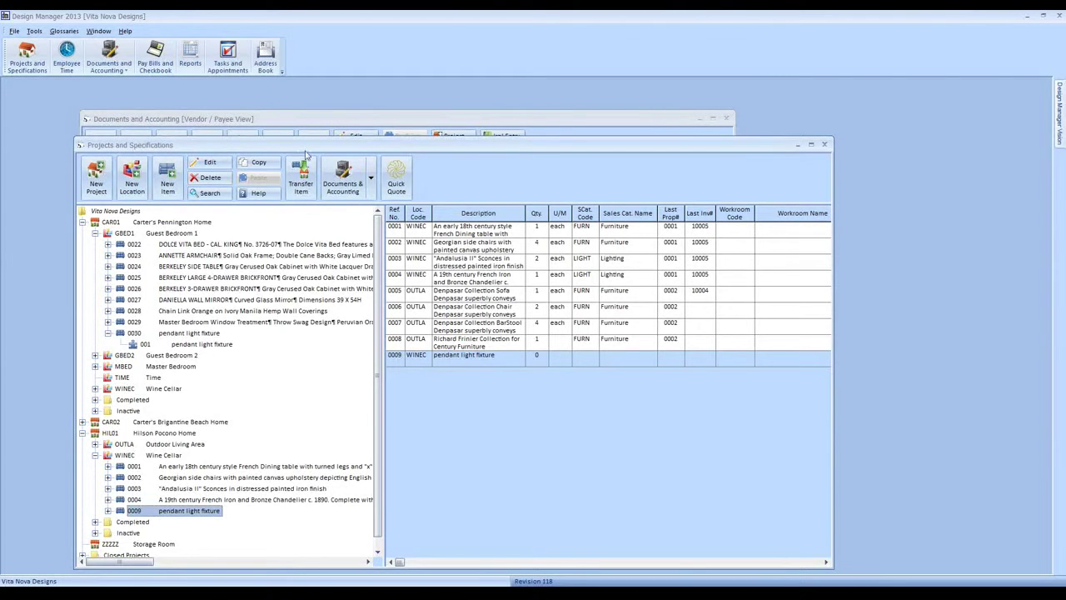
# - Launch Specification Search from the Projects and Specifications toolbar
pyautogui.click(220, 194)
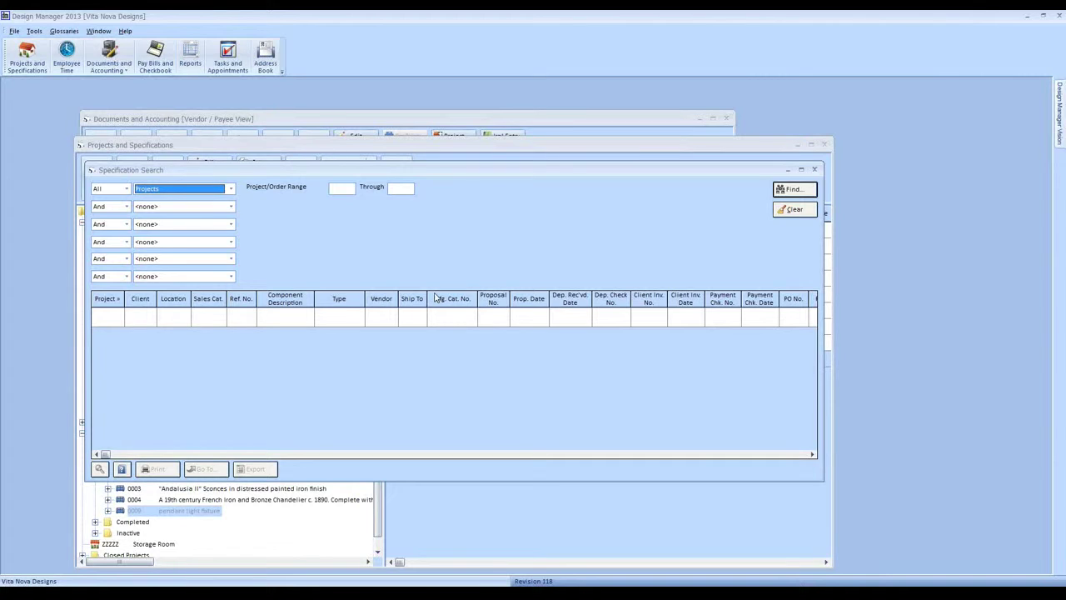
# - Search for Item Descriptions Containing 'sofa'
pyautogui.click(231, 189)
pyautogui.scroll(-6, 200, 233)
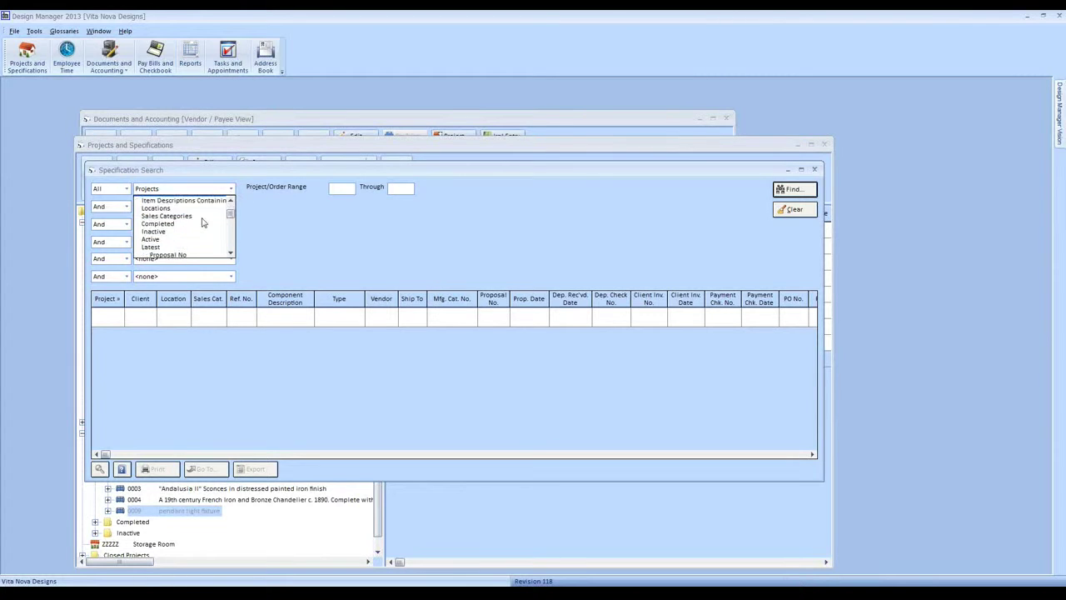
pyautogui.scroll(5, 192, 258)
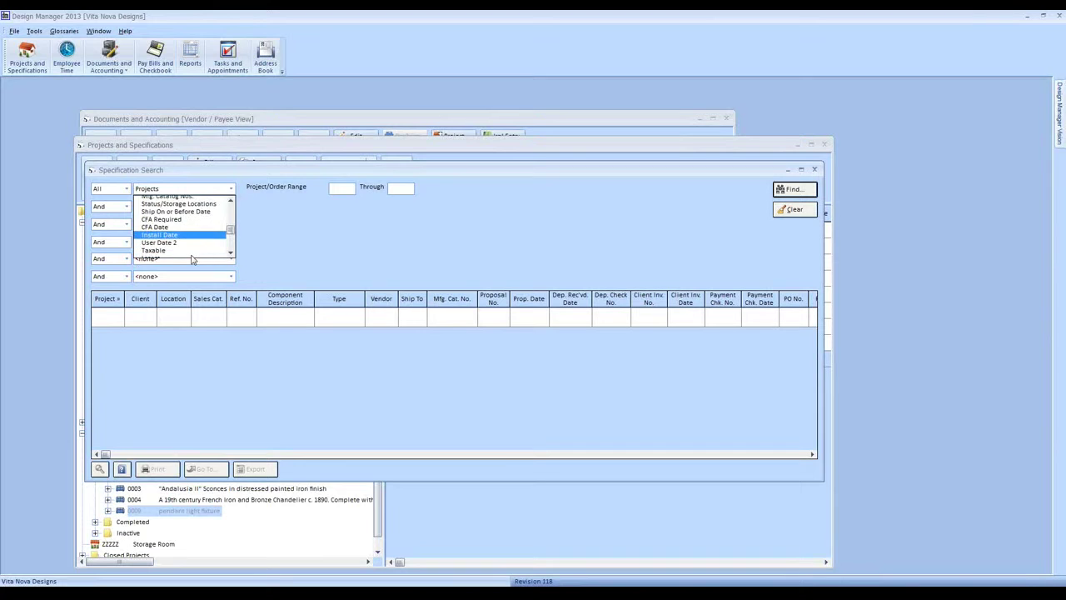
pyautogui.scroll(1, 194, 255)
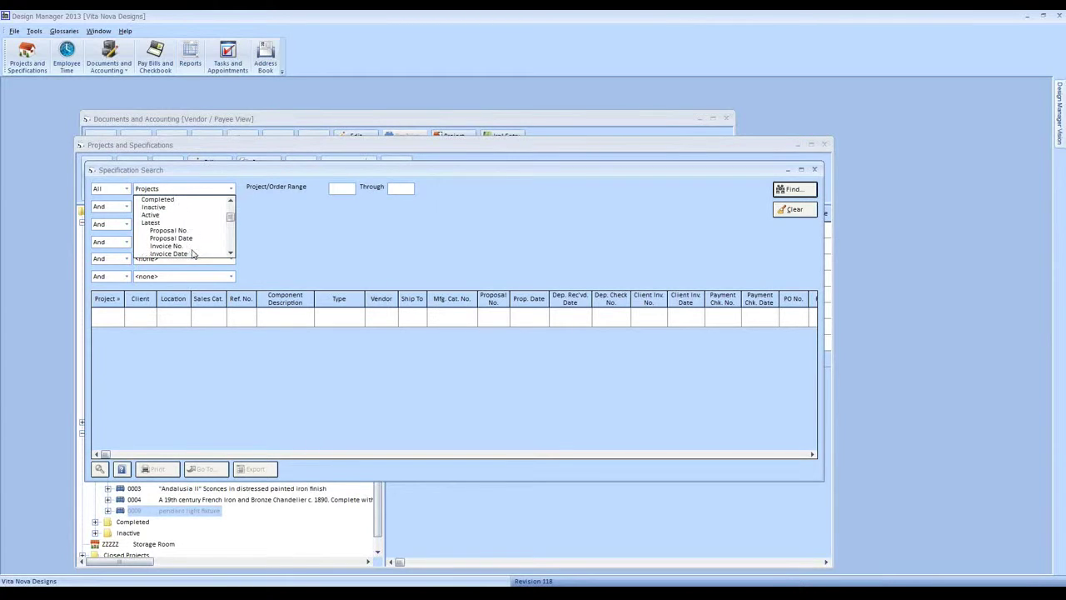
pyautogui.scroll(2, 191, 253)
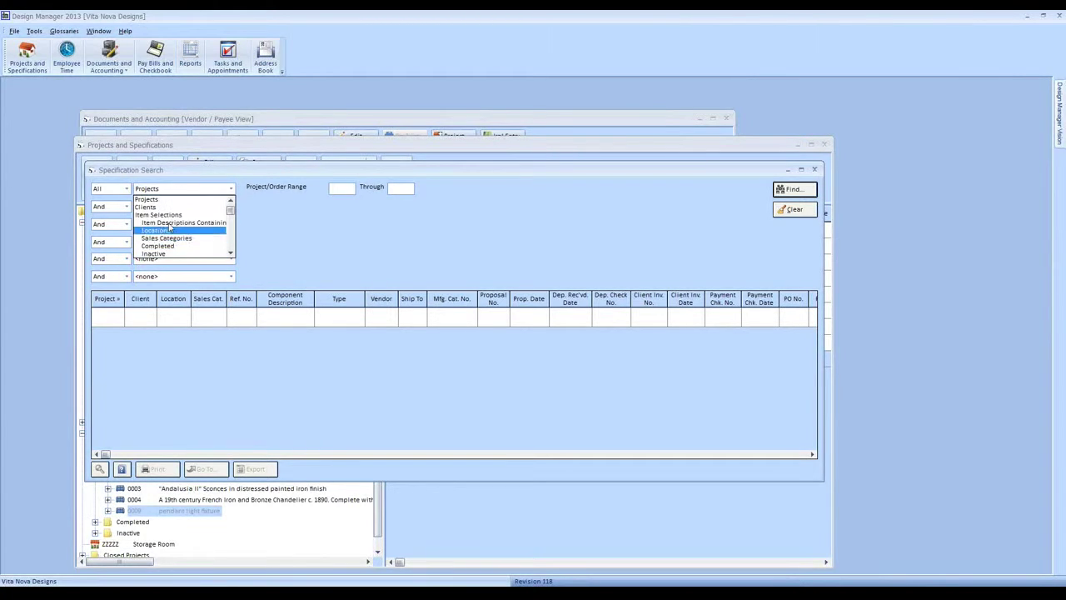
pyautogui.click(184, 222)
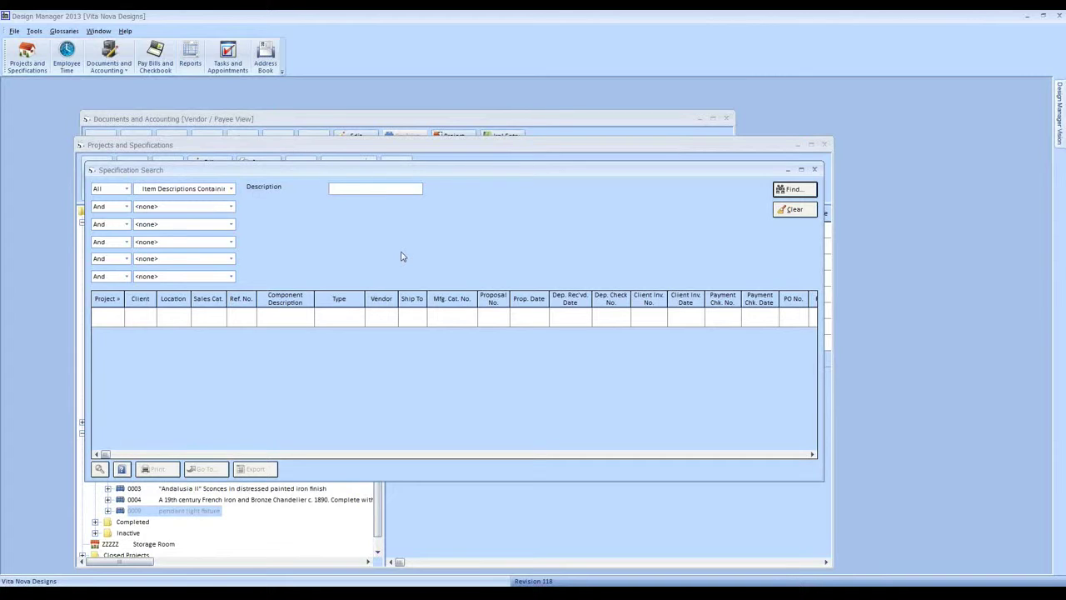
pyautogui.write('sofa')
pyautogui.click(783, 191)
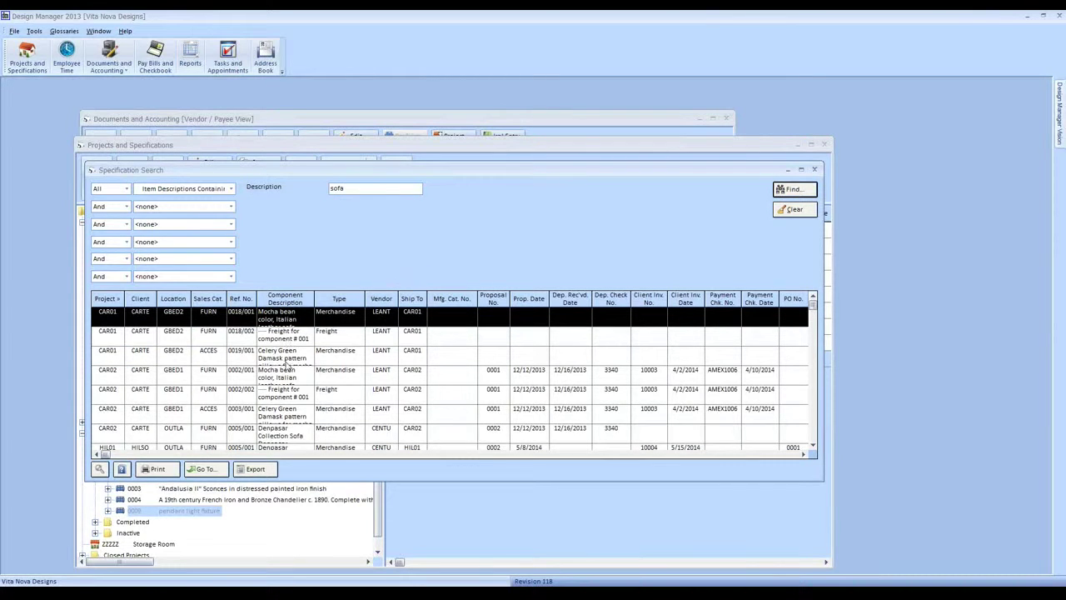
# - Review the sofa results and go to the CAR01 Mocha bean sofa item
pyautogui.click(288, 358)
pyautogui.click(287, 395)
pyautogui.click(288, 417)
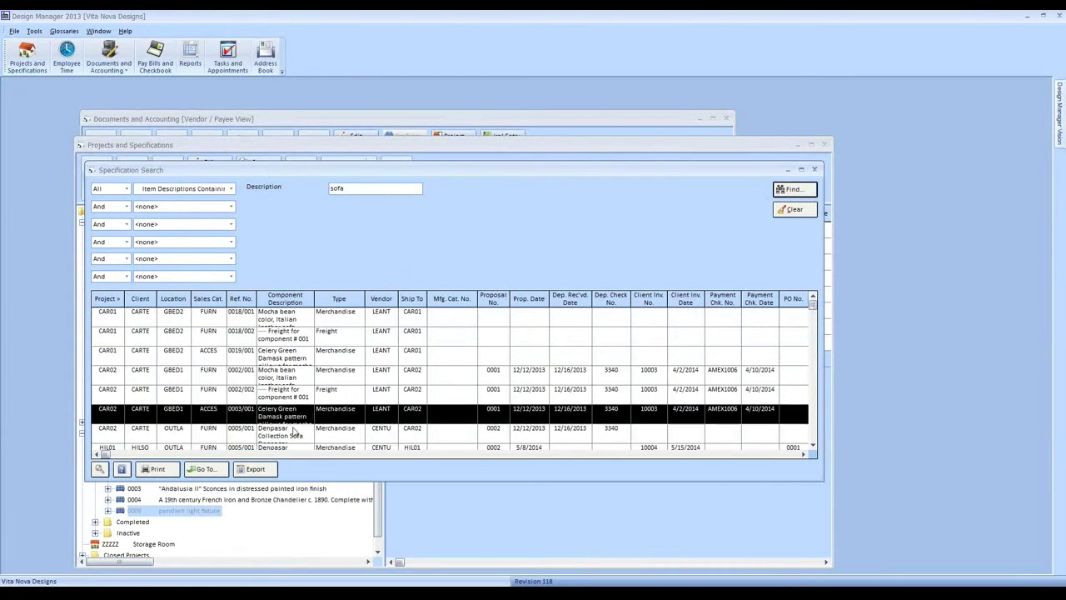
pyautogui.doubleClick(314, 299)
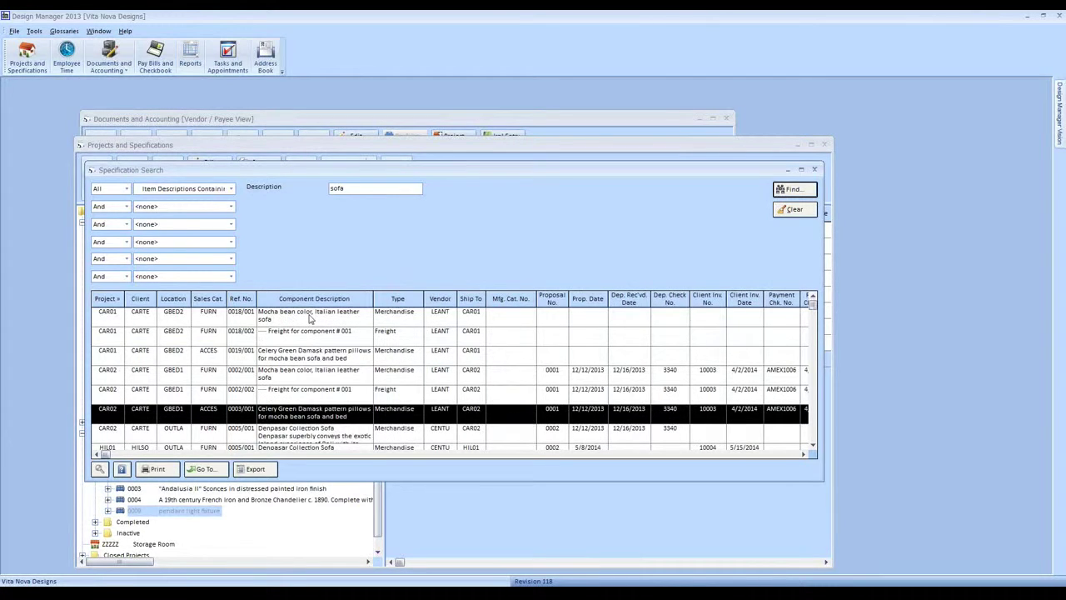
pyautogui.click(325, 321)
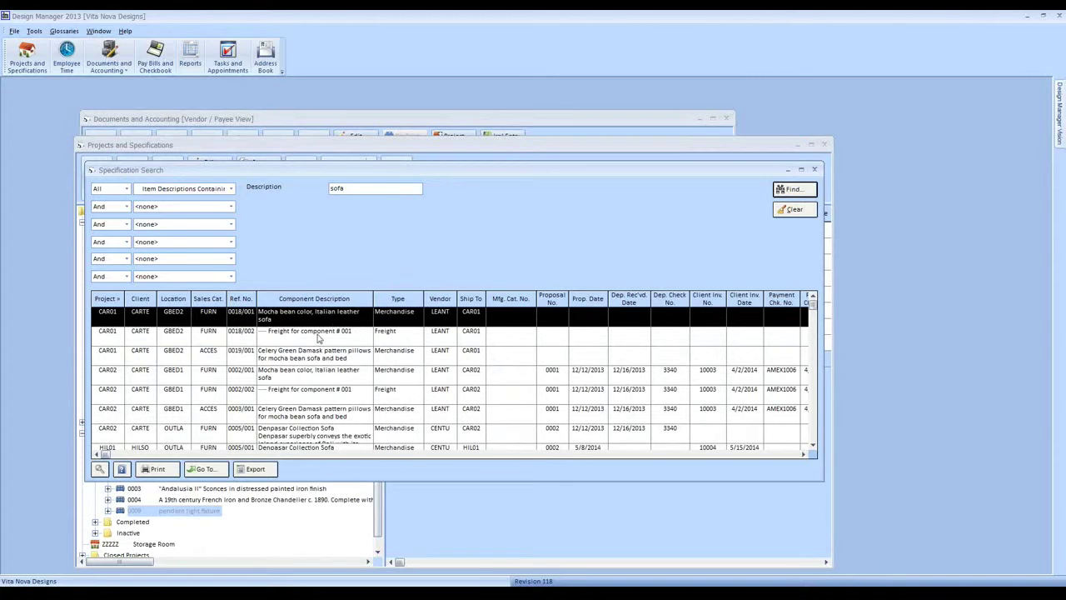
pyautogui.click(215, 473)
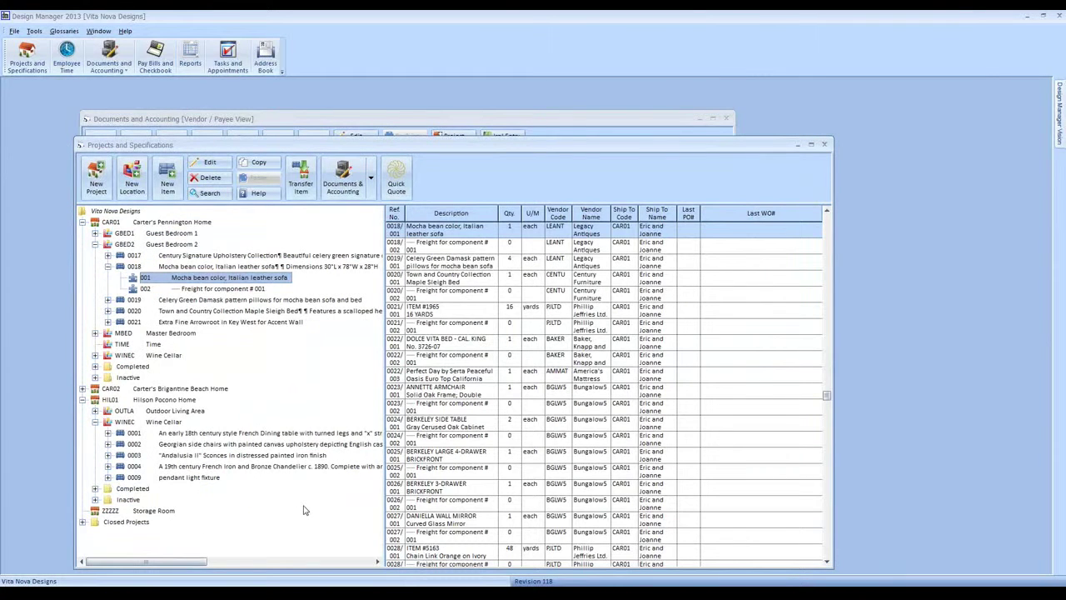
# - Show sofa item 0018 in the item list, move the projects window aside, and raise the sofa search results
pyautogui.click(295, 268)
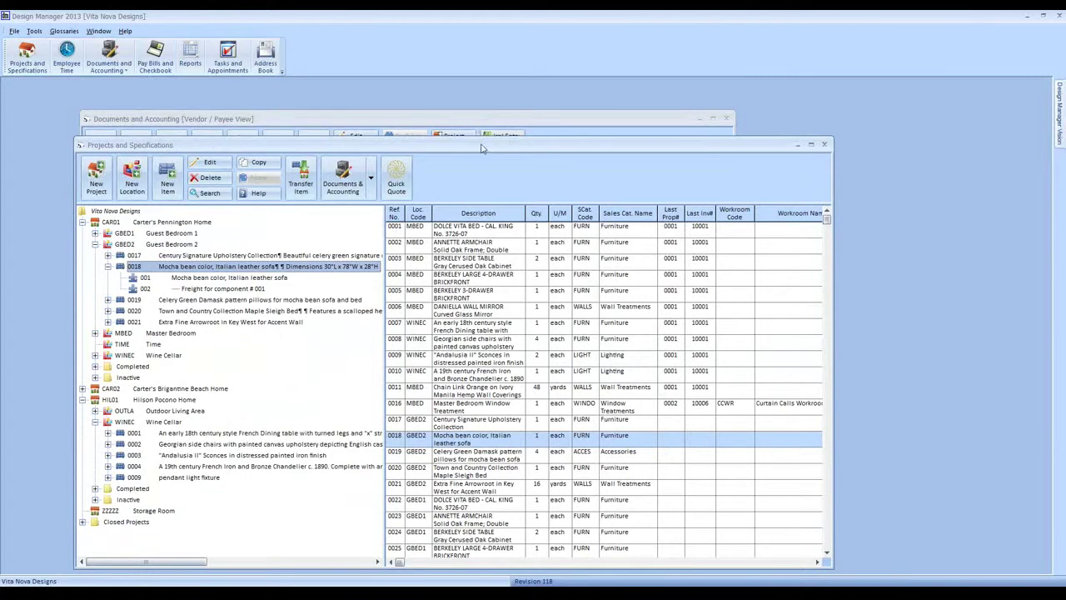
pyautogui.moveTo(489, 146); pyautogui.dragTo(565, 134)
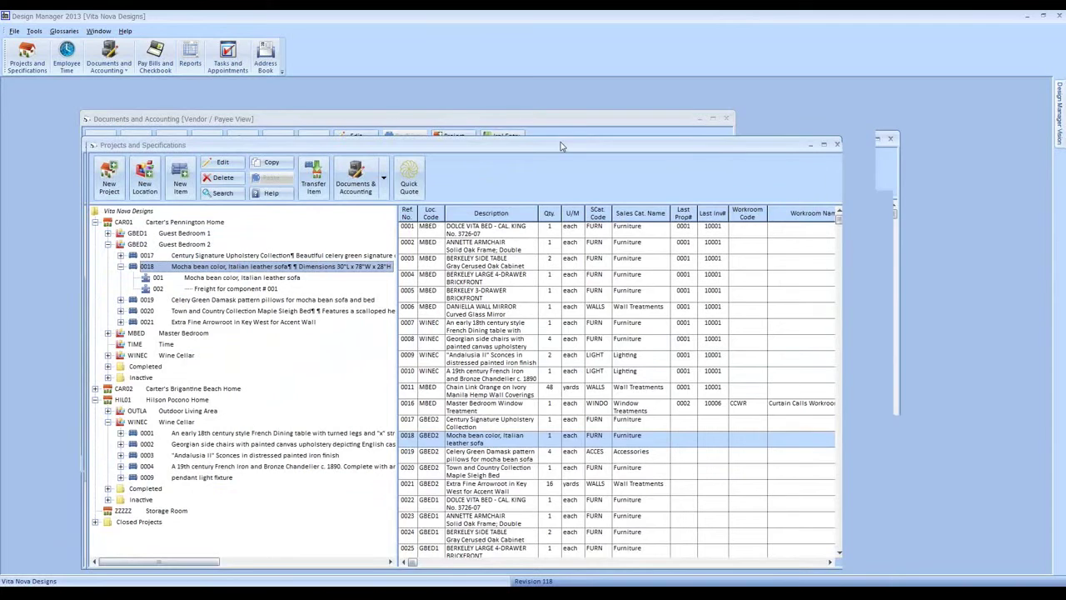
pyautogui.click(280, 180)
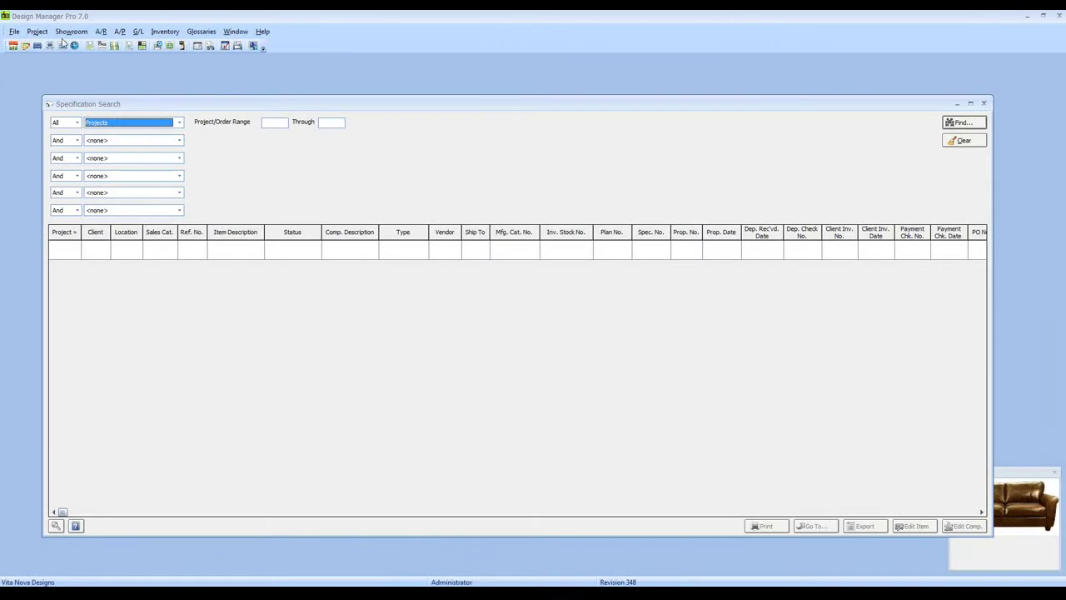
# - Close the Specification Search window from its title-bar icon menu
pyautogui.click(48, 104)
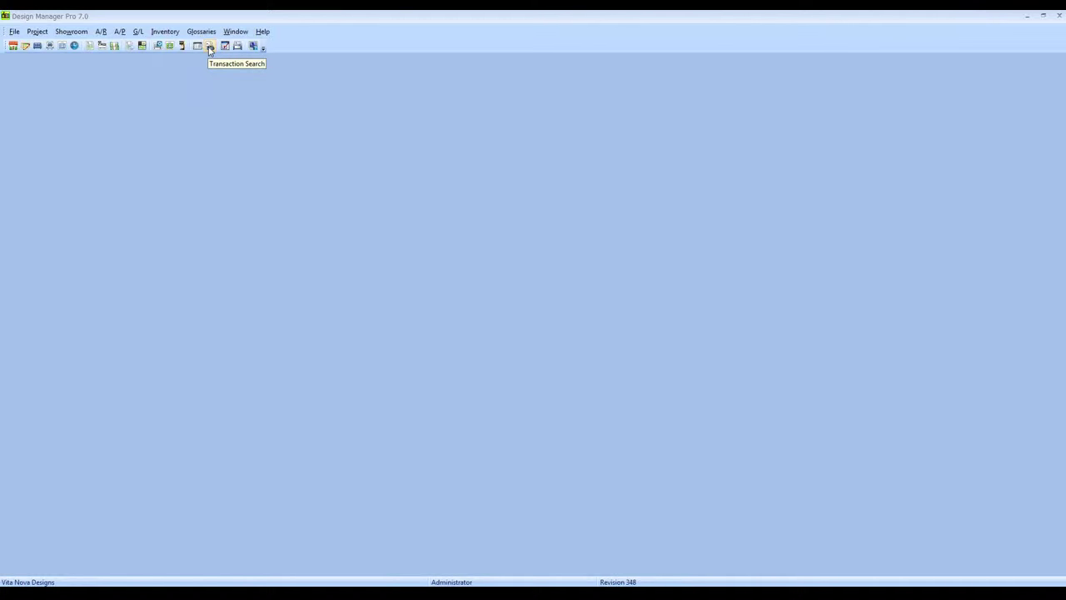
# - Open G/L Transaction Search and choose project HIL01 Pocono Home
pyautogui.click(138, 31)
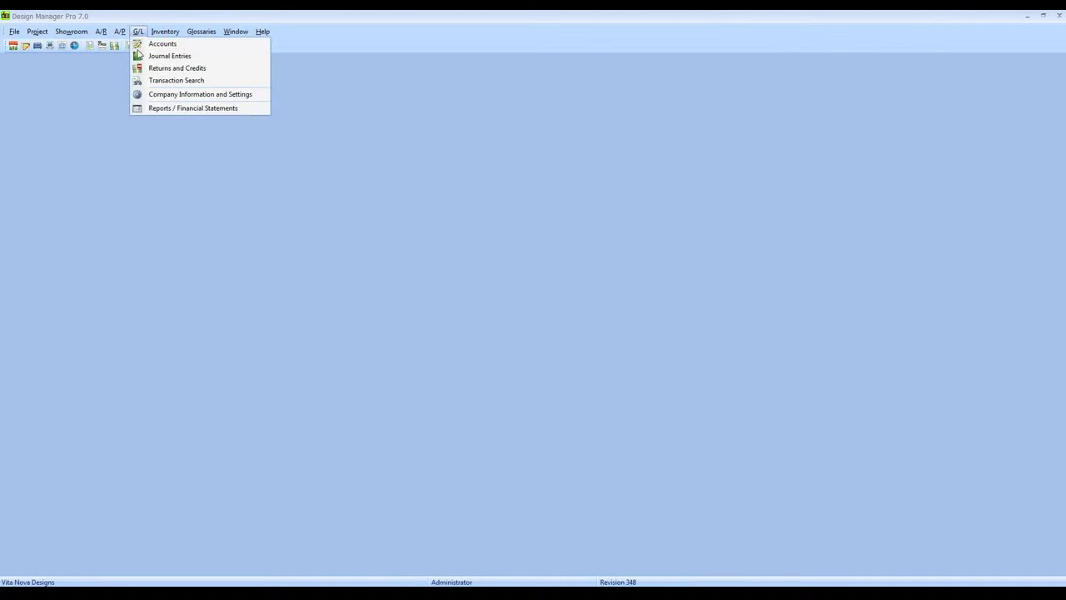
pyautogui.click(148, 80)
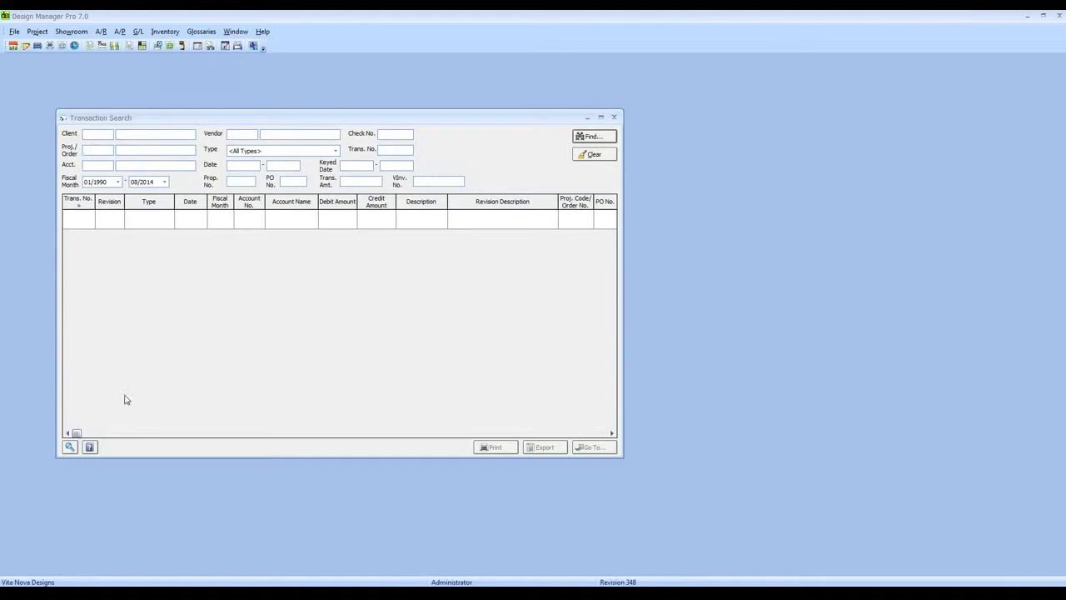
pyautogui.click(70, 447)
pyautogui.click(129, 213)
pyautogui.click(357, 282)
# - Find transactions with check number 4500 and inspect the revised cash account entry
pyautogui.write('4500')
pyautogui.click(608, 140)
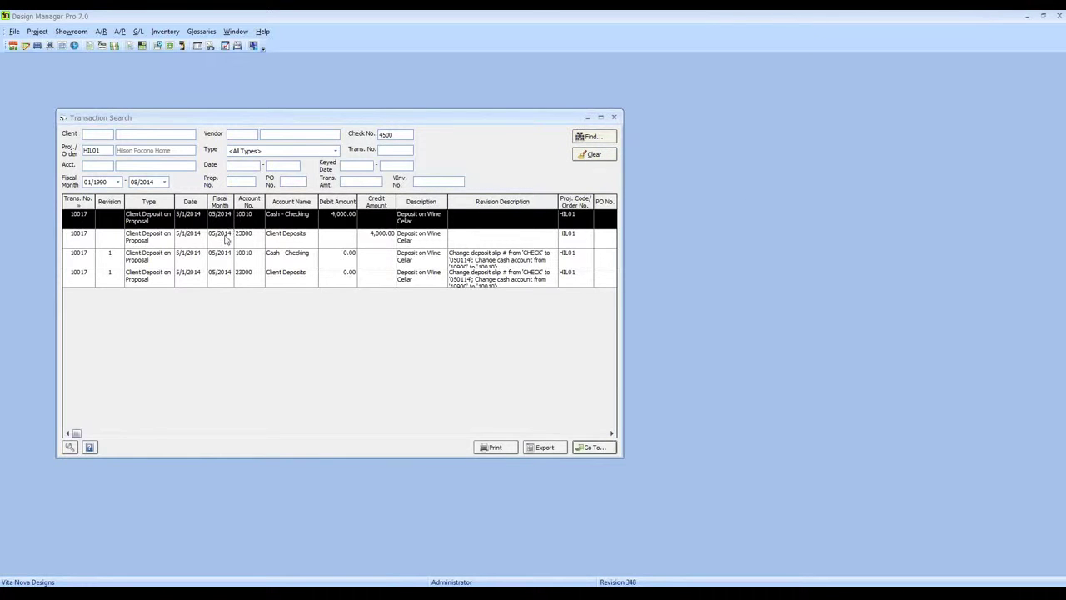
pyautogui.click(242, 261)
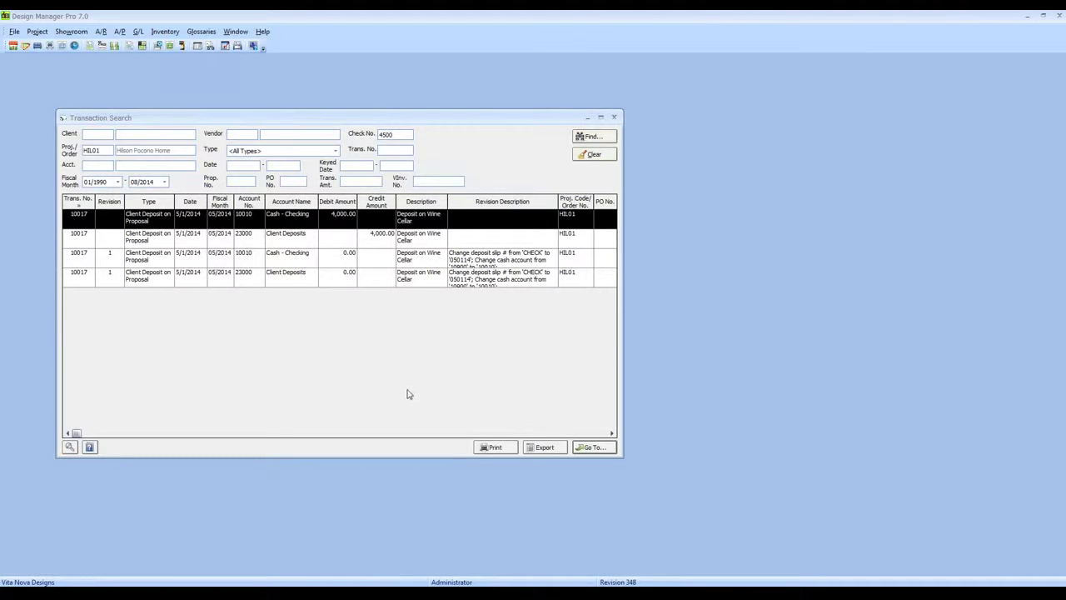
# - Open cash receipt 10017, the 4,000.00 Wine Cellar deposit for HIL01, then return to Transaction Search
pyautogui.click(594, 448)
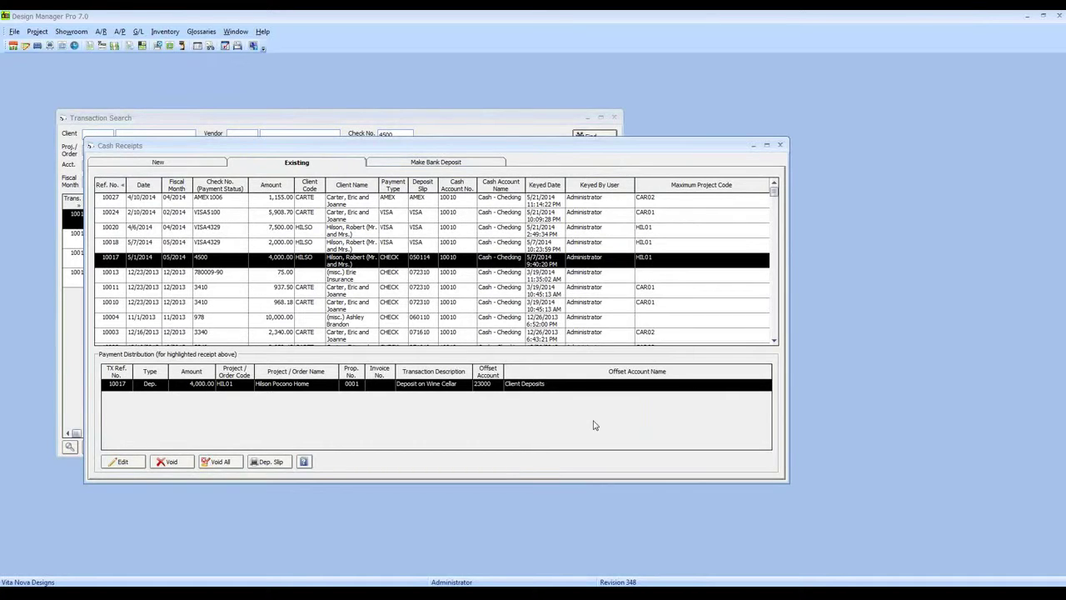
pyautogui.click(389, 131)
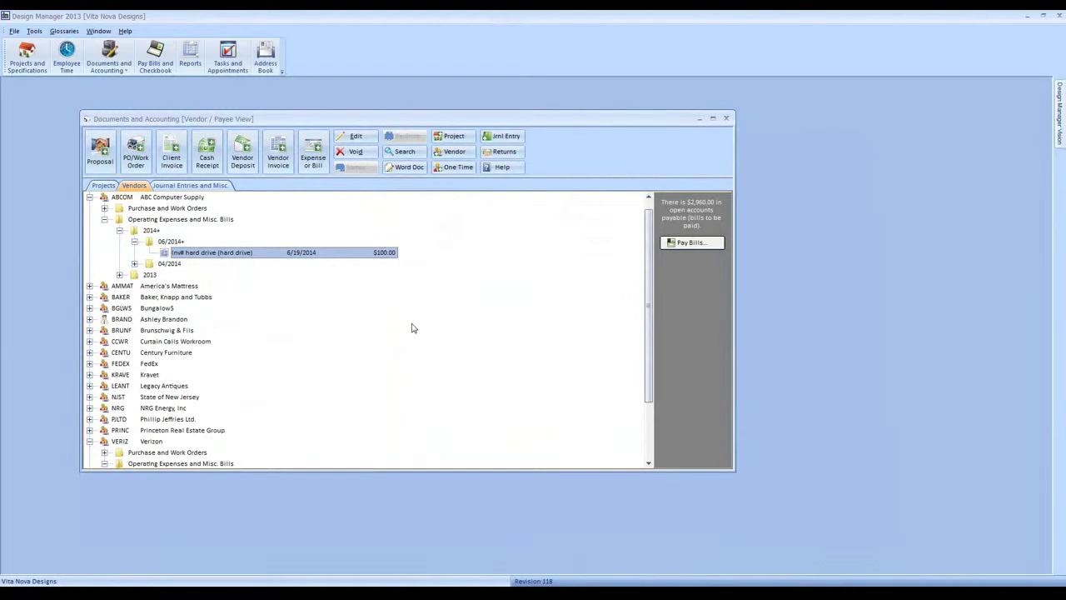
# - From Pay Bills and Checkbook's unpaid bills, select Verizon's 105.00 June 2014 bill and open it in vendor view
pyautogui.click(727, 119)
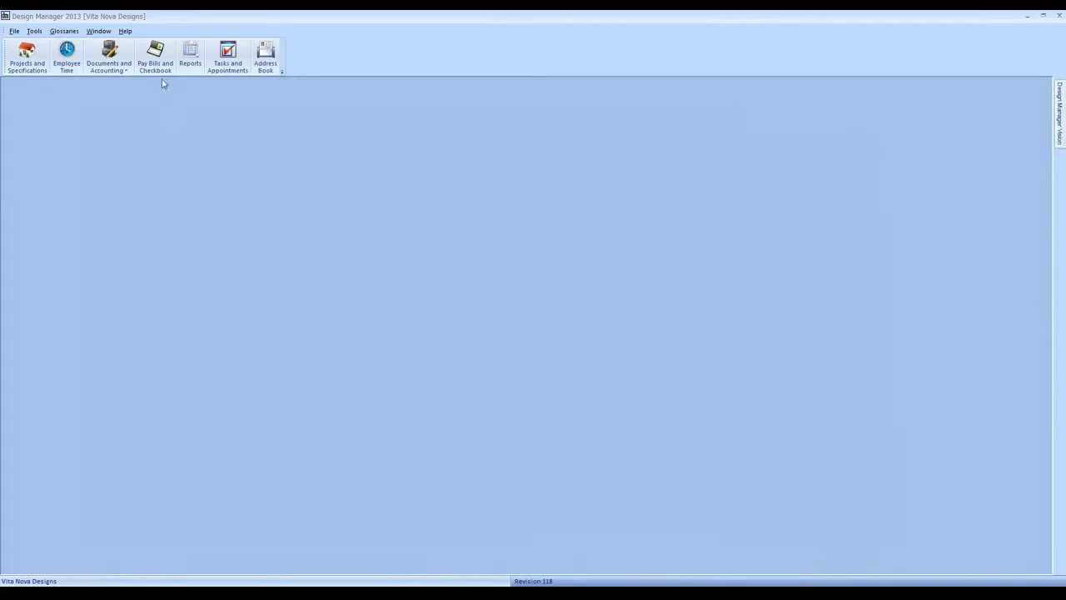
pyautogui.click(156, 58)
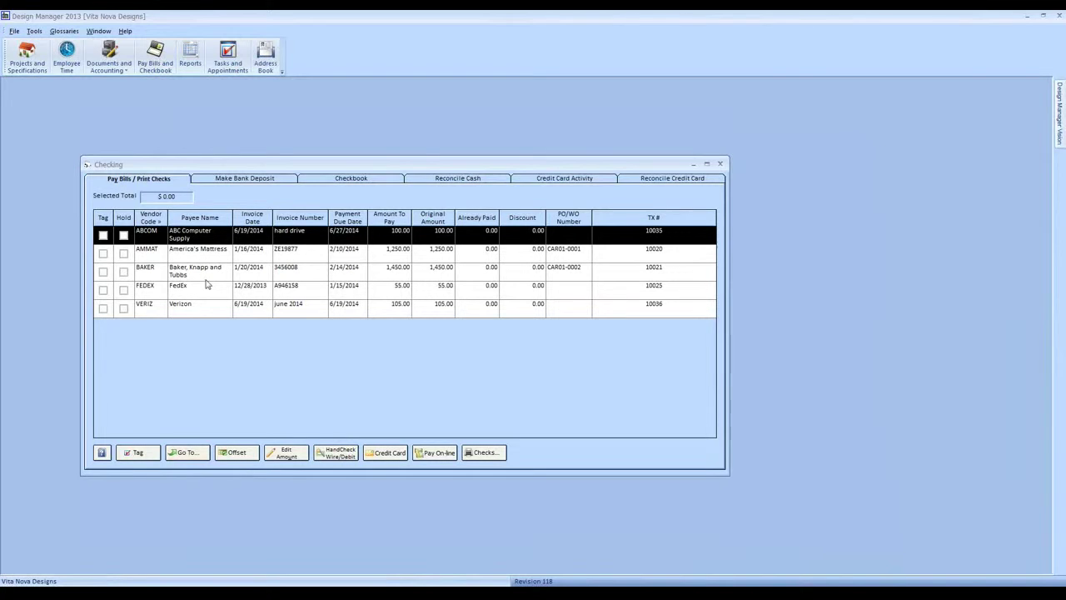
pyautogui.click(191, 255)
pyautogui.click(191, 273)
pyautogui.click(189, 292)
pyautogui.click(198, 310)
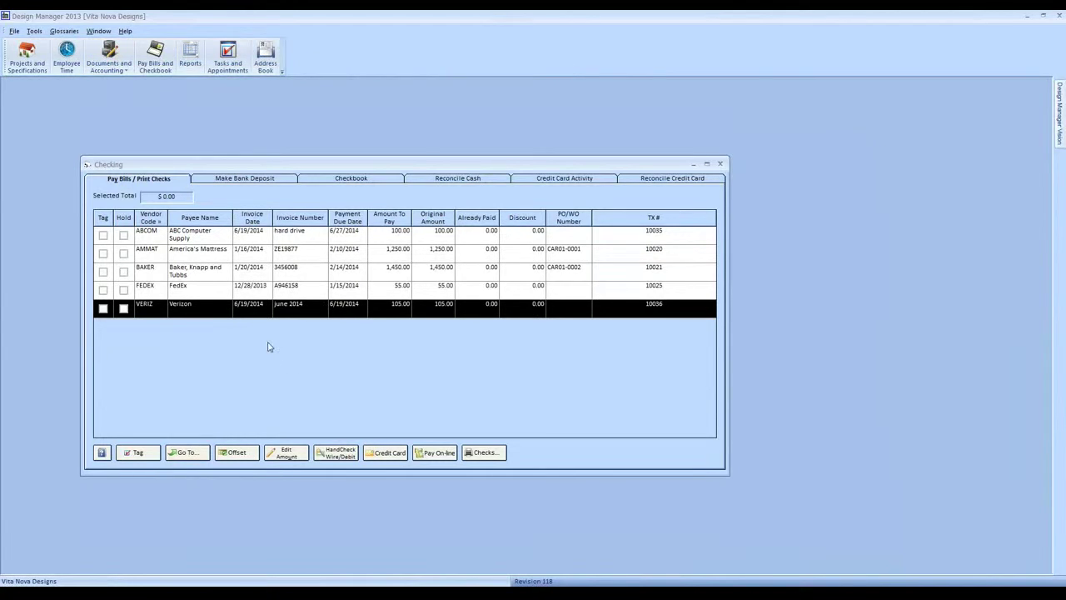
pyautogui.click(186, 453)
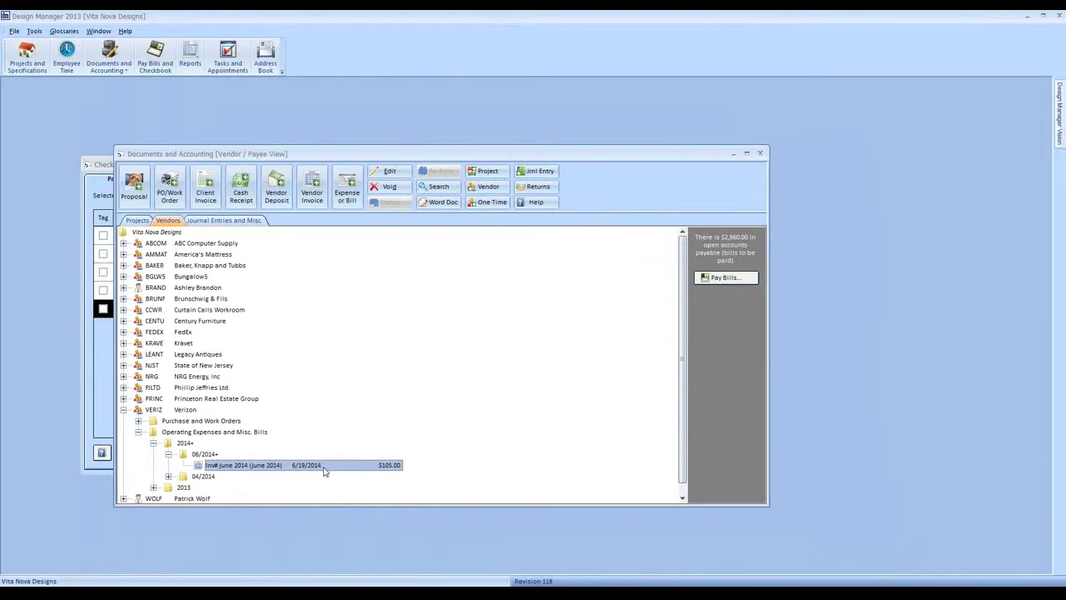
# - Edit the Verizon invoice's Telephone & Internet line from 105.00 to 150.00 and save it
pyautogui.rightClick(325, 470)
pyautogui.click(344, 473)
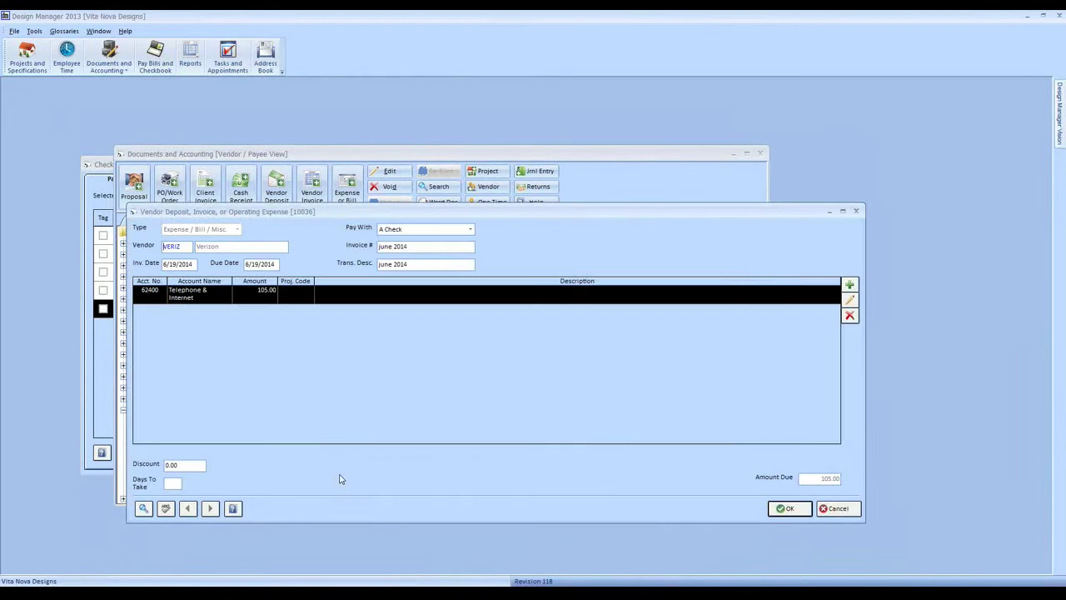
pyautogui.doubleClick(440, 302)
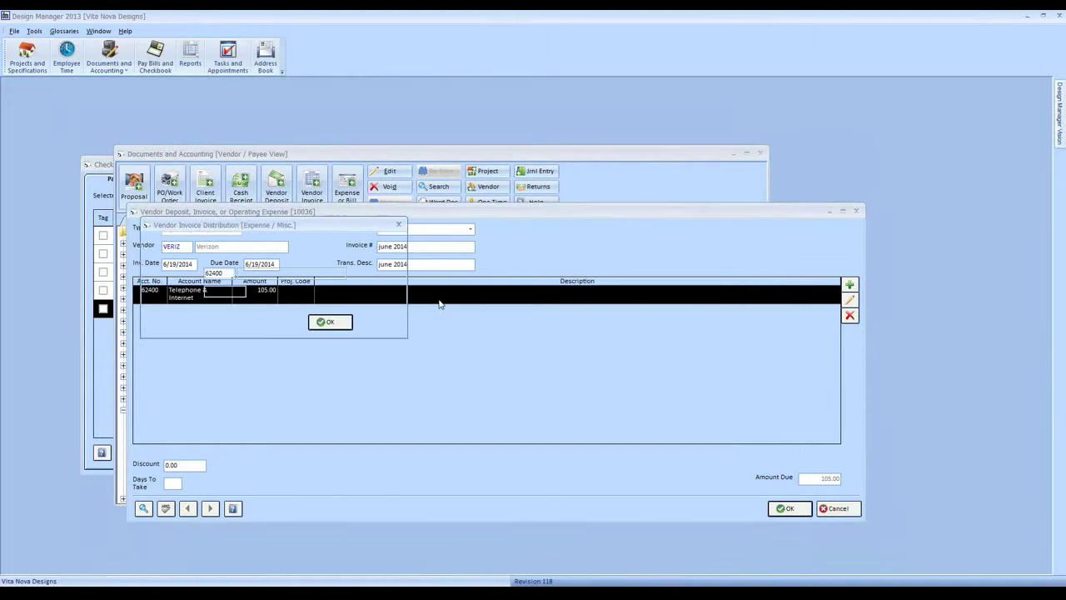
pyautogui.doubleClick(235, 291)
pyautogui.write('150')
pyautogui.press('Return')
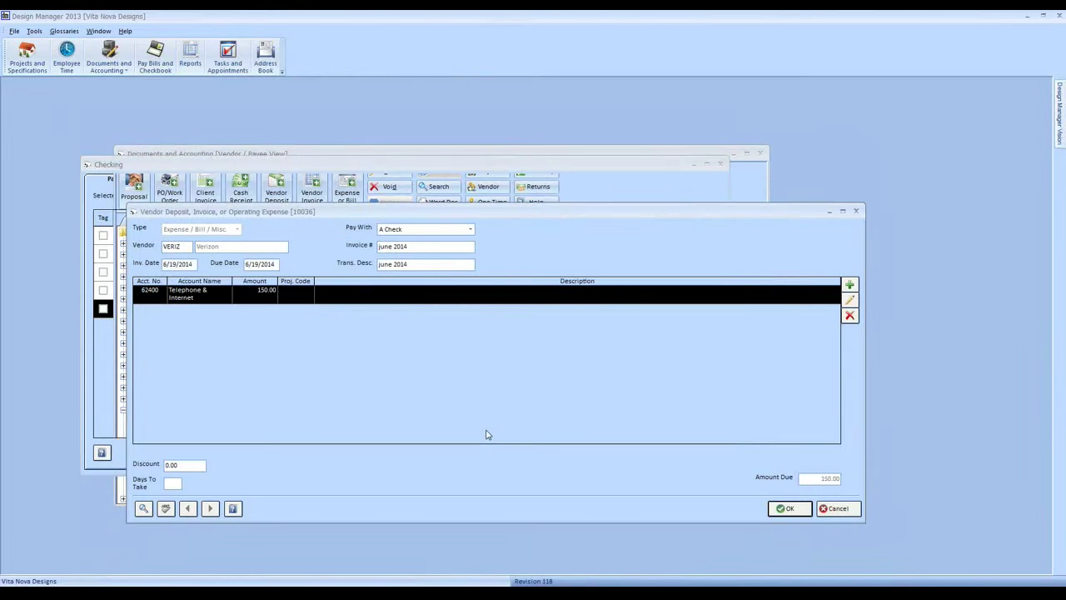
pyautogui.click(788, 508)
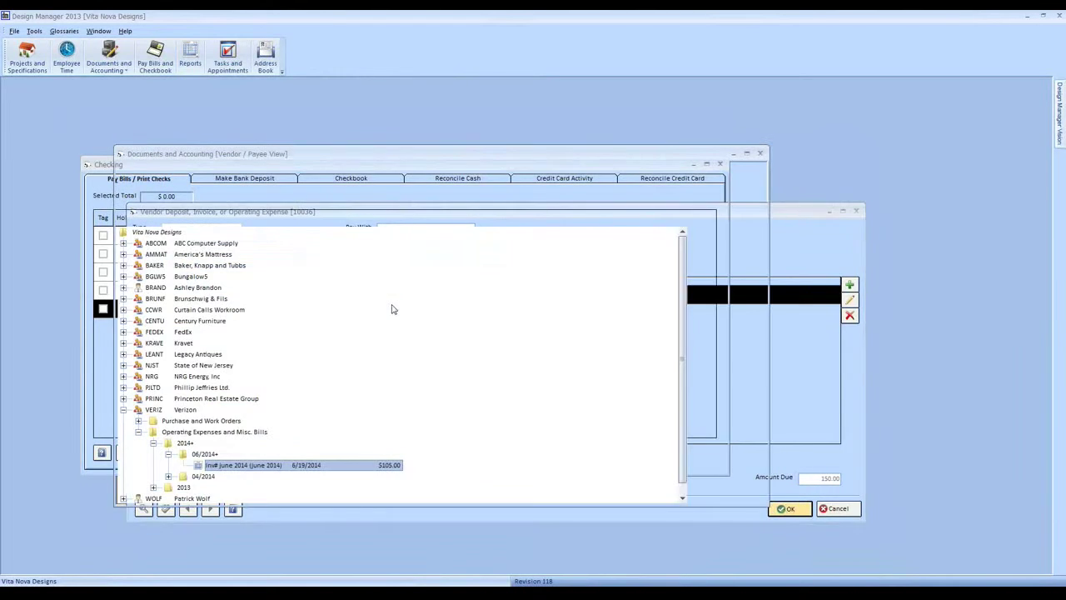
# - Return to the unpaid bills list and select the updated 150.00 Verizon bill
pyautogui.click(107, 188)
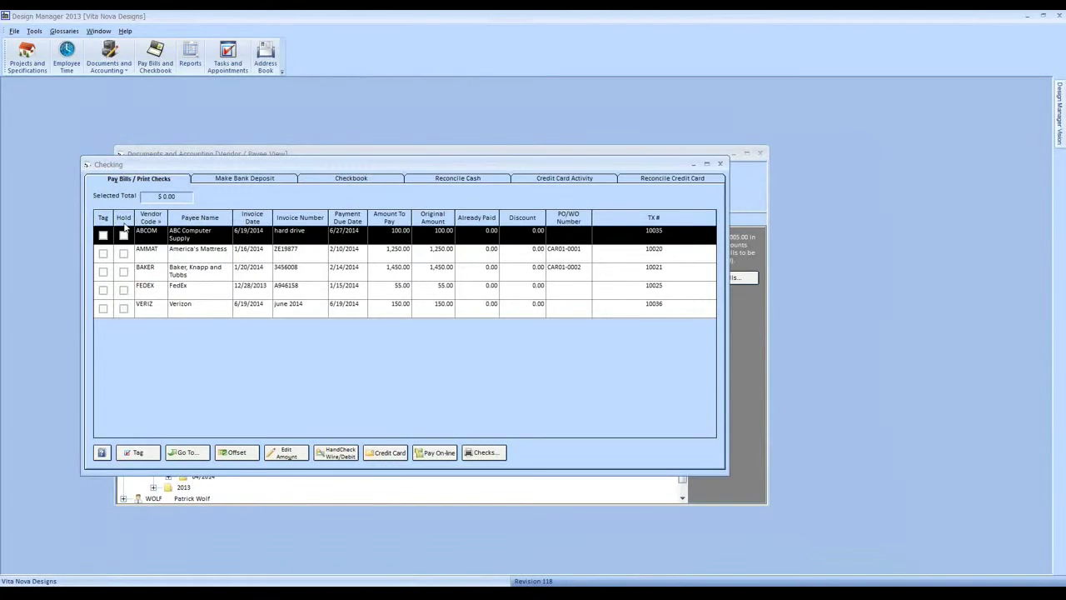
pyautogui.click(225, 307)
pyautogui.click(435, 308)
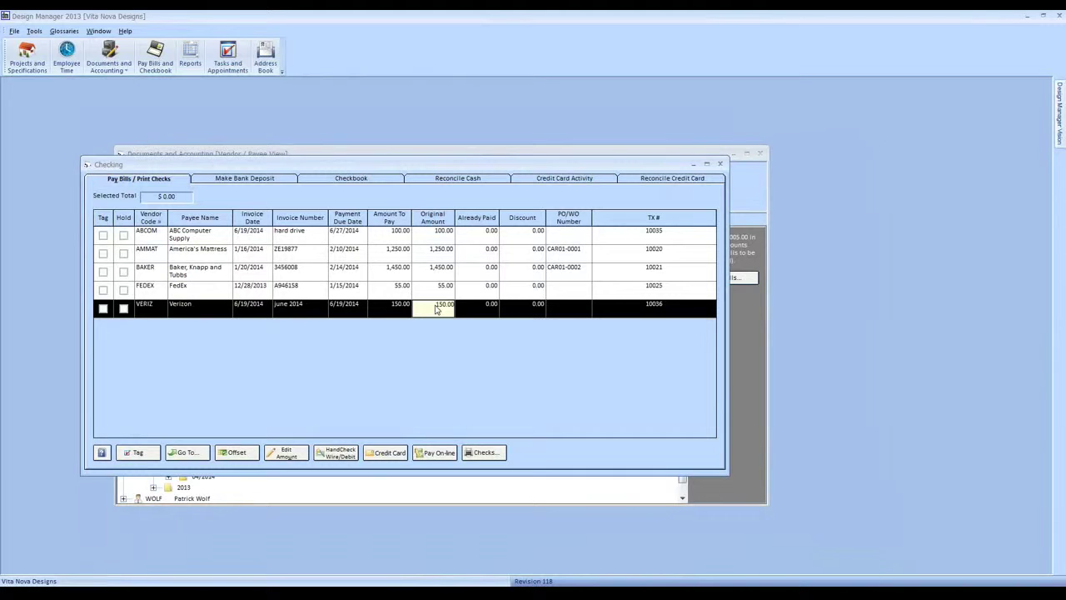
# - Show May 2014 credit card activity and open Century Furniture's 2,950.00 charge invoice
pyautogui.click(557, 178)
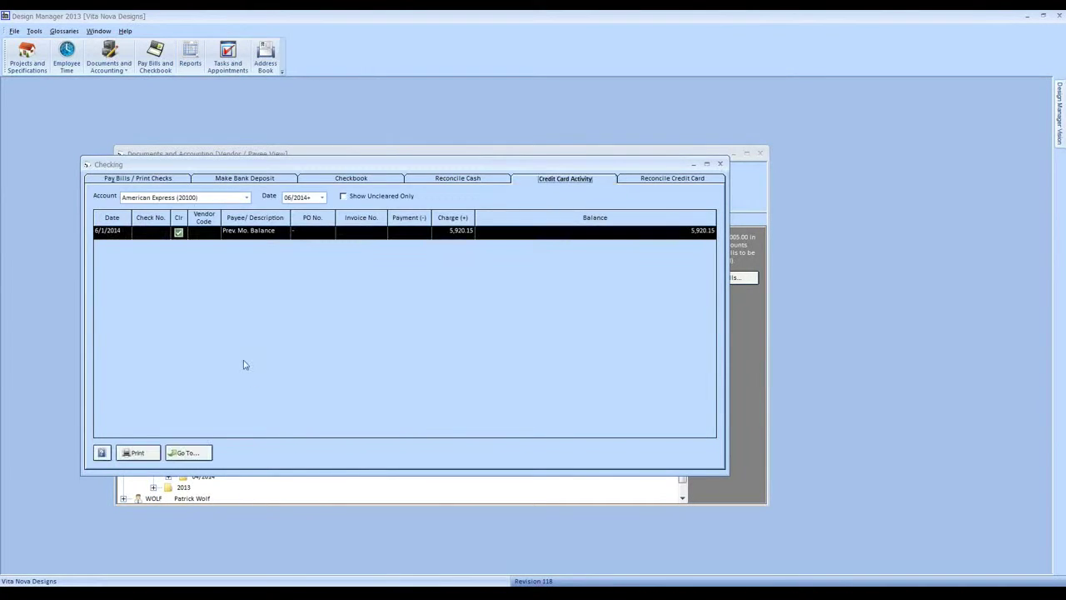
pyautogui.click(322, 196)
pyautogui.click(298, 248)
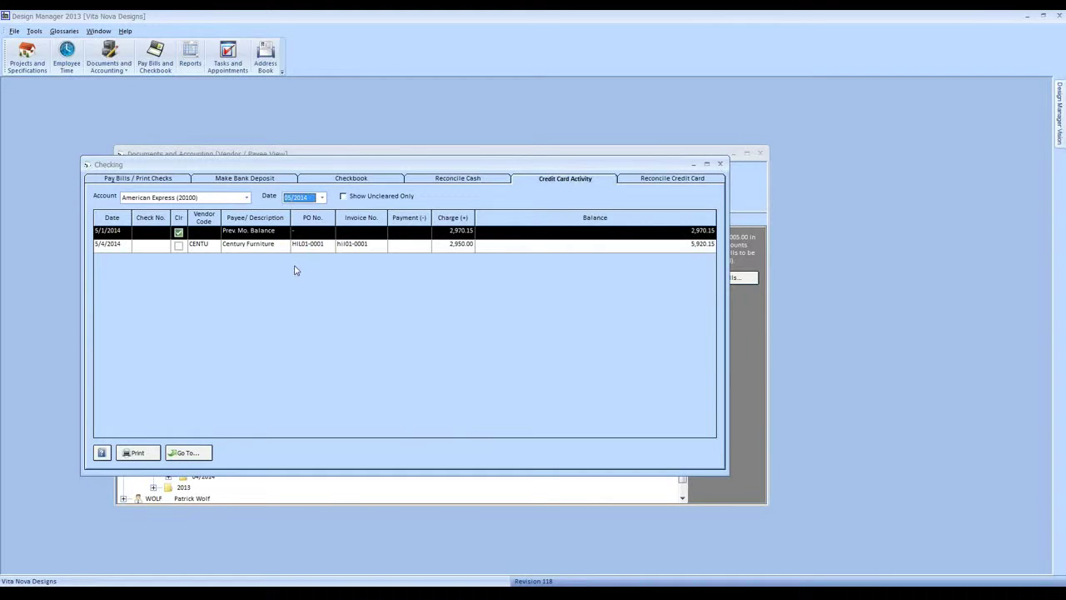
pyautogui.click(260, 250)
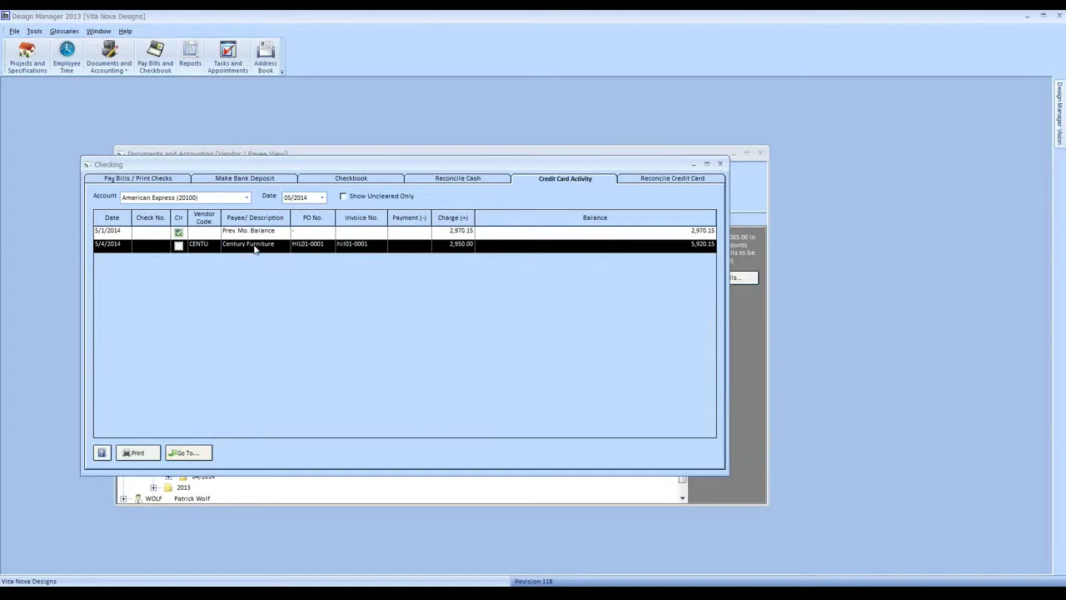
pyautogui.click(188, 454)
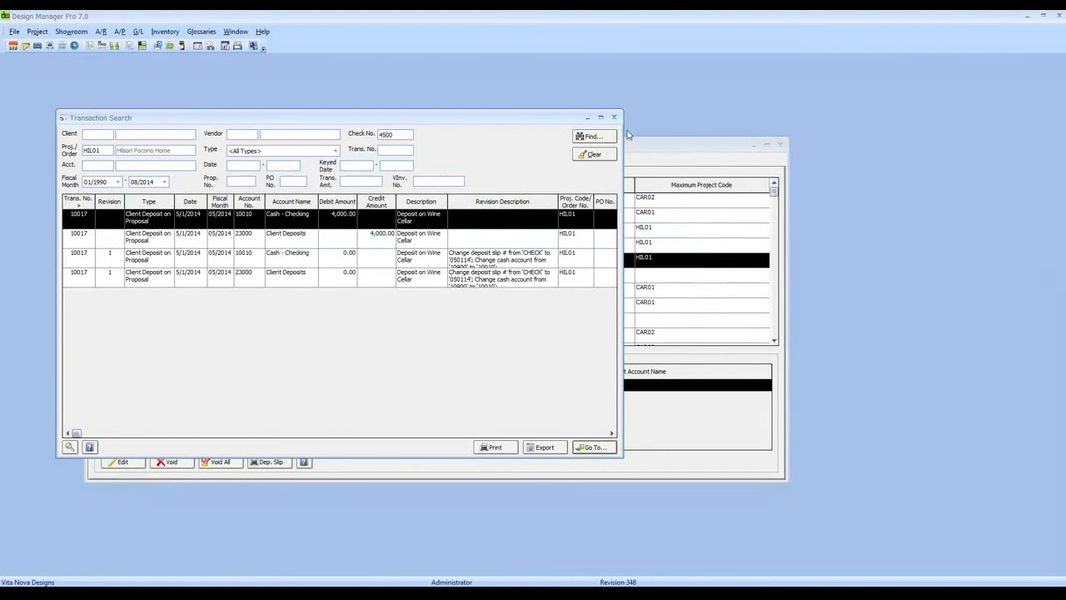
# - Close Cash Receipts and open the Checking window from the A/P menu
pyautogui.click(614, 118)
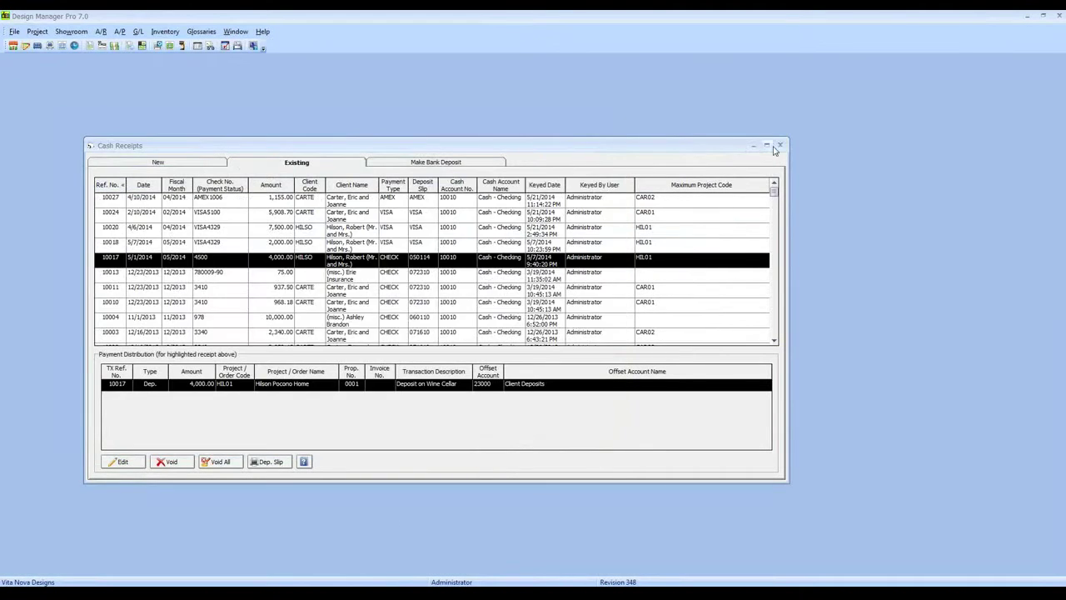
pyautogui.click(780, 146)
pyautogui.click(119, 31)
pyautogui.click(141, 54)
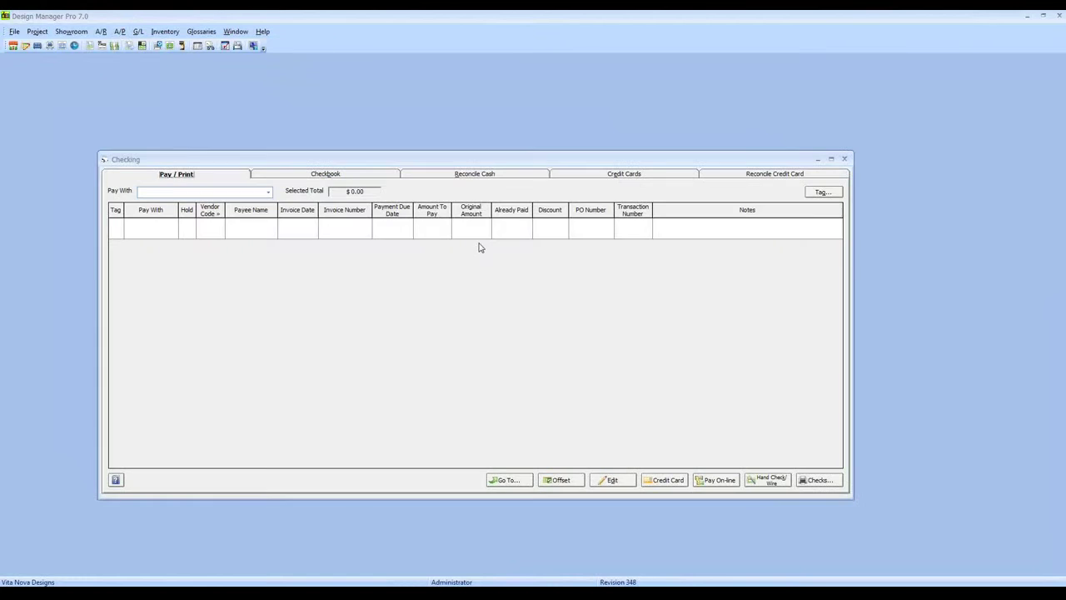
# - Show May 2014 American Express activity and open the Century Furniture charge's invoice
pyautogui.click(647, 175)
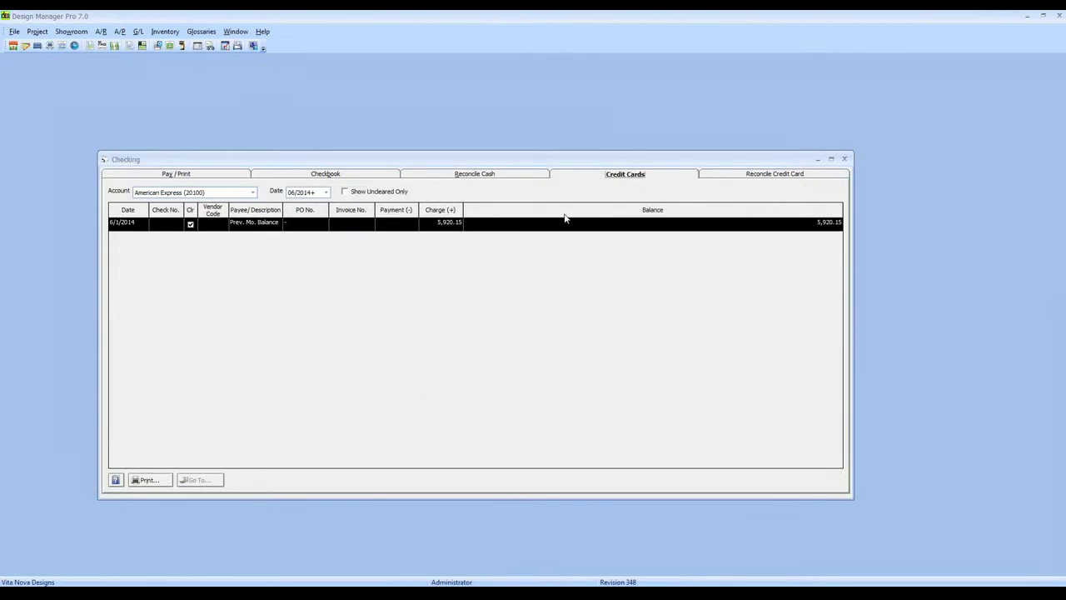
pyautogui.click(326, 192)
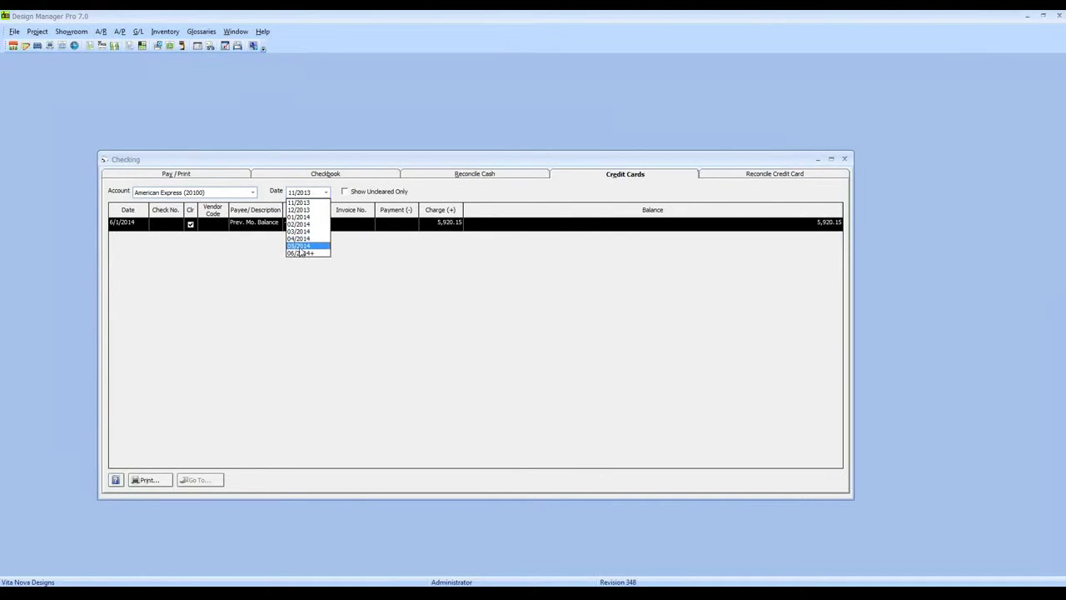
pyautogui.click(301, 247)
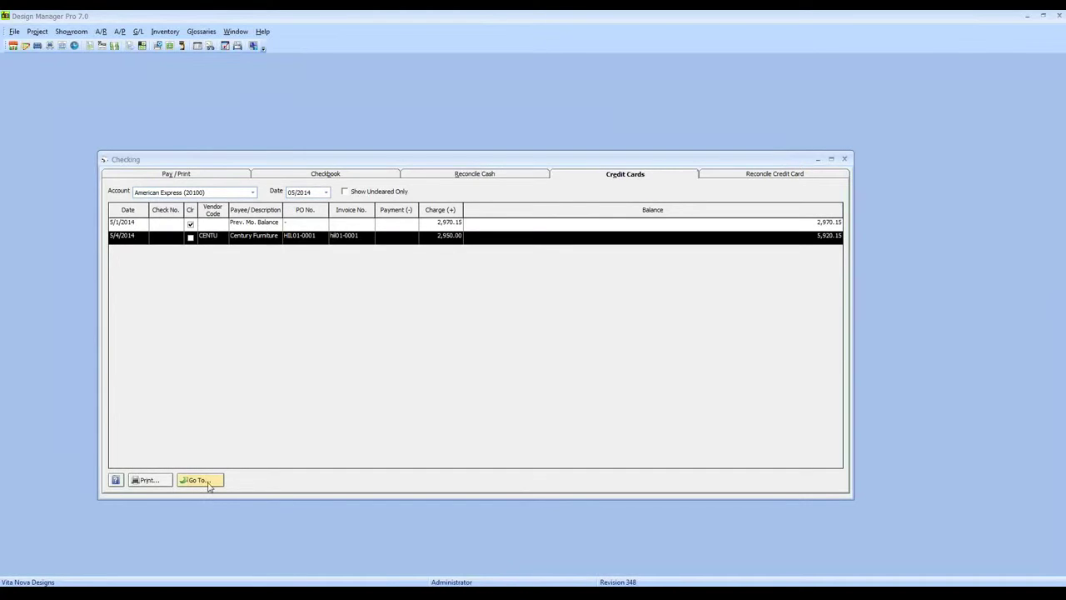
pyautogui.click(209, 487)
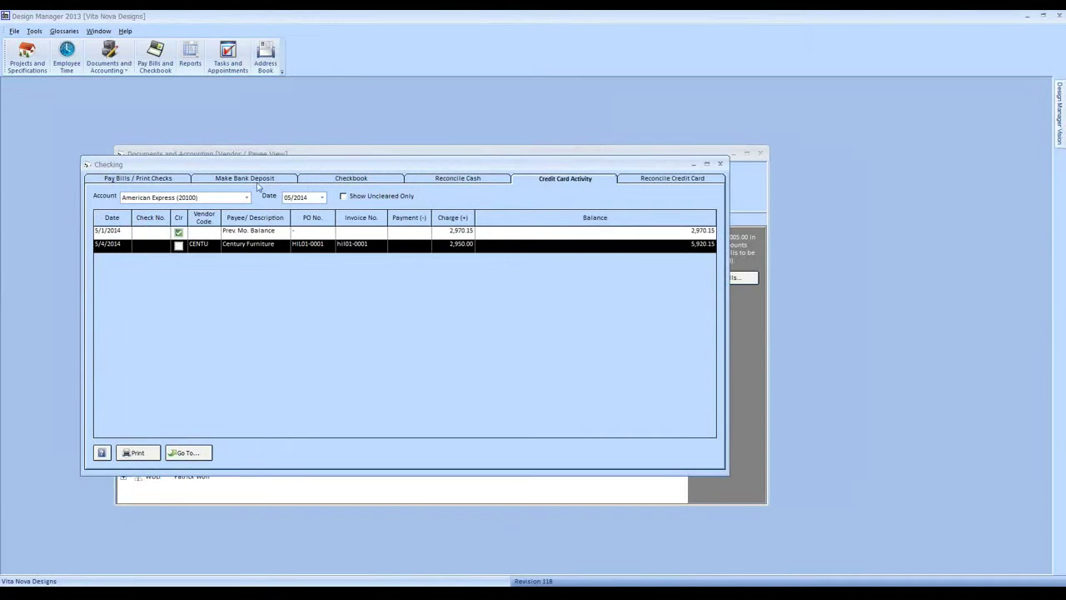
# - Show the December 2013 checkbook for 10010 Cash - Checking and select deposit slip 071610
pyautogui.click(342, 180)
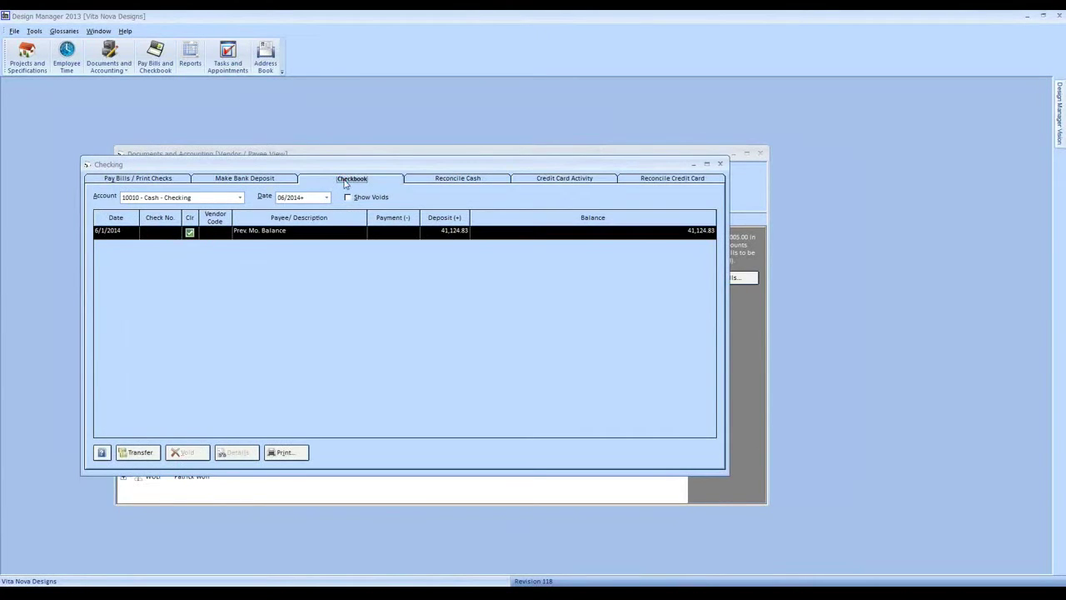
pyautogui.click(326, 198)
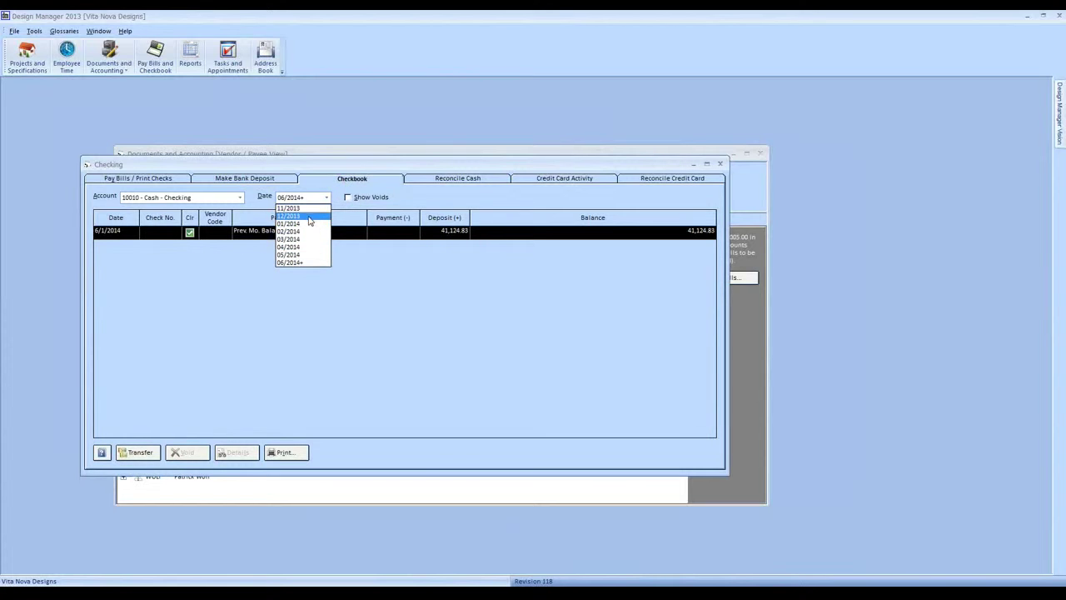
pyautogui.click(309, 217)
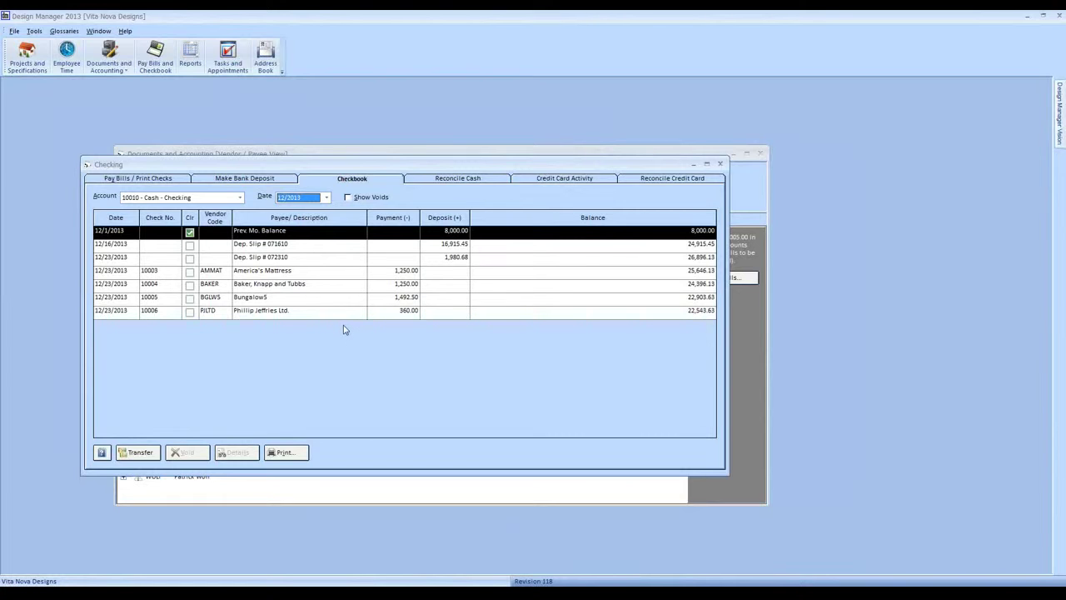
pyautogui.click(303, 246)
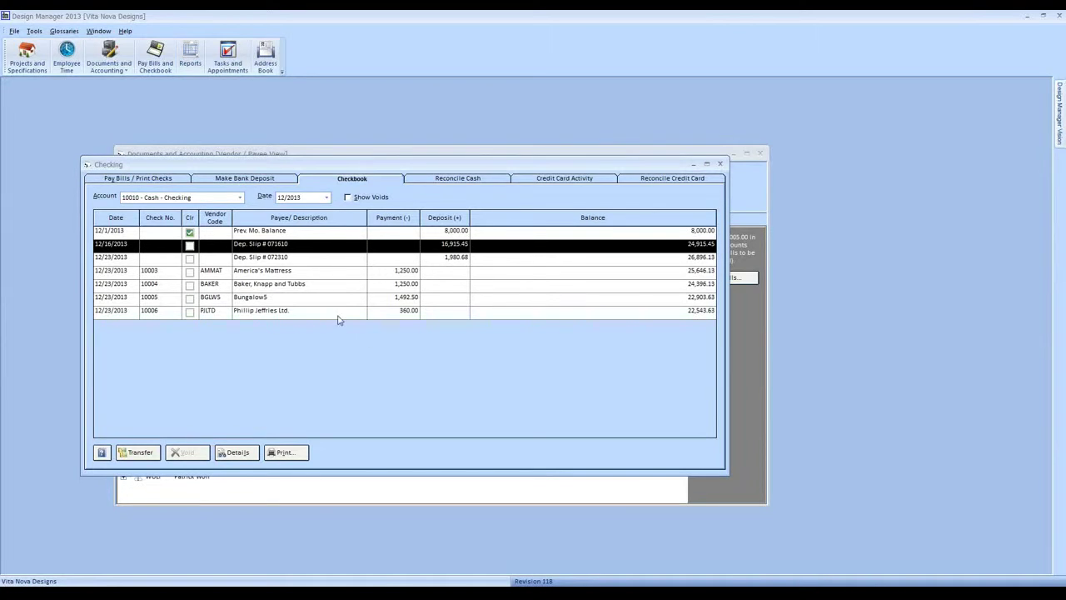
# - Open deposit slip 071610's details and compare the deposits behind client checks 3320 and 3340
pyautogui.click(237, 454)
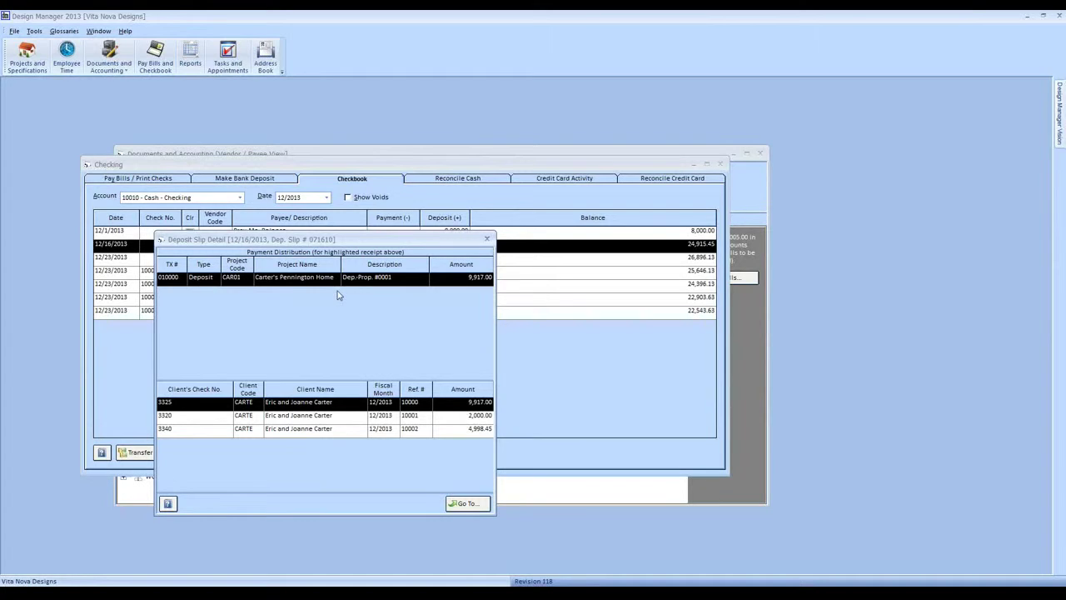
pyautogui.click(305, 416)
pyautogui.click(305, 426)
pyautogui.click(305, 416)
pyautogui.click(308, 403)
pyautogui.click(314, 419)
pyautogui.click(315, 428)
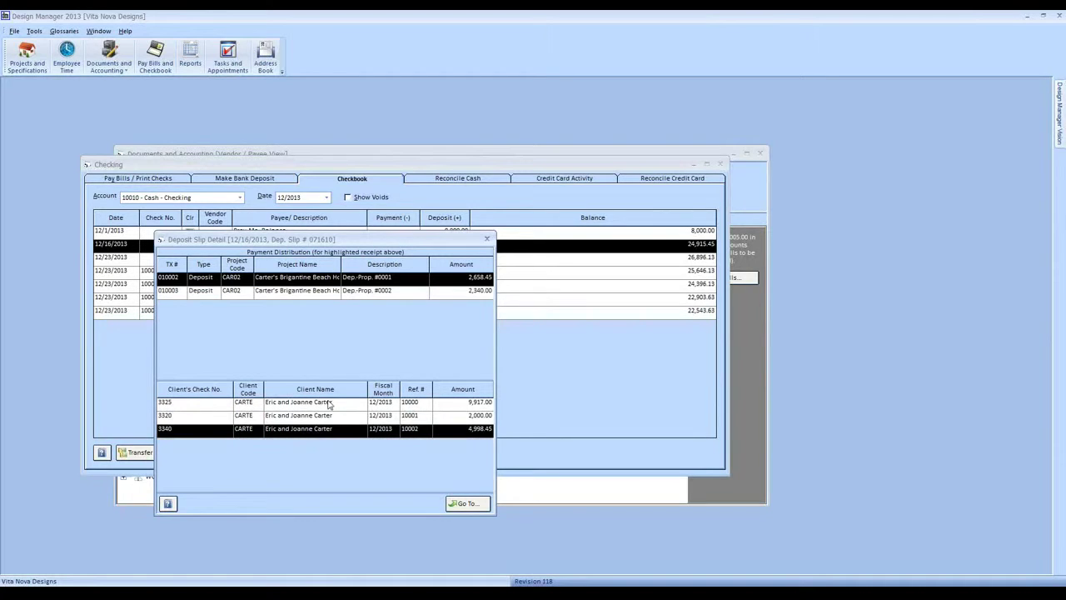
pyautogui.click(305, 415)
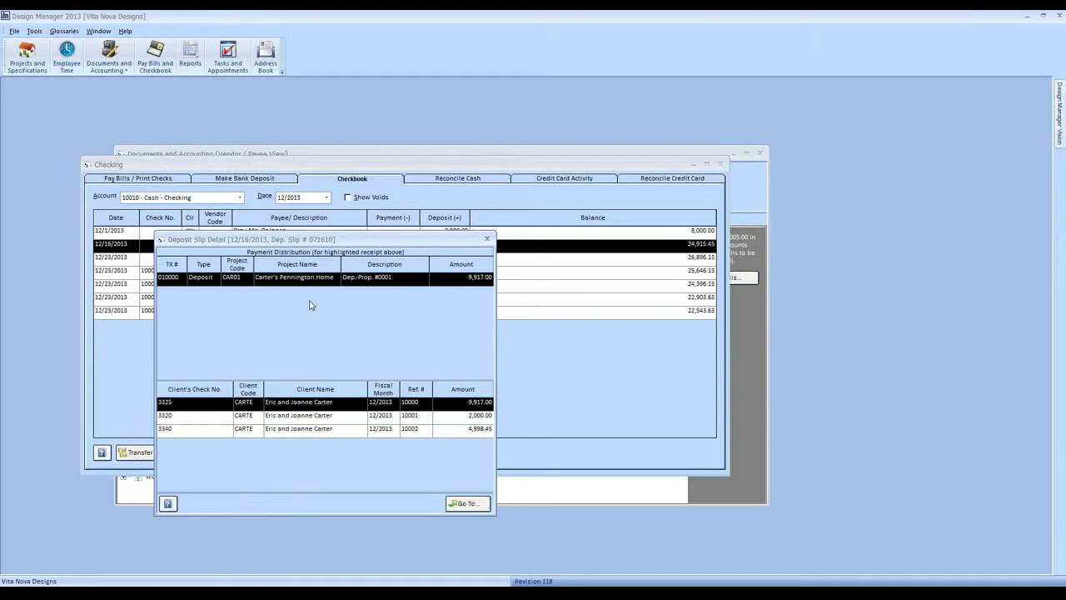
pyautogui.click(330, 415)
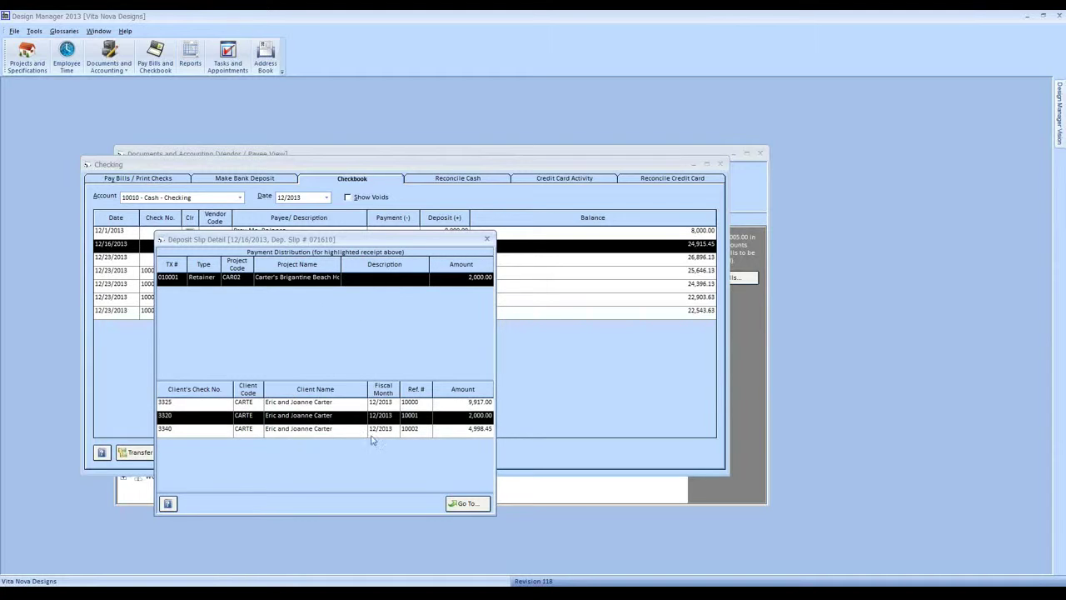
# - View check 3320's retainer in Project View, close both windows, and select check 10003
pyautogui.click(468, 505)
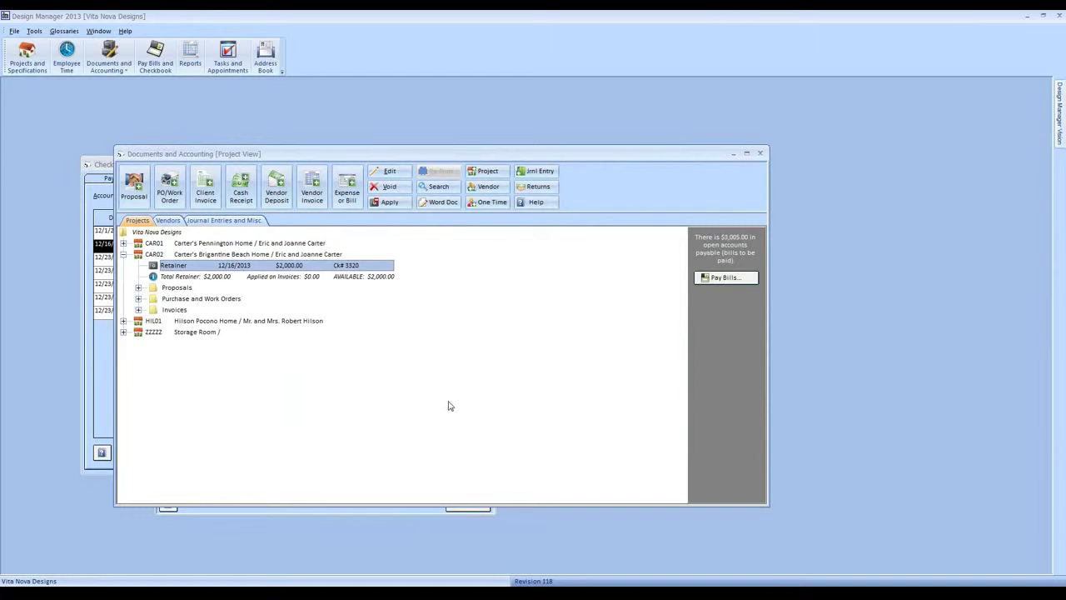
pyautogui.click(760, 155)
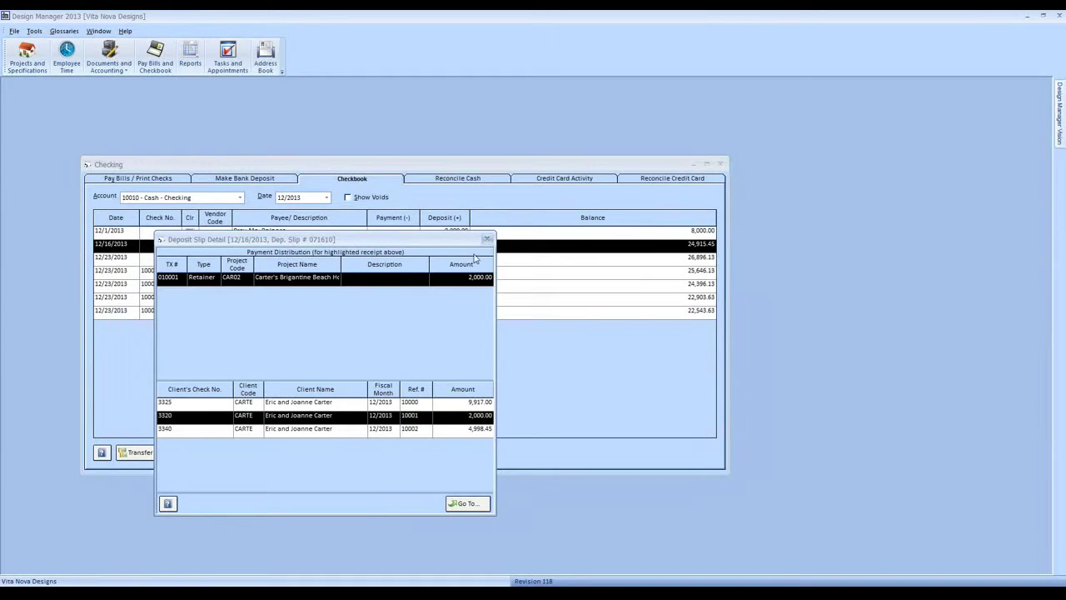
pyautogui.click(489, 238)
pyautogui.click(317, 275)
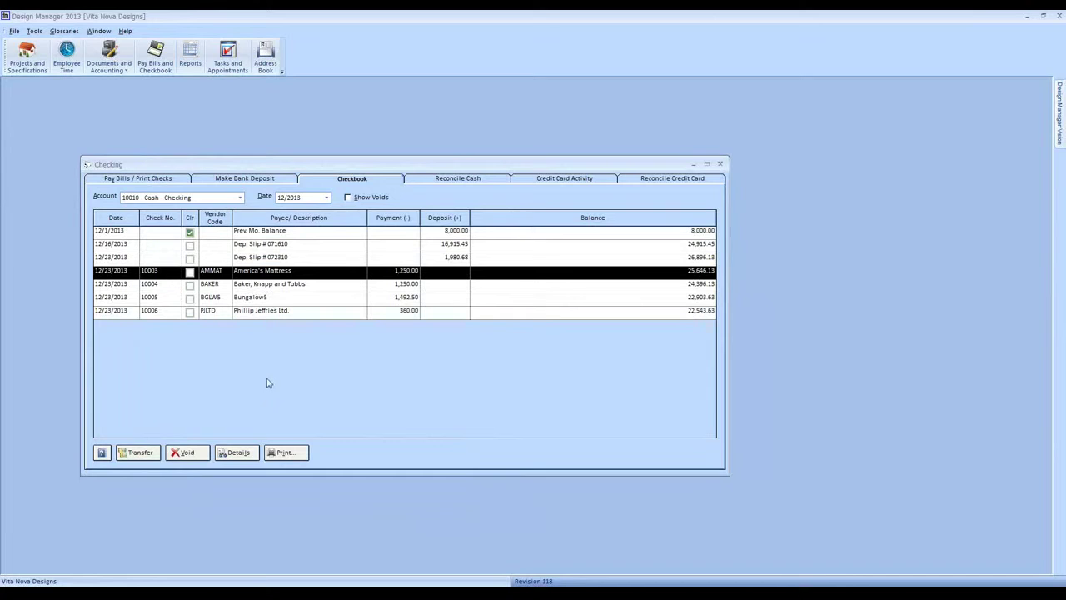
pyautogui.click(238, 453)
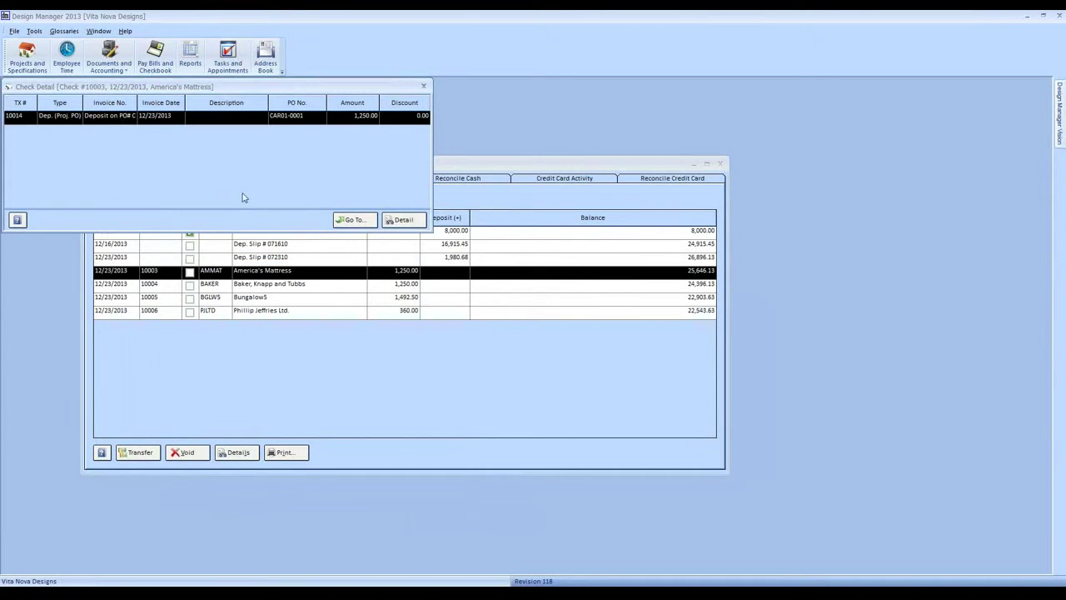
pyautogui.click(402, 220)
pyautogui.moveTo(314, 100); pyautogui.dragTo(427, 191)
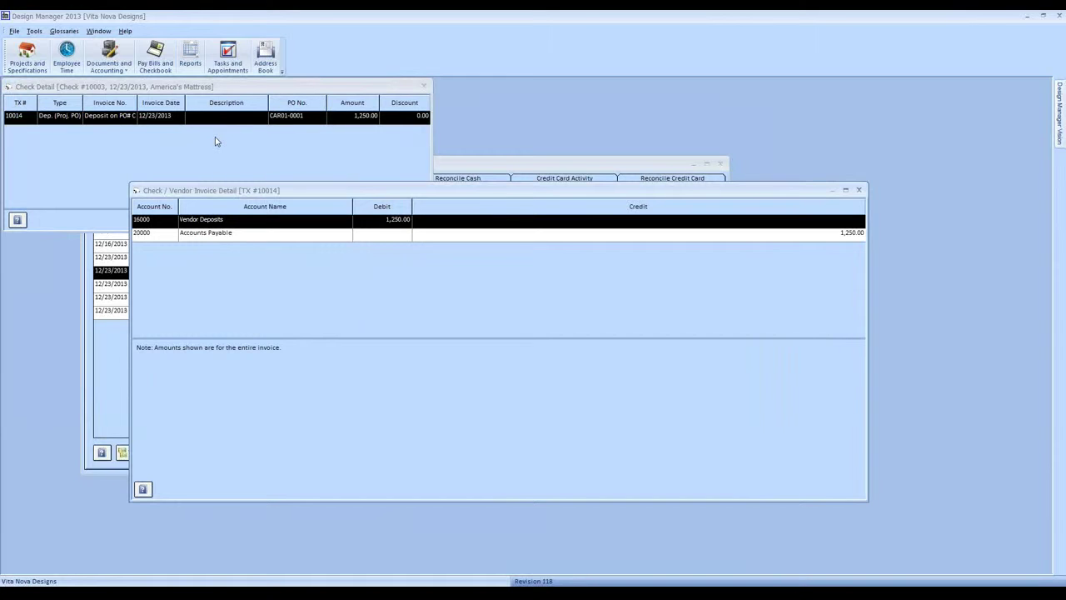
pyautogui.click(212, 232)
pyautogui.click(215, 224)
pyautogui.click(858, 190)
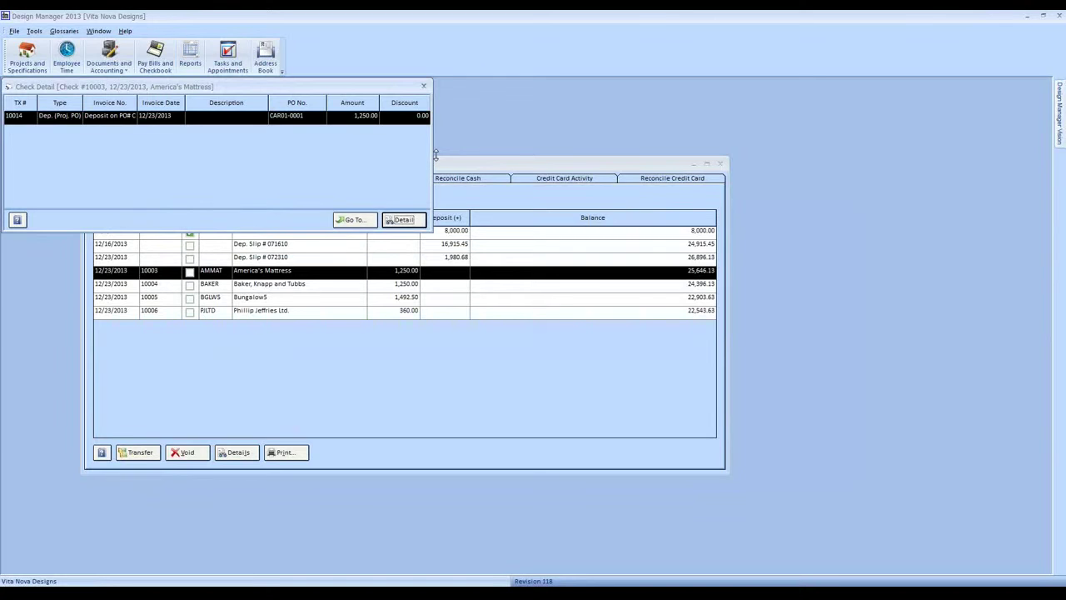
pyautogui.click(425, 86)
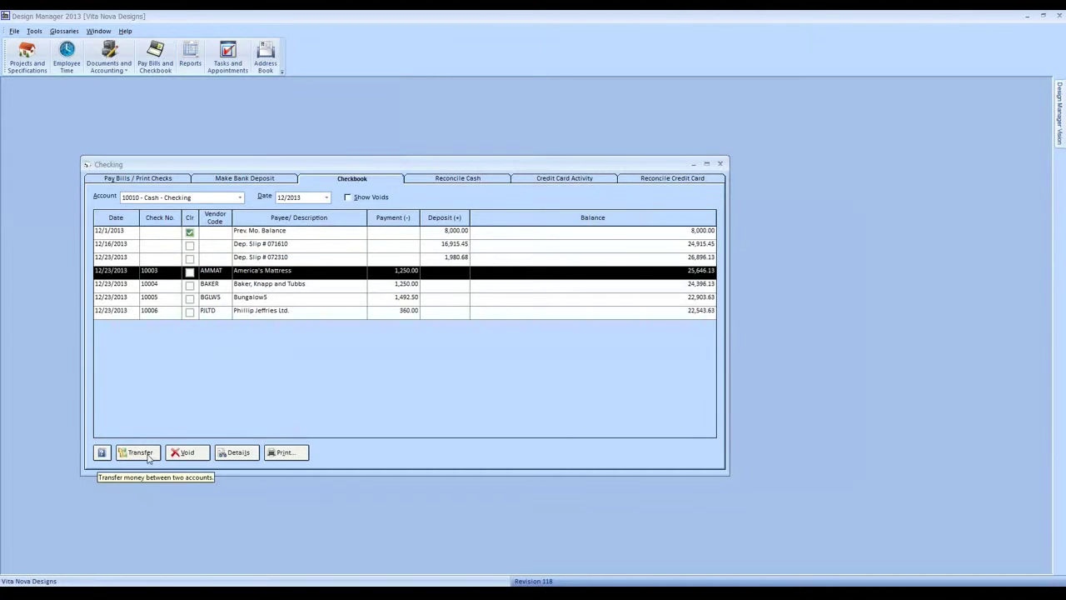
# - Transfer 1,000.00 from Cash - Checking to 10020 - Money Market
pyautogui.click(148, 457)
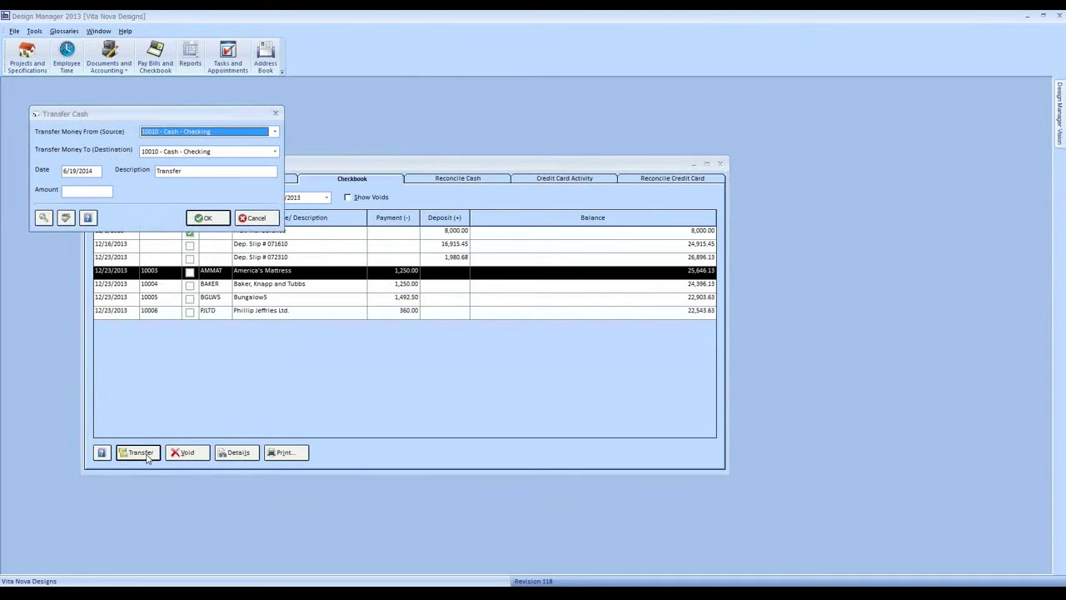
pyautogui.moveTo(150, 114); pyautogui.dragTo(427, 248)
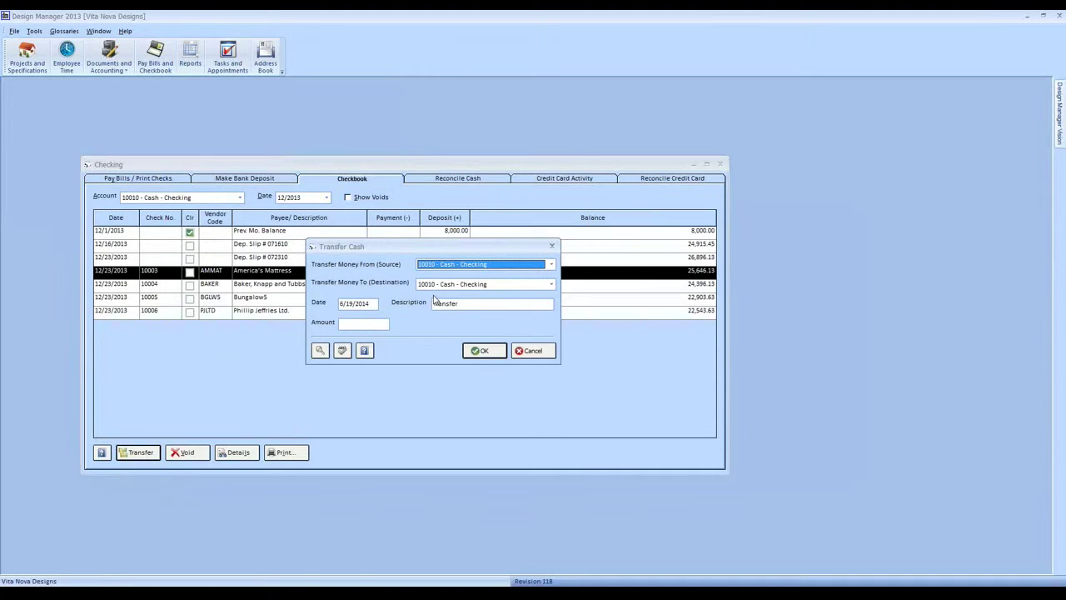
pyautogui.click(373, 324)
pyautogui.write('1000')
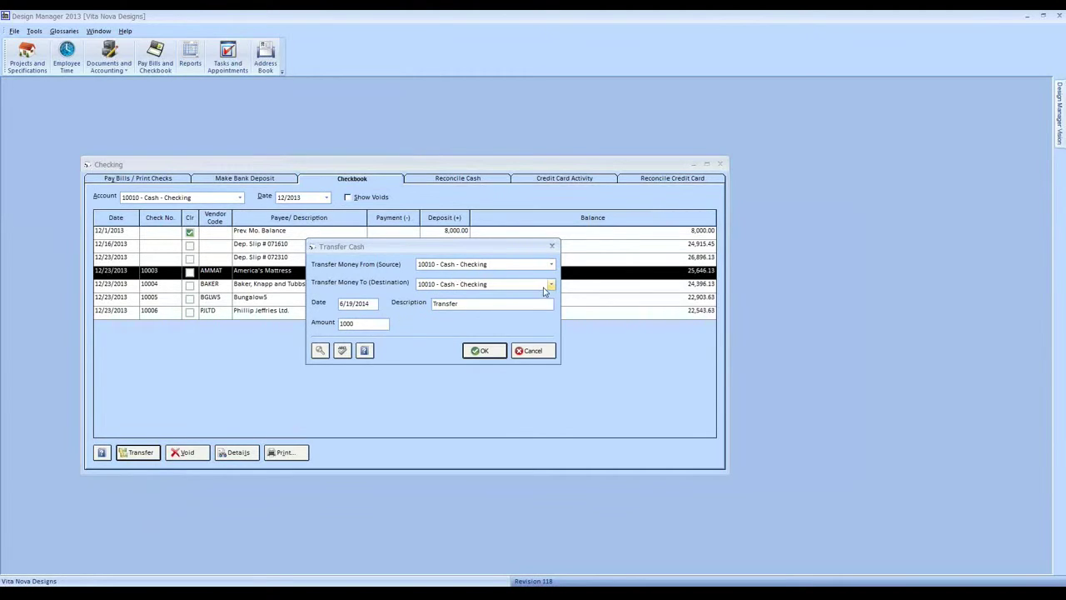
pyautogui.click(545, 289)
pyautogui.click(508, 308)
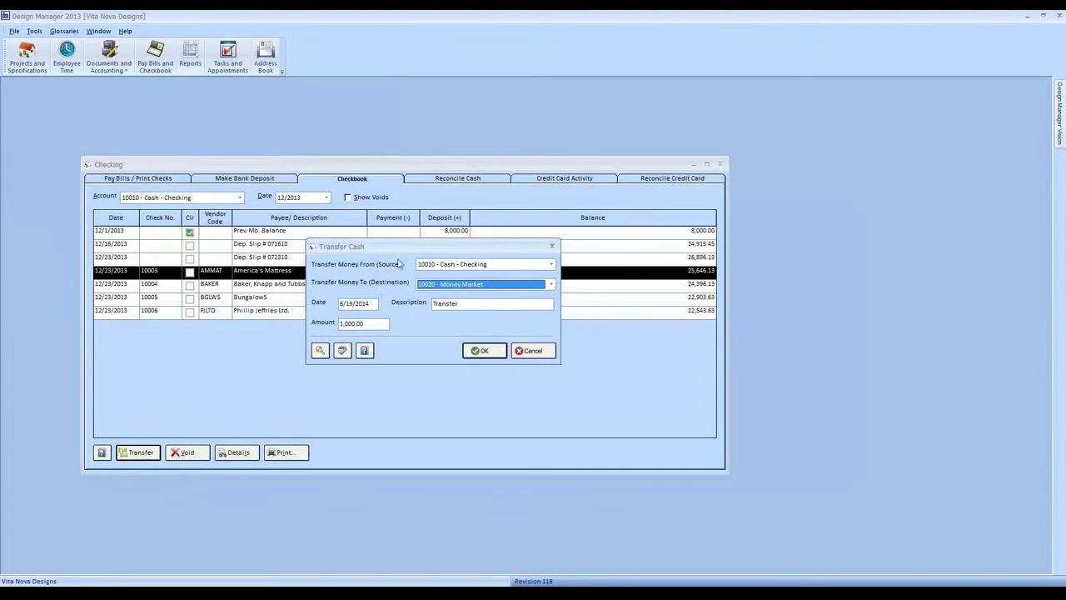
pyautogui.click(478, 350)
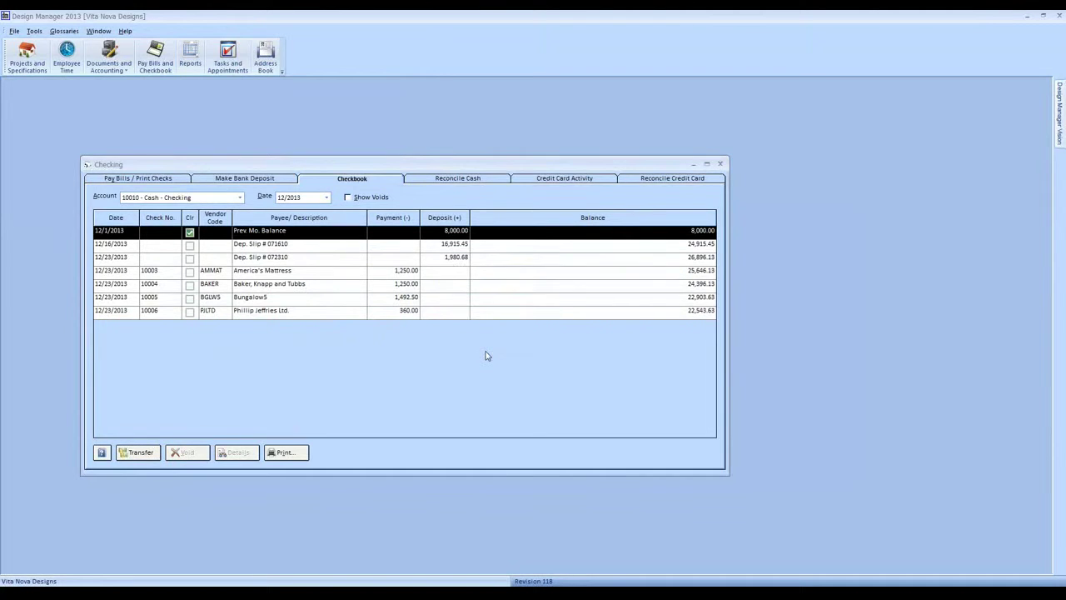
# - Verify the 6/19/2014 transfer in both June 2014 registers, then go to Reconcile Cash
pyautogui.click(300, 197)
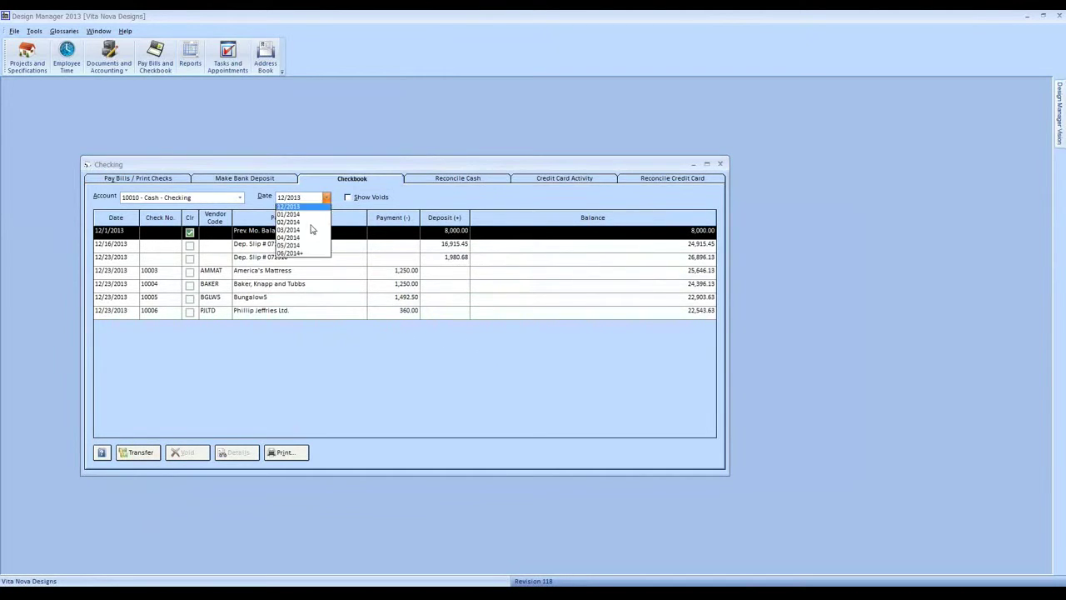
pyautogui.click(302, 261)
pyautogui.click(288, 249)
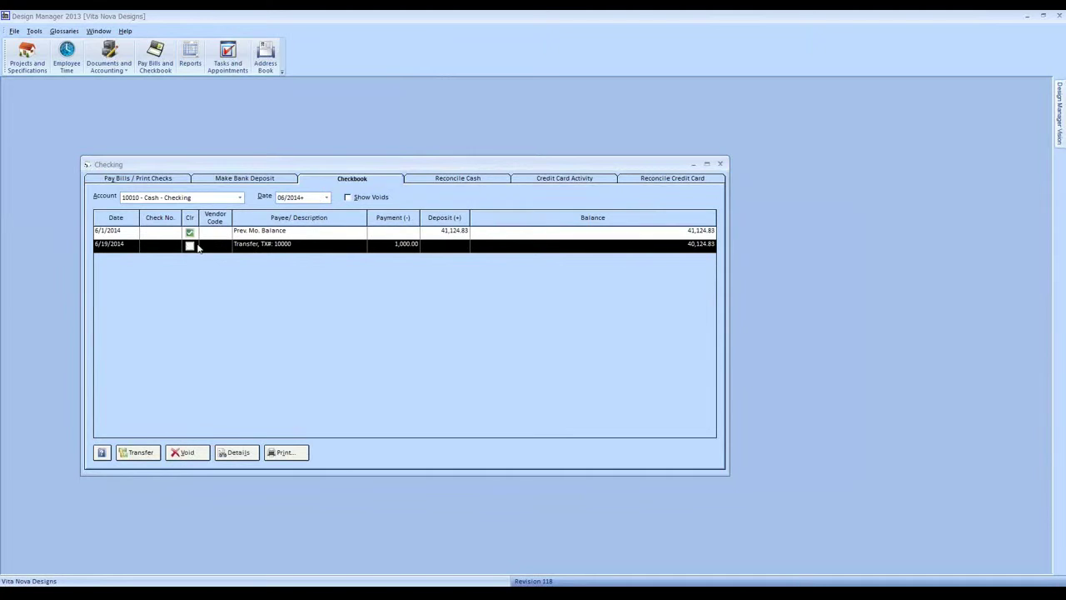
pyautogui.click(240, 198)
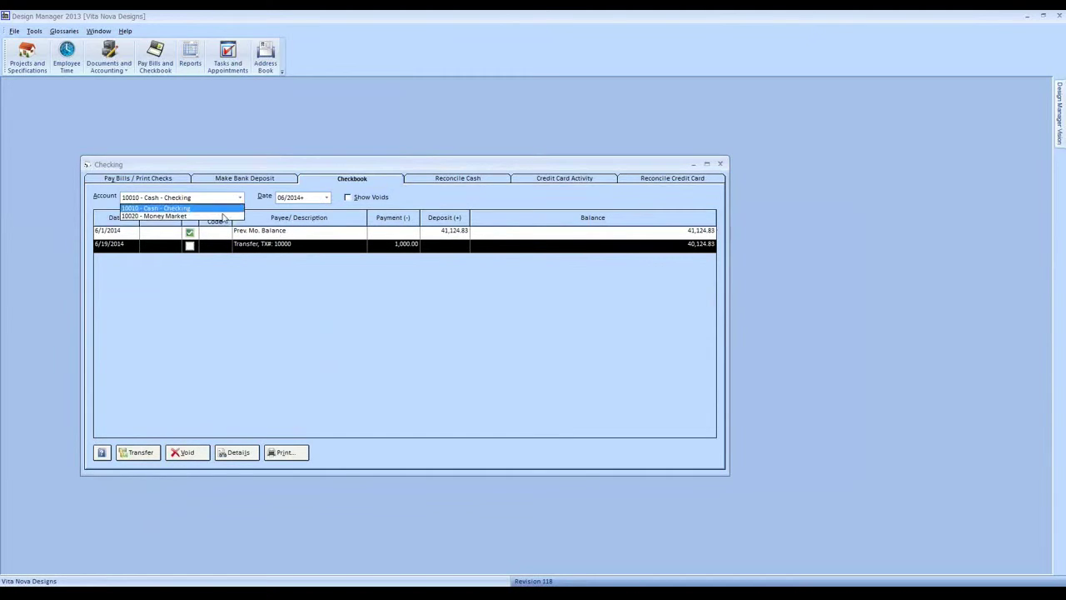
pyautogui.click(159, 214)
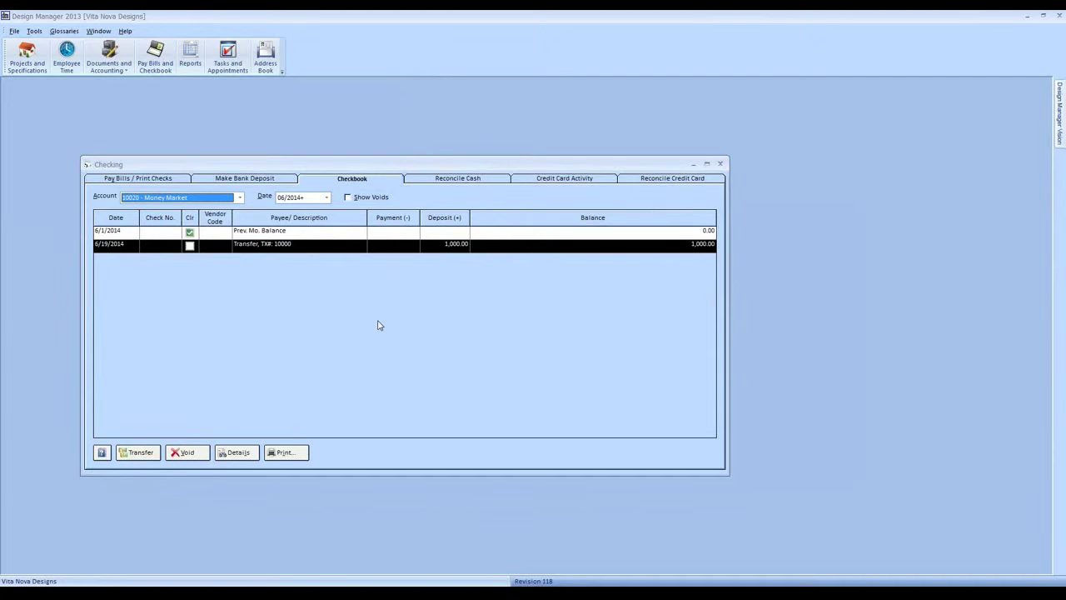
pyautogui.click(439, 180)
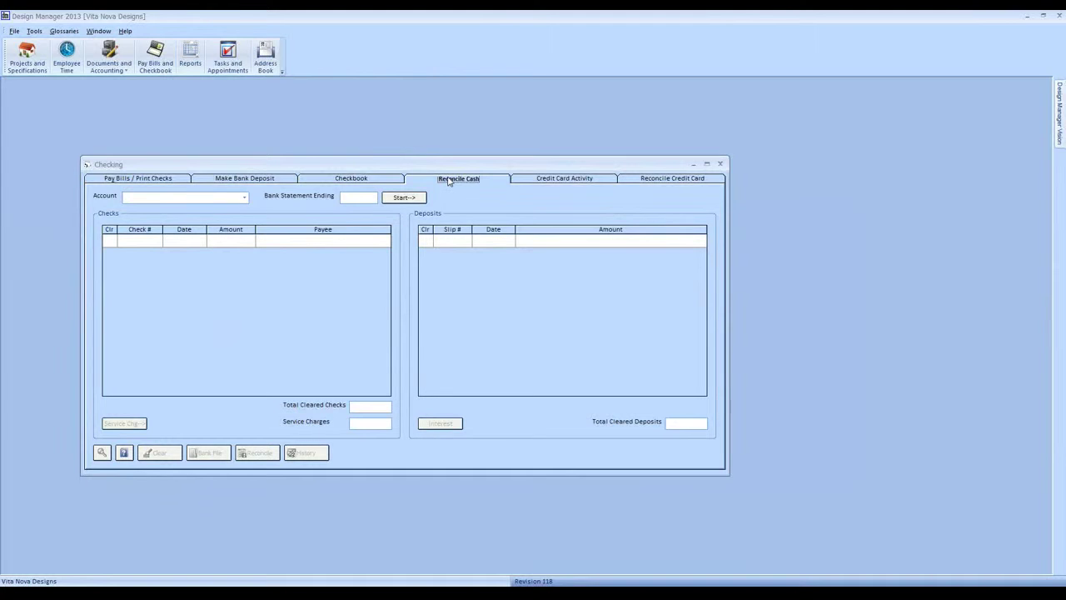
# - Reconcile 10010 - Cash - Checking against a 6/30 bank statement ending date
pyautogui.click(243, 197)
pyautogui.click(237, 211)
pyautogui.click(369, 198)
pyautogui.write('6/')
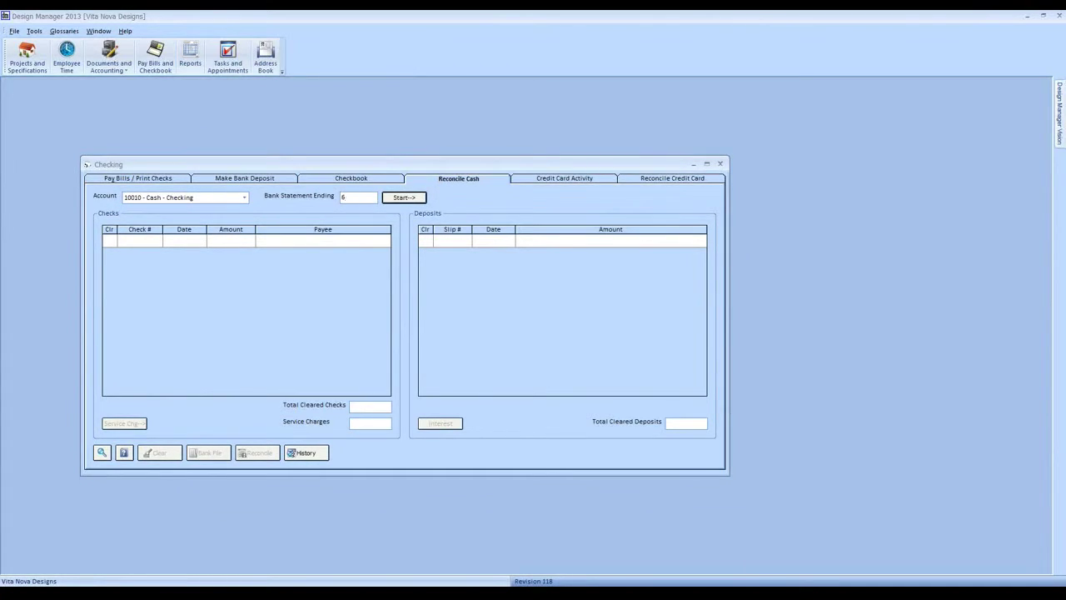
pyautogui.write('30')
pyautogui.press('Tab')
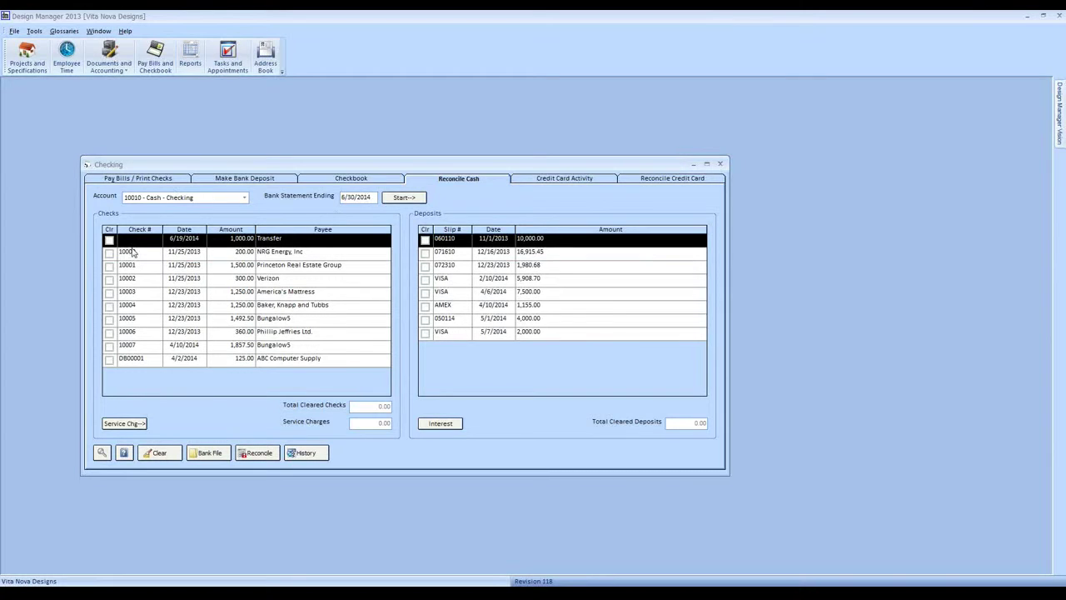
# - Tick, then untick, the Clr boxes for the Transfer and checks 10000 and 10001
pyautogui.click(109, 240)
pyautogui.click(108, 253)
pyautogui.click(108, 266)
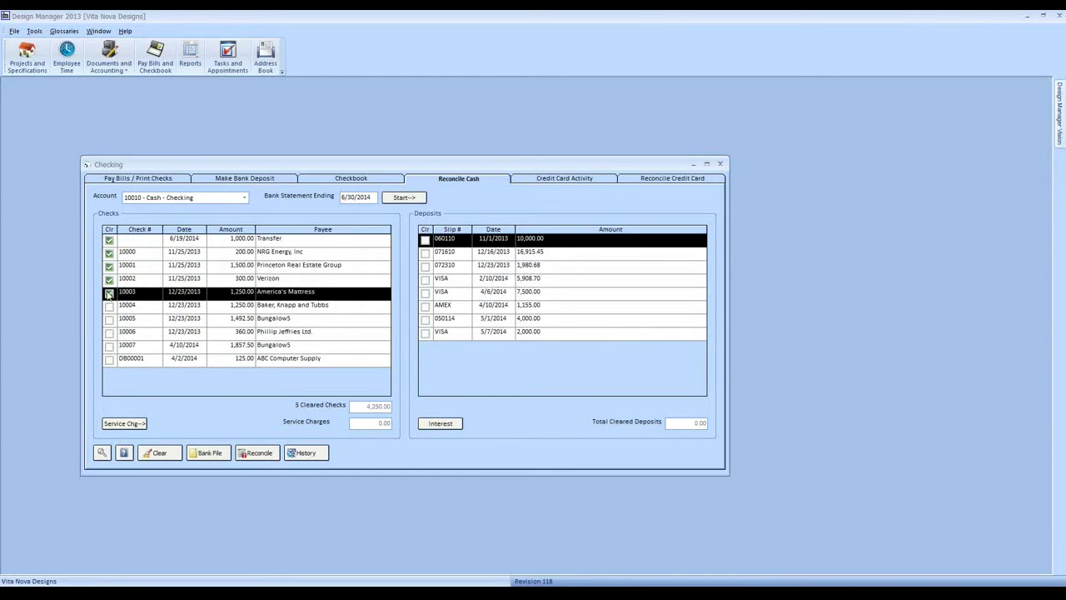
pyautogui.click(109, 266)
pyautogui.click(108, 252)
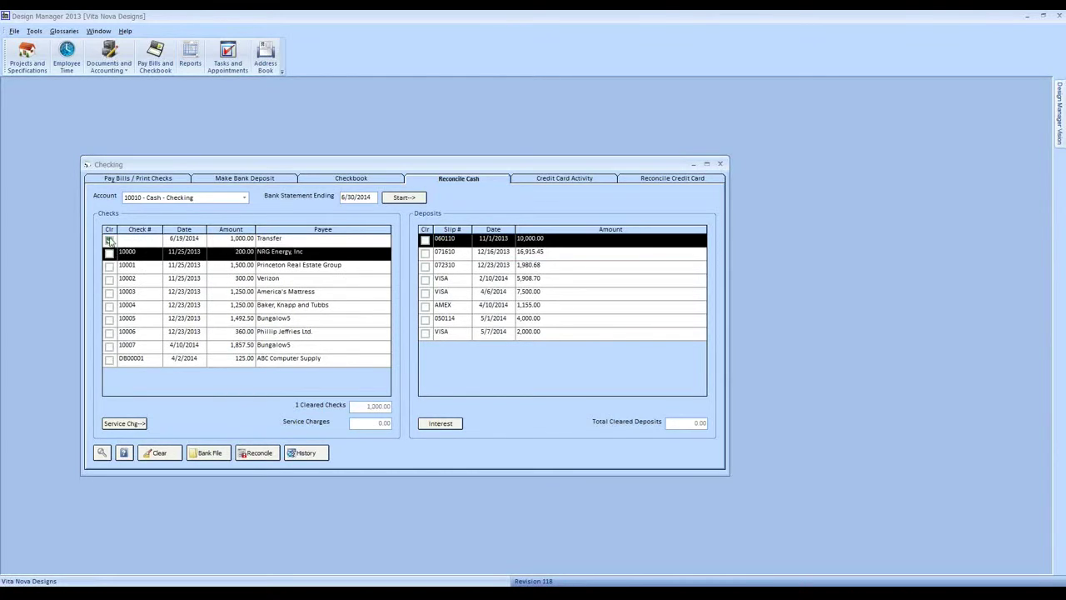
pyautogui.click(108, 240)
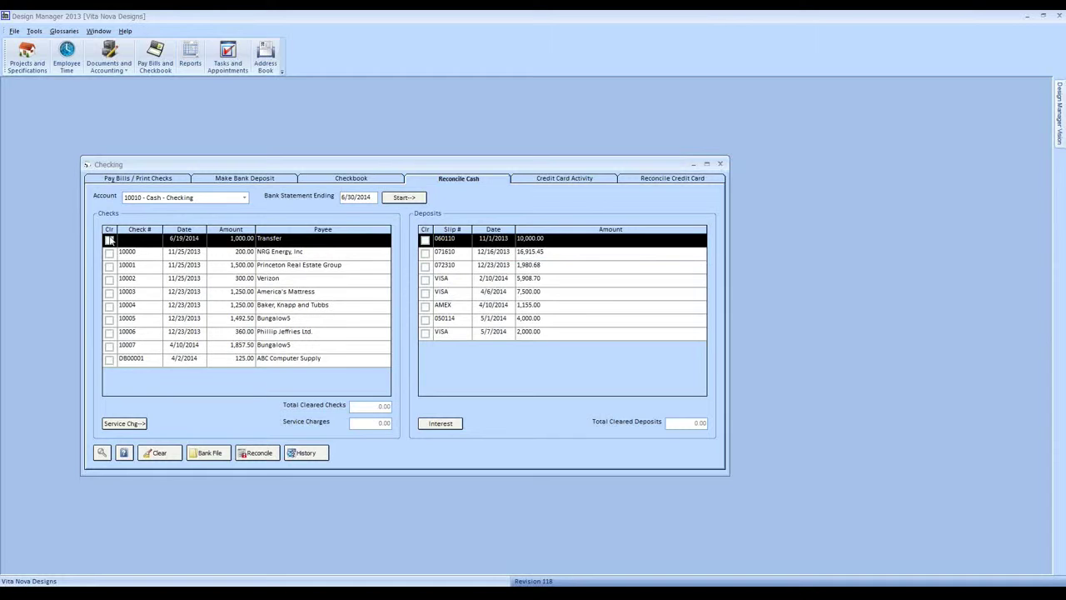
pyautogui.click(164, 458)
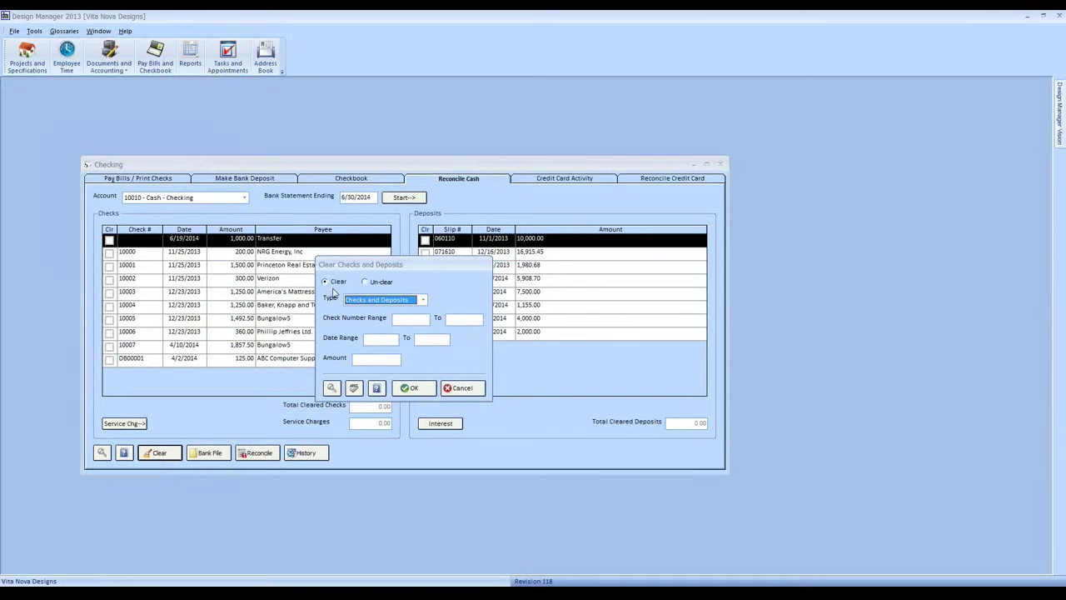
pyautogui.click(409, 387)
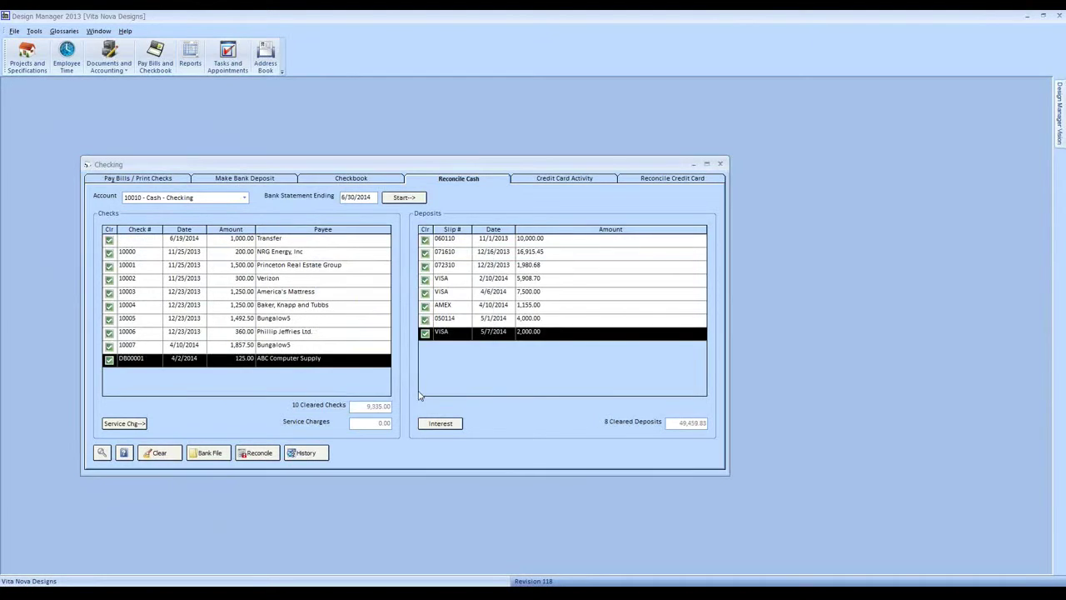
pyautogui.click(109, 359)
pyautogui.click(109, 345)
pyautogui.click(425, 332)
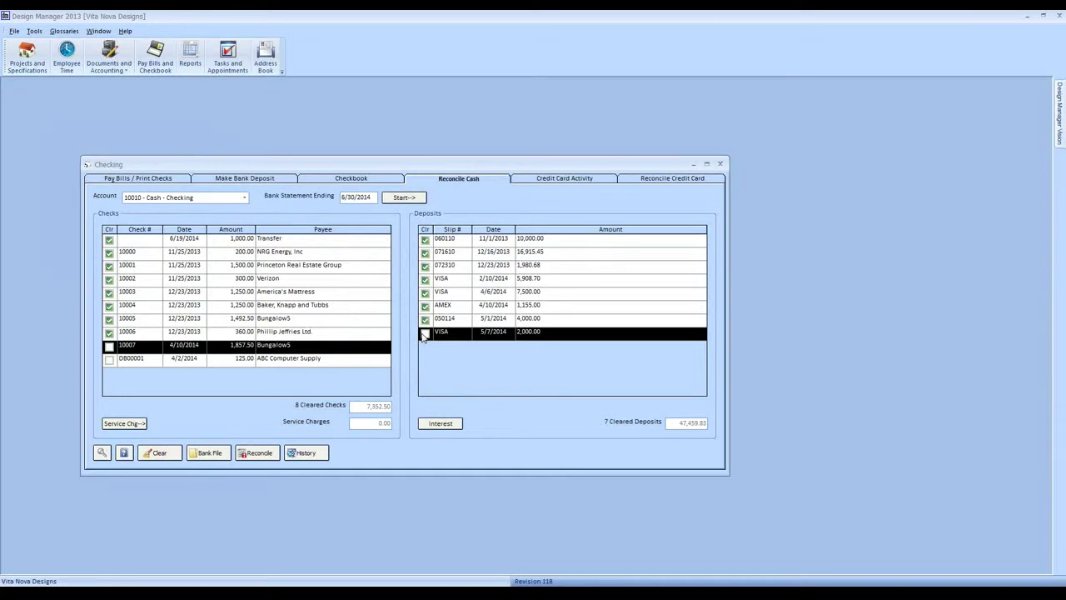
pyautogui.click(159, 458)
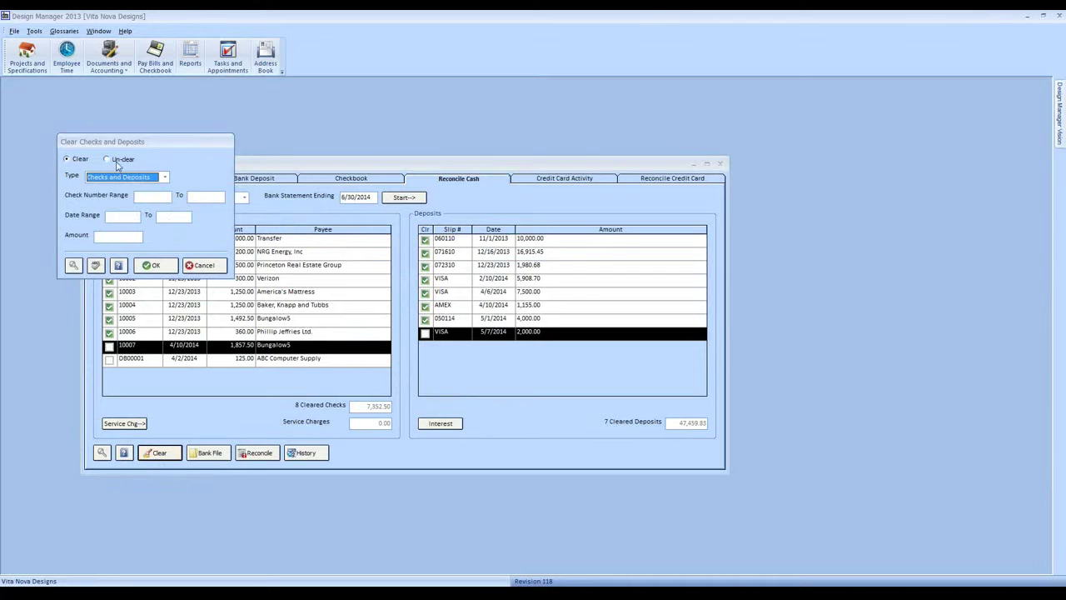
pyautogui.click(117, 162)
pyautogui.click(168, 270)
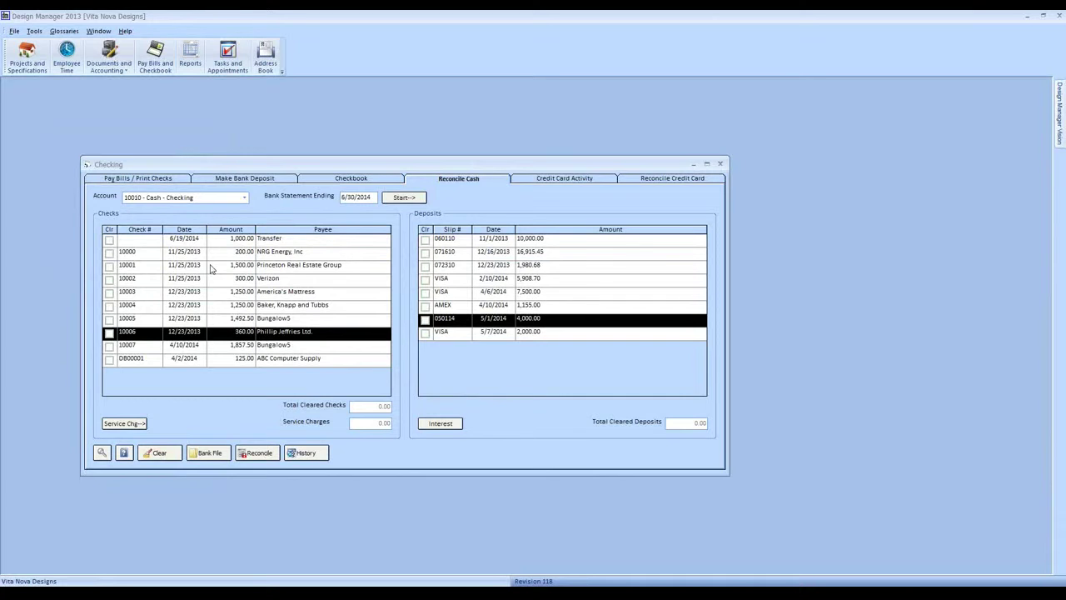
# - Bulk-clear checks of amount 200, marking check 10000 cleared, then close the Checking window
pyautogui.click(159, 455)
pyautogui.moveTo(168, 161); pyautogui.dragTo(496, 307)
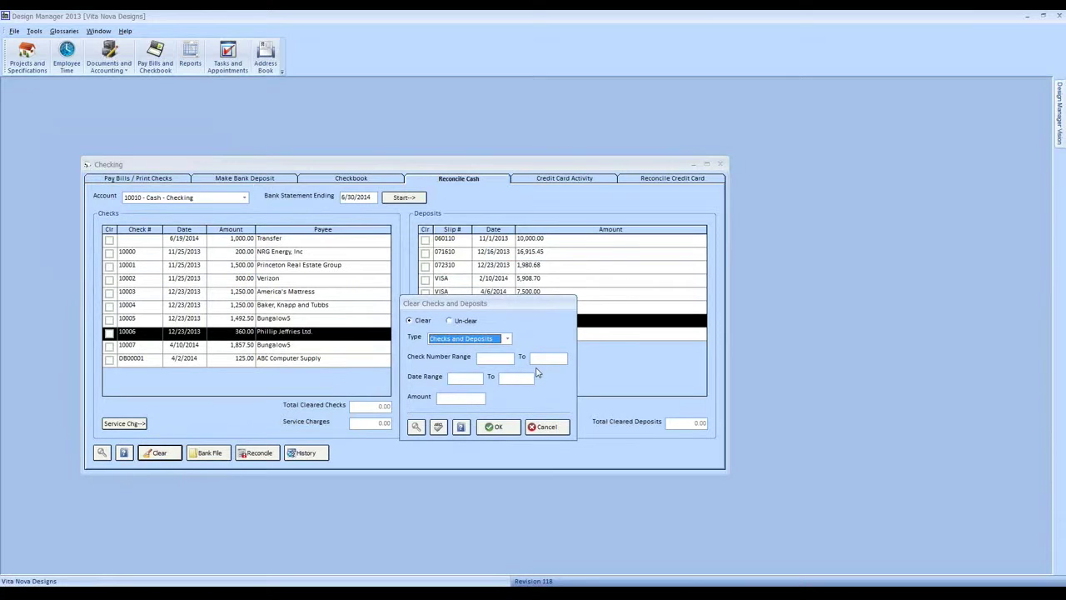
pyautogui.click(467, 399)
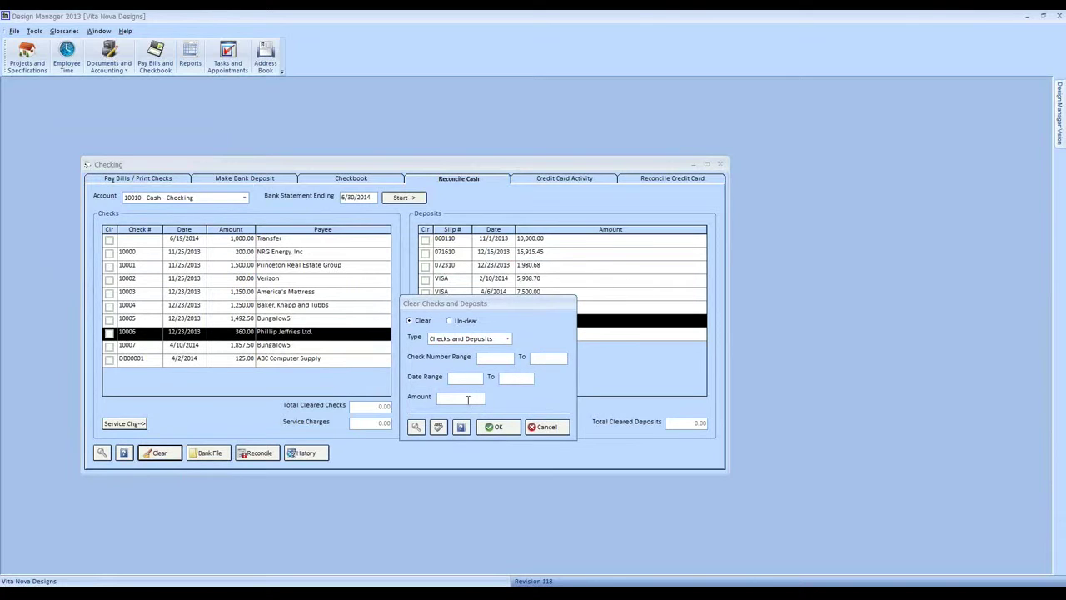
pyautogui.write('200')
pyautogui.click(459, 339)
pyautogui.click(459, 355)
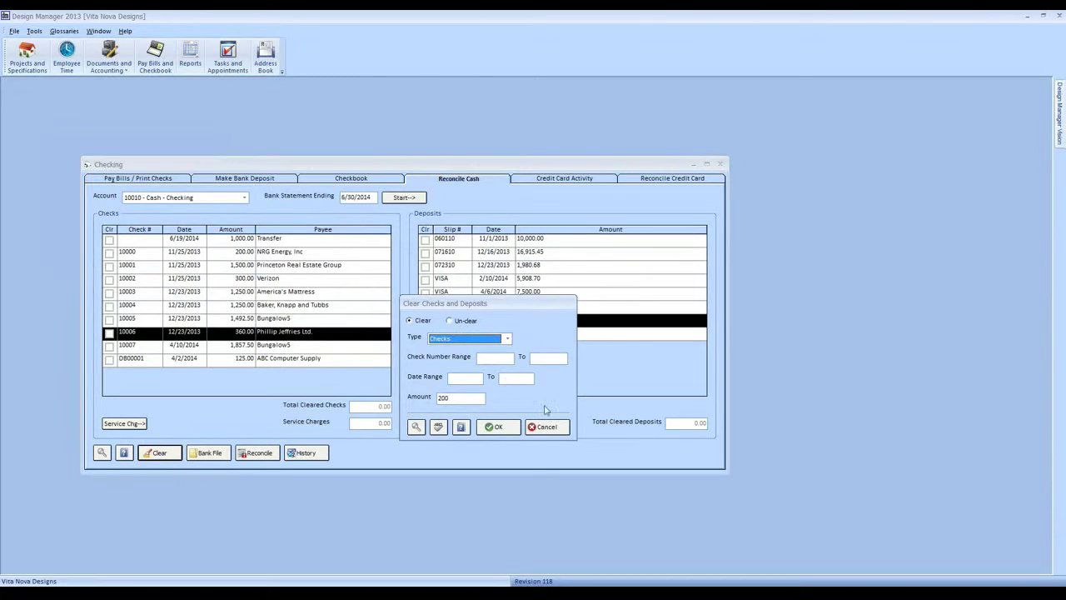
pyautogui.click(497, 426)
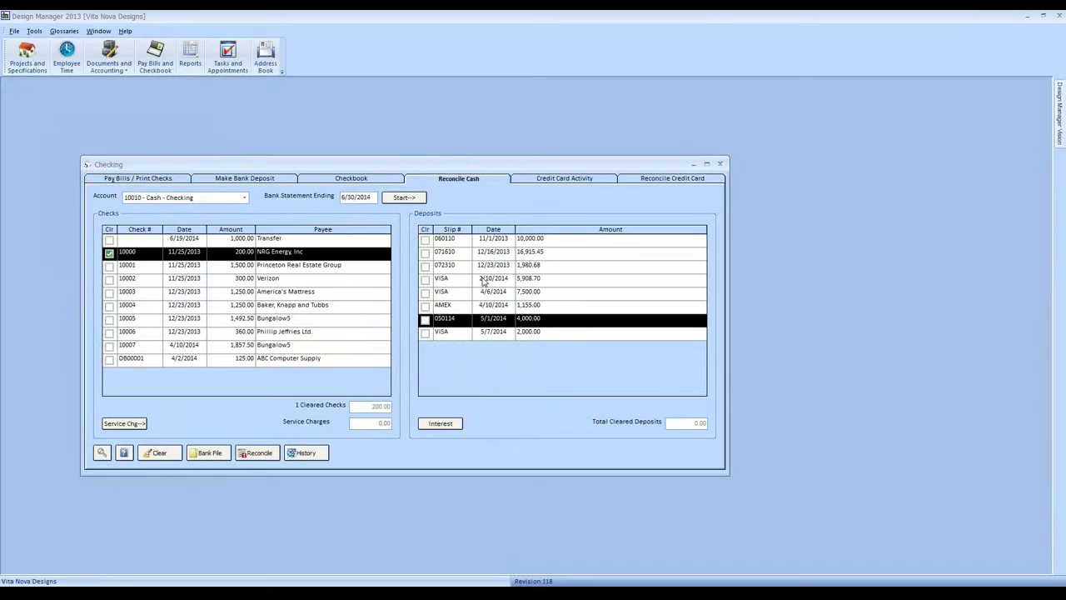
pyautogui.click(721, 164)
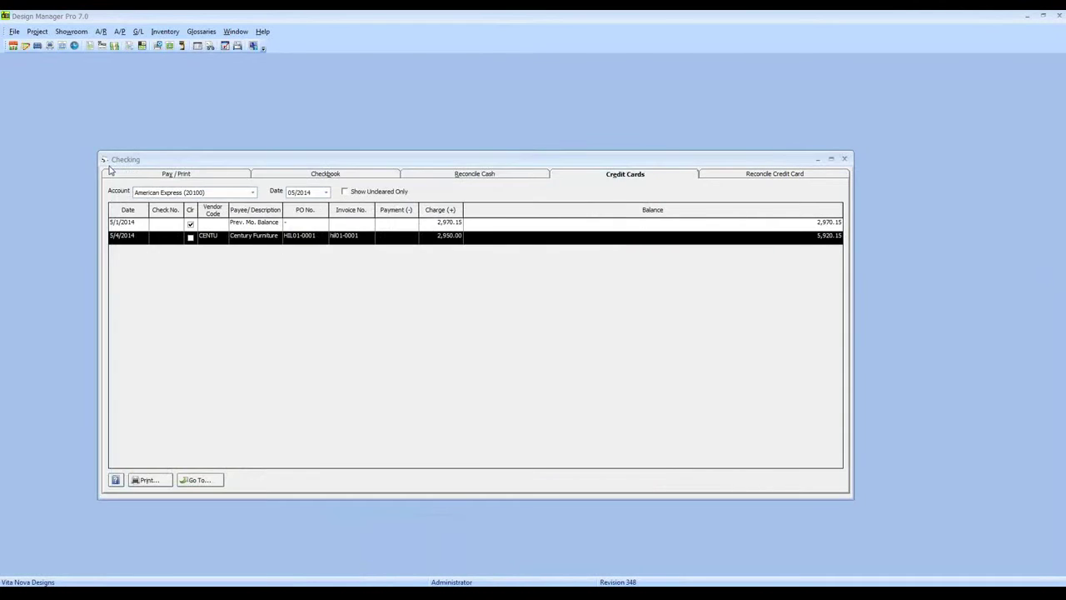
# - Close the Checking window and add a new proposal for project CAR01 in Proposals and Documents
pyautogui.doubleClick(108, 165)
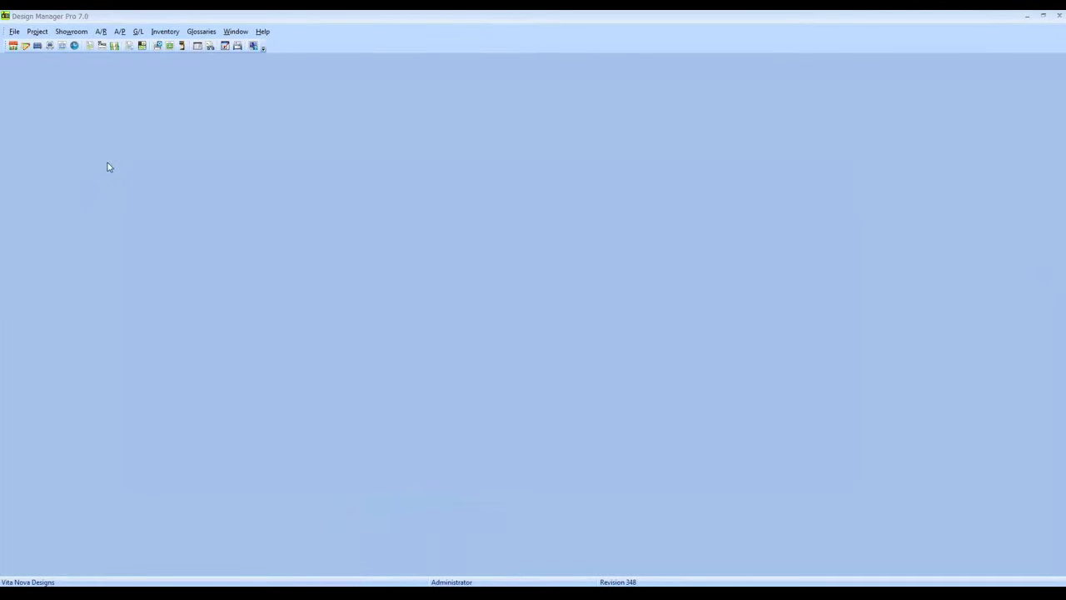
pyautogui.click(36, 30)
pyautogui.click(81, 95)
pyautogui.write('CAR01')
pyautogui.press('Tab')
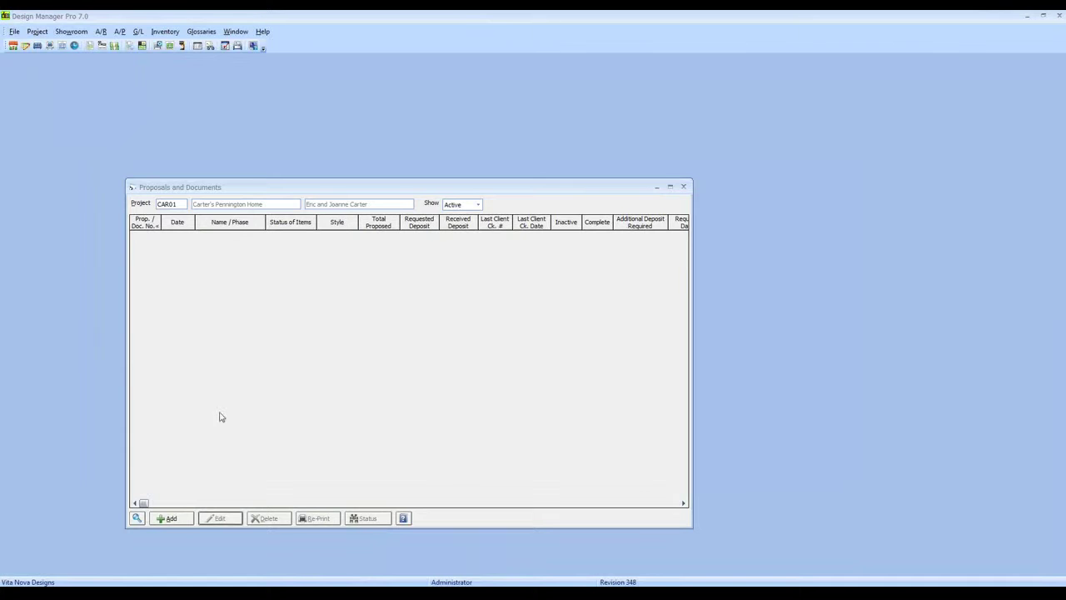
pyautogui.click(185, 519)
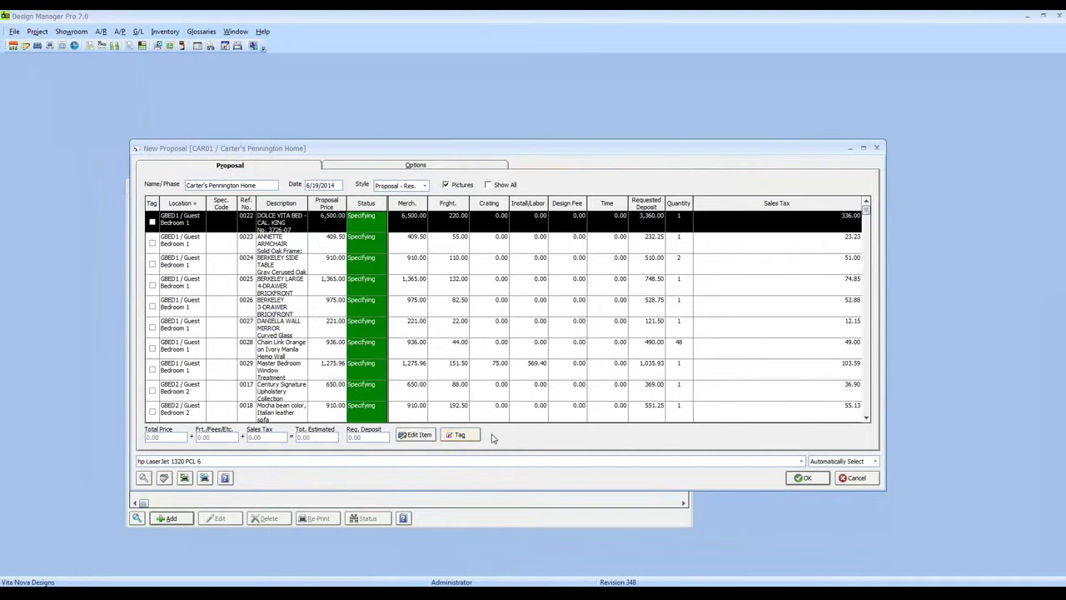
# - Tag all not-yet-proposed items, then clear every tag with Untag All
pyautogui.click(466, 435)
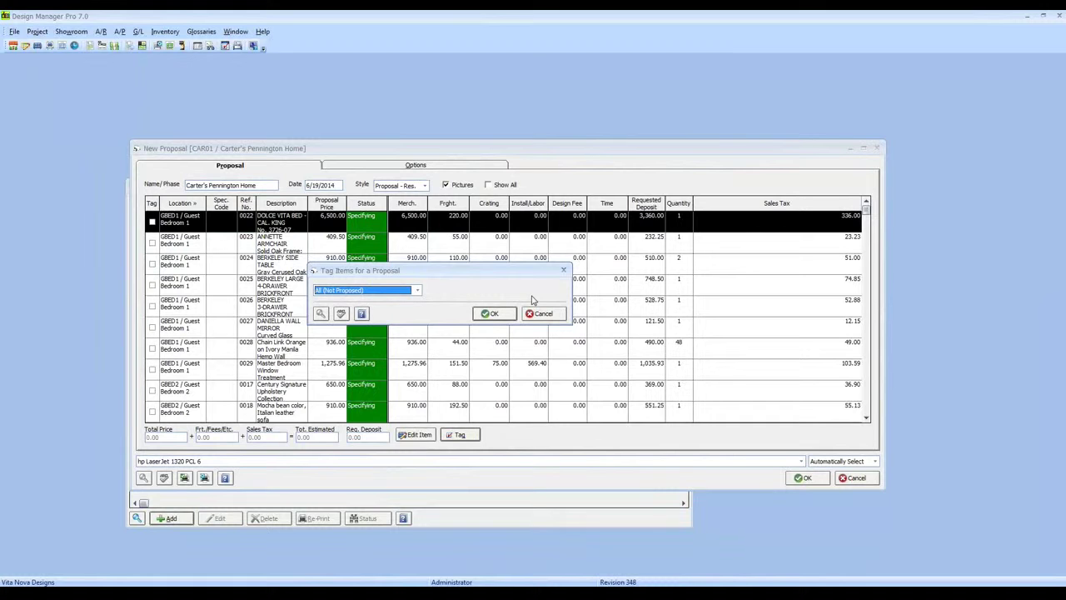
pyautogui.click(540, 313)
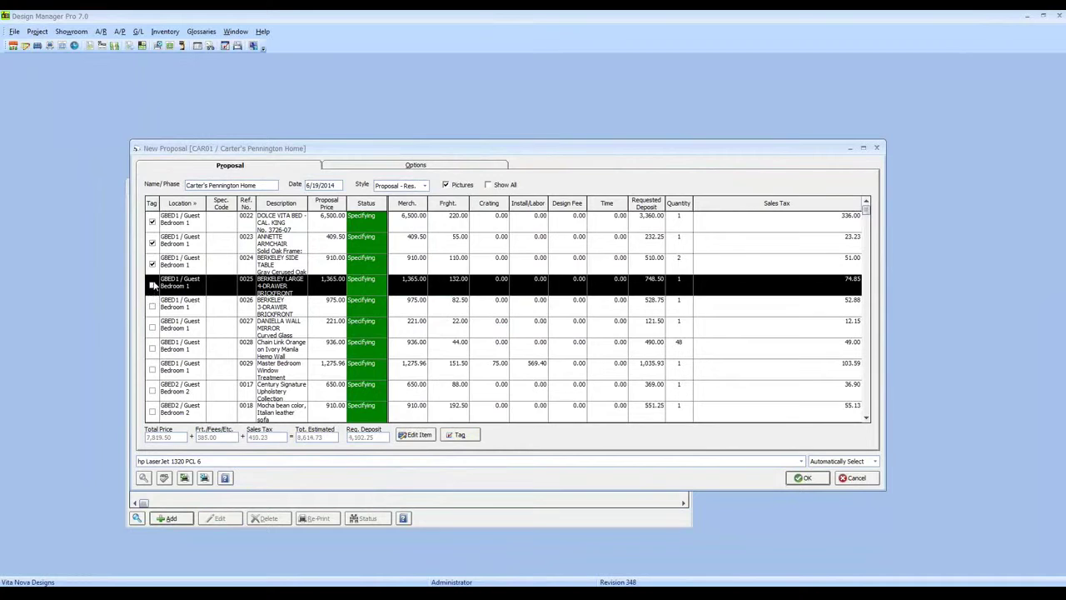
pyautogui.click(151, 222)
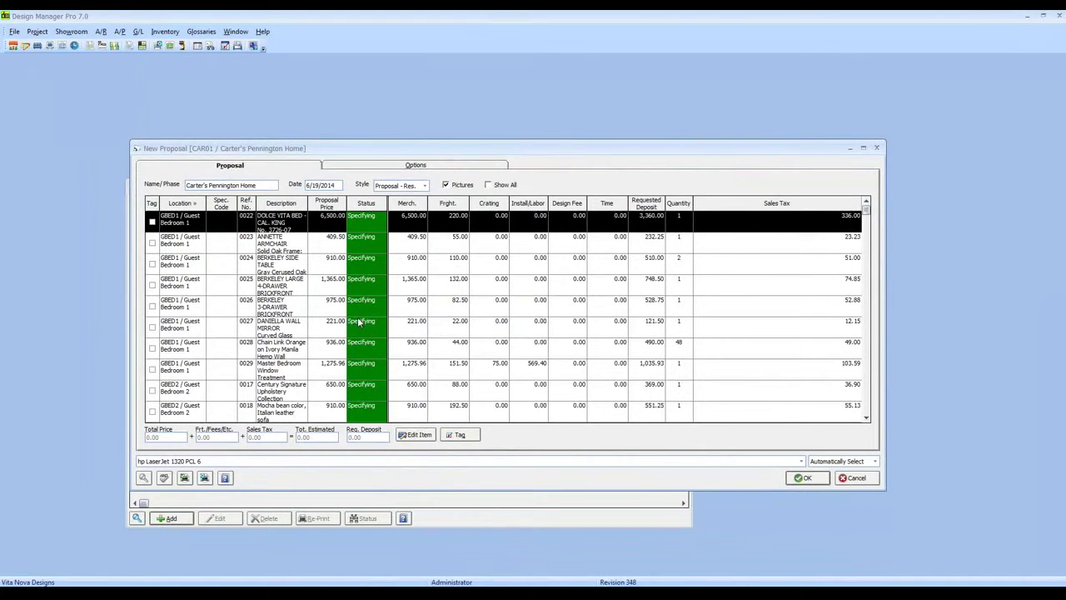
pyautogui.click(461, 432)
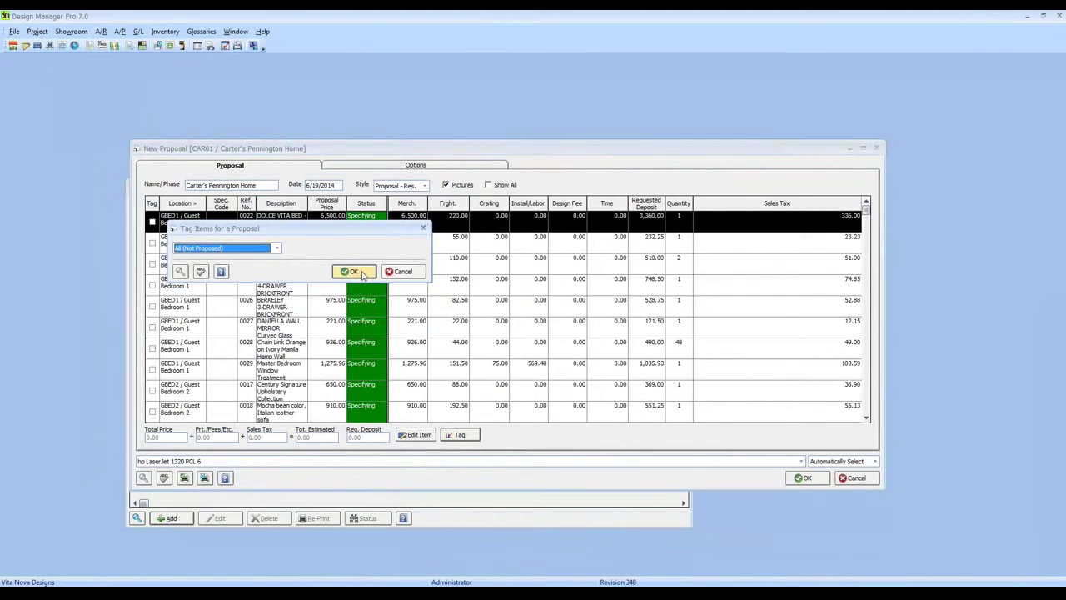
pyautogui.click(355, 272)
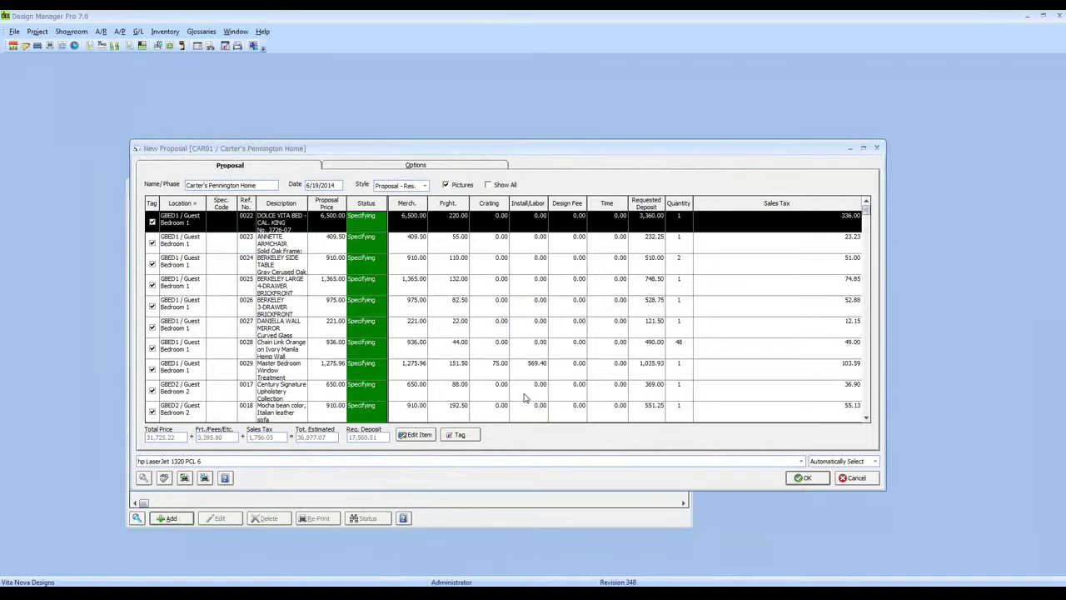
pyautogui.click(460, 434)
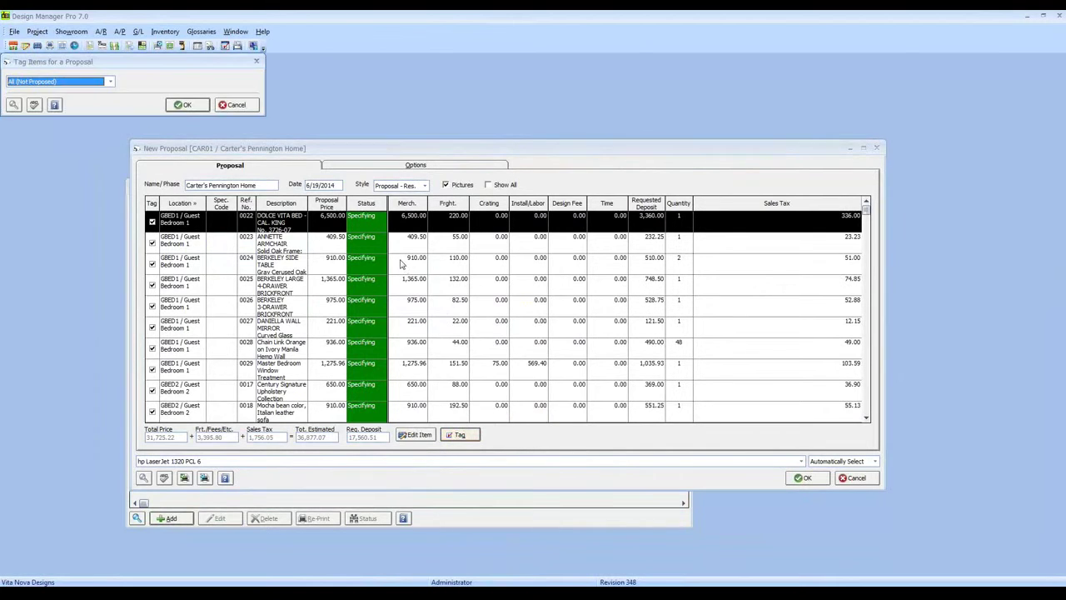
pyautogui.click(111, 82)
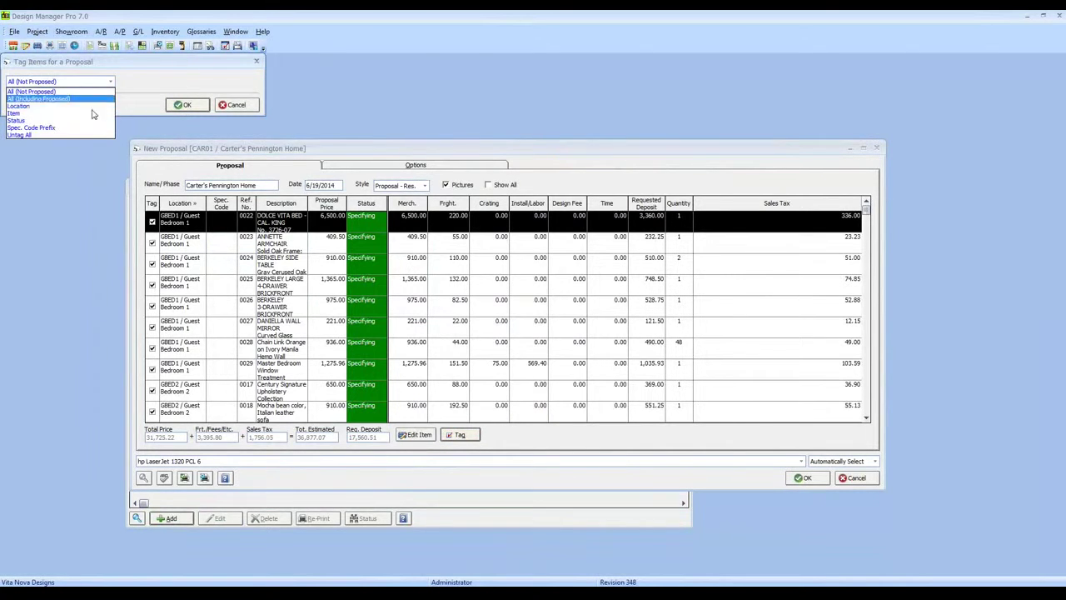
pyautogui.click(88, 135)
pyautogui.click(185, 105)
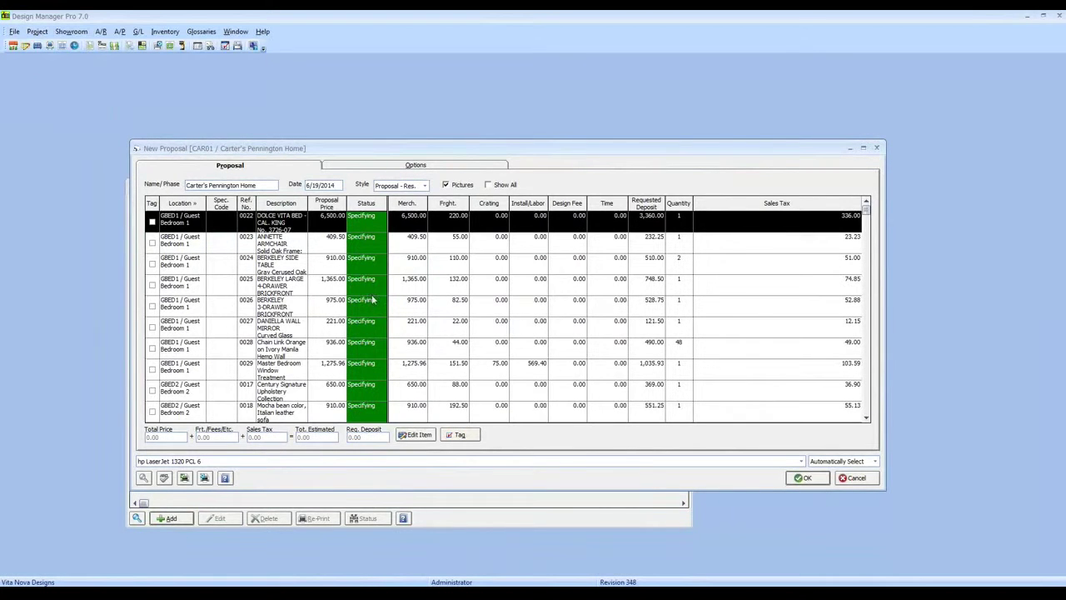
# - Tag only location GBED1's items, giving a 14,756.55 estimate and 7,026.93 deposit
pyautogui.click(460, 434)
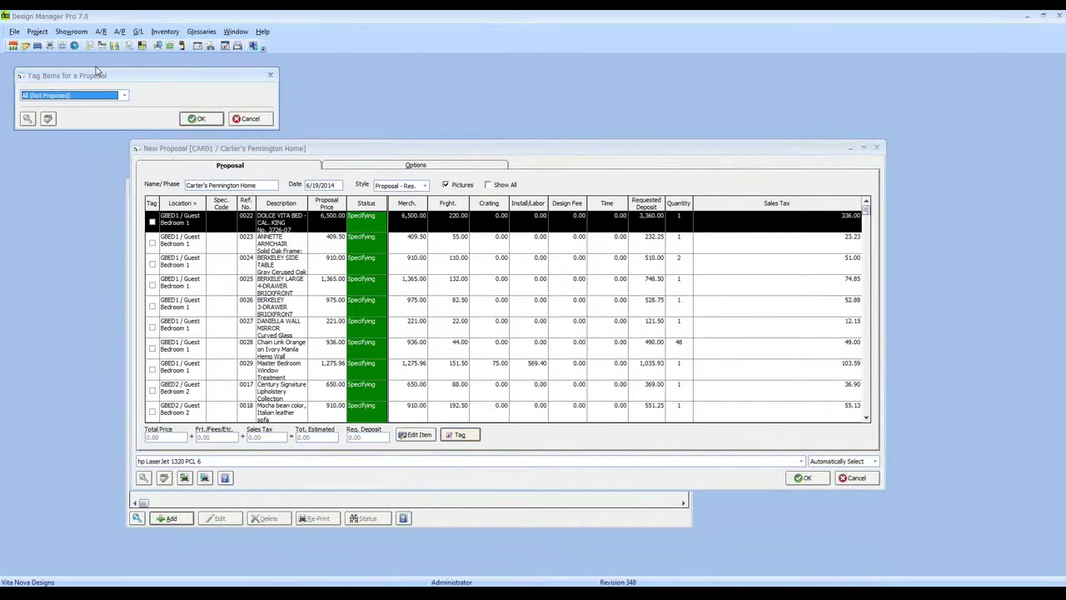
pyautogui.click(122, 97)
pyautogui.click(93, 113)
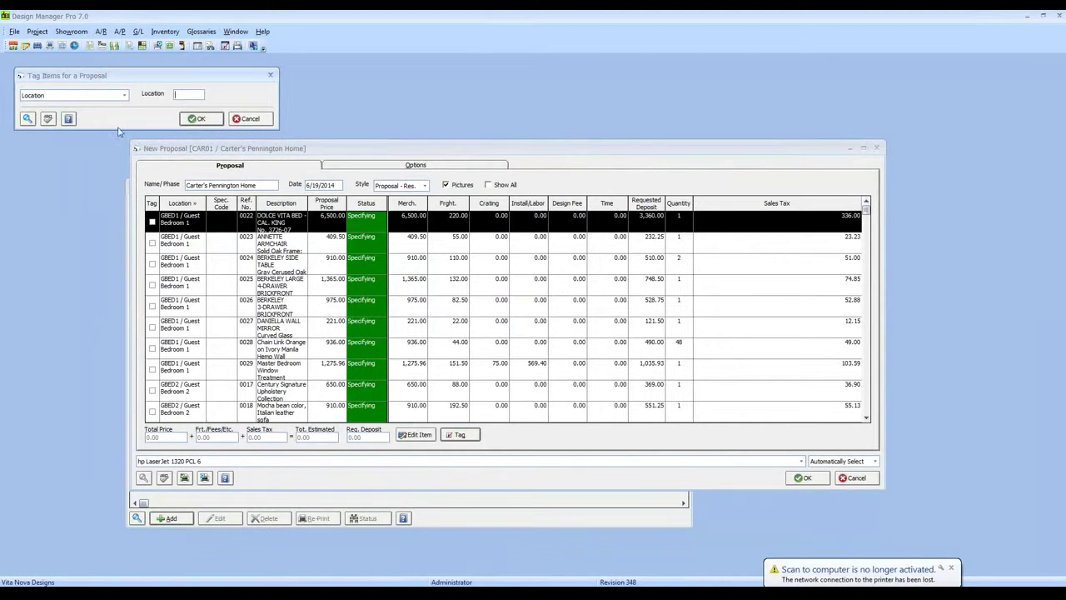
pyautogui.click(27, 117)
pyautogui.click(339, 225)
pyautogui.click(203, 117)
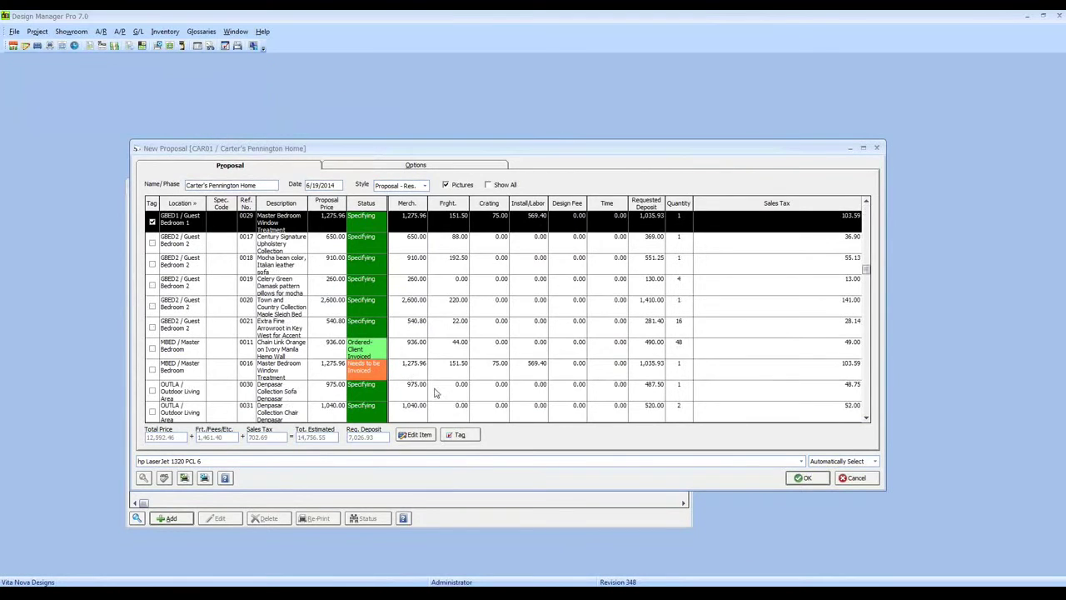
pyautogui.scroll(2, 241, 291)
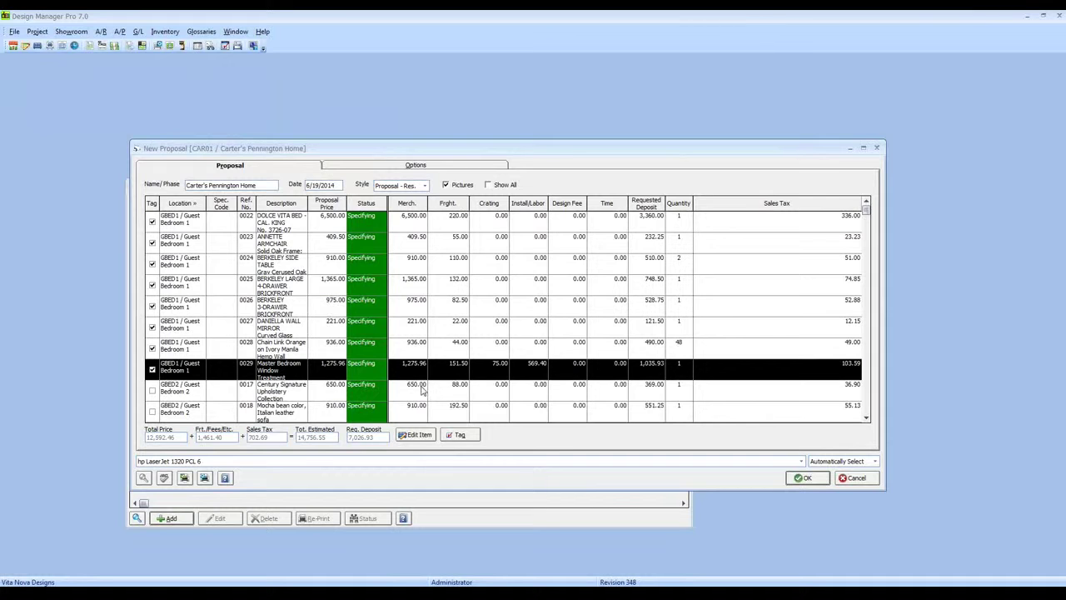
# - Tag item range 0018 to 0018, the leather sofa, raising the estimate to 15,914.18
pyautogui.click(456, 434)
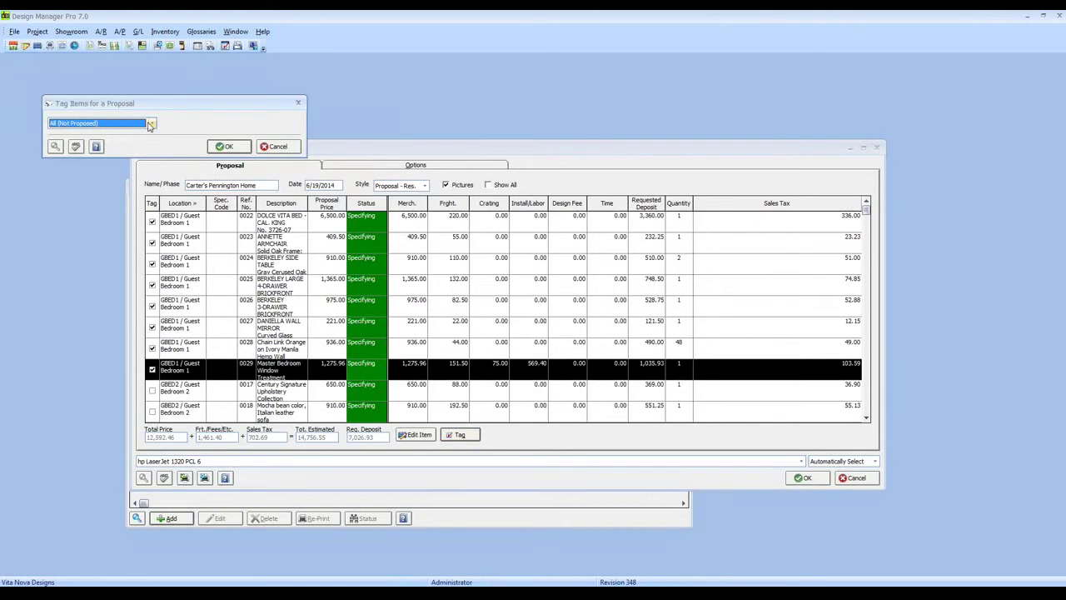
pyautogui.click(151, 122)
pyautogui.click(108, 148)
pyautogui.write('0018')
pyautogui.press('Tab')
pyautogui.write('0018')
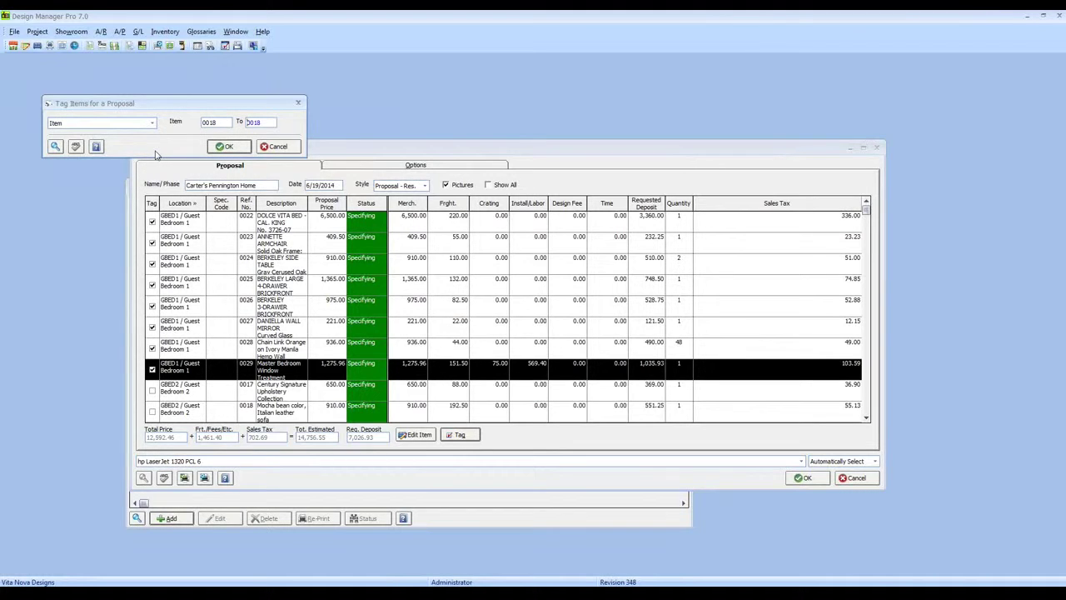
pyautogui.press('Return')
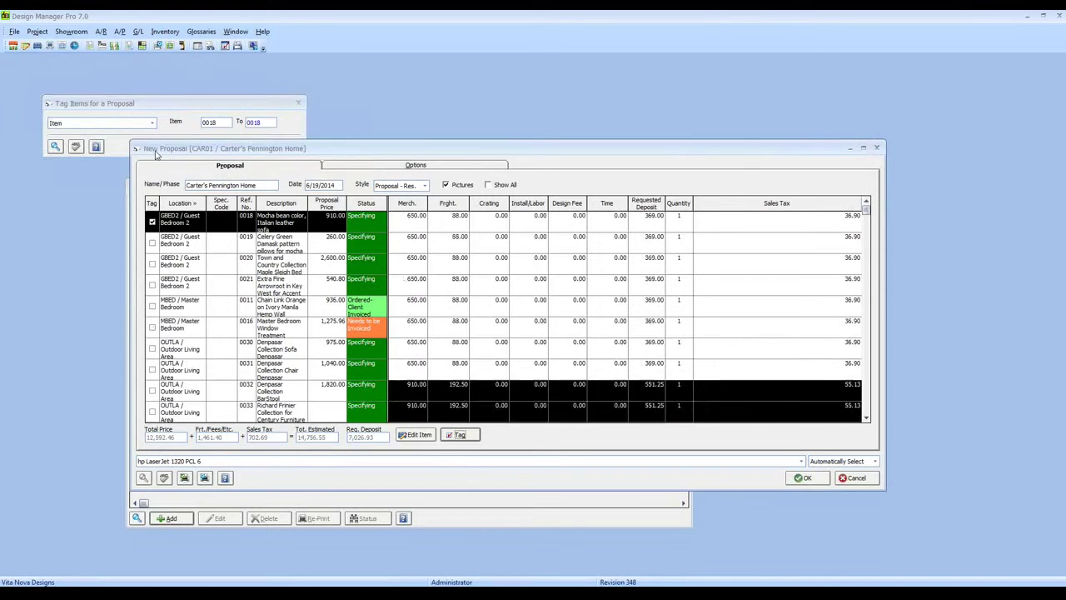
pyautogui.scroll(2, 182, 293)
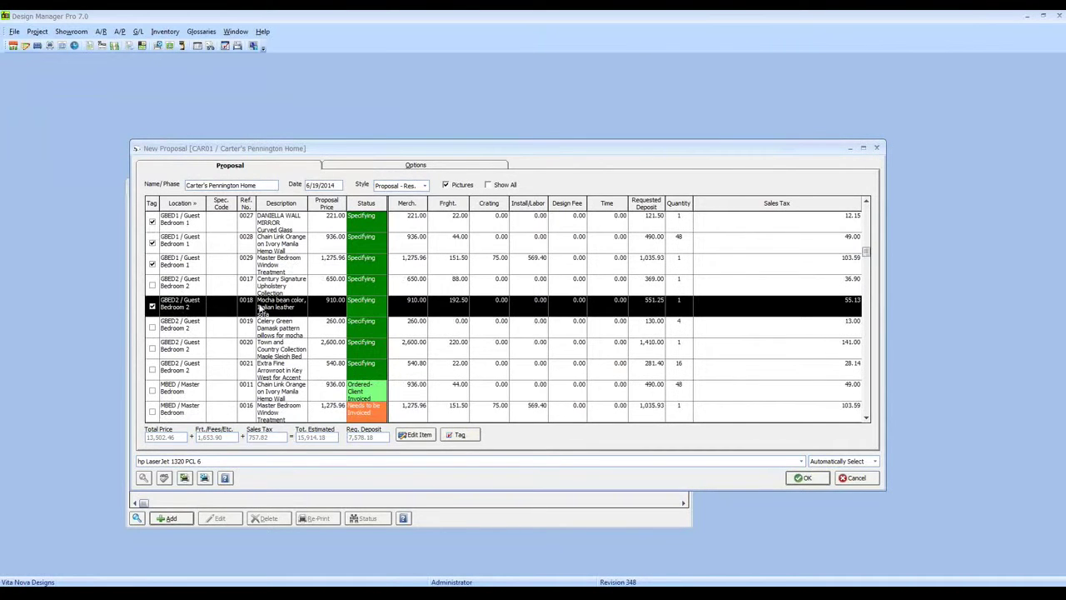
pyautogui.click(463, 307)
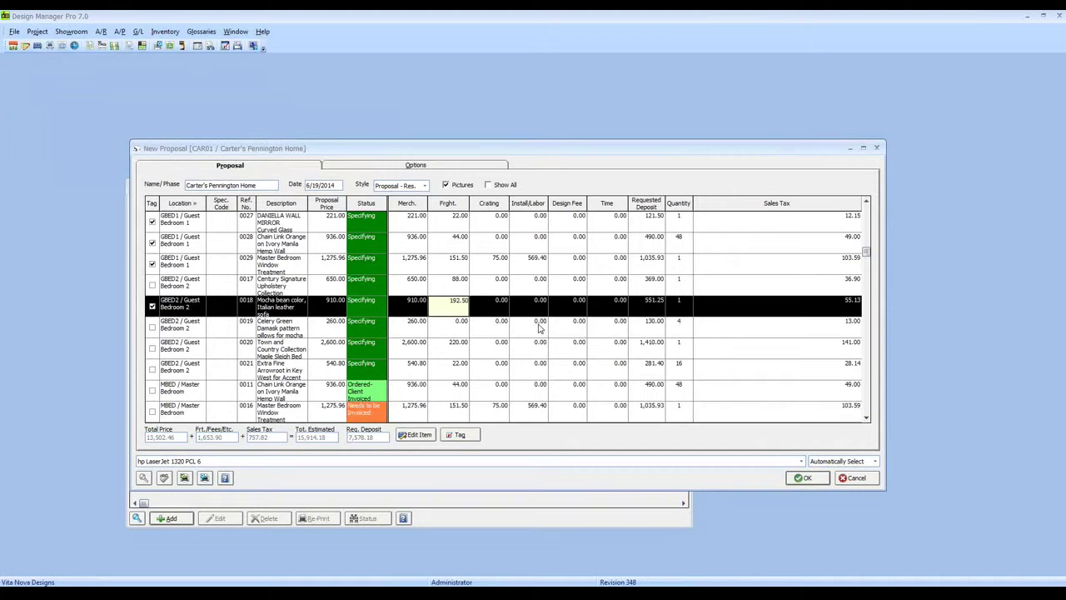
# - Discard the unsaved proposal and open the Specifications list for project CAR01
pyautogui.click(863, 481)
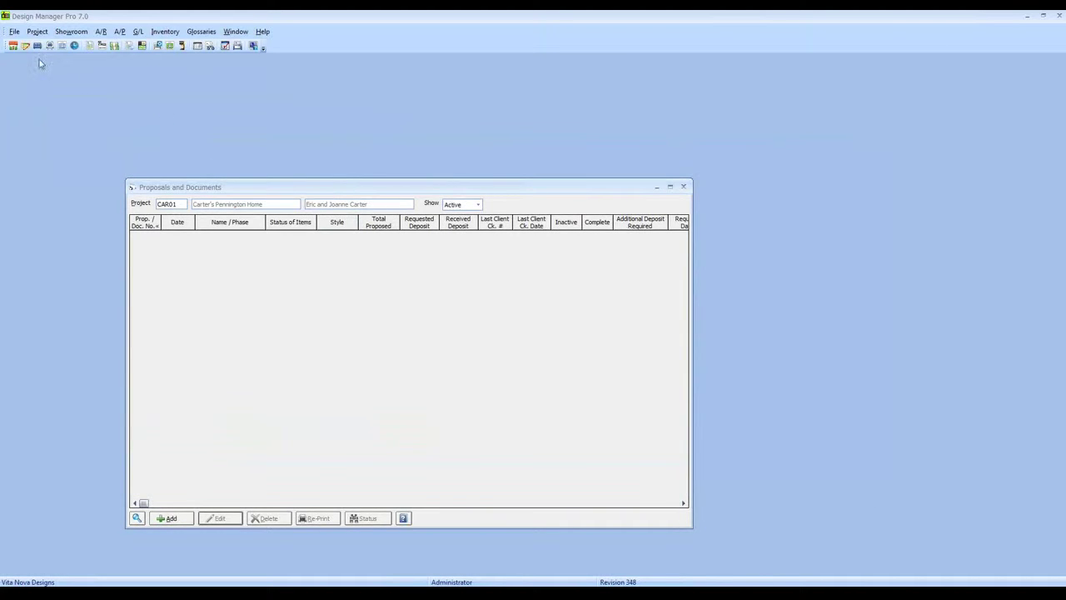
pyautogui.moveTo(249, 186); pyautogui.dragTo(561, 90)
pyautogui.click(36, 31)
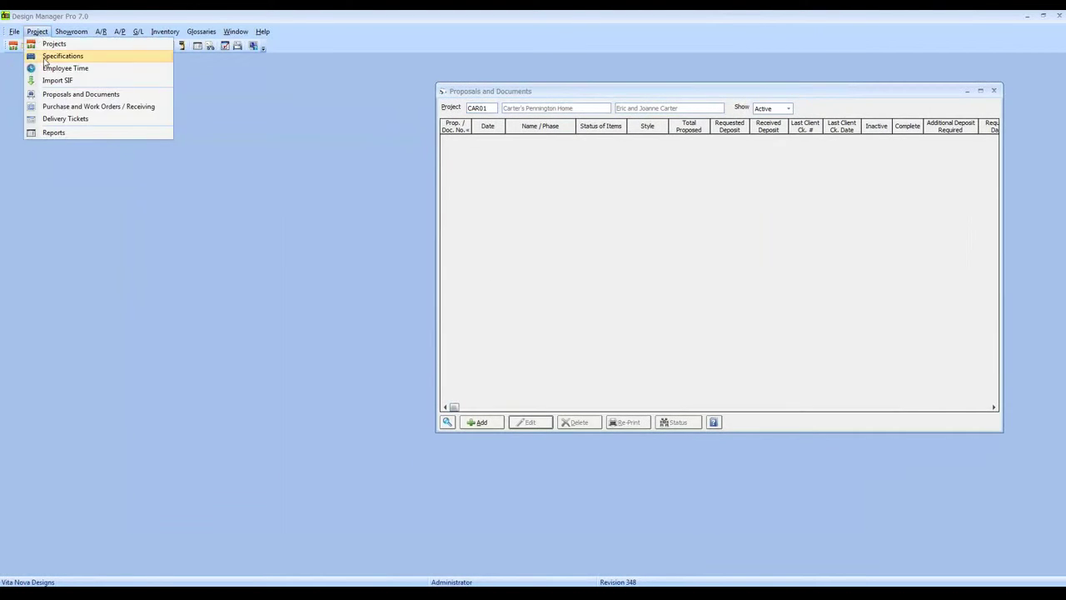
pyautogui.click(43, 56)
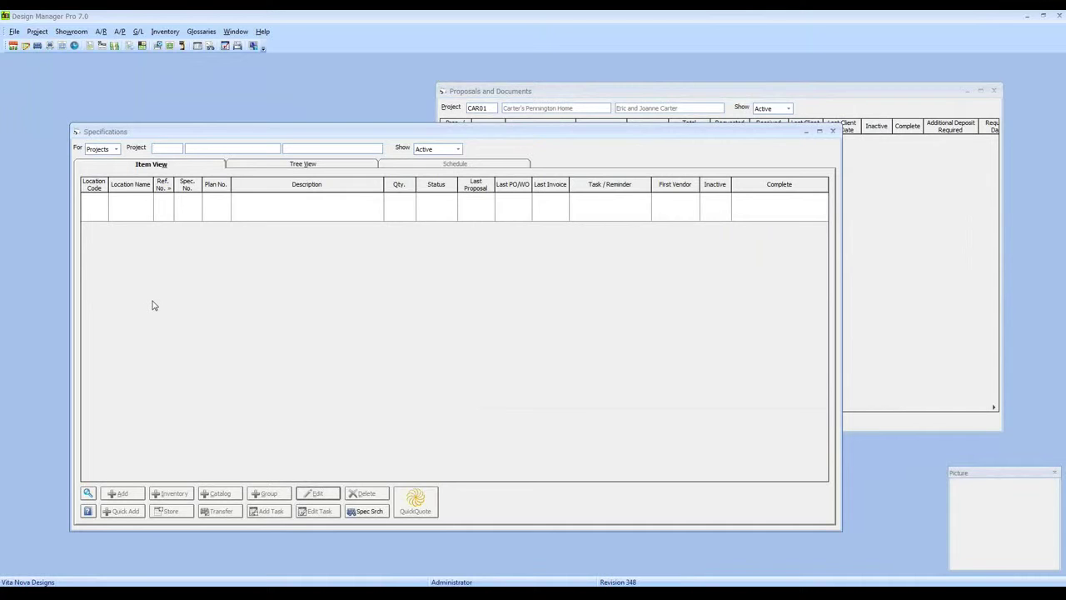
pyautogui.write('CAR01')
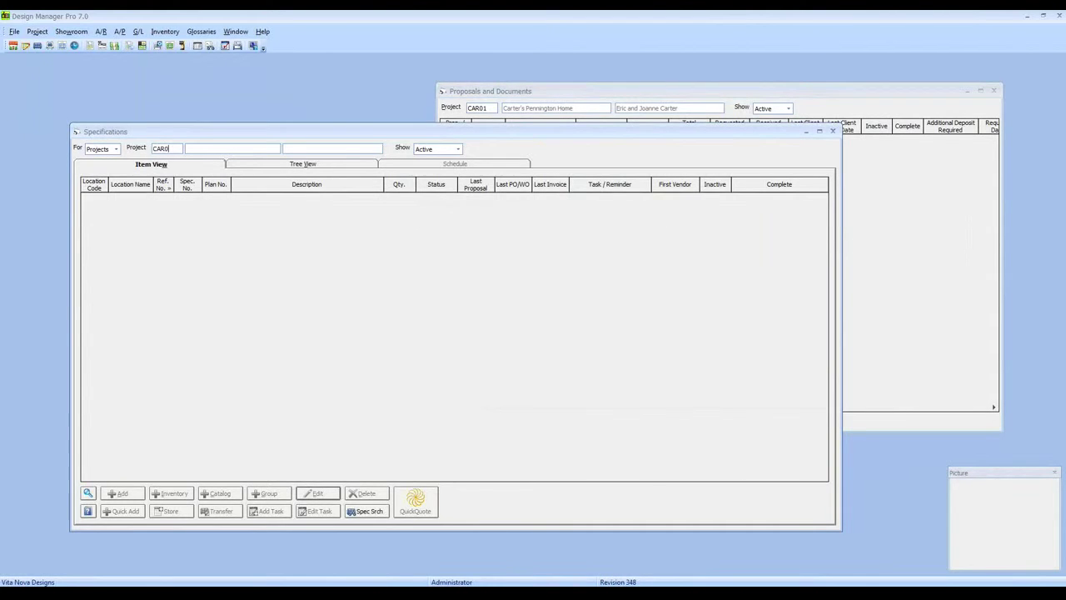
pyautogui.press('Tab')
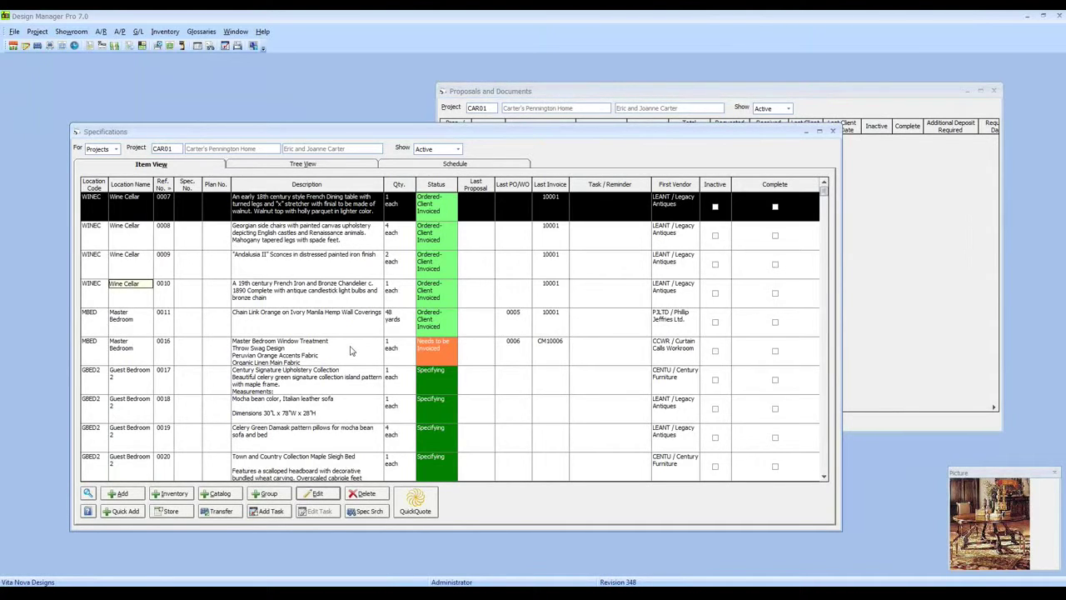
pyautogui.scroll(-3, 325, 383)
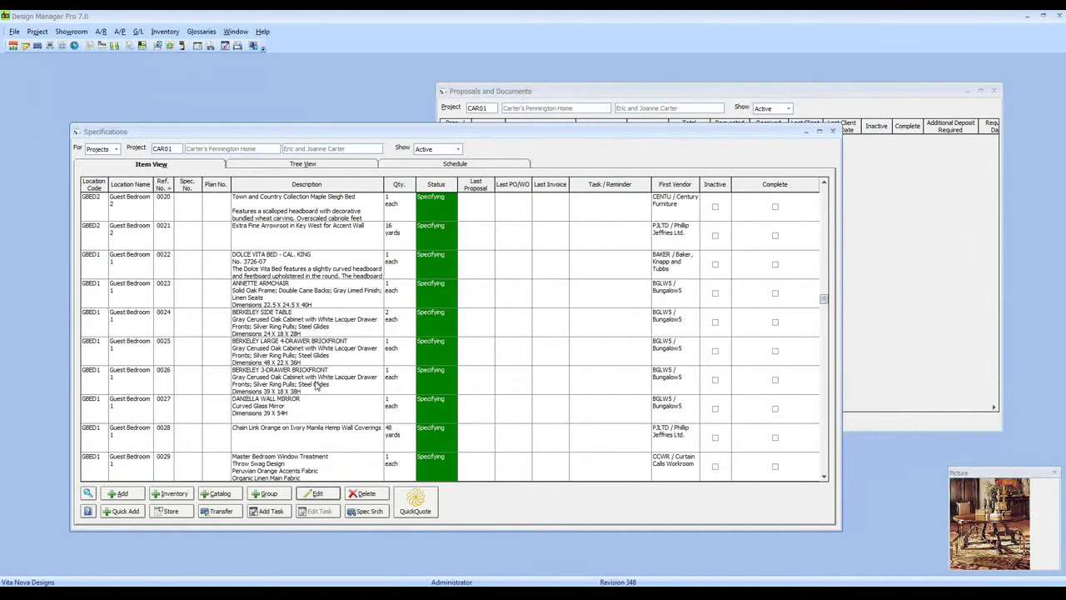
pyautogui.scroll(1, 298, 354)
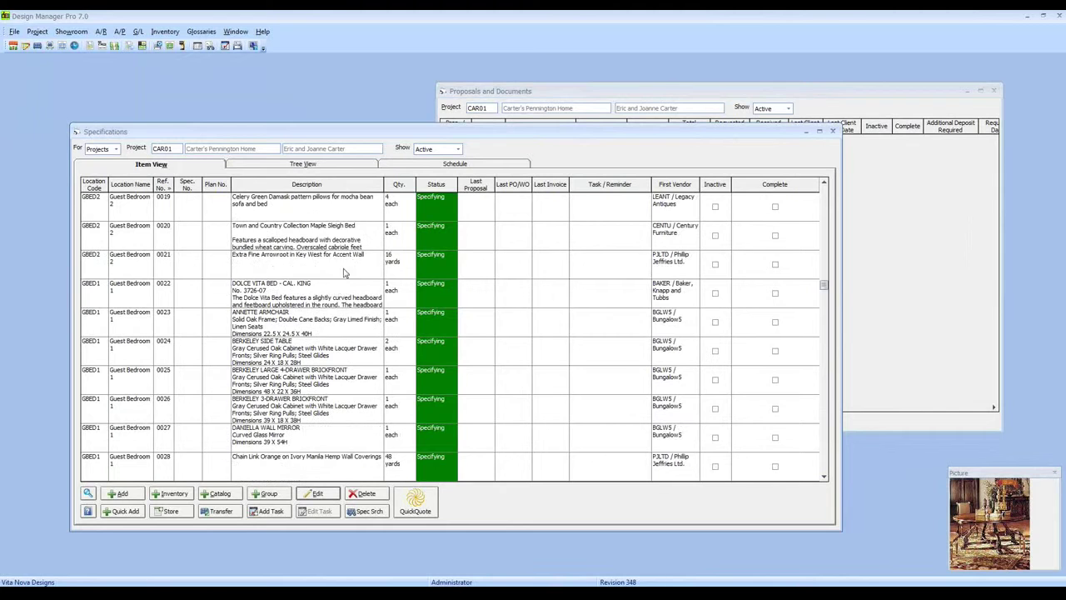
# - View the DOLCE VITA BED item 0022, then start and cancel a new proposal
pyautogui.click(309, 296)
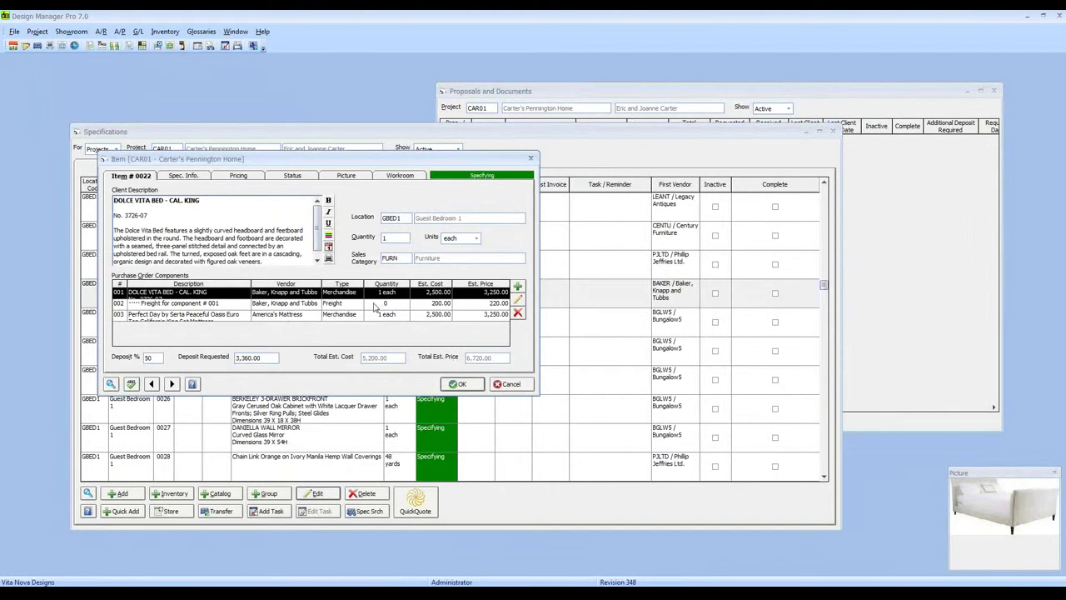
pyautogui.press('Escape')
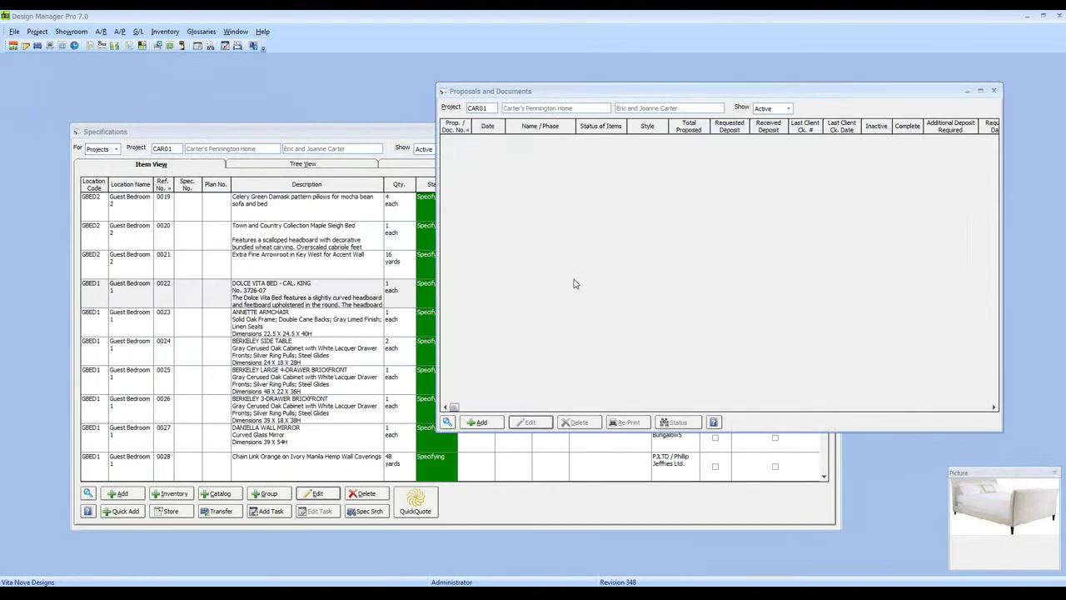
pyautogui.click(480, 422)
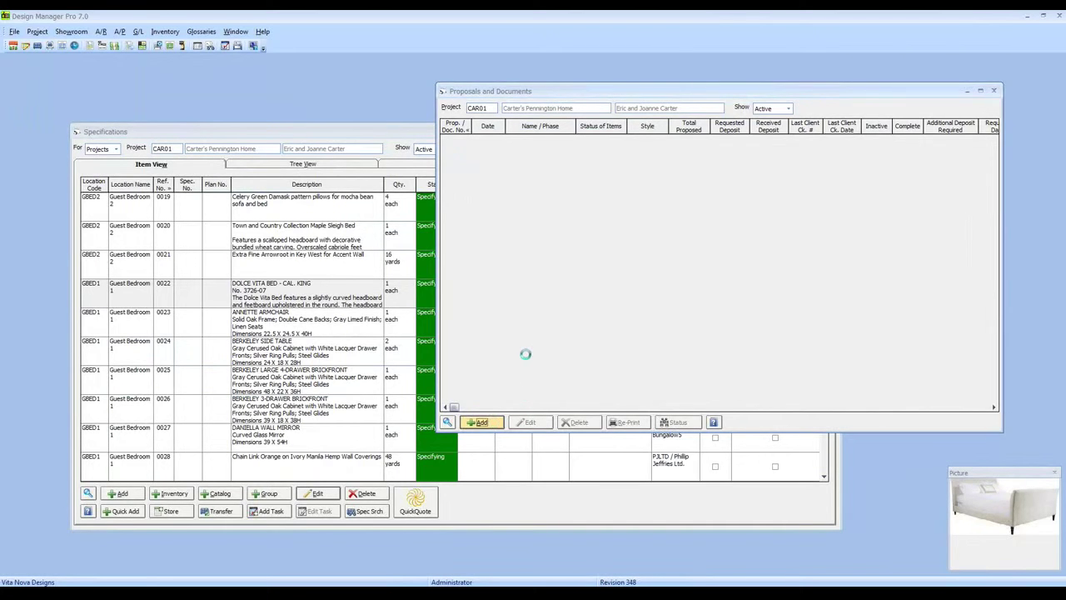
pyautogui.click(837, 503)
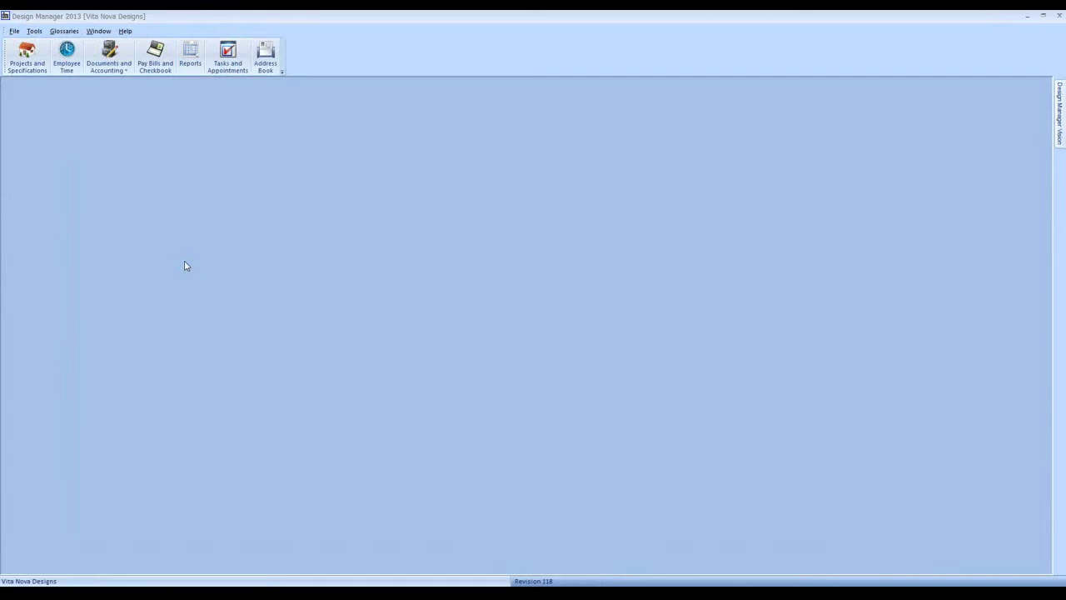
# - Expand CAR01's Guest Bedroom 1 in Projects and Specifications and view item 0022, the DOLCE VITA BED
pyautogui.click(33, 67)
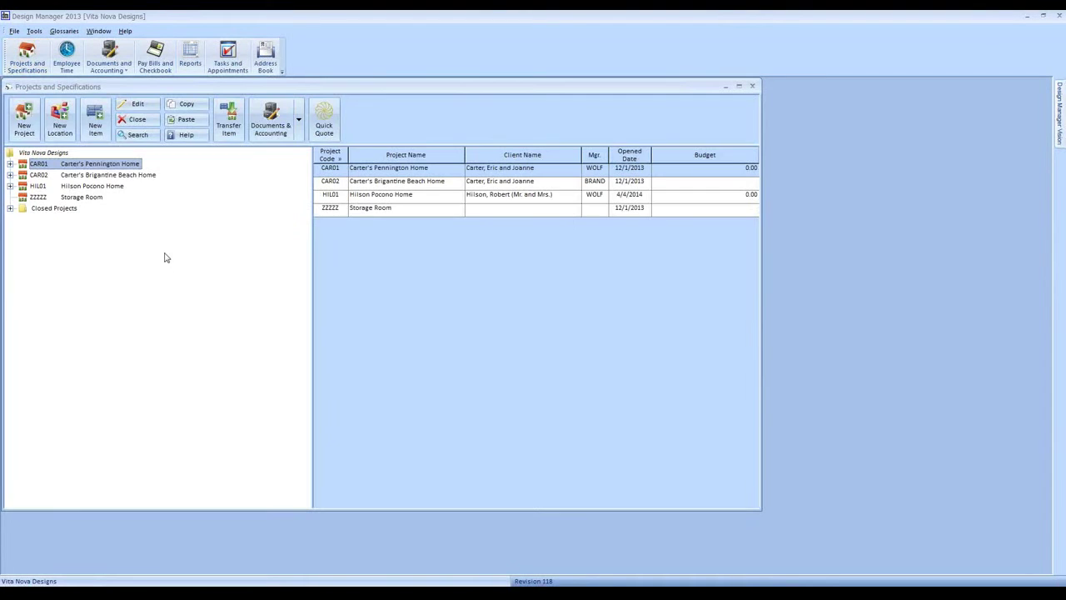
pyautogui.click(12, 164)
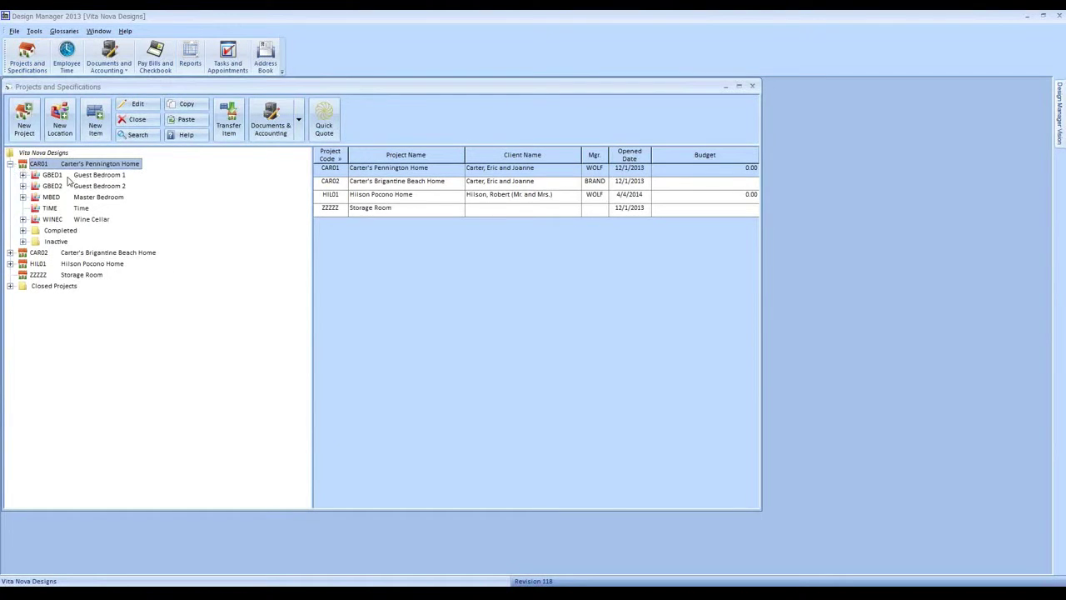
pyautogui.doubleClick(31, 175)
pyautogui.click(102, 187)
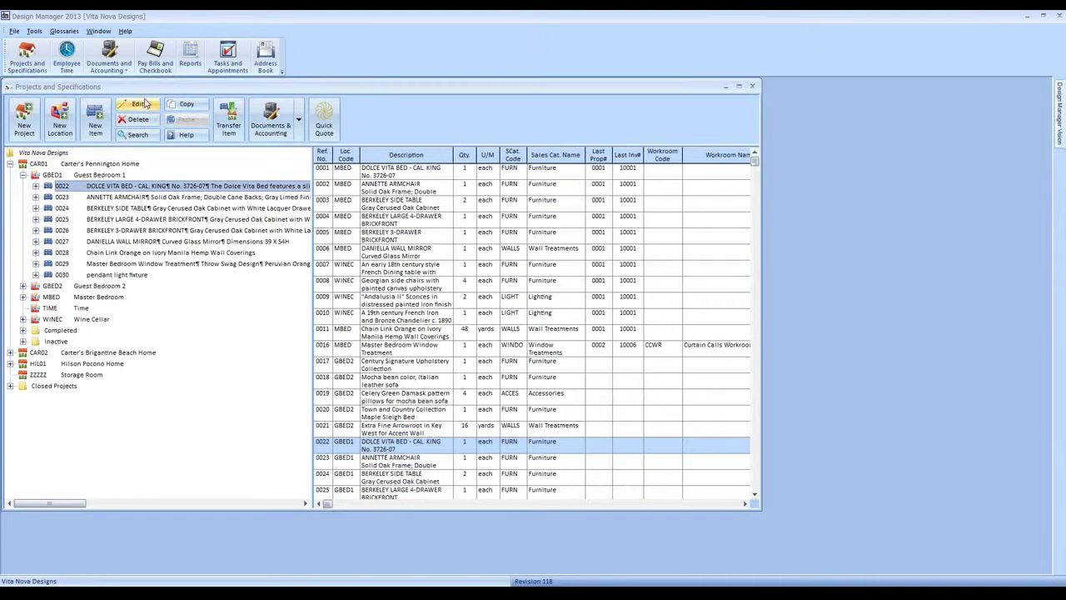
pyautogui.doubleClick(237, 185)
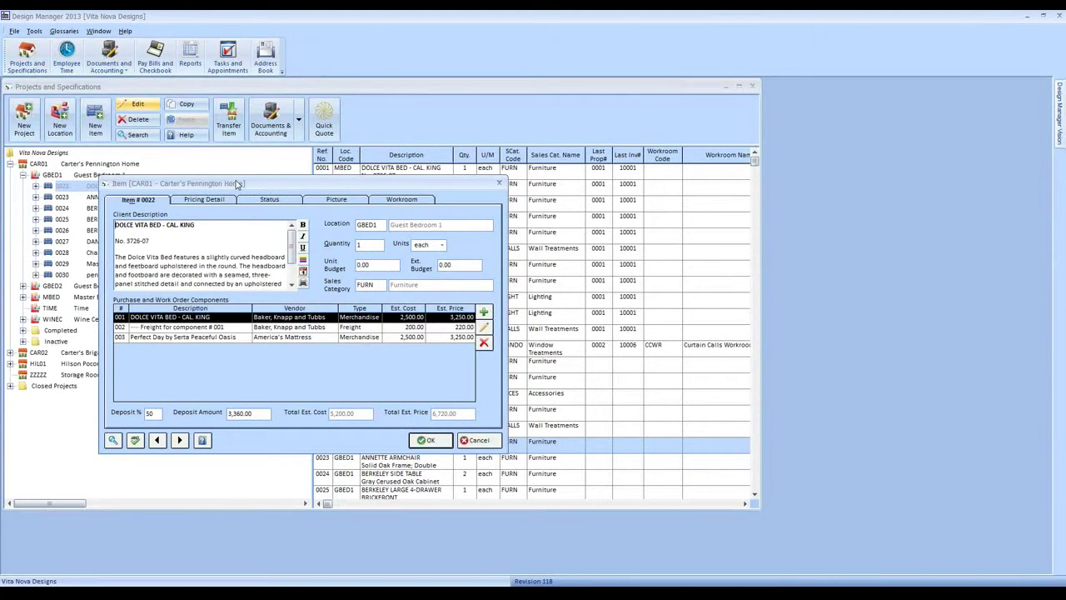
pyautogui.click(427, 439)
# - Start a new proposal for CAR01 from Documents and Accounting
pyautogui.click(108, 57)
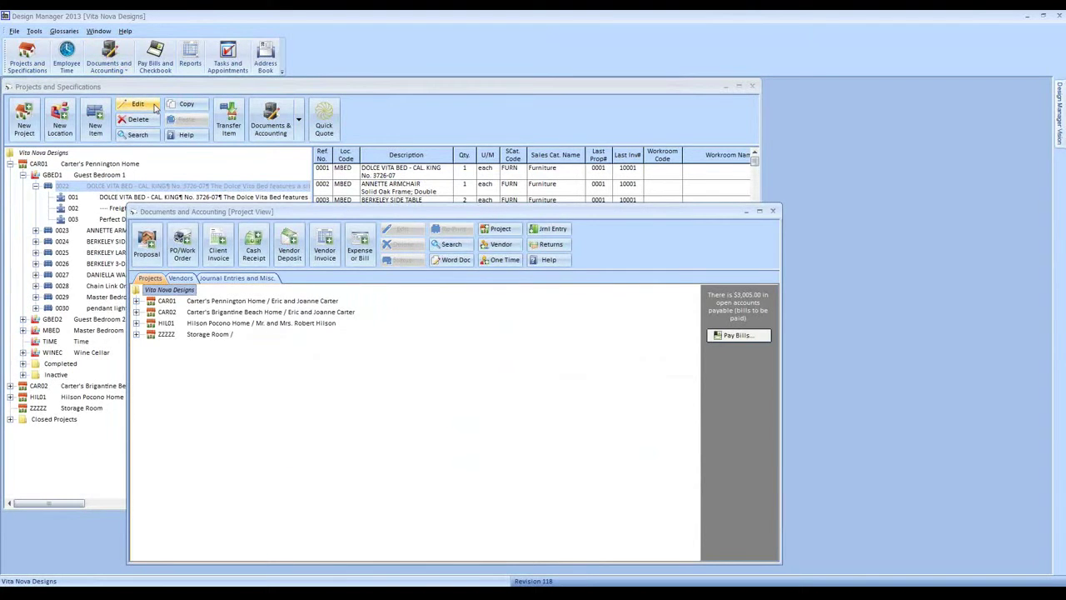
pyautogui.click(385, 238)
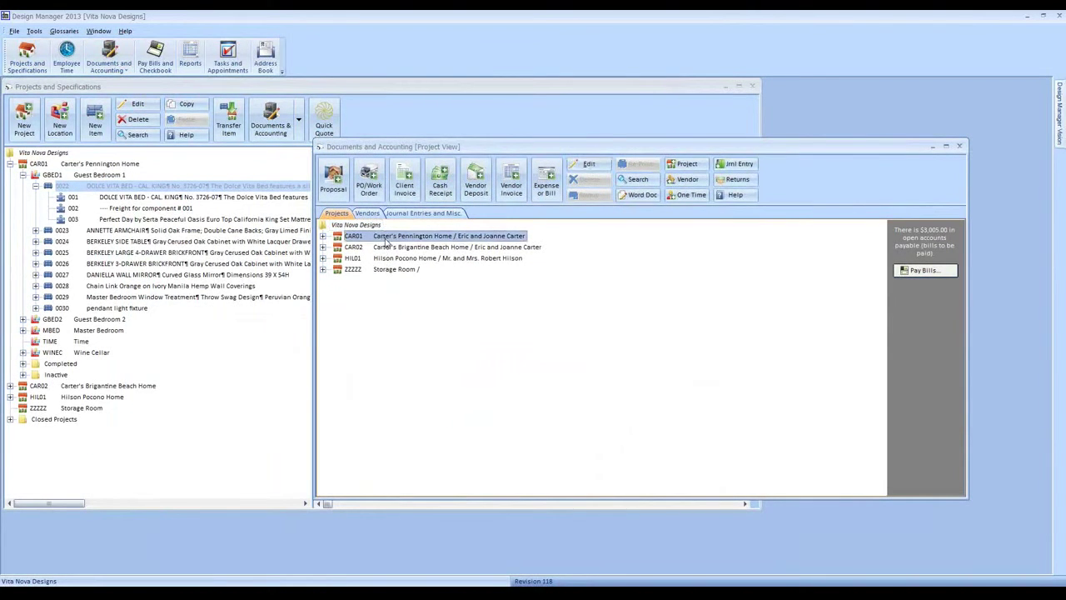
pyautogui.click(333, 179)
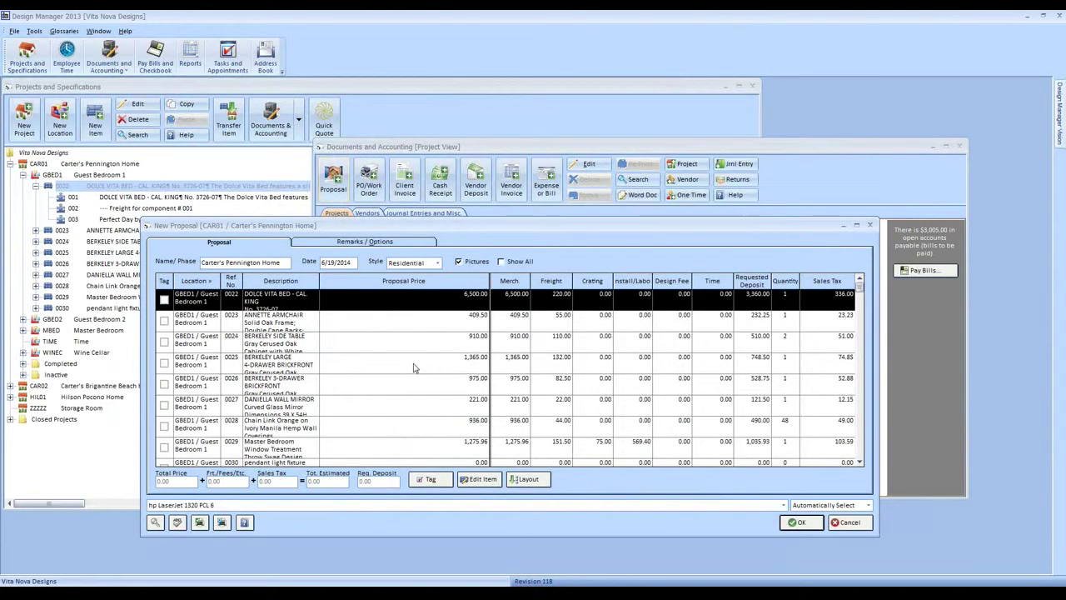
# - Compare item 0022's edit details with its proposal line, then close the item and cancel the proposal
pyautogui.click(204, 185)
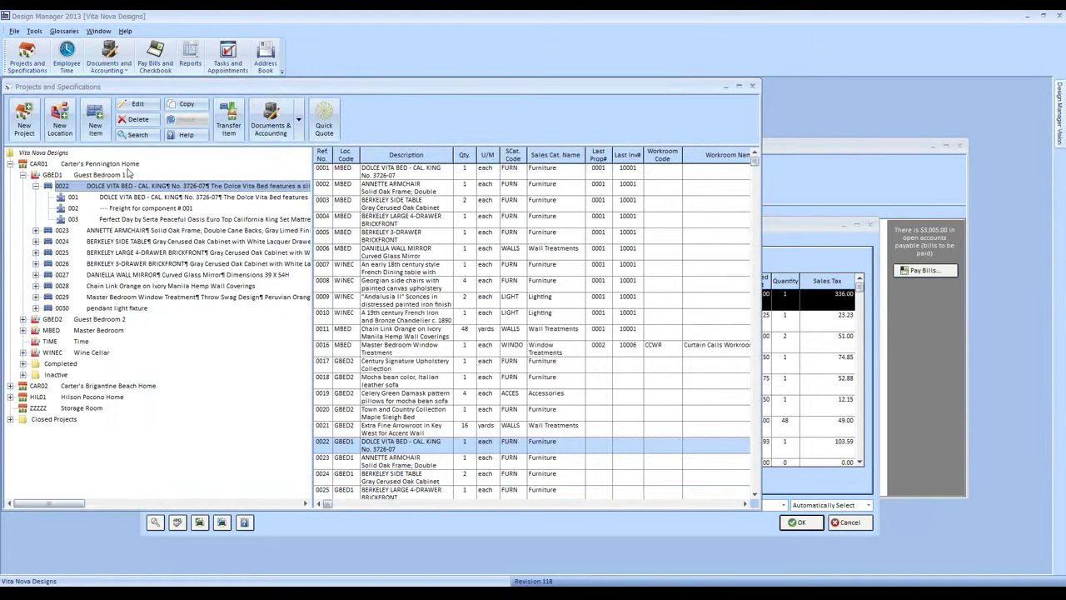
pyautogui.click(135, 104)
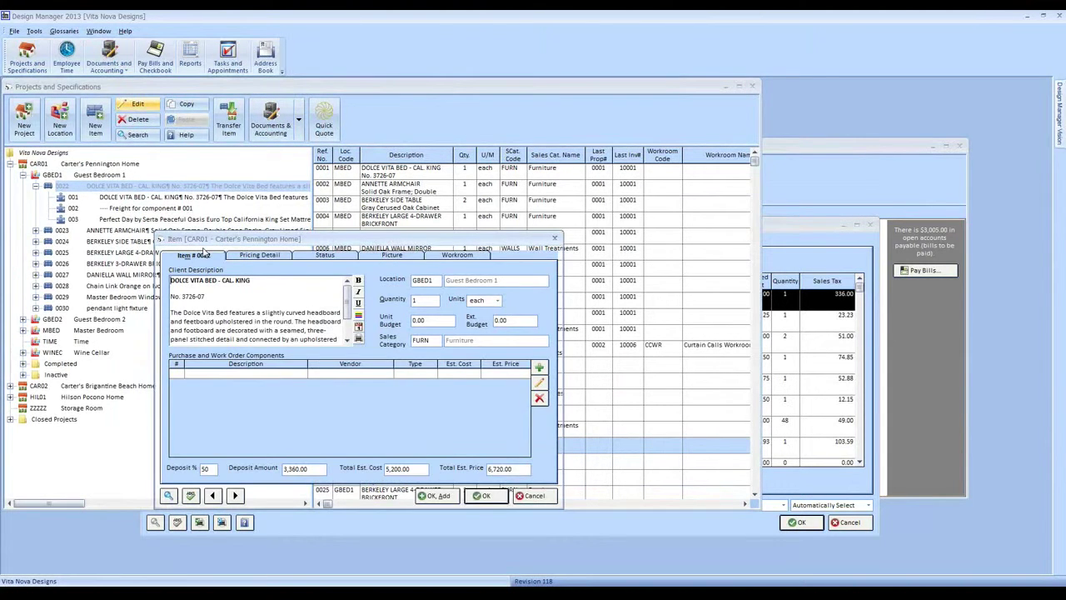
pyautogui.click(829, 253)
pyautogui.moveTo(562, 228); pyautogui.dragTo(728, 229)
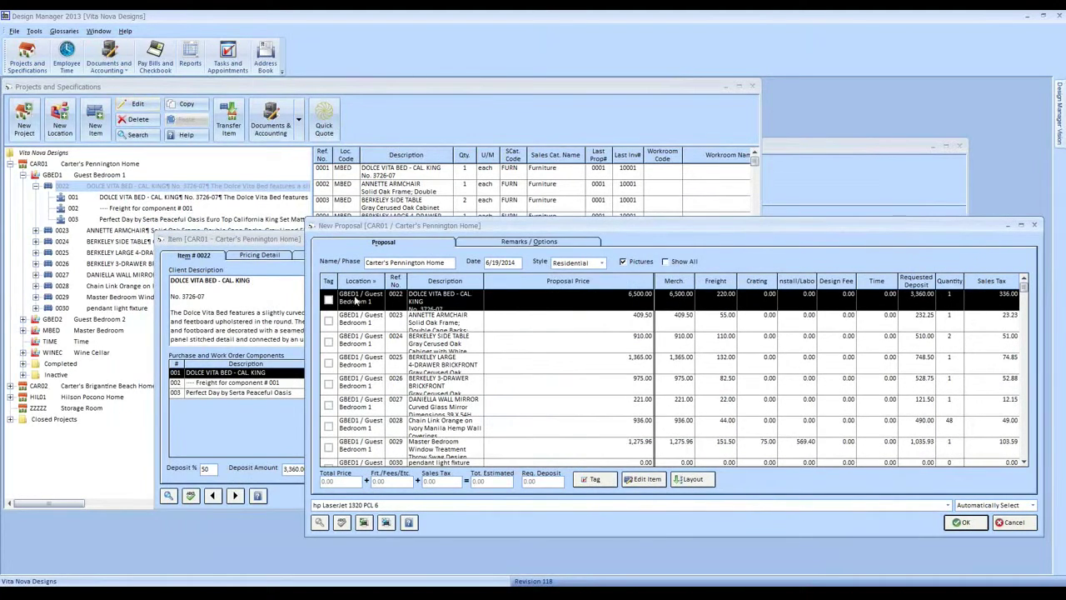
pyautogui.click(281, 272)
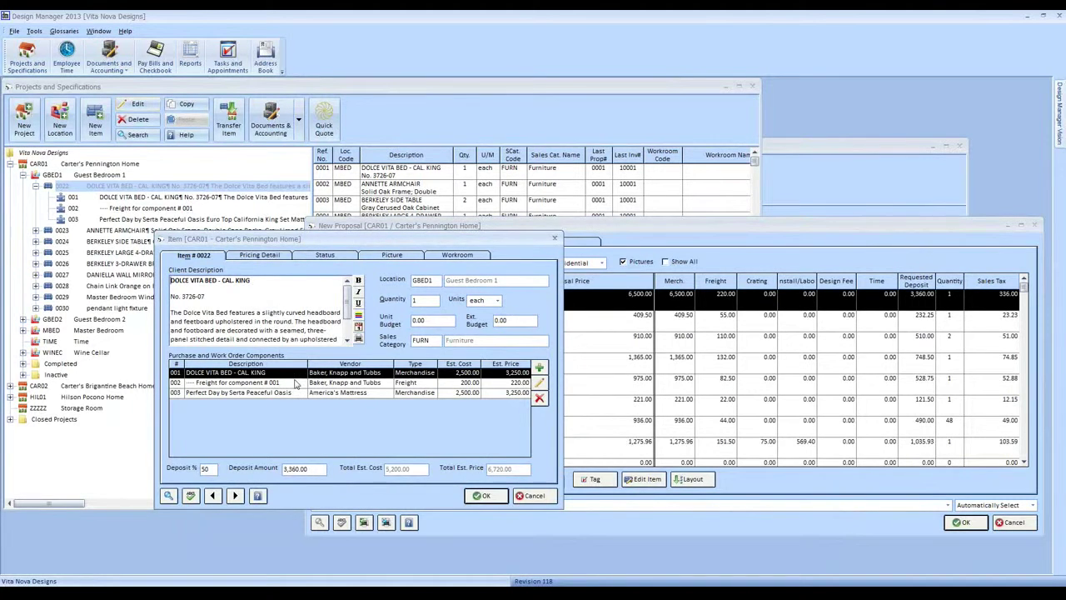
pyautogui.click(713, 302)
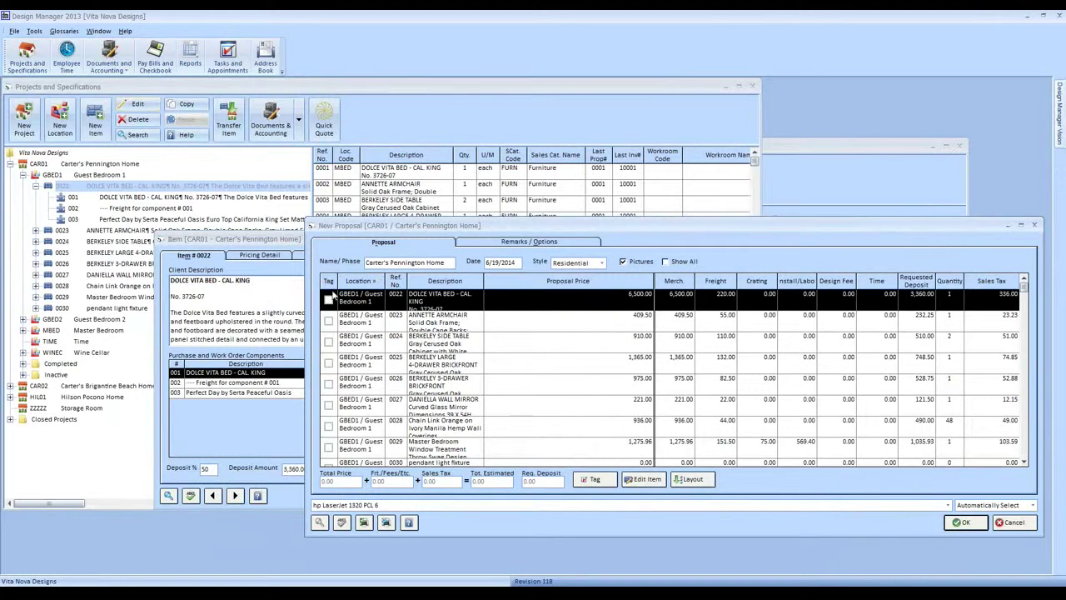
pyautogui.click(275, 280)
pyautogui.click(488, 496)
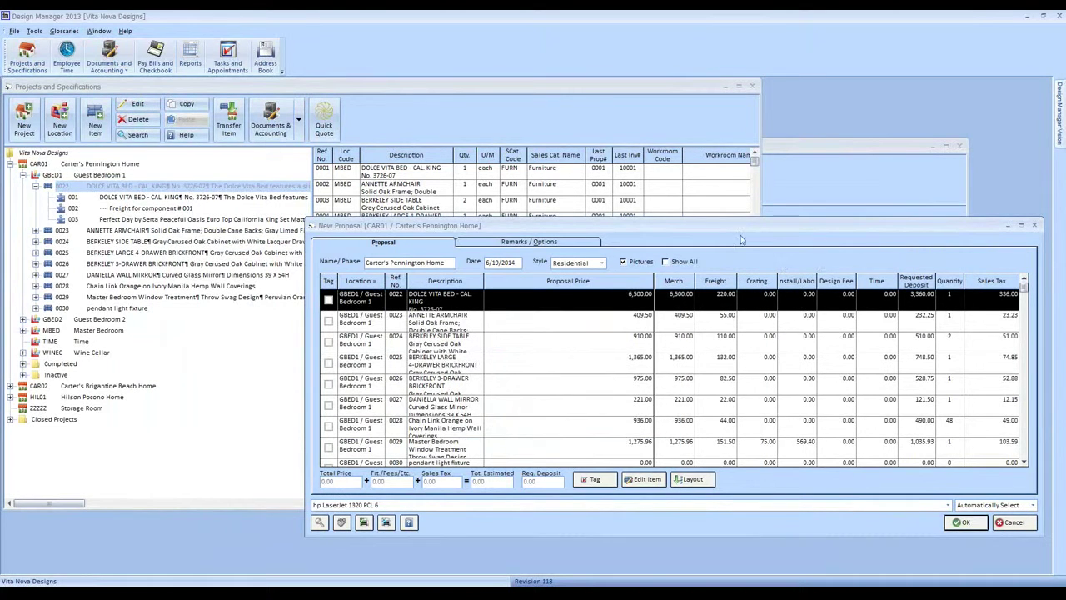
pyautogui.click(1013, 522)
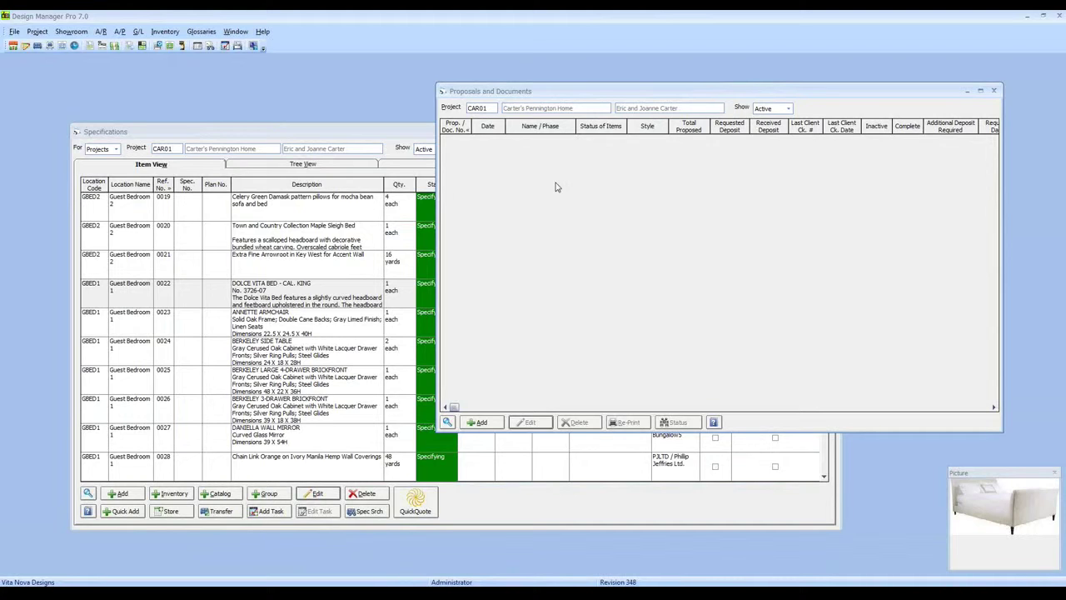
# - Close the Proposals and Documents and the Specifications windows
pyautogui.doubleClick(443, 91)
pyautogui.doubleClick(76, 133)
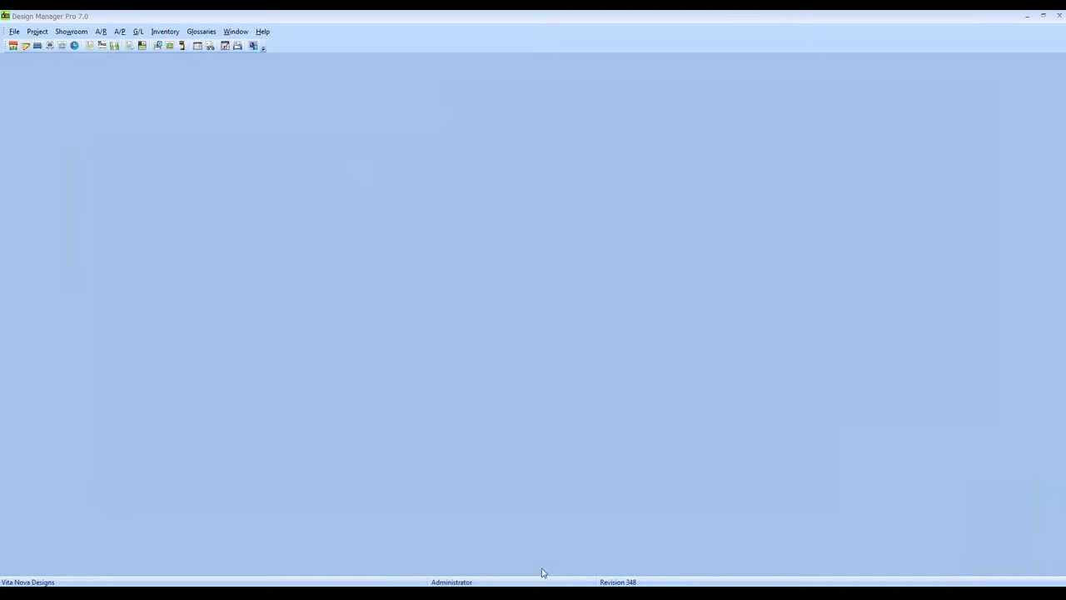
# - Open Reports and expand the Project Management/Showroom, Accounts Receivable, Accounts Payable and Inventory categories
pyautogui.click(198, 46)
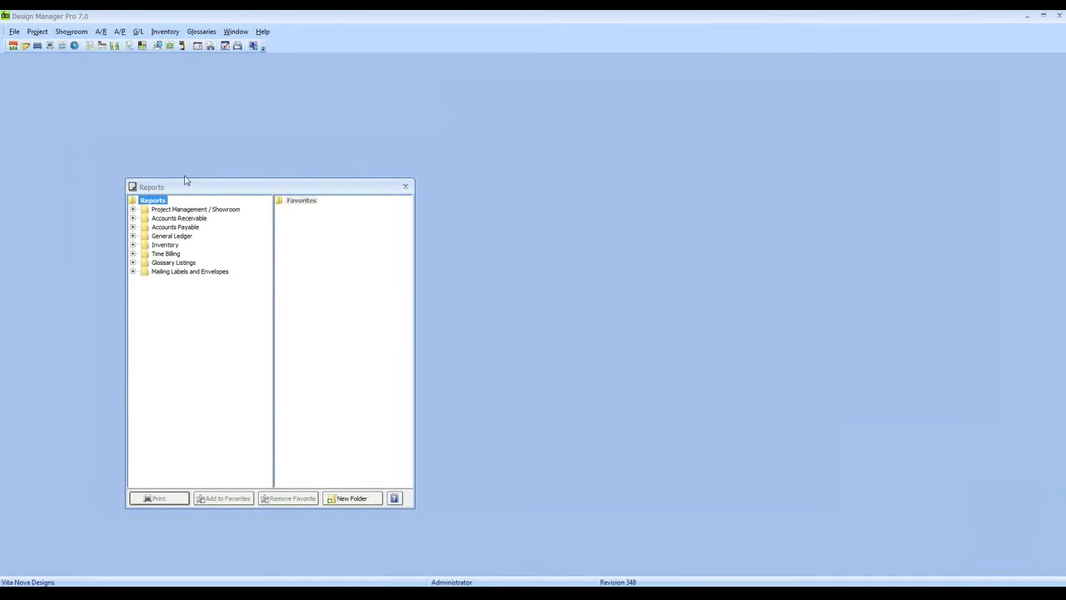
pyautogui.moveTo(186, 180); pyautogui.dragTo(150, 139)
pyautogui.click(94, 161)
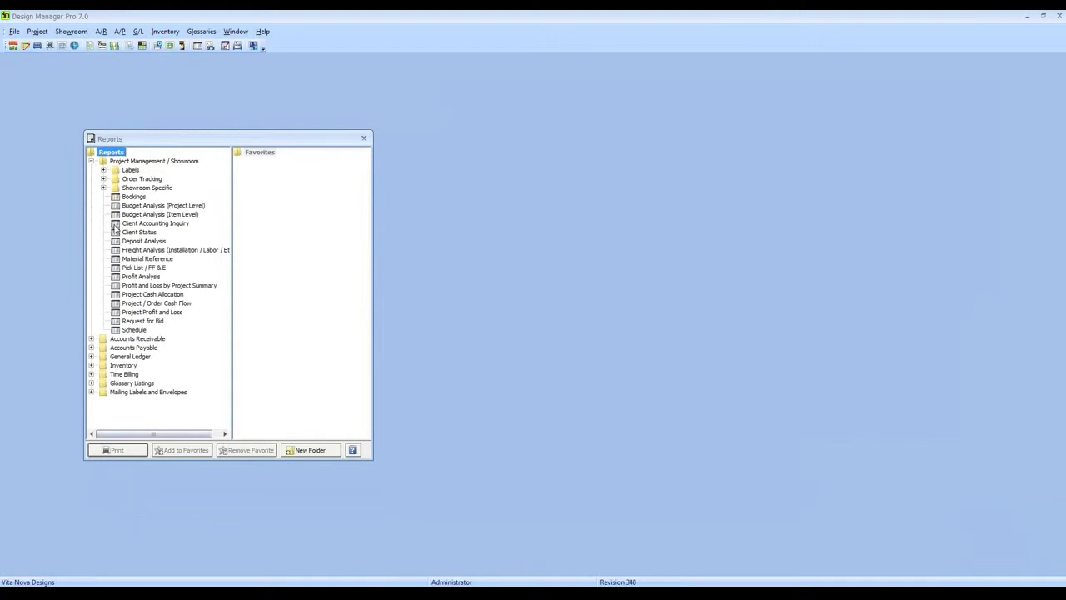
pyautogui.click(97, 338)
pyautogui.click(92, 374)
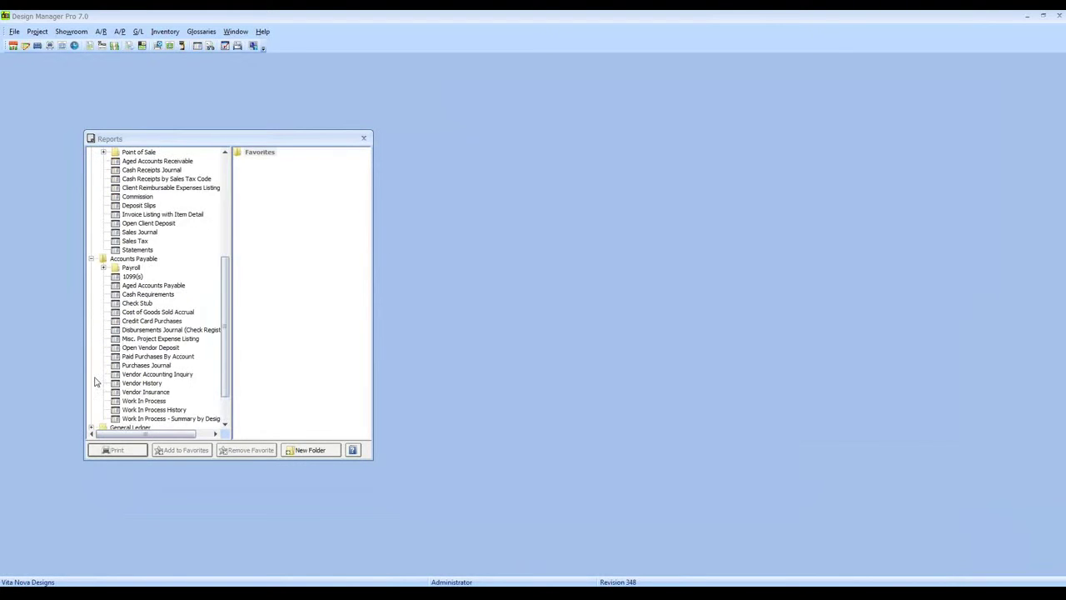
pyautogui.scroll(-2, 126, 370)
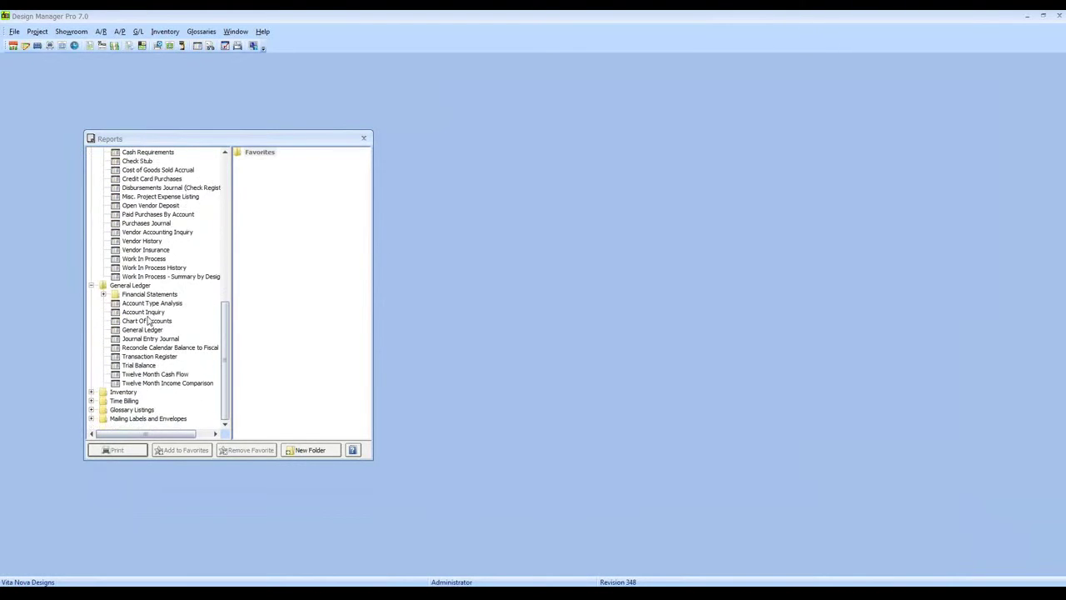
pyautogui.click(91, 392)
pyautogui.scroll(15, 125, 391)
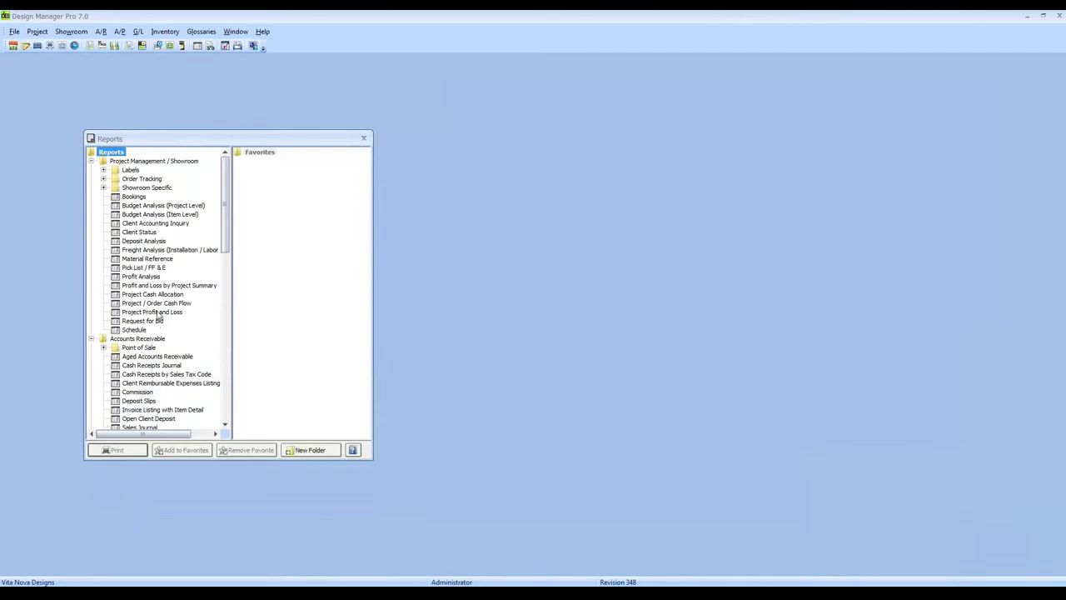
pyautogui.scroll(-10, 154, 346)
pyautogui.scroll(10, 158, 347)
# - Add Profit Analysis to Favorites, check it opens, then close and reopen Reports
pyautogui.click(149, 276)
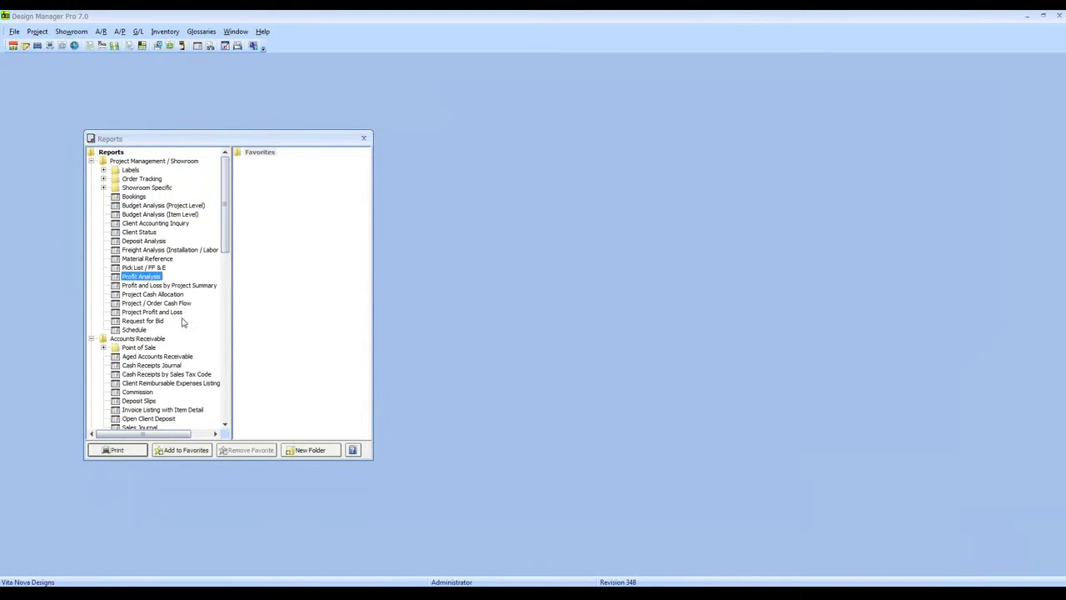
pyautogui.click(192, 450)
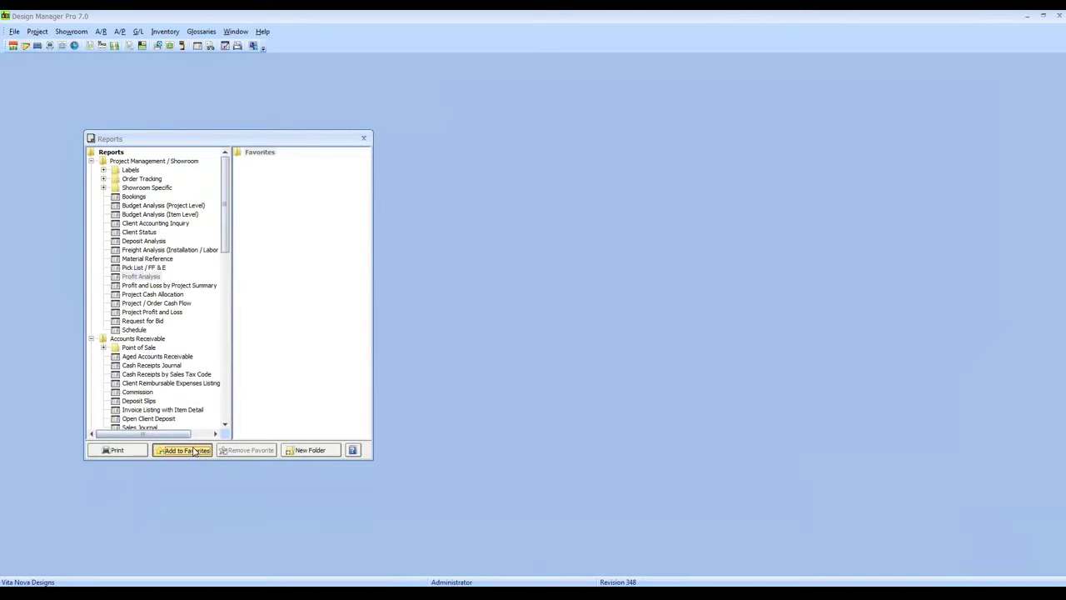
pyautogui.click(271, 160)
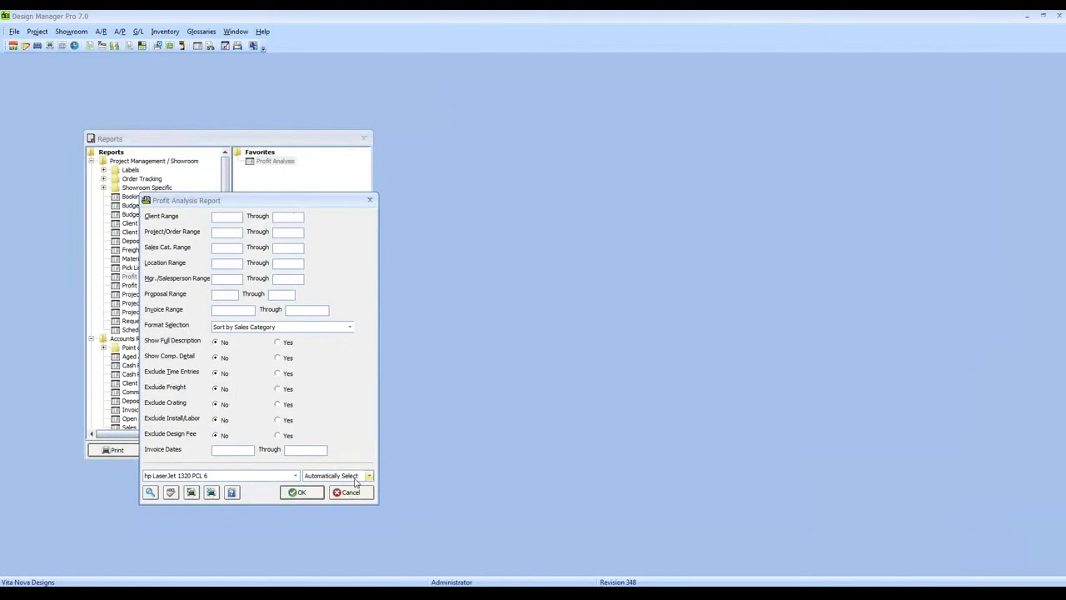
pyautogui.click(349, 491)
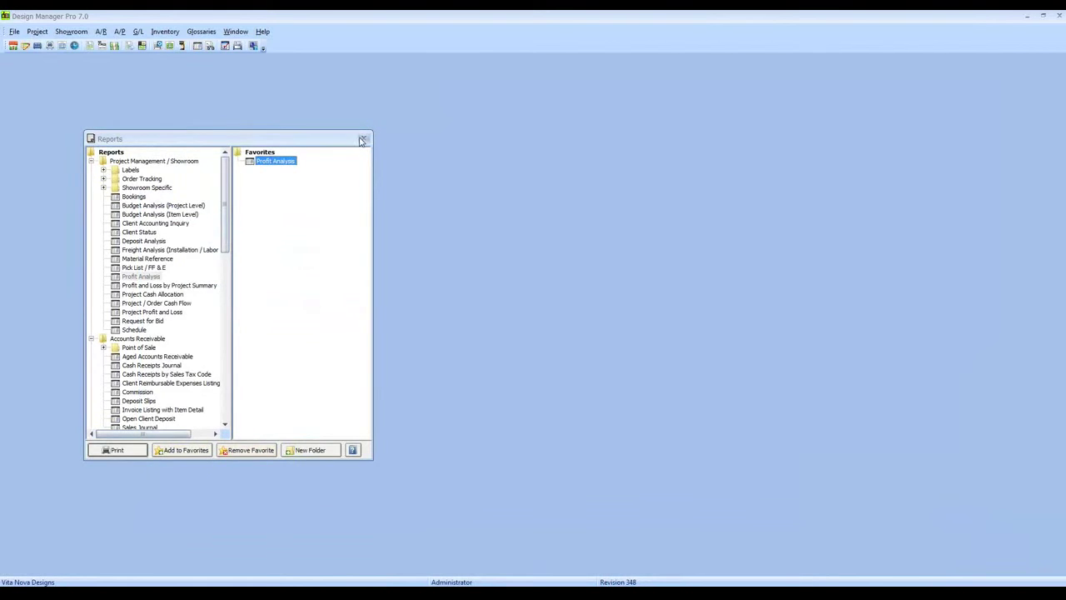
pyautogui.click(362, 140)
pyautogui.click(198, 45)
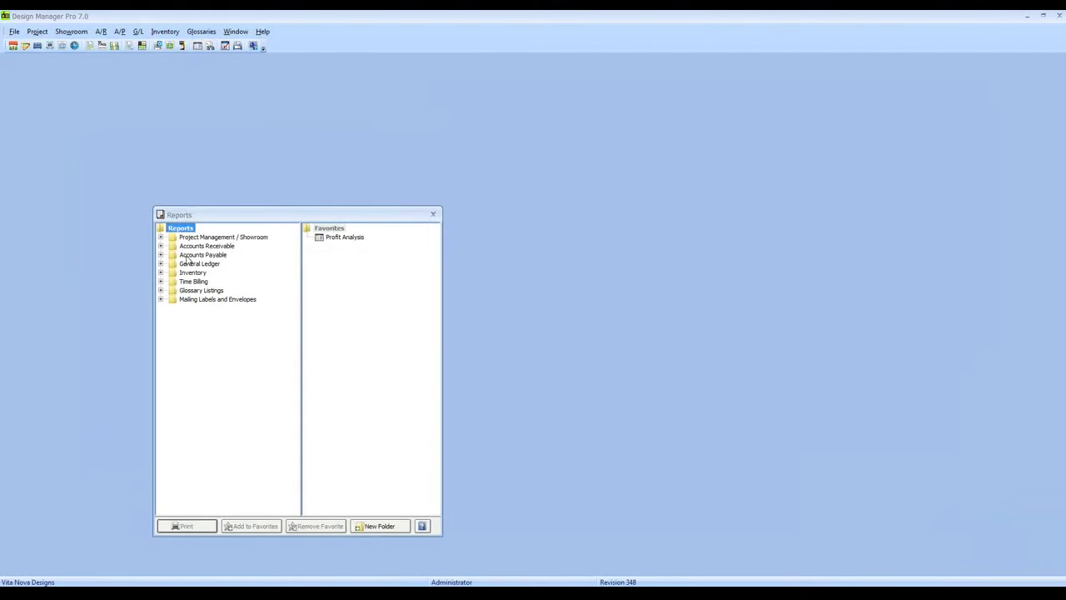
# - Create a new favorites folder named 'Weekly Reports'
pyautogui.click(336, 239)
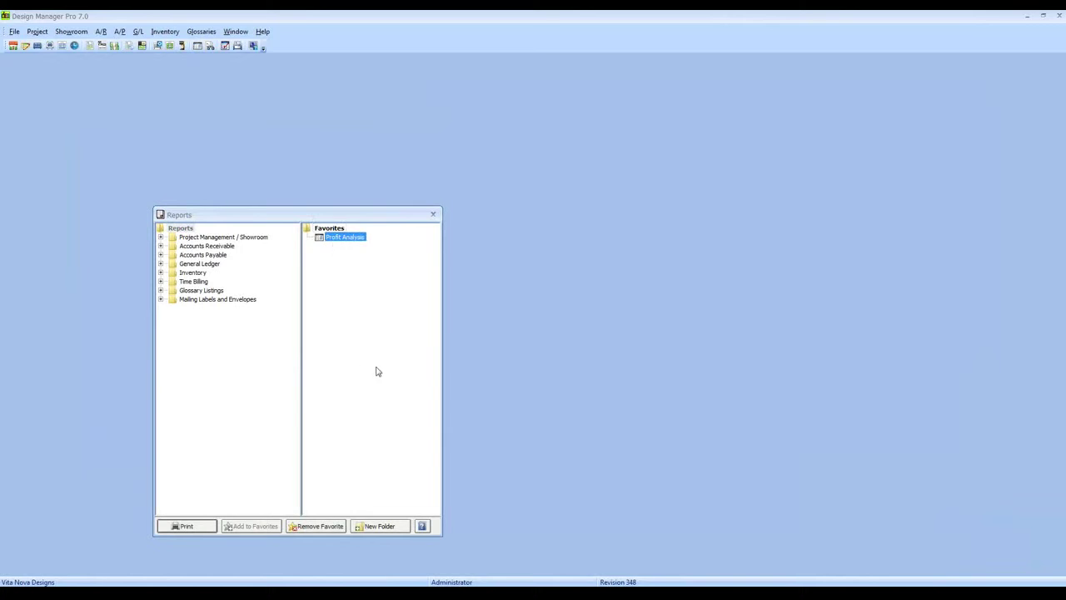
pyautogui.click(161, 238)
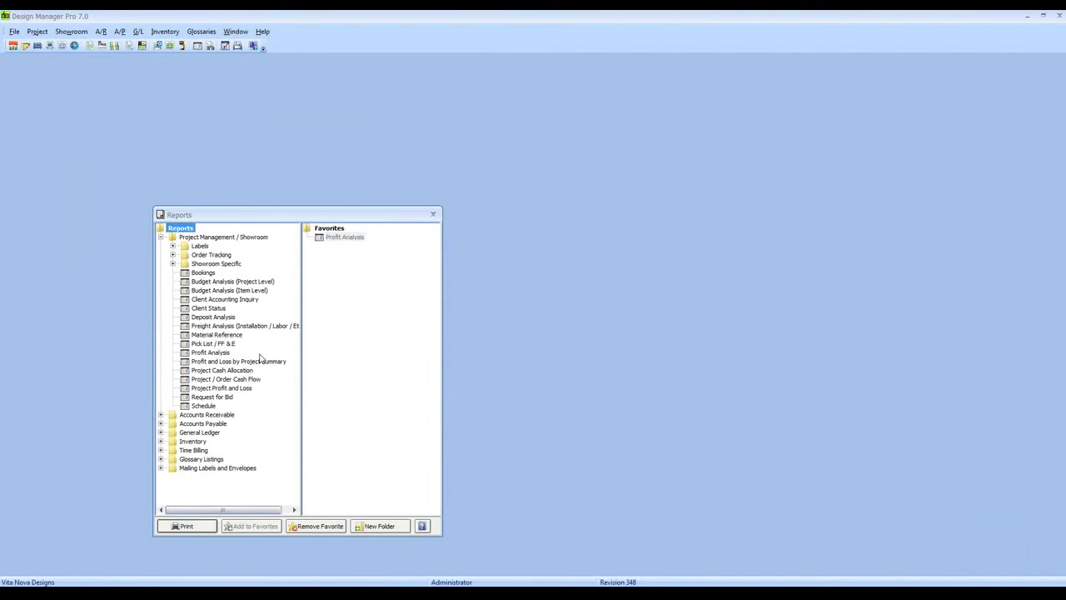
pyautogui.click(331, 239)
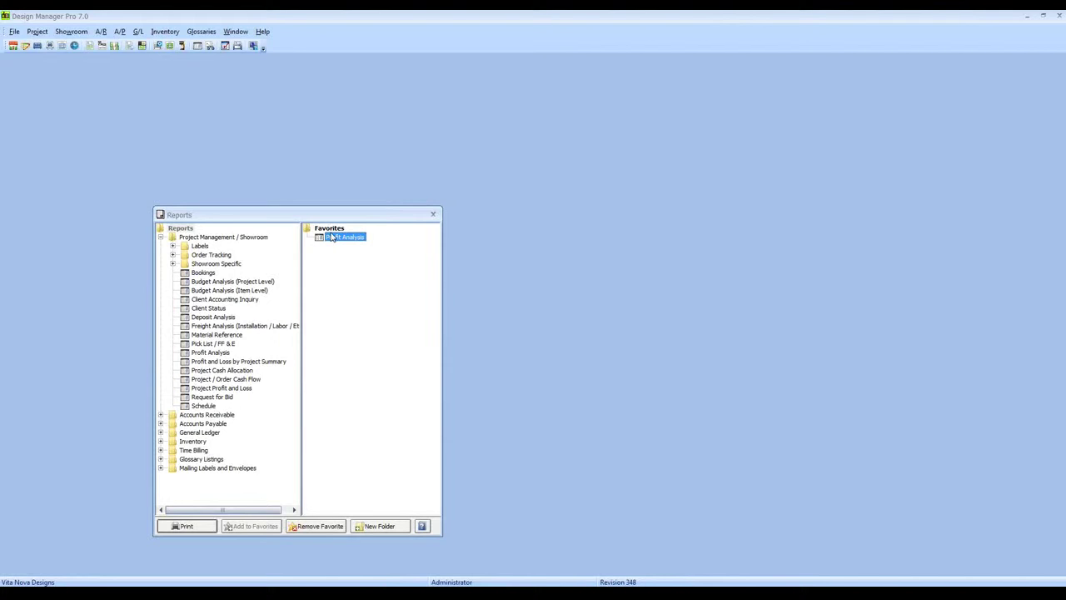
pyautogui.click(380, 527)
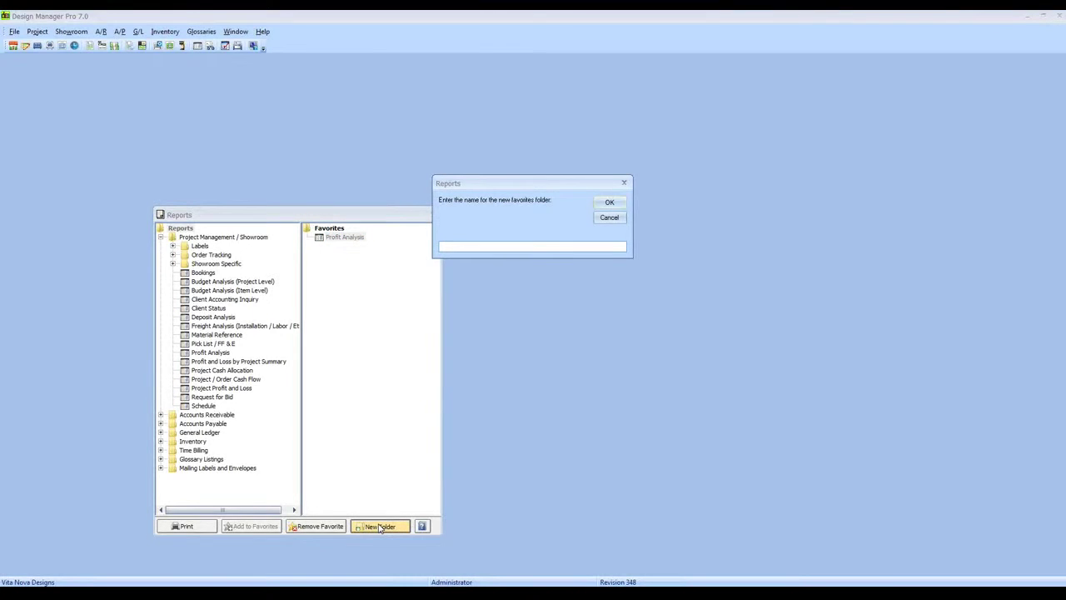
pyautogui.write('Weekly Reports')
pyautogui.press('Return')
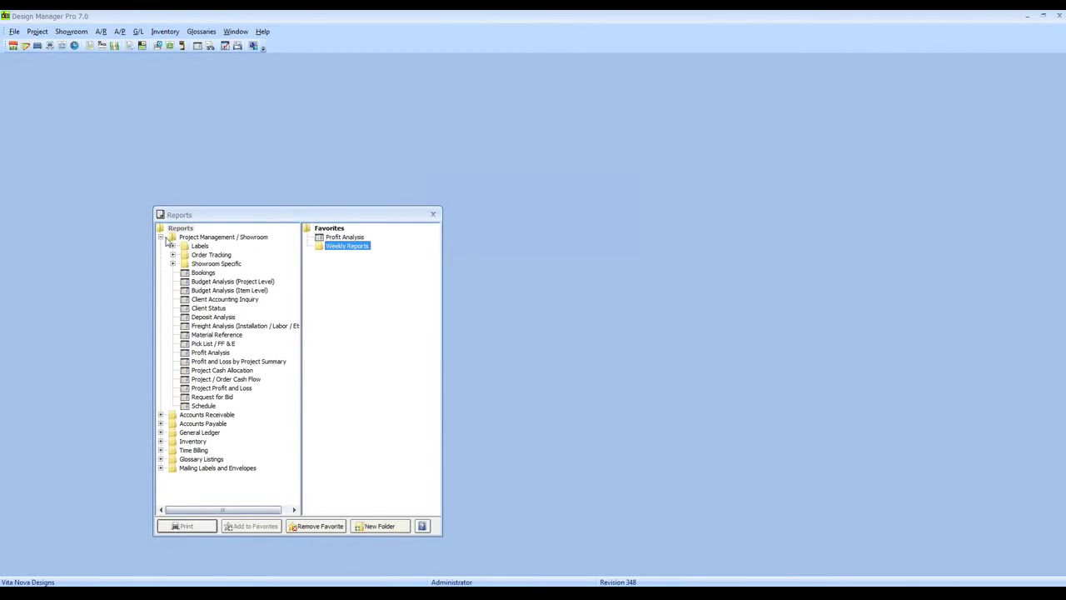
# - Add Aged Accounts Receivable and Aged Accounts Payable to Weekly Reports, then close Reports
pyautogui.click(161, 237)
pyautogui.click(160, 246)
pyautogui.click(238, 264)
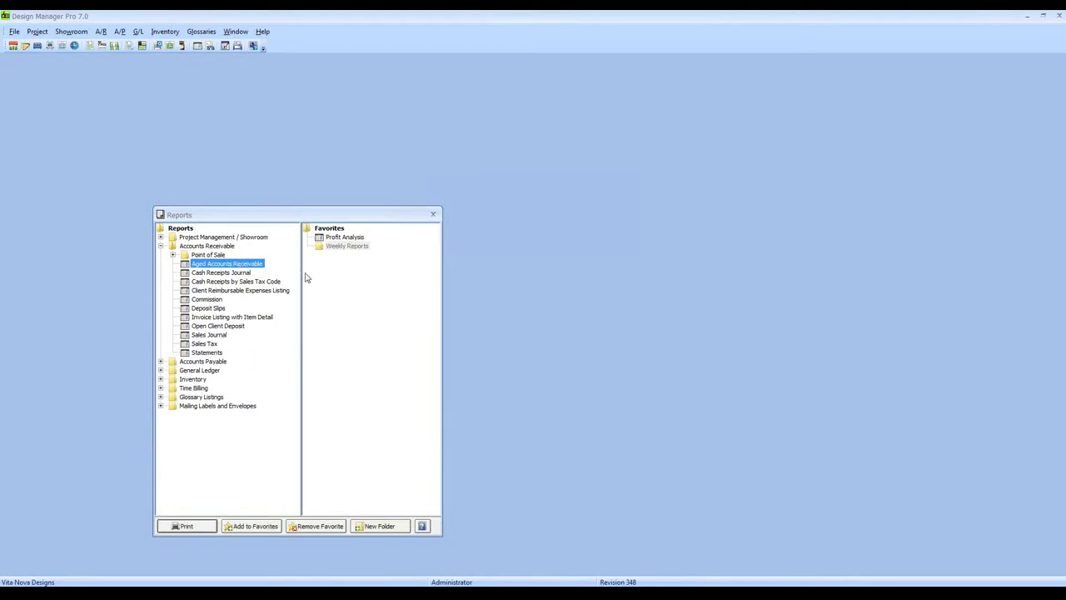
pyautogui.click(251, 526)
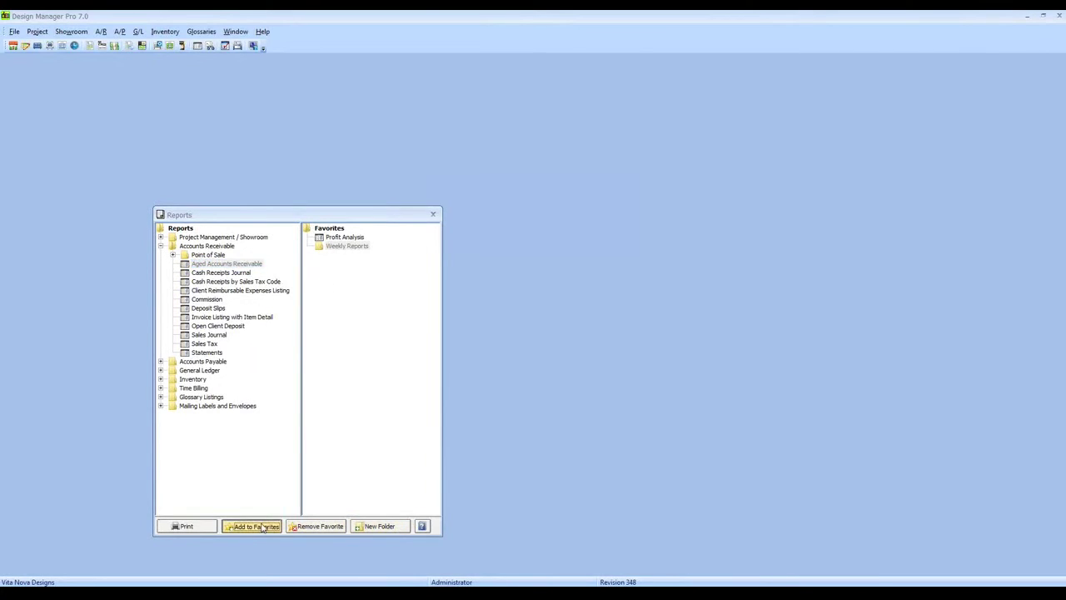
pyautogui.click(162, 361)
pyautogui.click(204, 361)
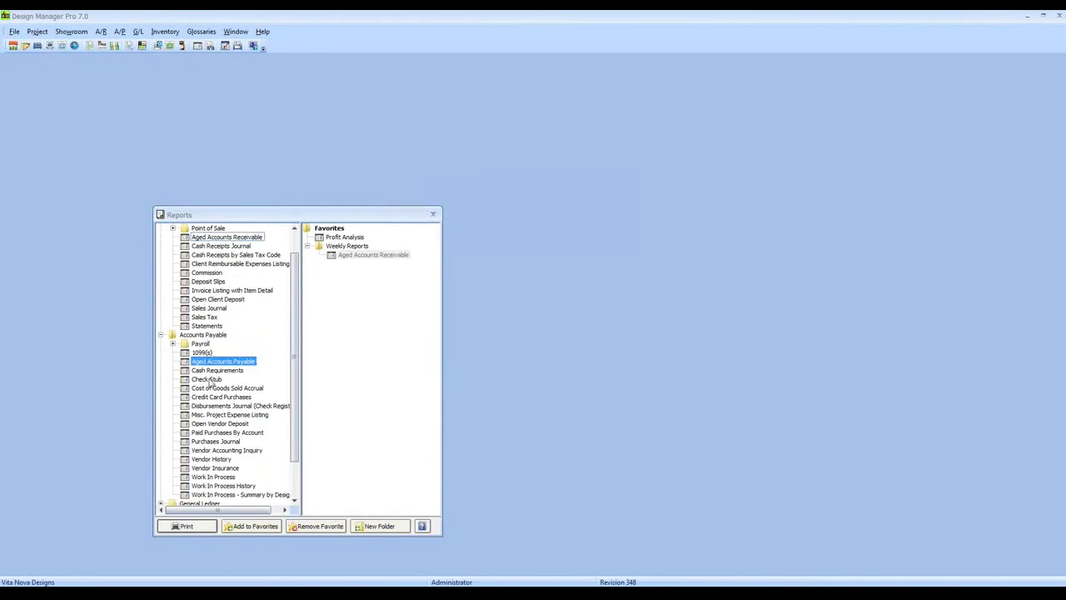
pyautogui.click(254, 525)
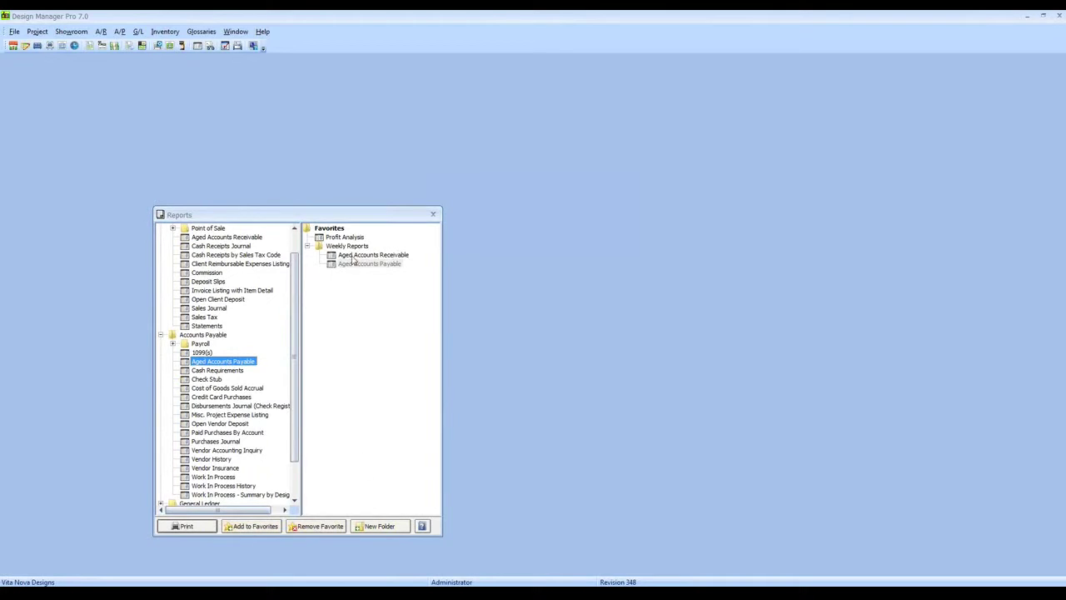
pyautogui.scroll(1, 331, 271)
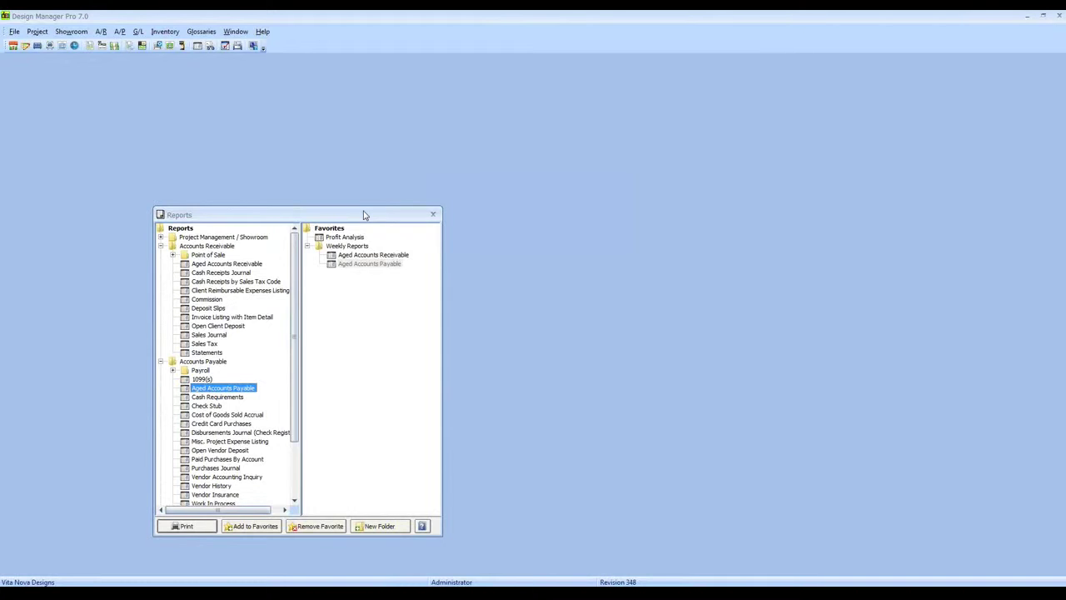
pyautogui.click(373, 256)
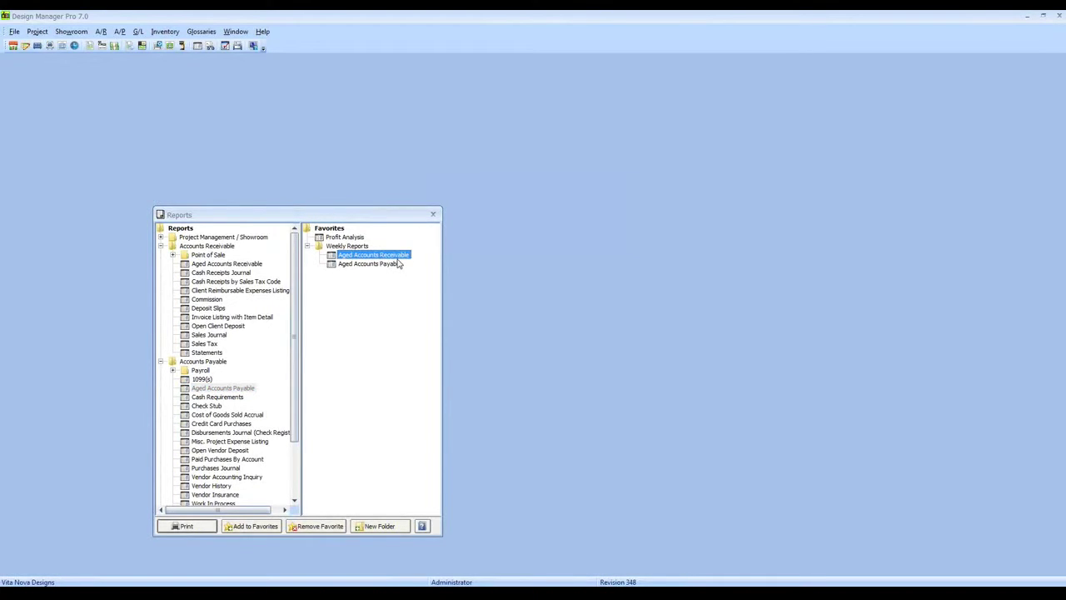
pyautogui.click(433, 216)
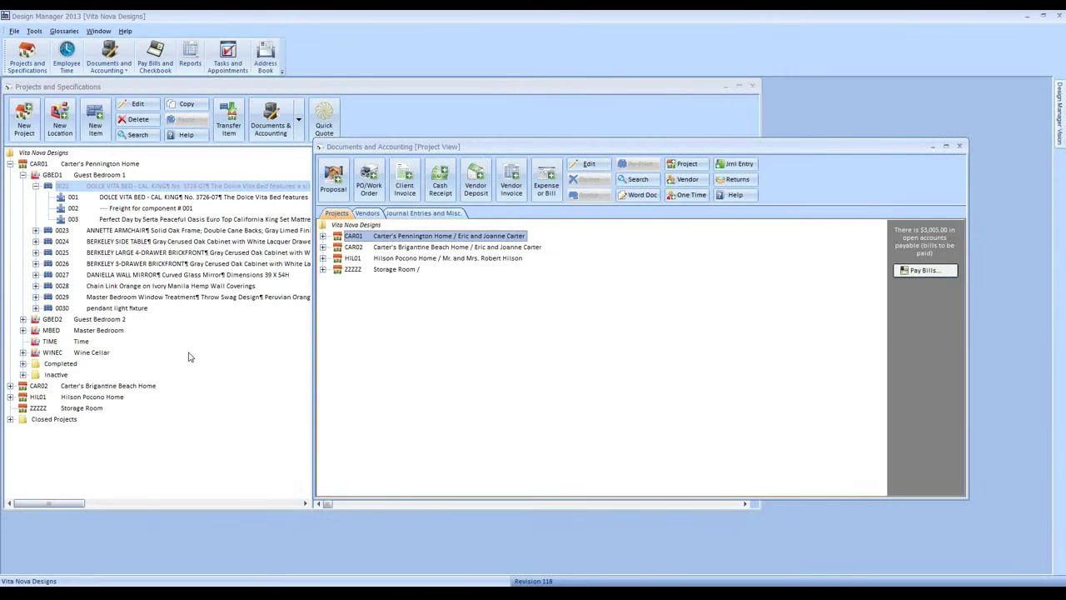
# - Open Returns and Credits from Documents and Accounting and compare the Client and Vendor tabs
pyautogui.moveTo(510, 149); pyautogui.dragTo(193, 138)
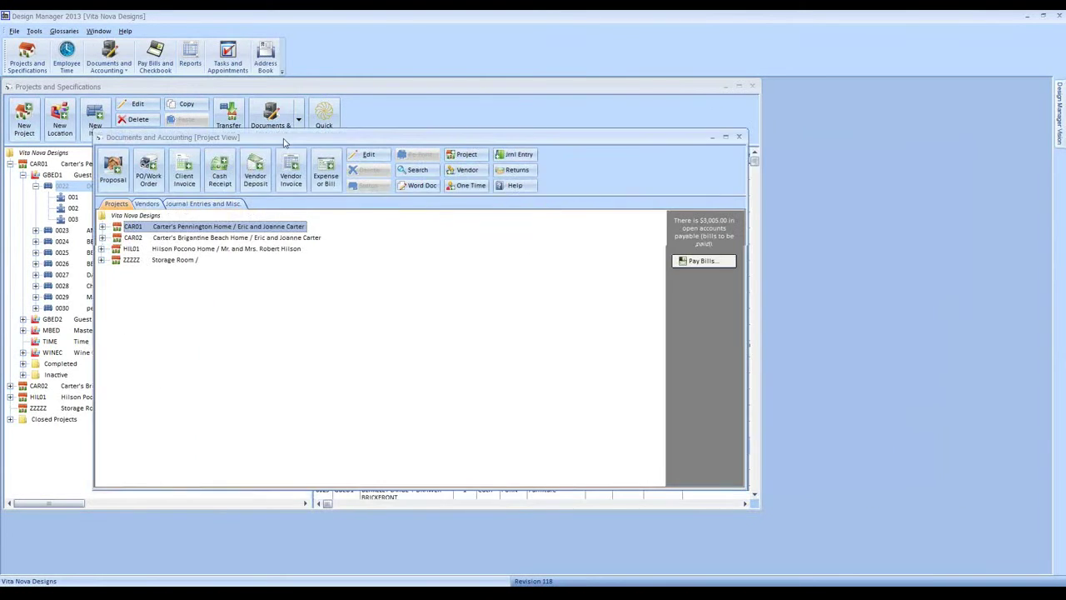
pyautogui.click(513, 171)
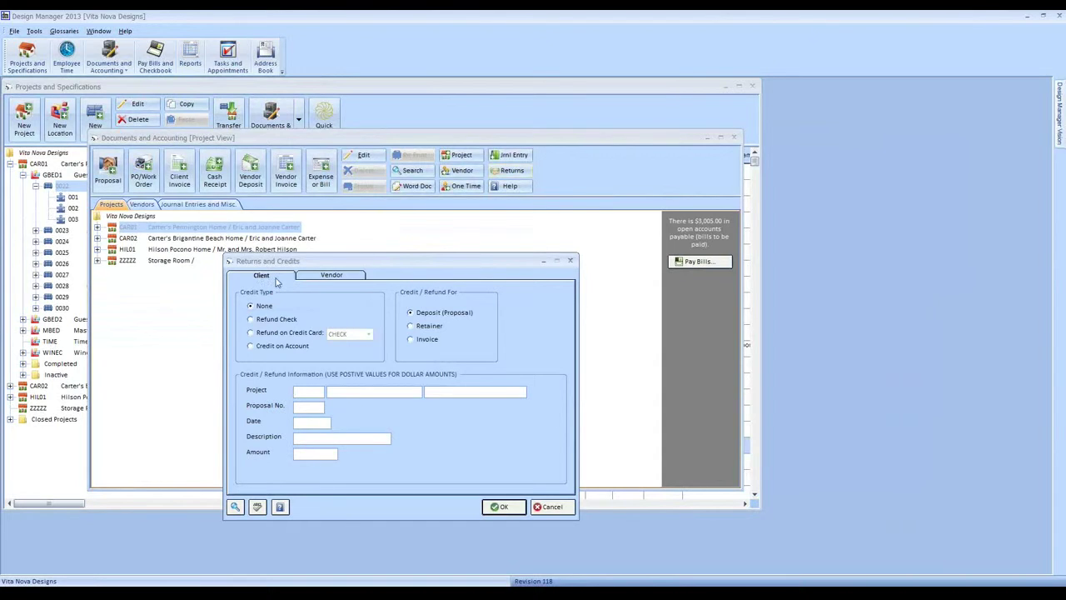
pyautogui.click(316, 277)
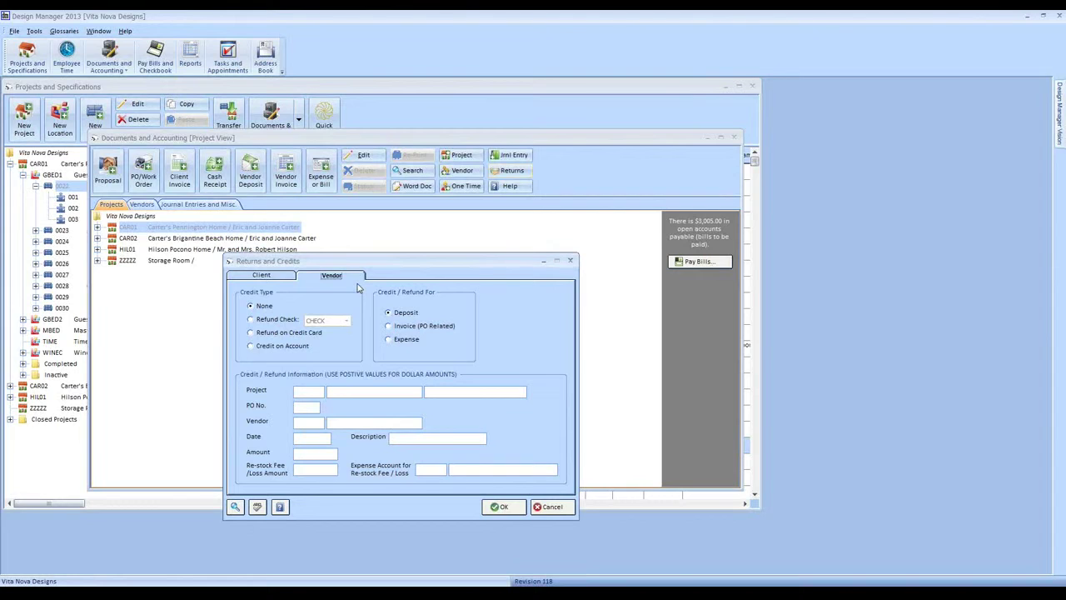
pyautogui.click(283, 277)
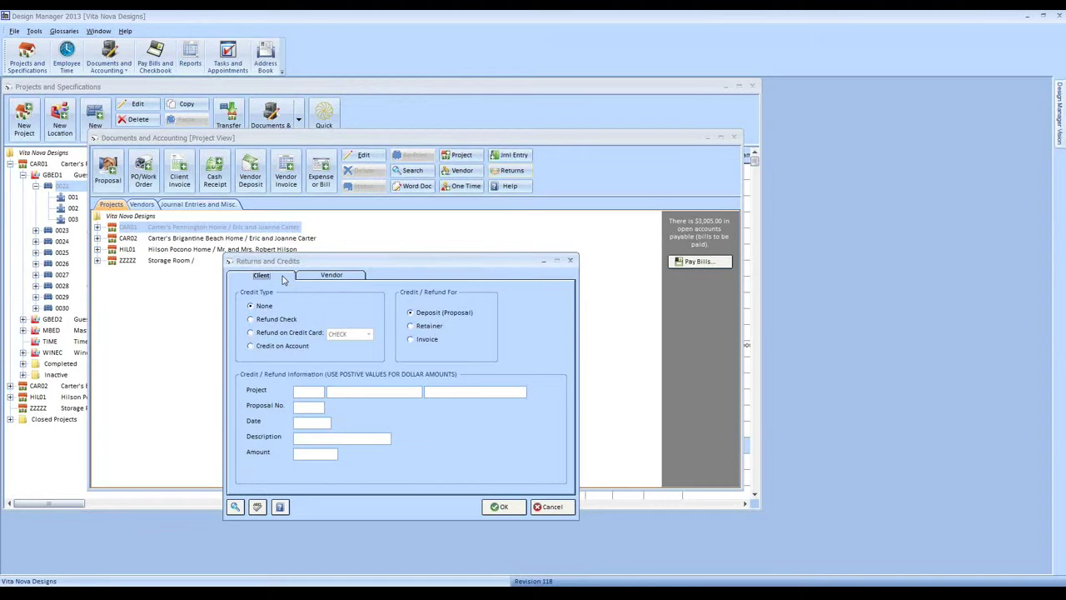
# - Set the client return to a Refund Check for a Retainer and open the client returns help topic
pyautogui.click(270, 319)
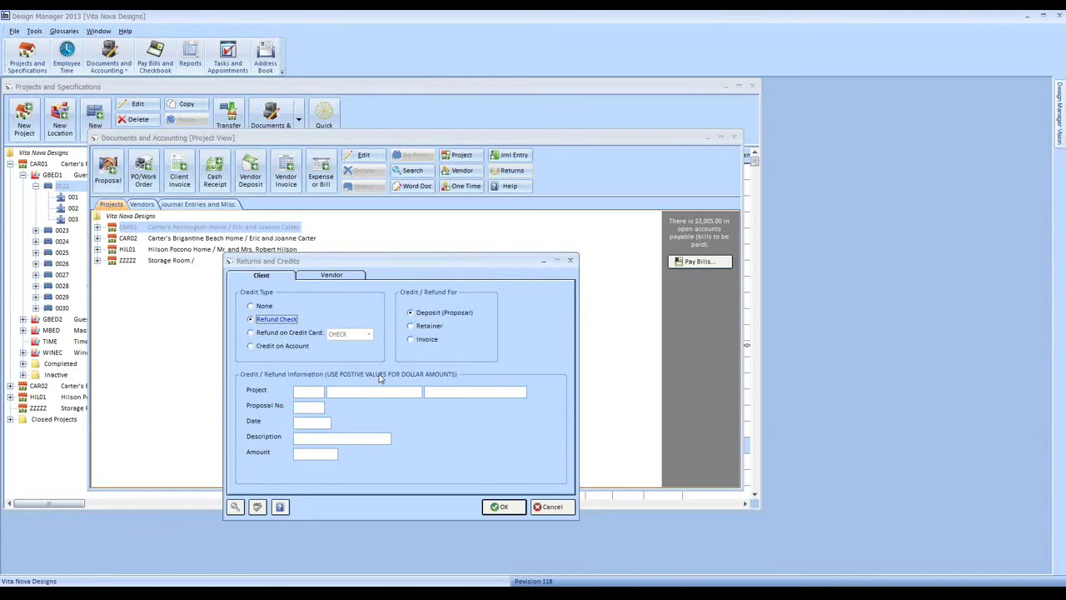
pyautogui.click(425, 329)
pyautogui.click(337, 392)
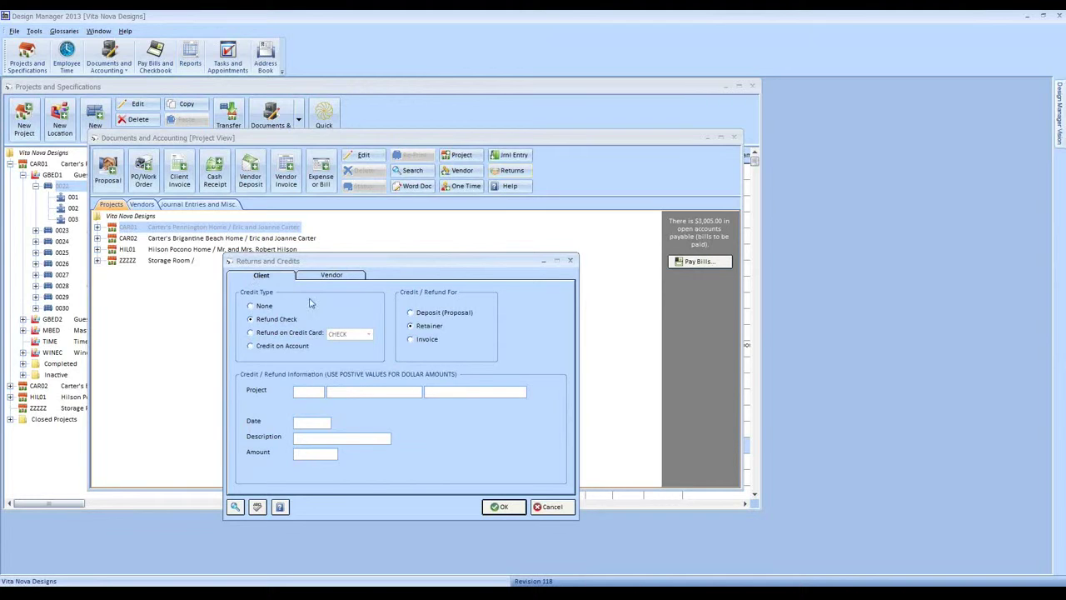
pyautogui.click(325, 276)
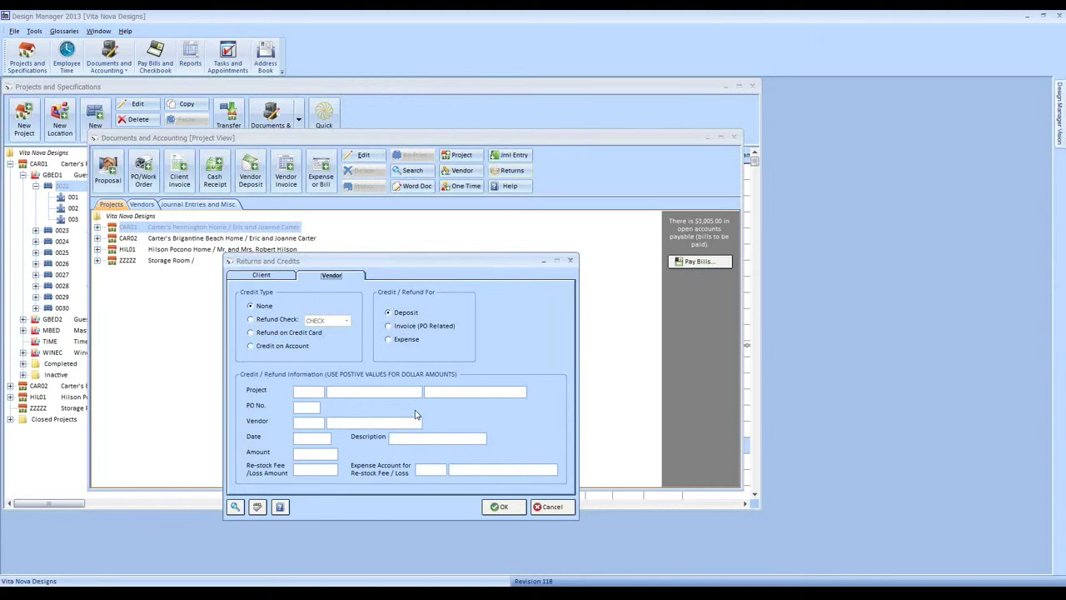
pyautogui.click(255, 276)
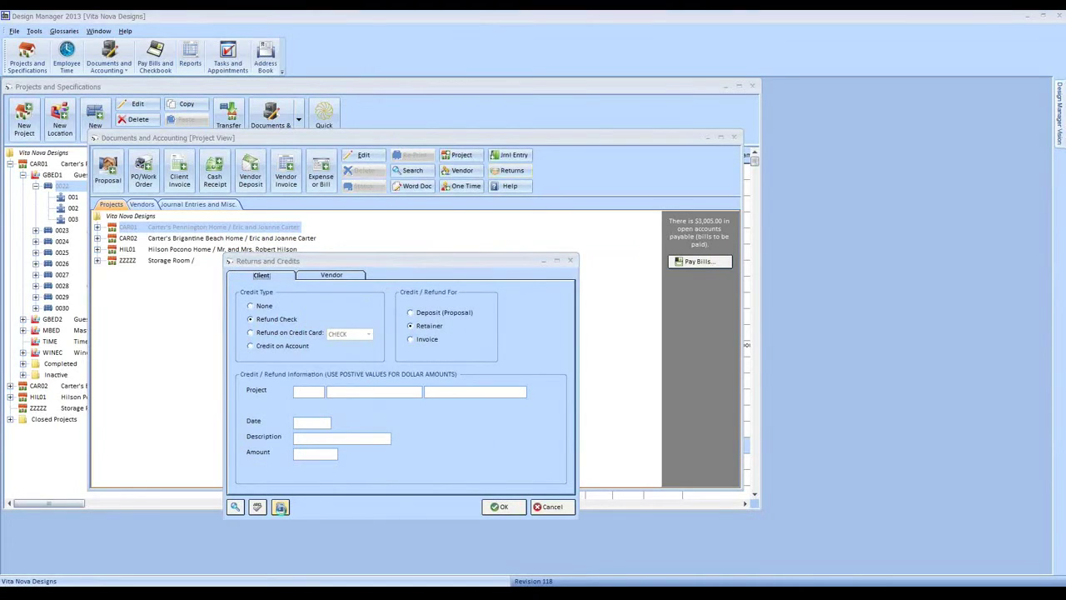
pyautogui.click(280, 506)
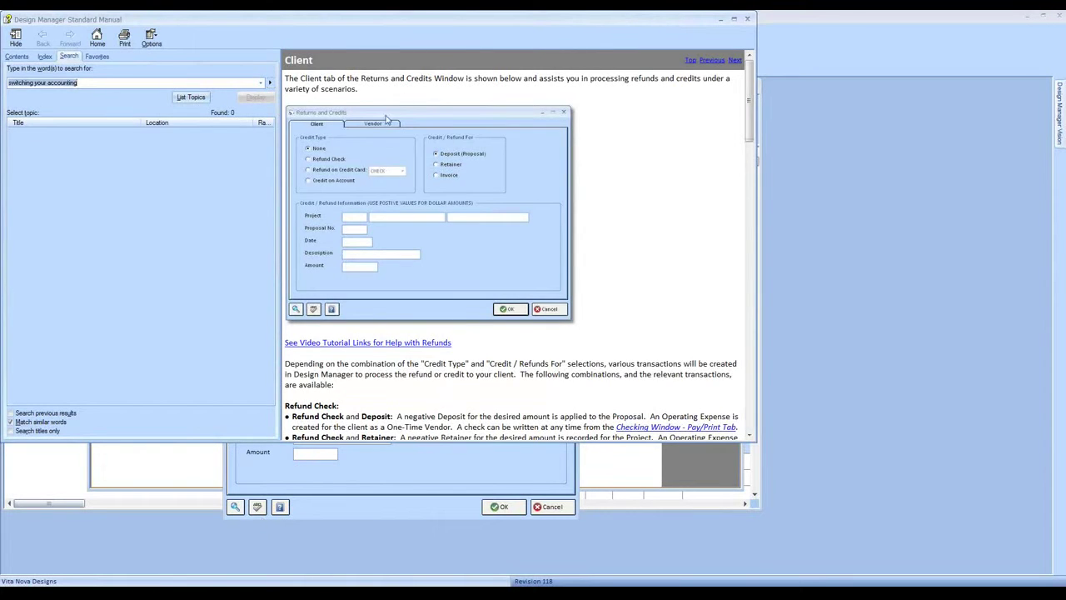
# - Close the Design Manager Standard Manual and cancel the unsaved Returns and Credits entry
pyautogui.scroll(-10, 479, 385)
pyautogui.scroll(10, 479, 385)
pyautogui.click(747, 18)
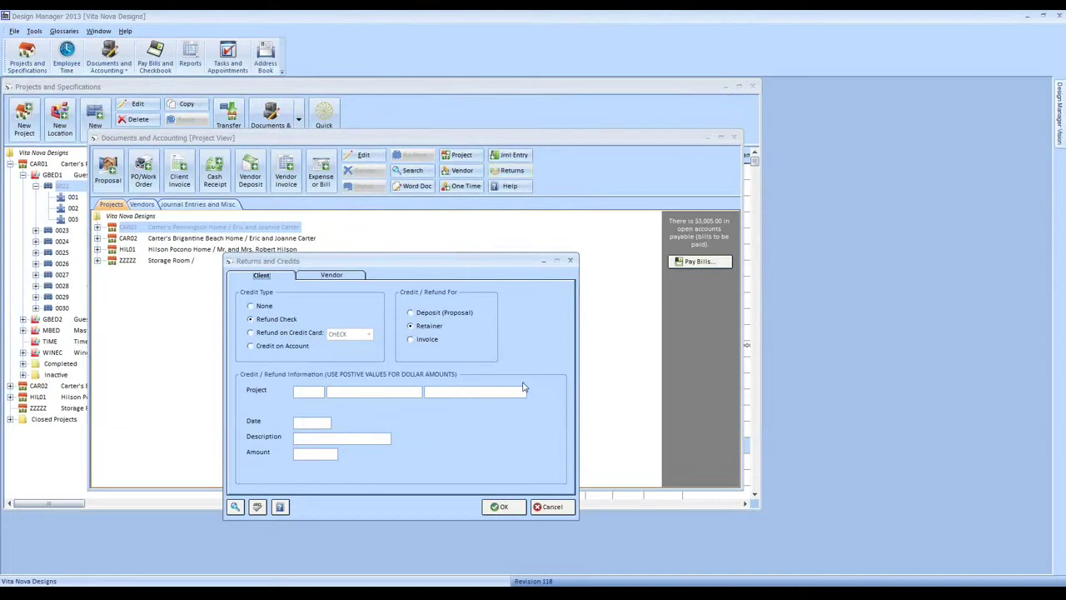
pyautogui.click(550, 506)
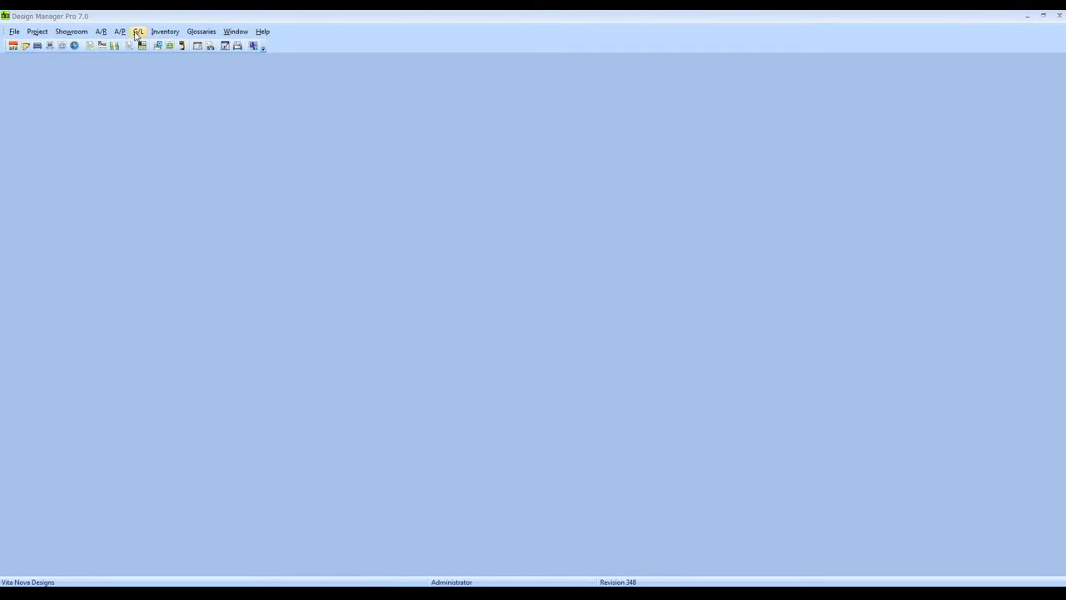
pyautogui.click(136, 33)
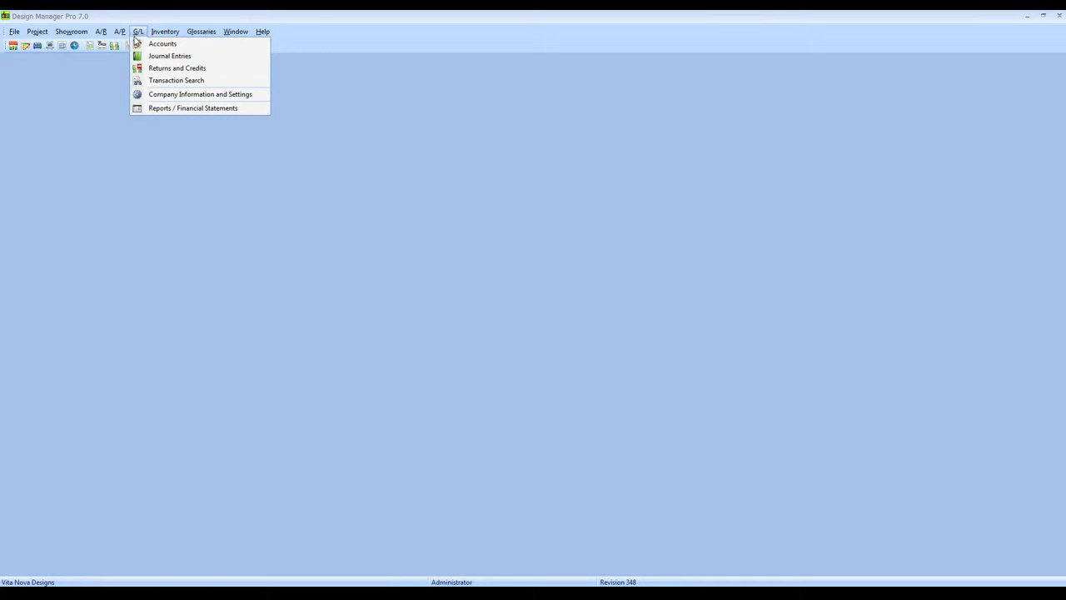
pyautogui.click(176, 67)
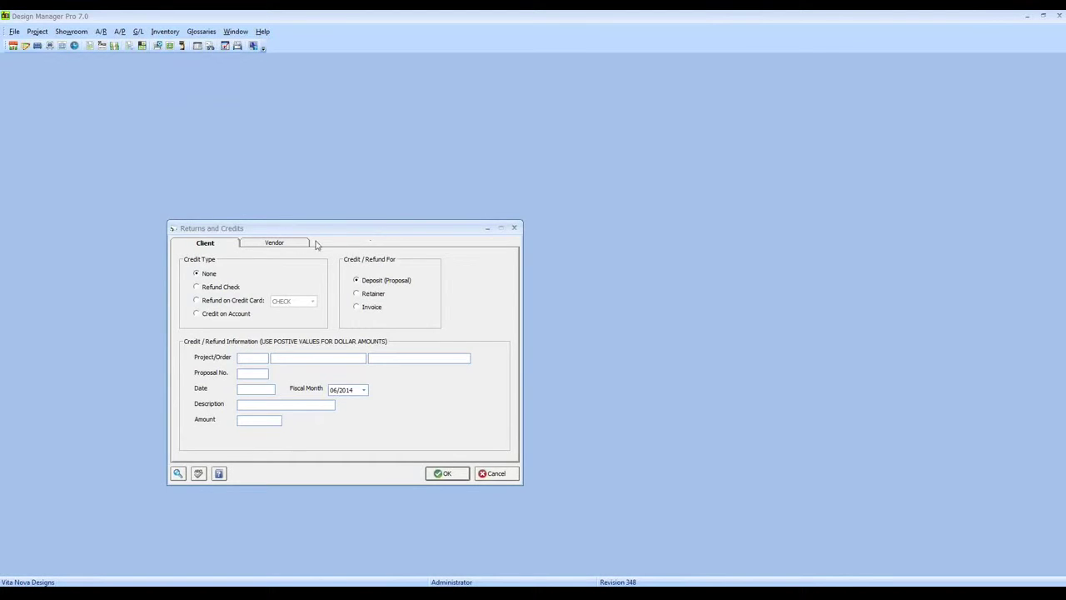
pyautogui.click(274, 242)
pyautogui.click(218, 242)
pyautogui.click(497, 473)
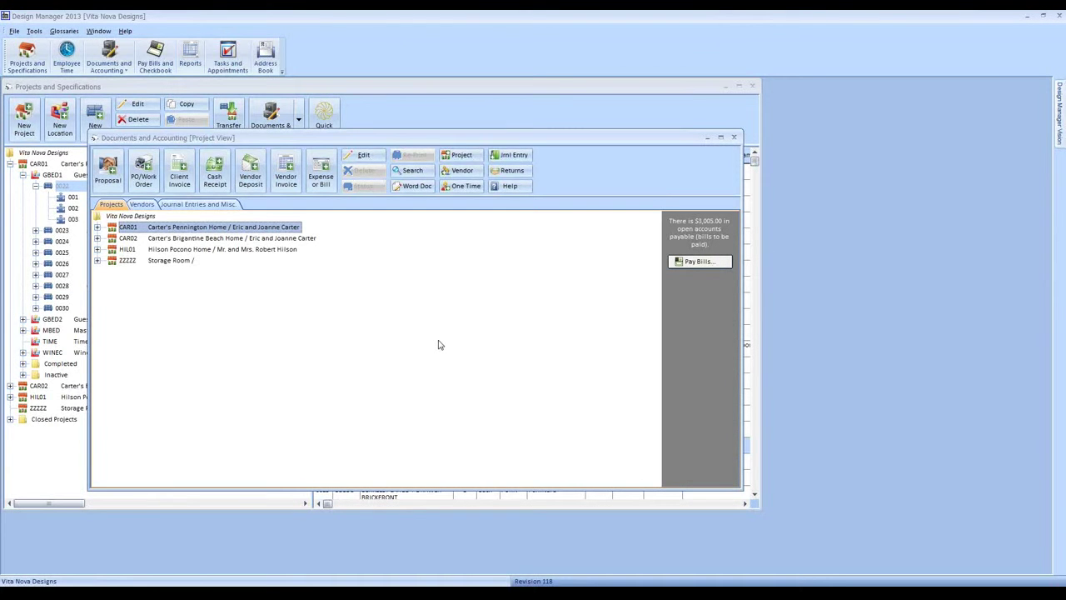
# - Edit project CAR01, Carter's Pennington Home, from the project tree and view its Status tab
pyautogui.click(734, 137)
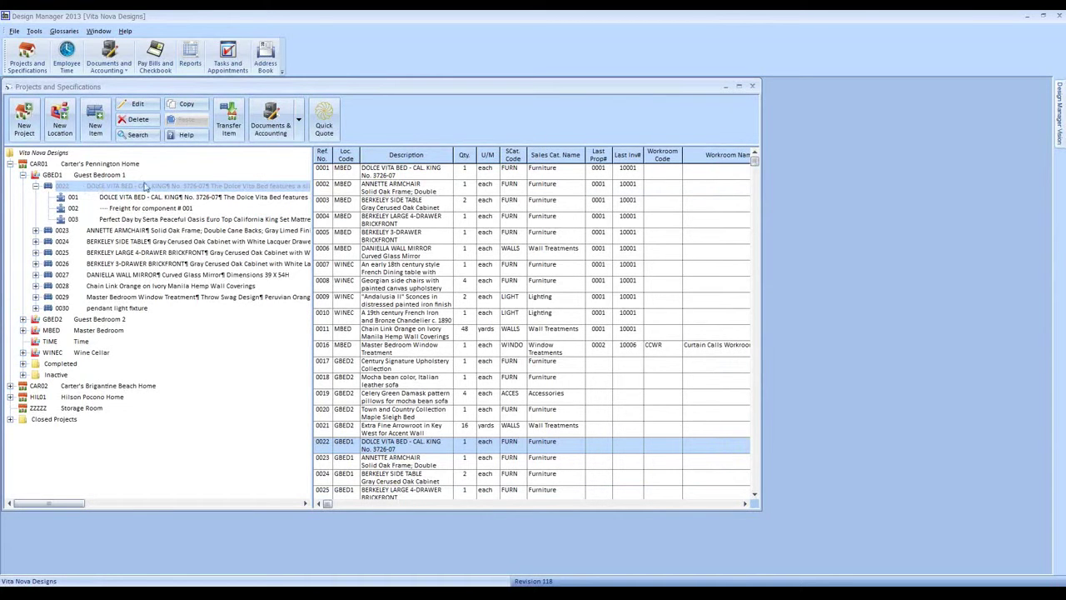
pyautogui.click(84, 164)
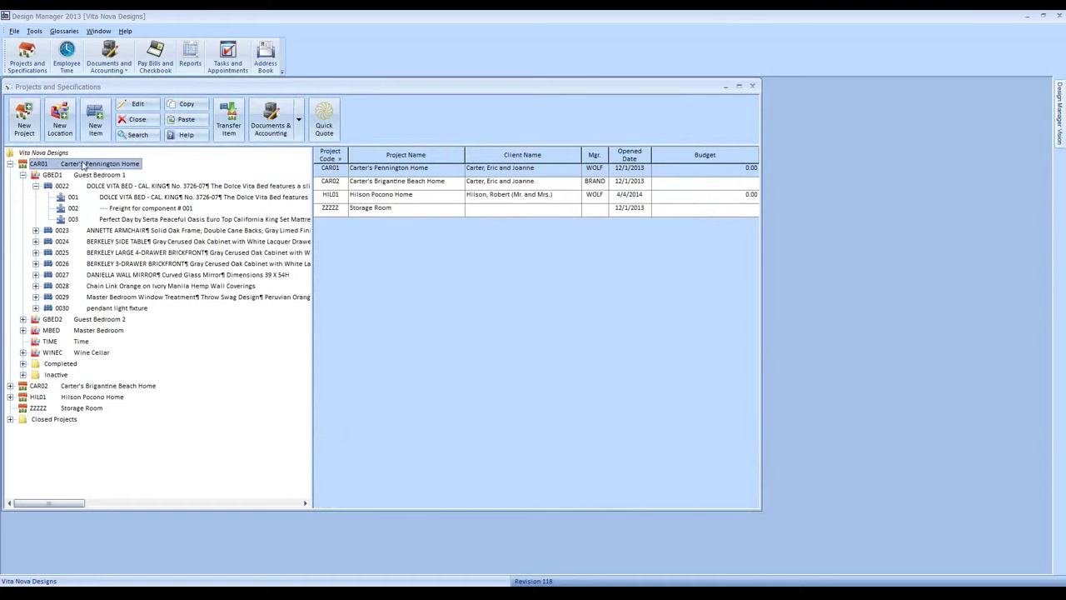
pyautogui.click(135, 105)
pyautogui.click(283, 119)
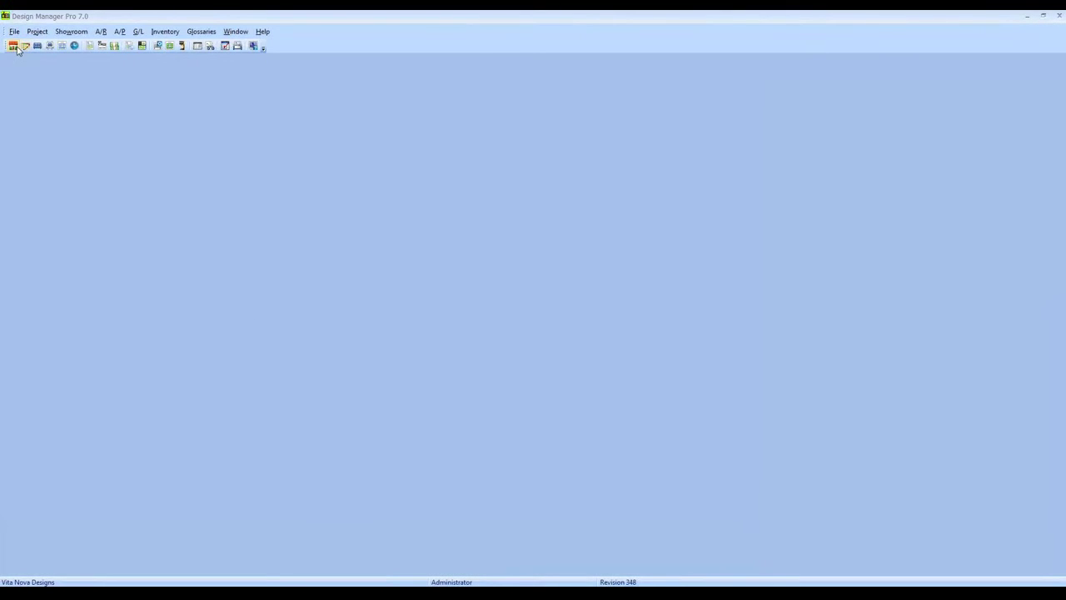
# - Review CAR01's project status deposits, retainers and invoices, then close the status window
pyautogui.click(13, 45)
pyautogui.click(298, 358)
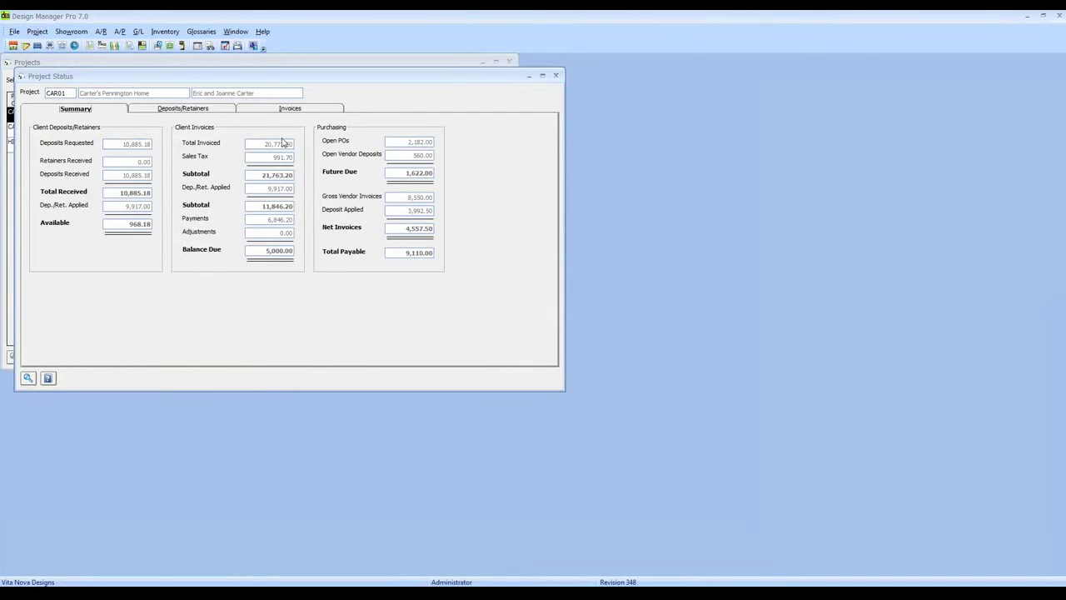
pyautogui.click(205, 106)
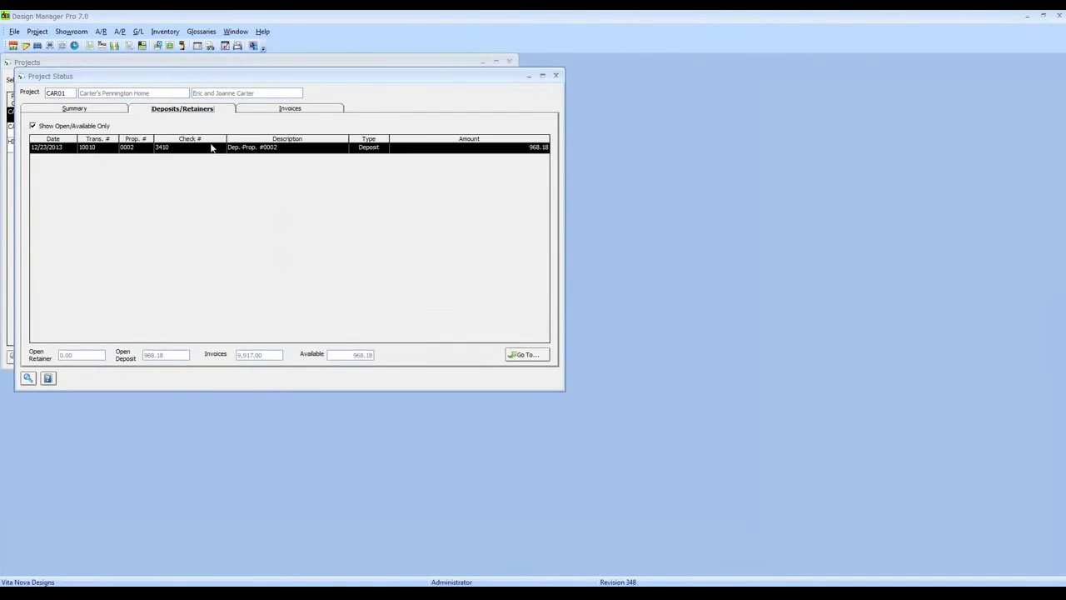
pyautogui.click(289, 109)
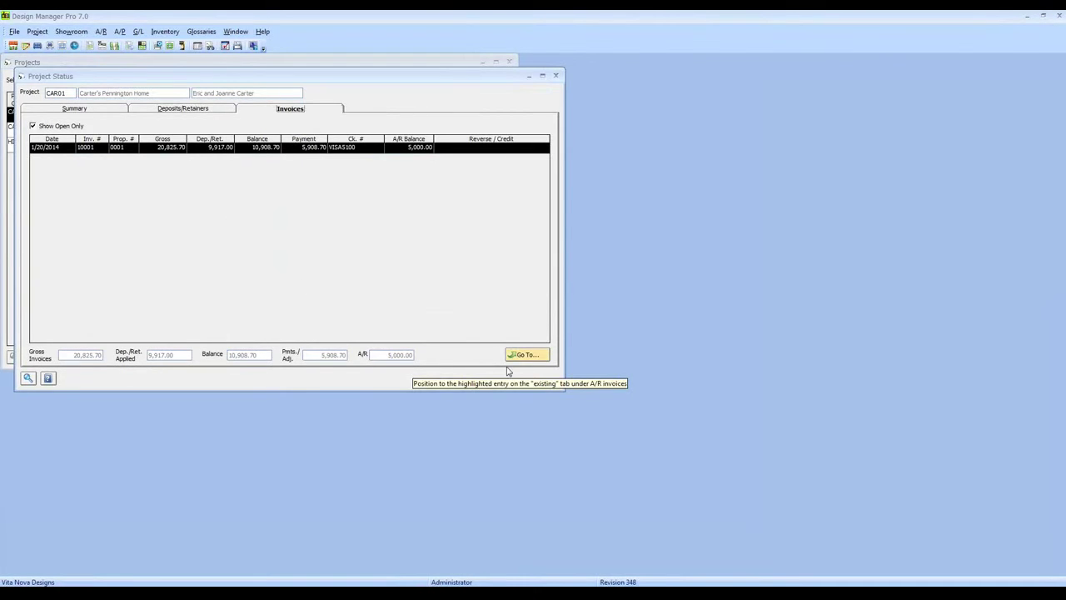
pyautogui.click(555, 75)
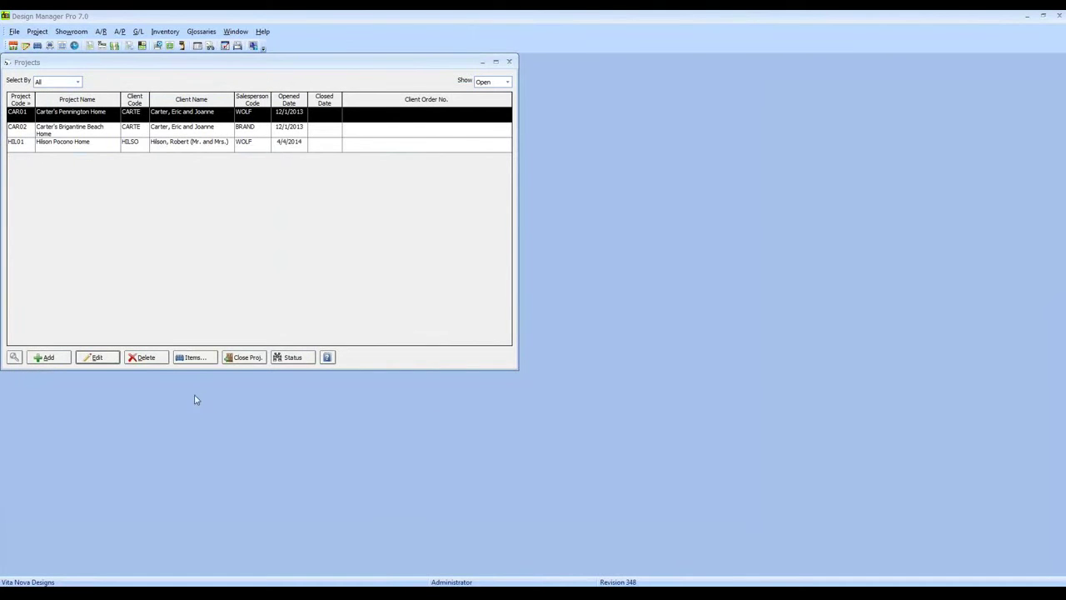
# - Open CAR01's item specifications and check item 0007's status, closing it without saving
pyautogui.click(195, 358)
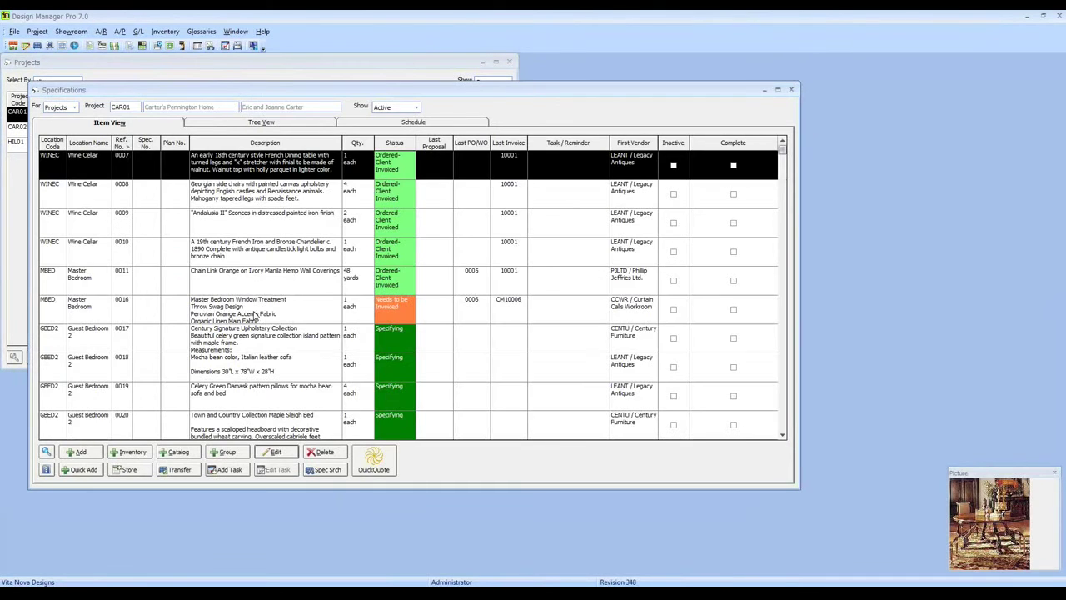
pyautogui.click(276, 452)
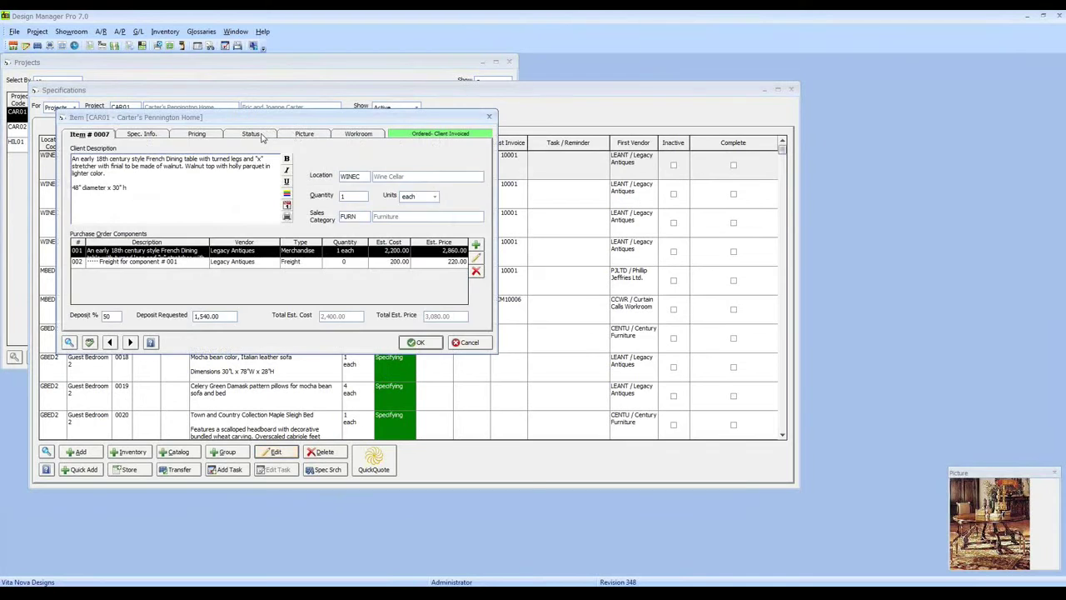
pyautogui.click(253, 135)
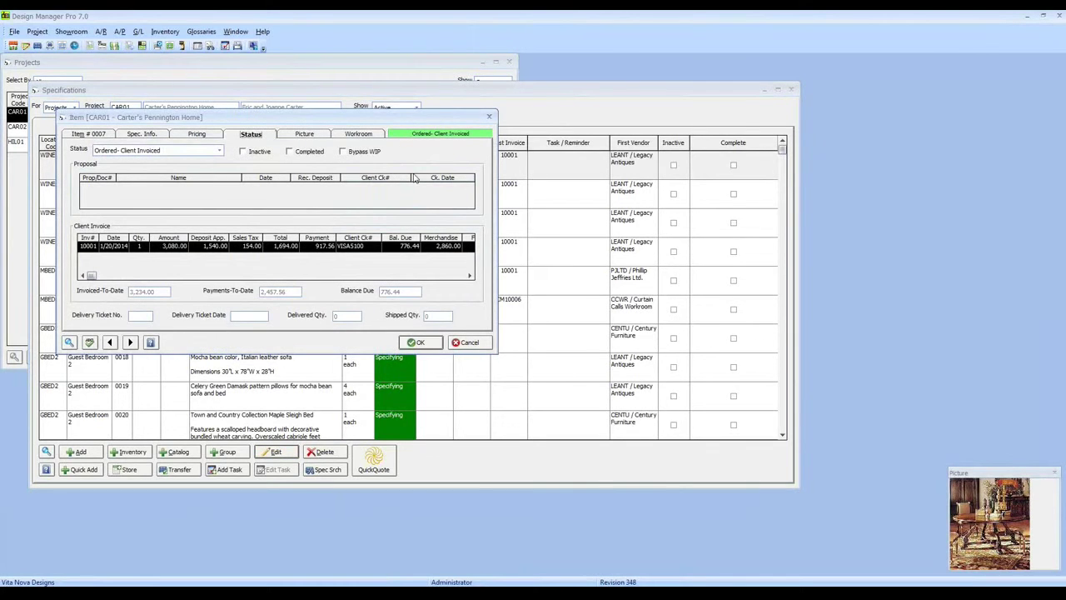
pyautogui.click(468, 342)
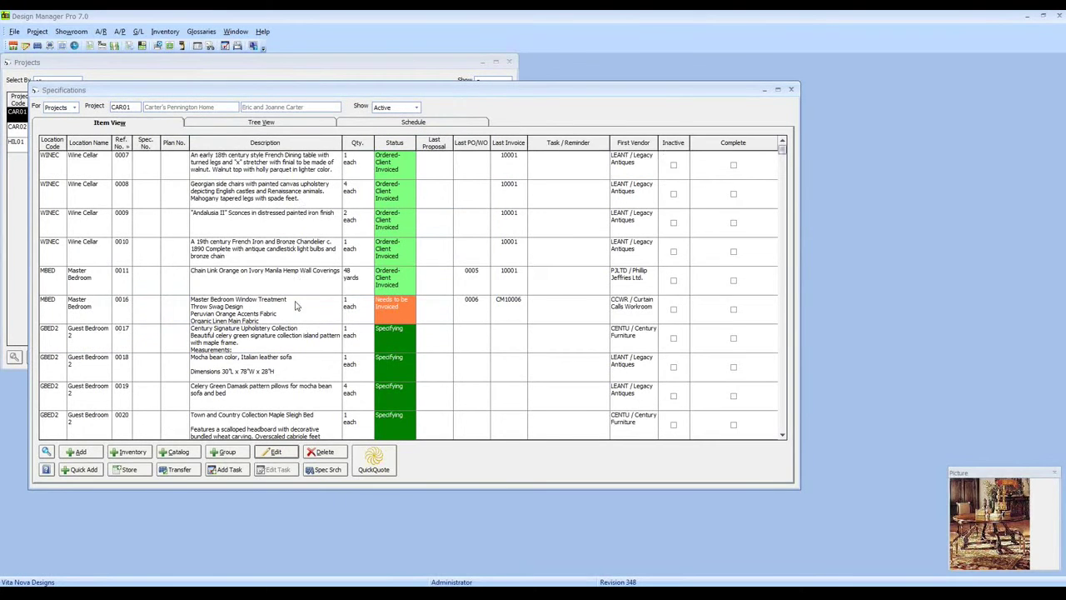
# - Edit item 0011, the Chain Link Orange wallcovering, and view its Status tab
pyautogui.click(275, 279)
pyautogui.click(276, 451)
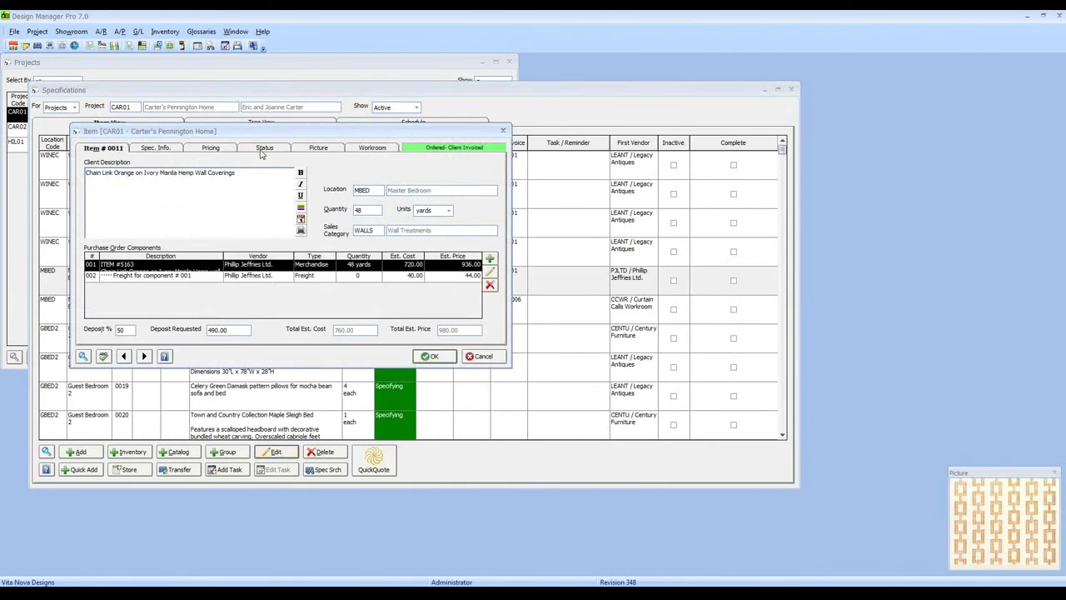
pyautogui.click(264, 149)
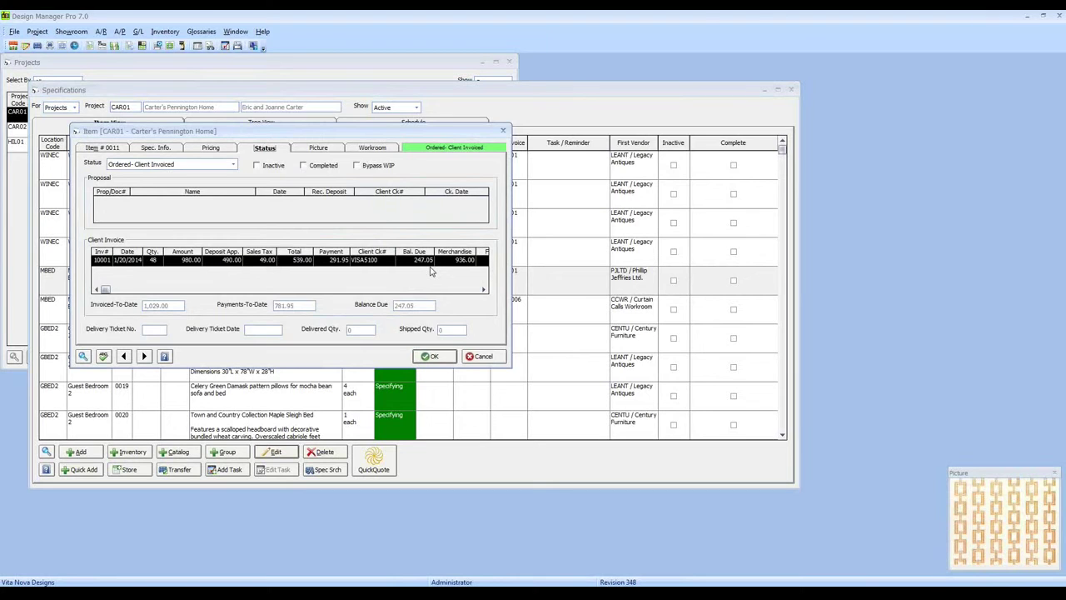
# - Check the wallcovering component's order status (PO 0005, invoice 10001), then cancel the Component and Item dialogs
pyautogui.click(103, 148)
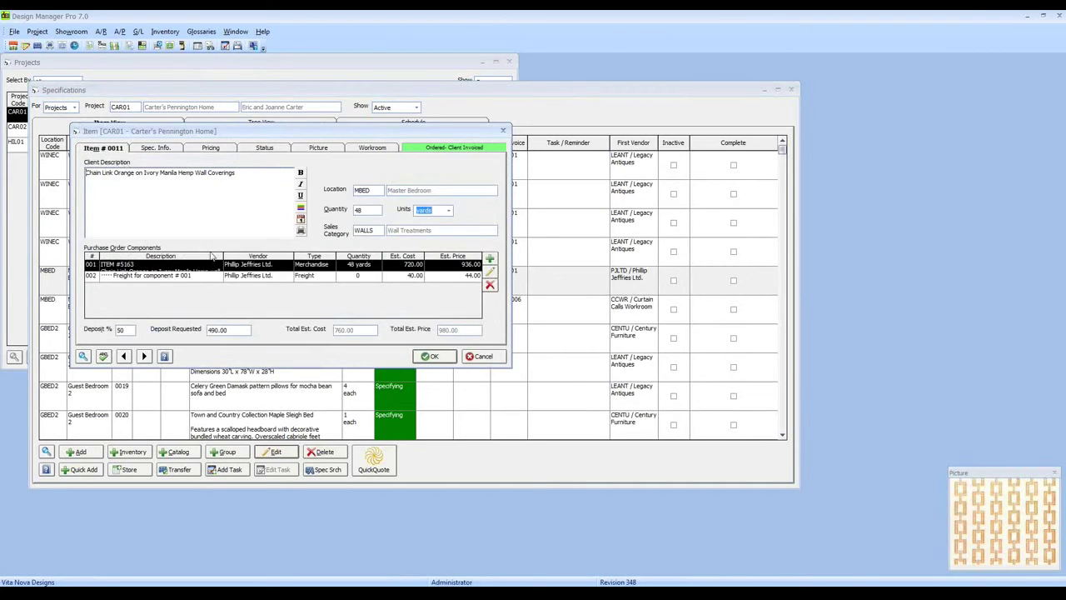
pyautogui.click(490, 273)
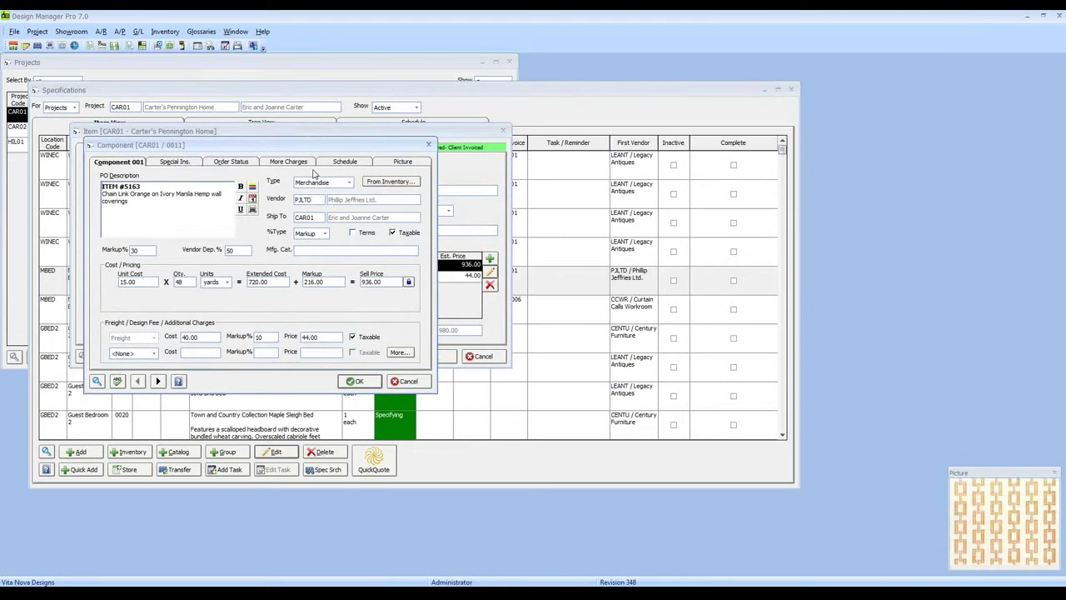
pyautogui.click(238, 162)
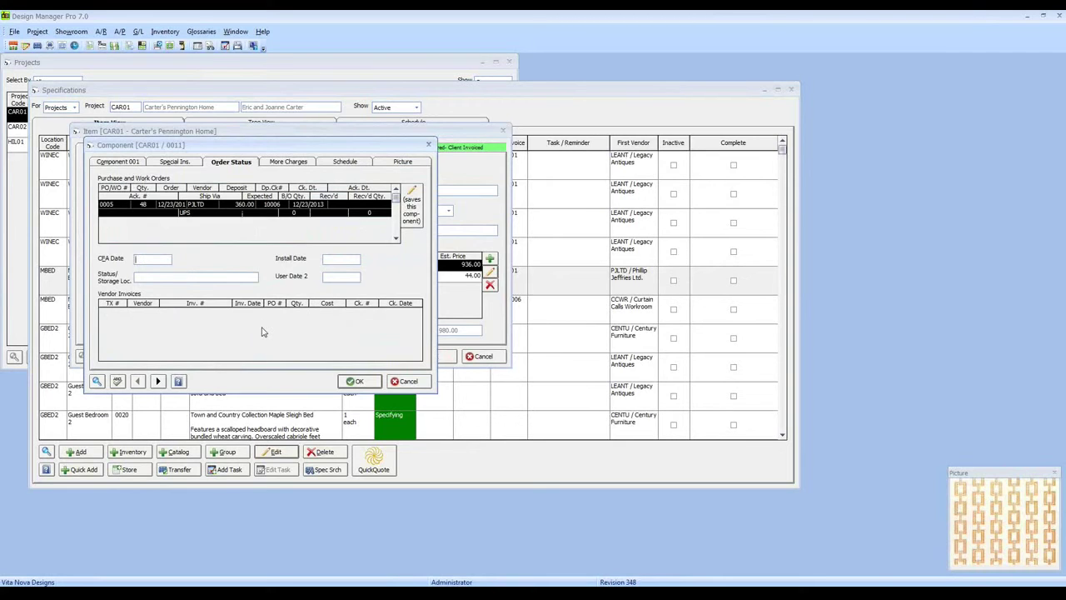
pyautogui.click(407, 380)
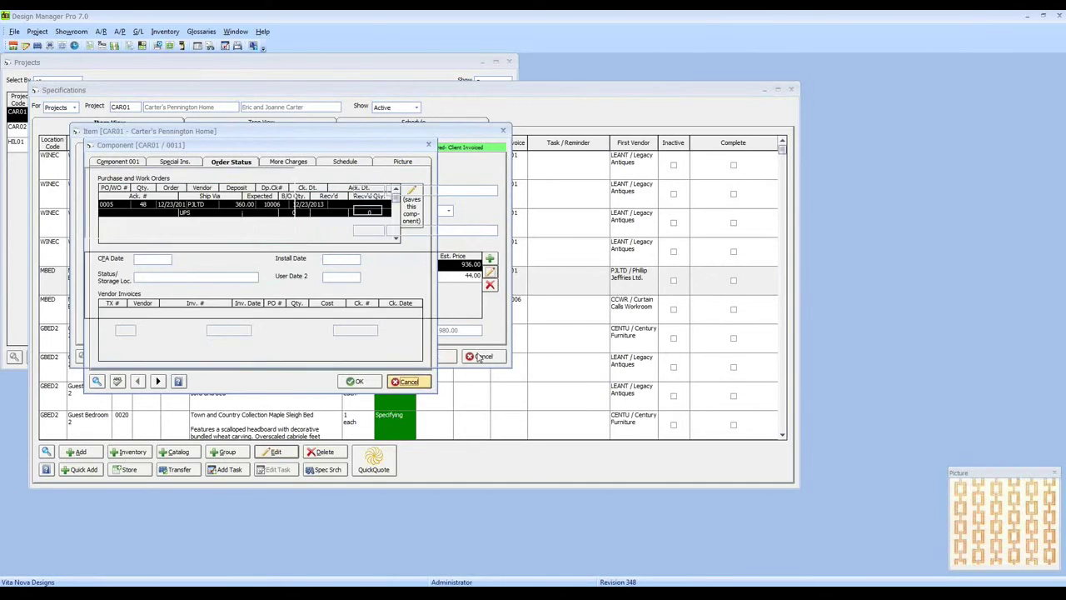
pyautogui.click(479, 356)
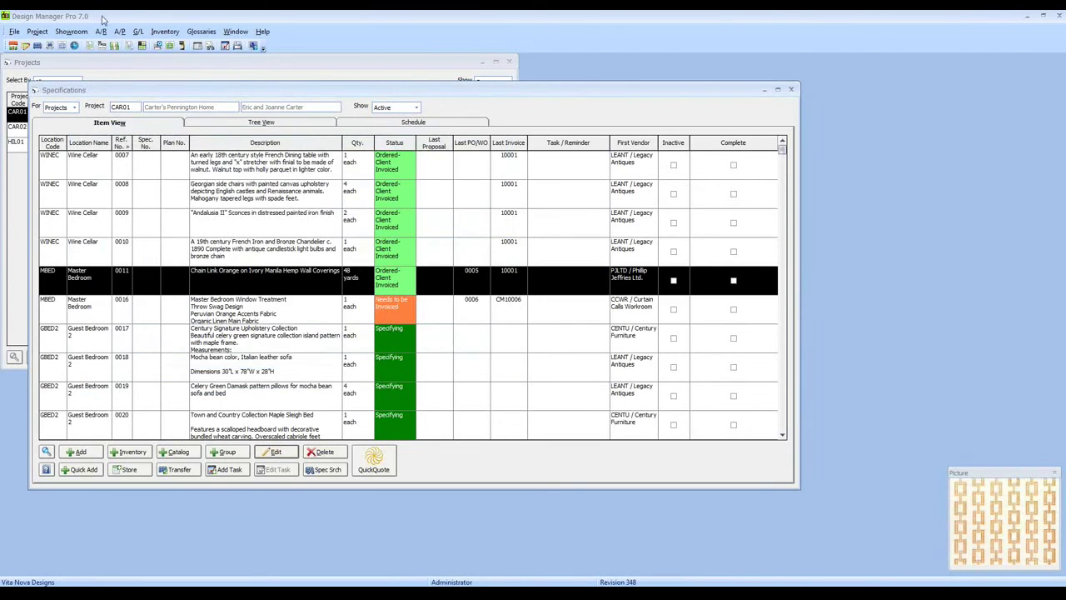
pyautogui.click(114, 75)
# - Open Proposals and Documents and look up project CAR02, replacing the initially picked CAR01
pyautogui.click(37, 31)
pyautogui.click(81, 95)
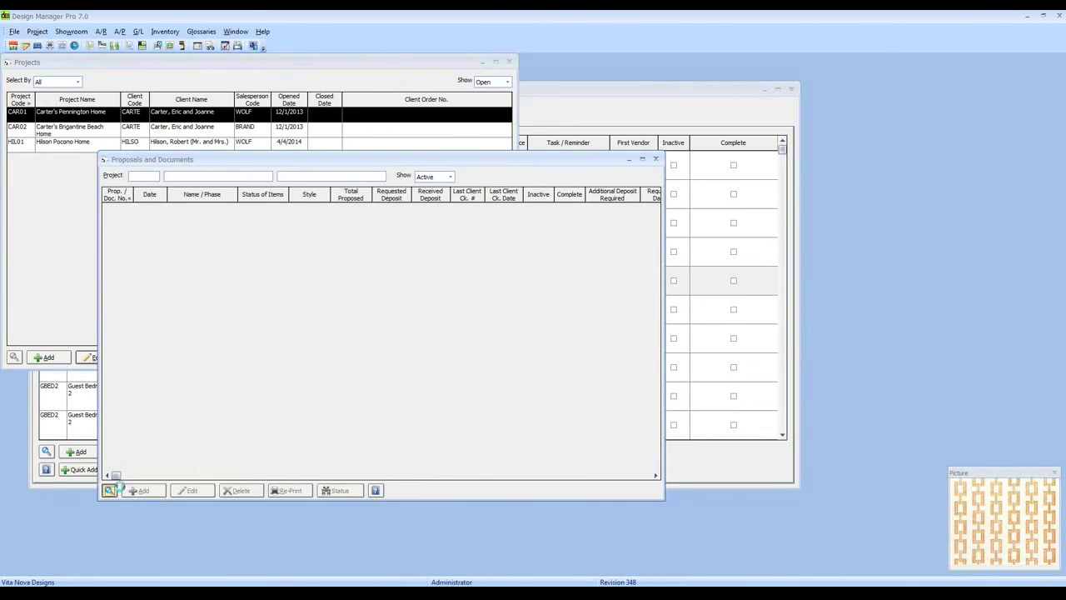
pyautogui.click(109, 490)
pyautogui.click(381, 307)
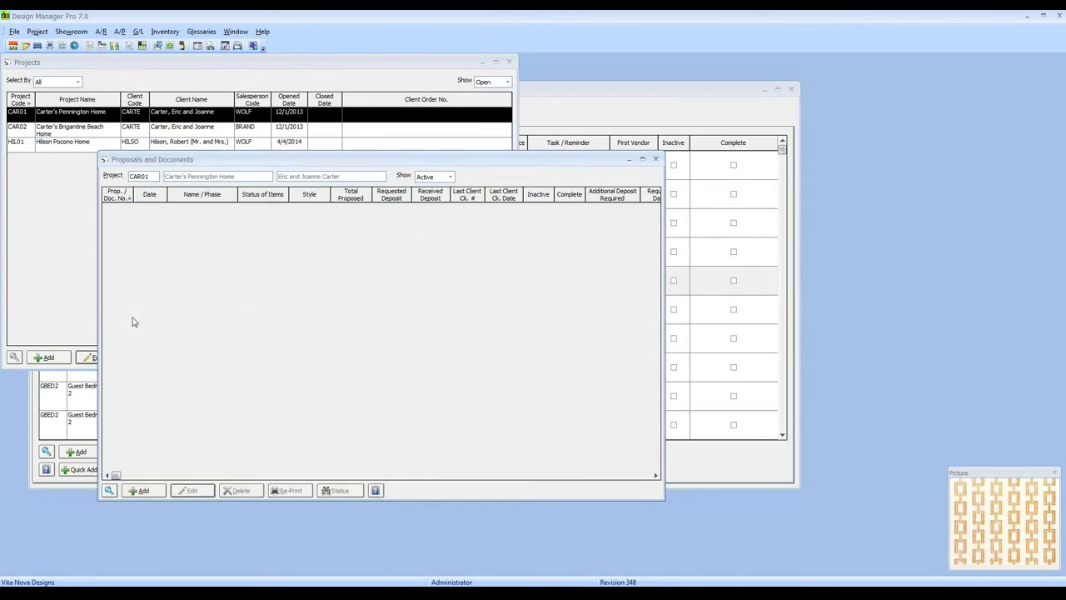
pyautogui.click(109, 490)
pyautogui.click(174, 221)
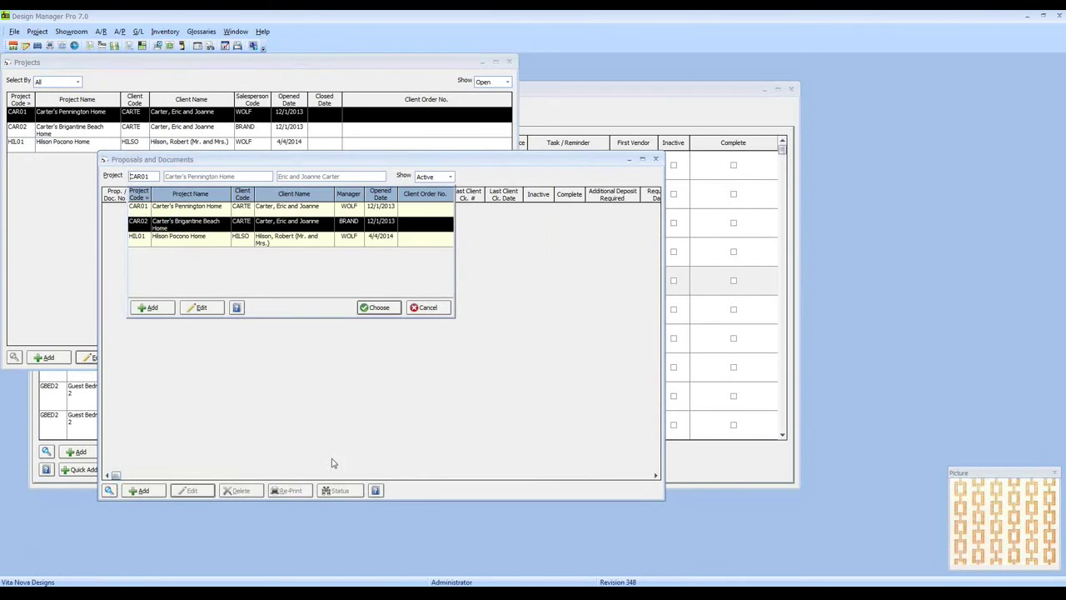
pyautogui.press('Return')
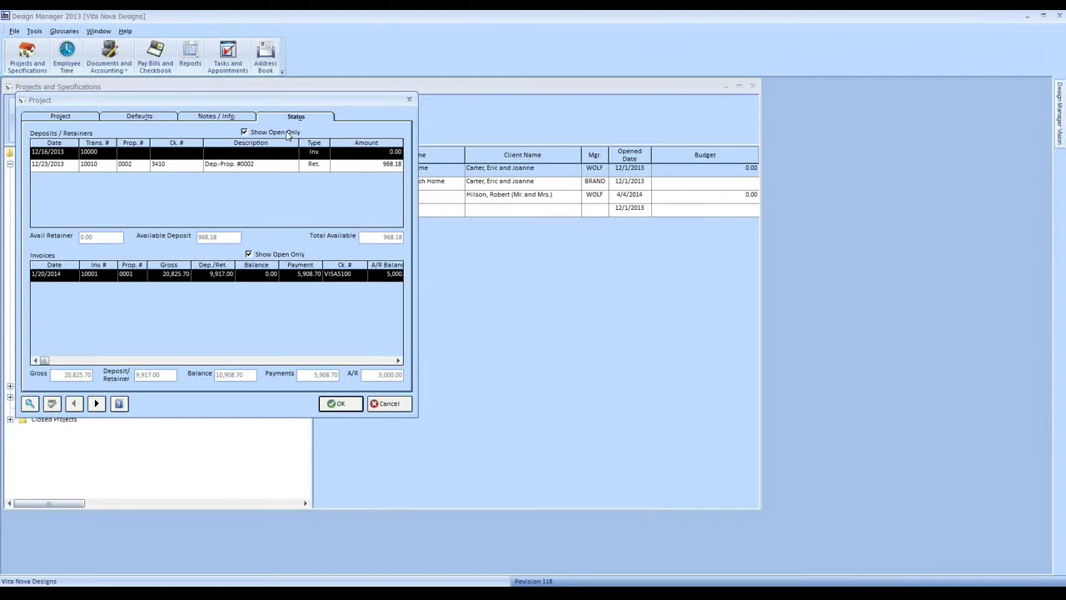
# - Cancel the Project dialog and expand CAR02's and HIL01's proposals in Documents and Accounting
pyautogui.click(386, 403)
pyautogui.click(109, 57)
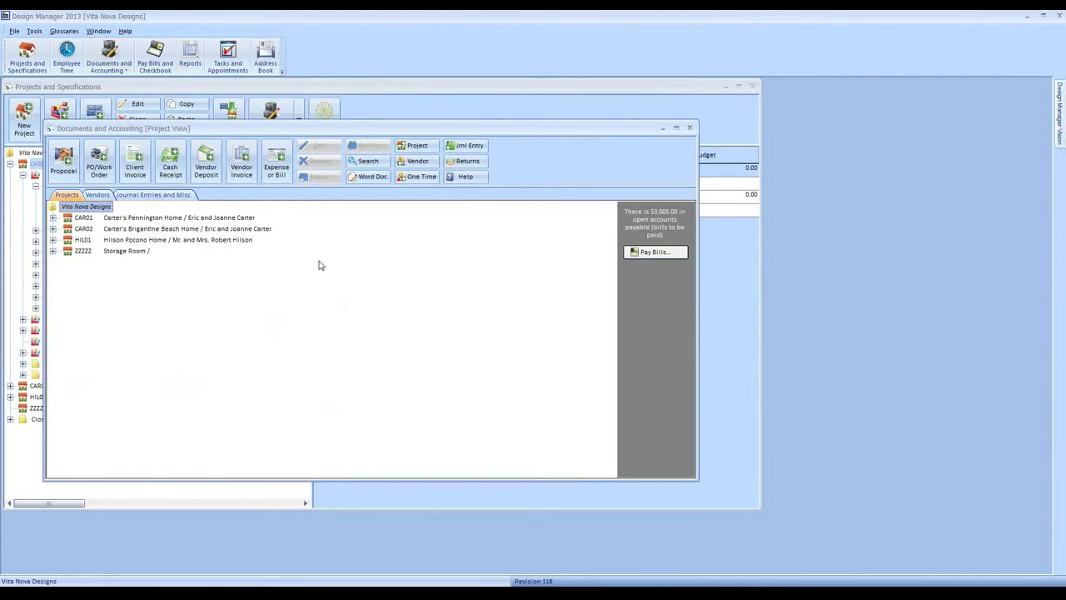
pyautogui.moveTo(44, 215); pyautogui.dragTo(46, 216)
pyautogui.click(55, 228)
pyautogui.click(70, 261)
pyautogui.click(55, 317)
pyautogui.click(70, 350)
pyautogui.click(125, 362)
pyautogui.click(112, 351)
# - Generate a new proposal for HIL01, close its preview and save it
pyautogui.click(66, 158)
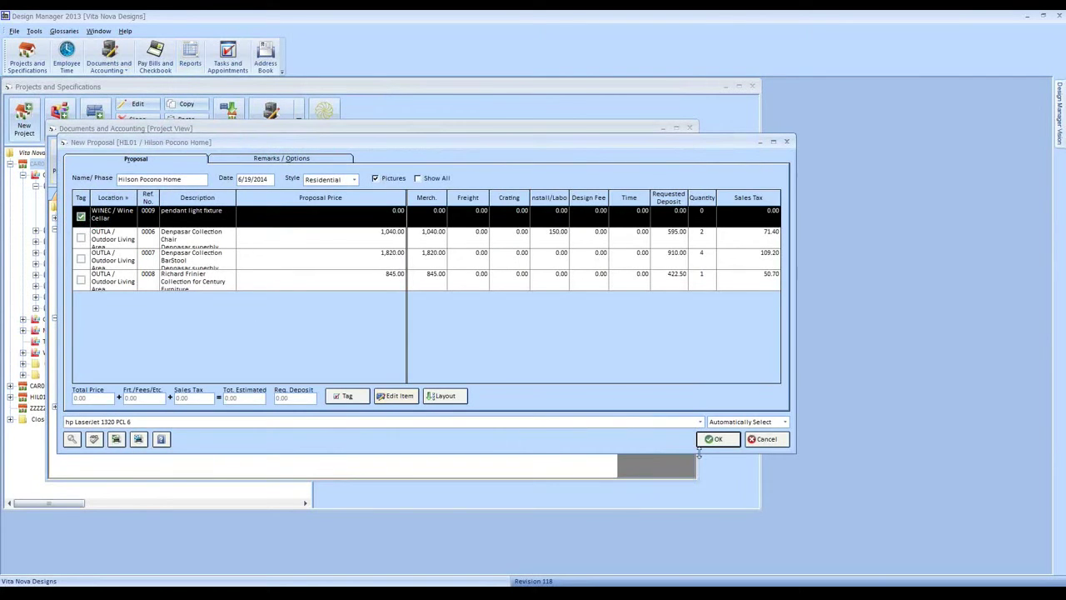
pyautogui.click(714, 439)
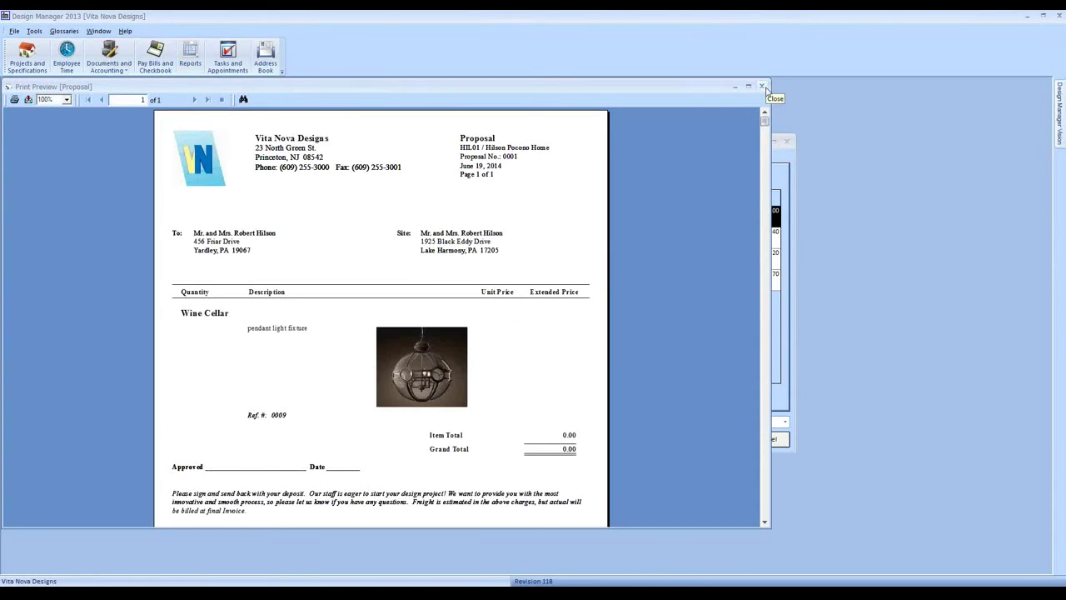
pyautogui.click(765, 87)
pyautogui.click(549, 336)
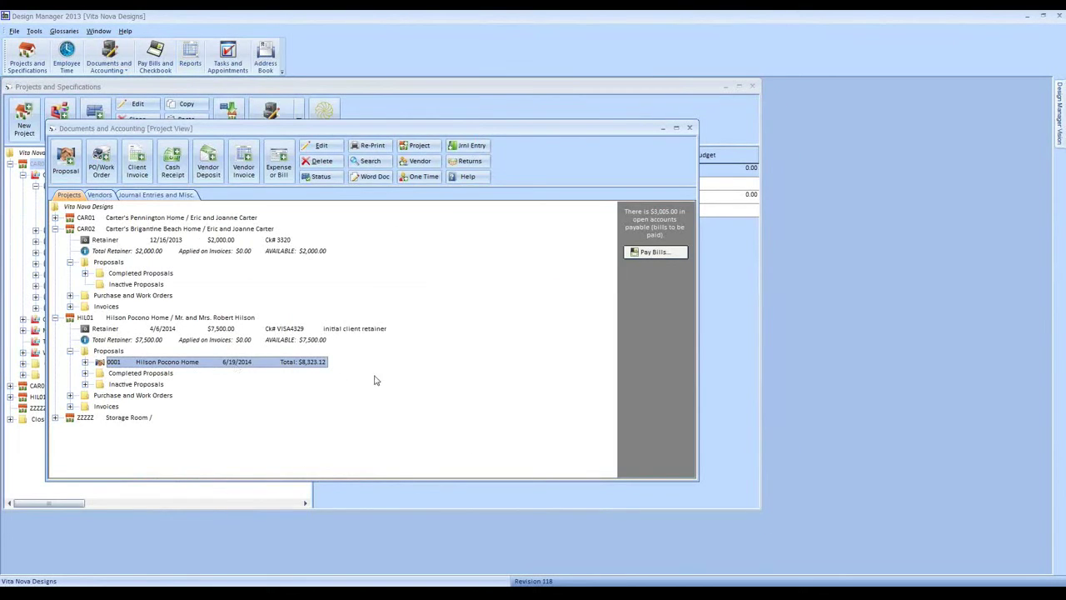
pyautogui.click(321, 177)
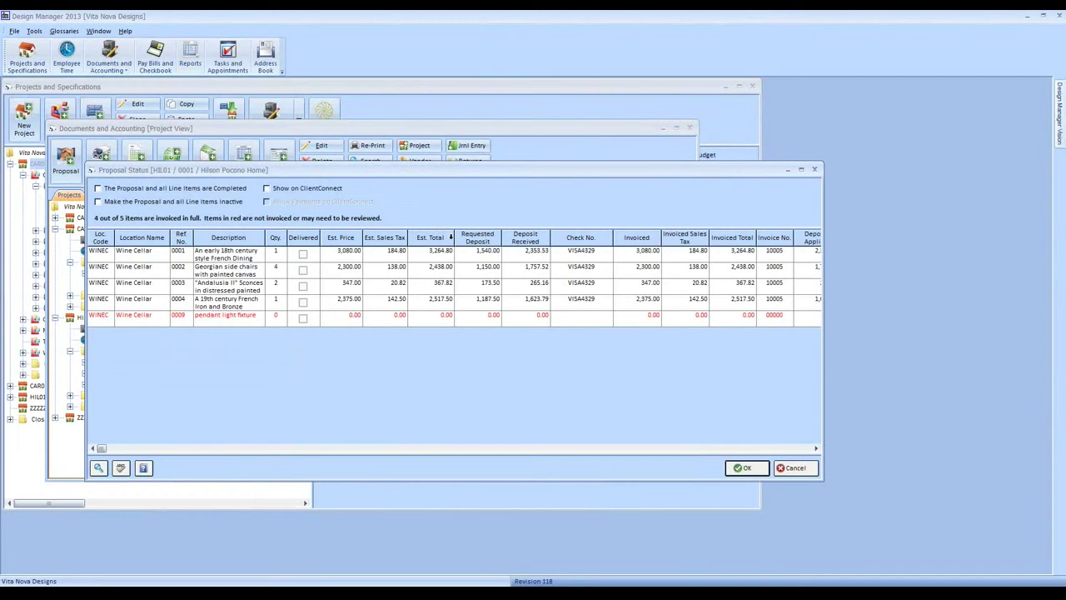
pyautogui.click(523, 307)
pyautogui.click(816, 449)
pyautogui.click(816, 449)
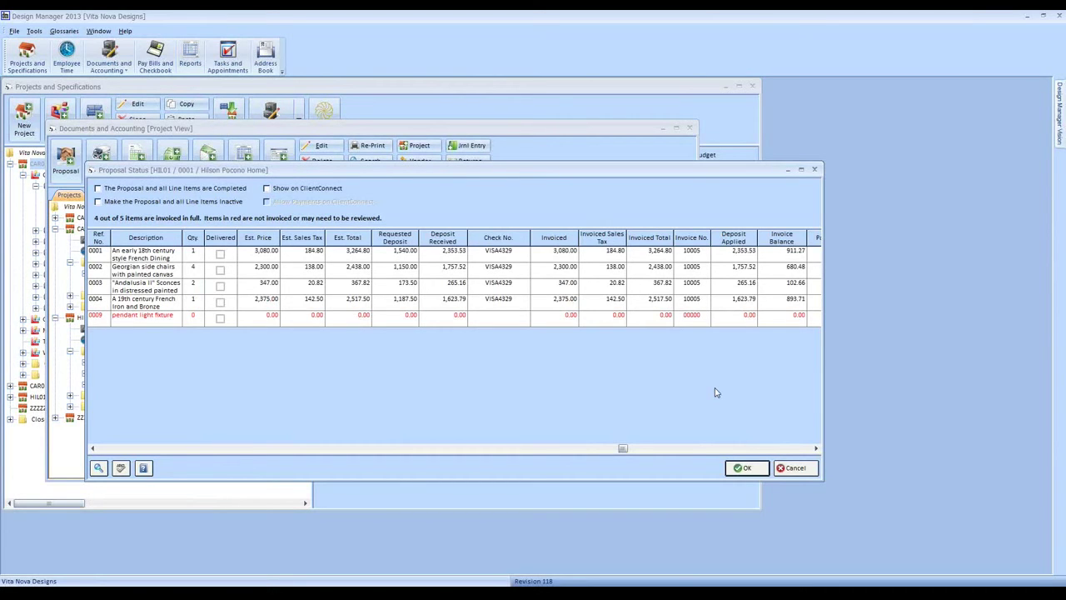
pyautogui.click(795, 467)
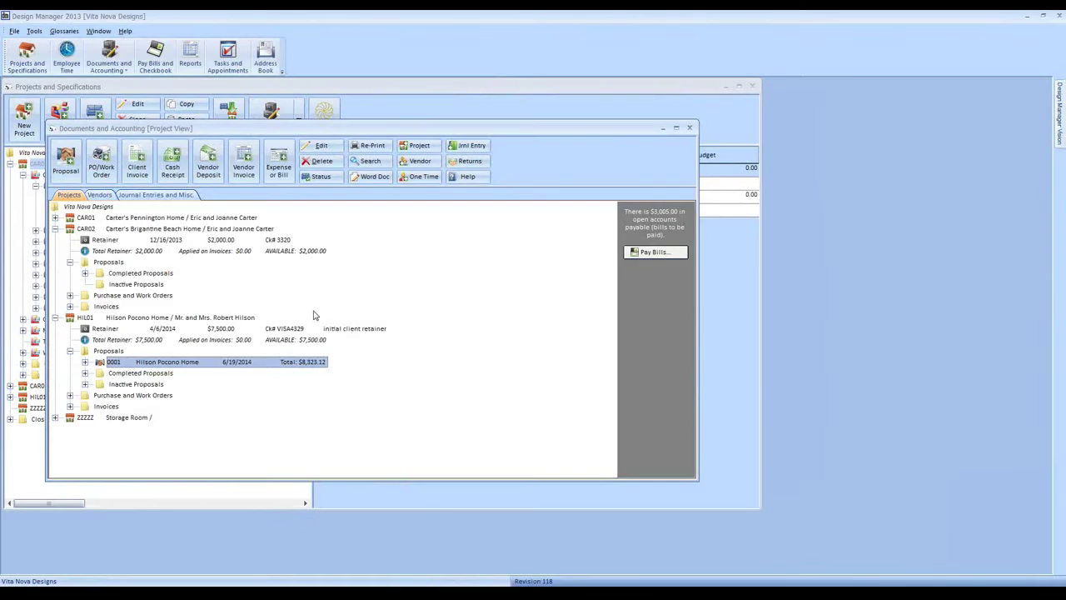
# - Expand HIL01's and CAR02's Purchase and Work Orders and select purchase order 0001
pyautogui.click(71, 395)
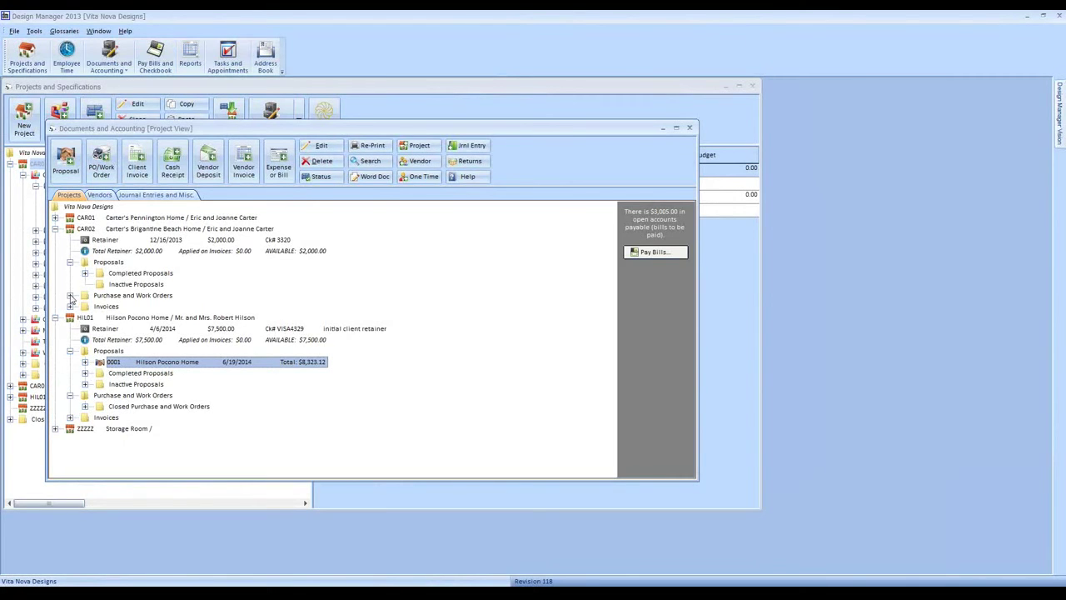
pyautogui.click(71, 296)
pyautogui.click(122, 308)
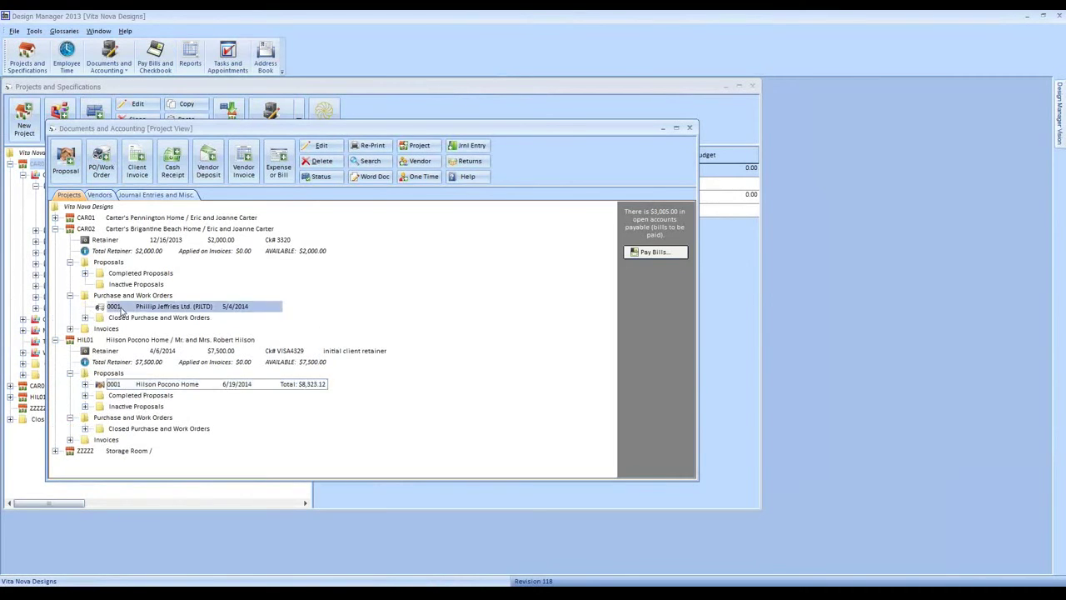
# - Review PO 0001's status and first component's order status, then cancel both dialogs
pyautogui.click(317, 177)
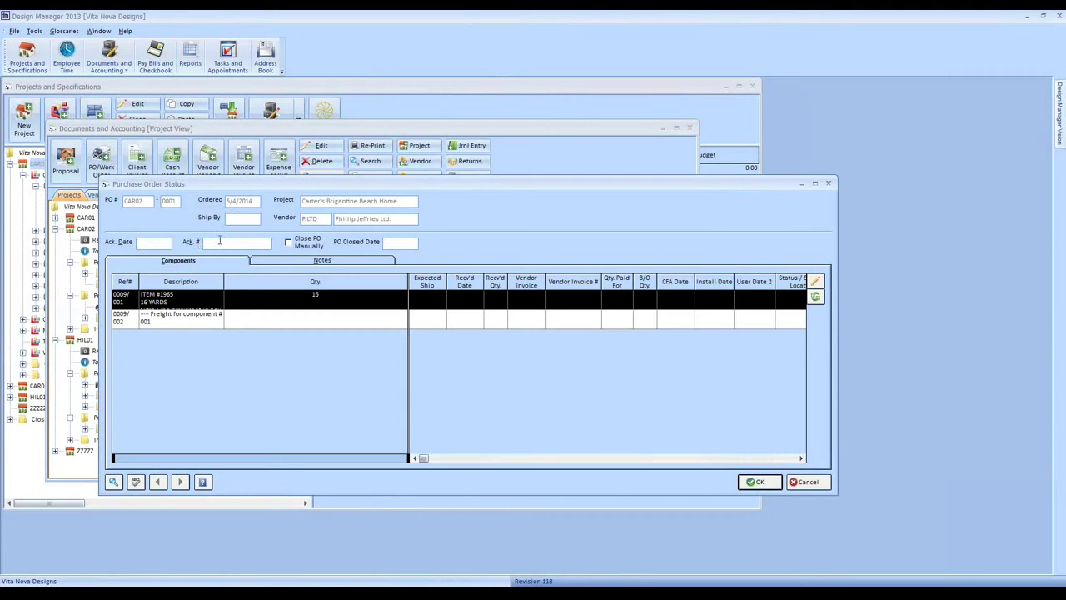
pyautogui.click(816, 281)
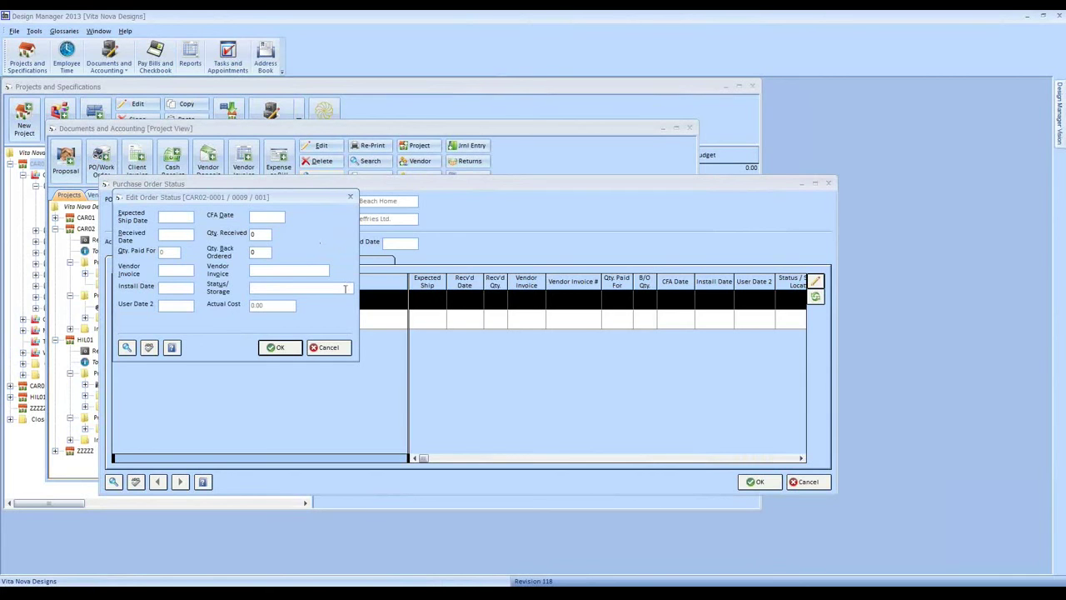
pyautogui.click(326, 348)
pyautogui.click(807, 481)
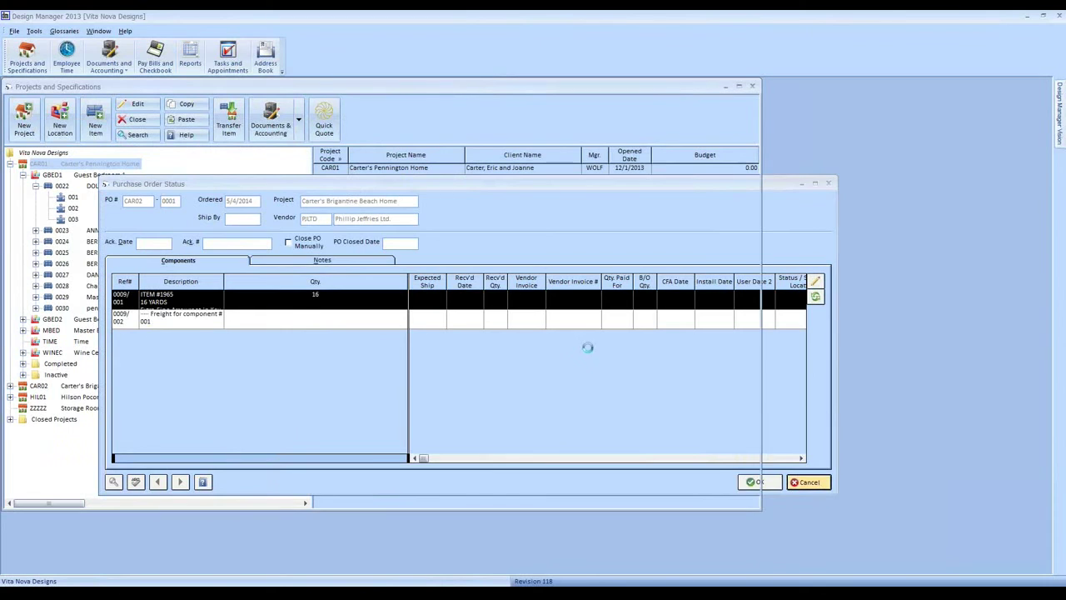